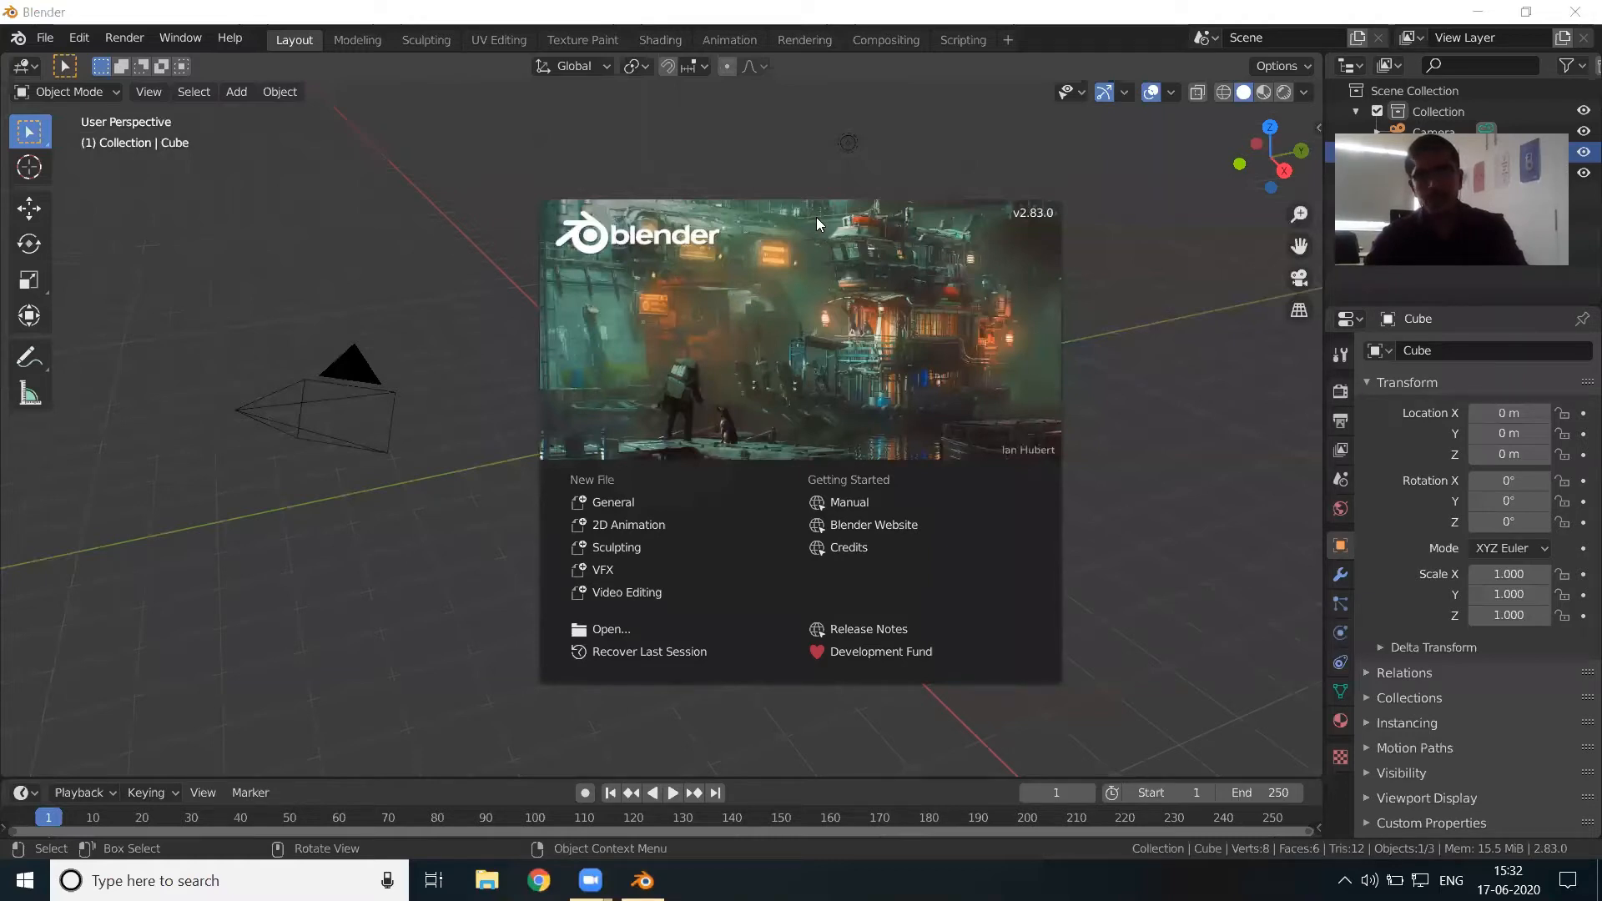
# Step: Close the splash screen and examine the default cube at closer and wider zoom distances
pyautogui.click(1126, 298)
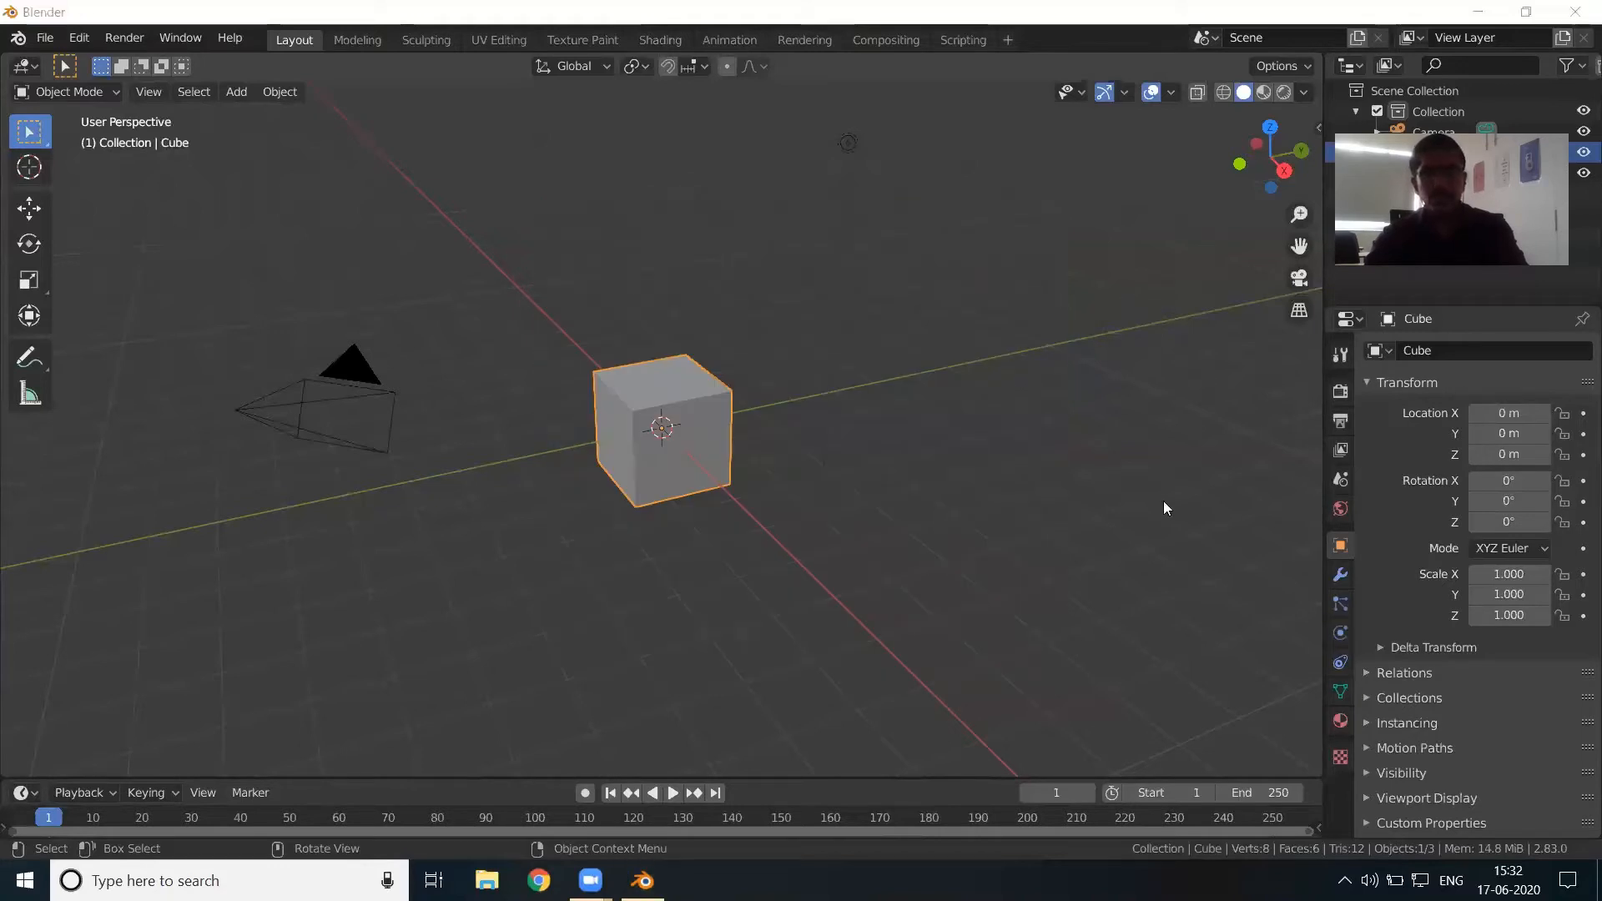
pyautogui.click(611, 559)
pyautogui.scroll(4, 611, 559)
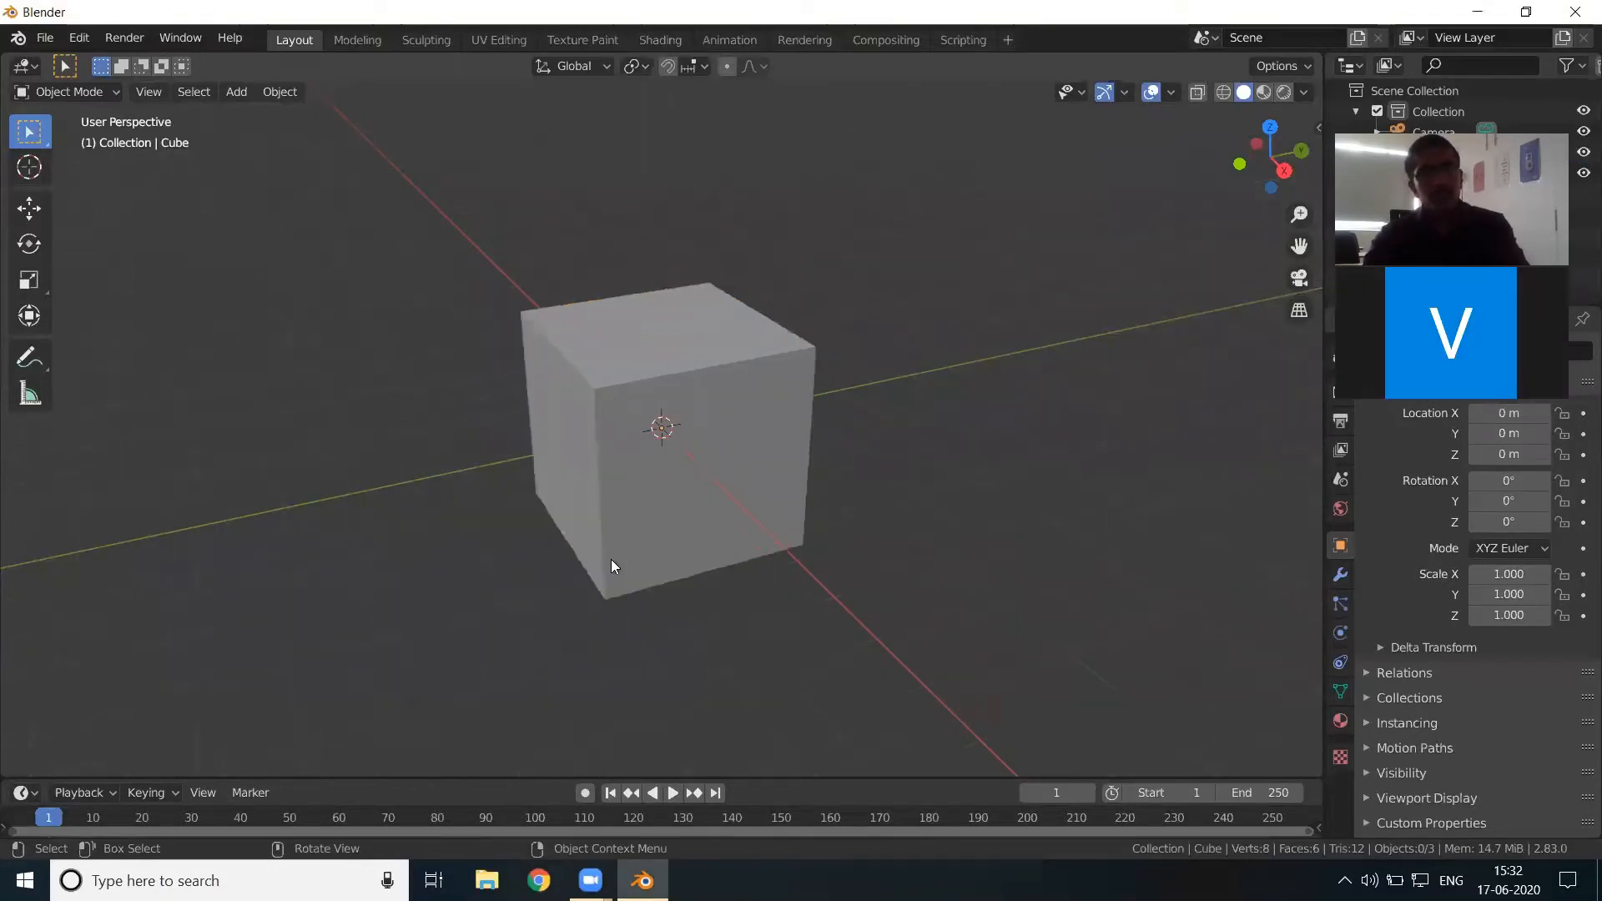
pyautogui.scroll(-2, 611, 559)
pyautogui.scroll(2, 611, 559)
pyautogui.scroll(-4, 605, 566)
pyautogui.scroll(3, 606, 564)
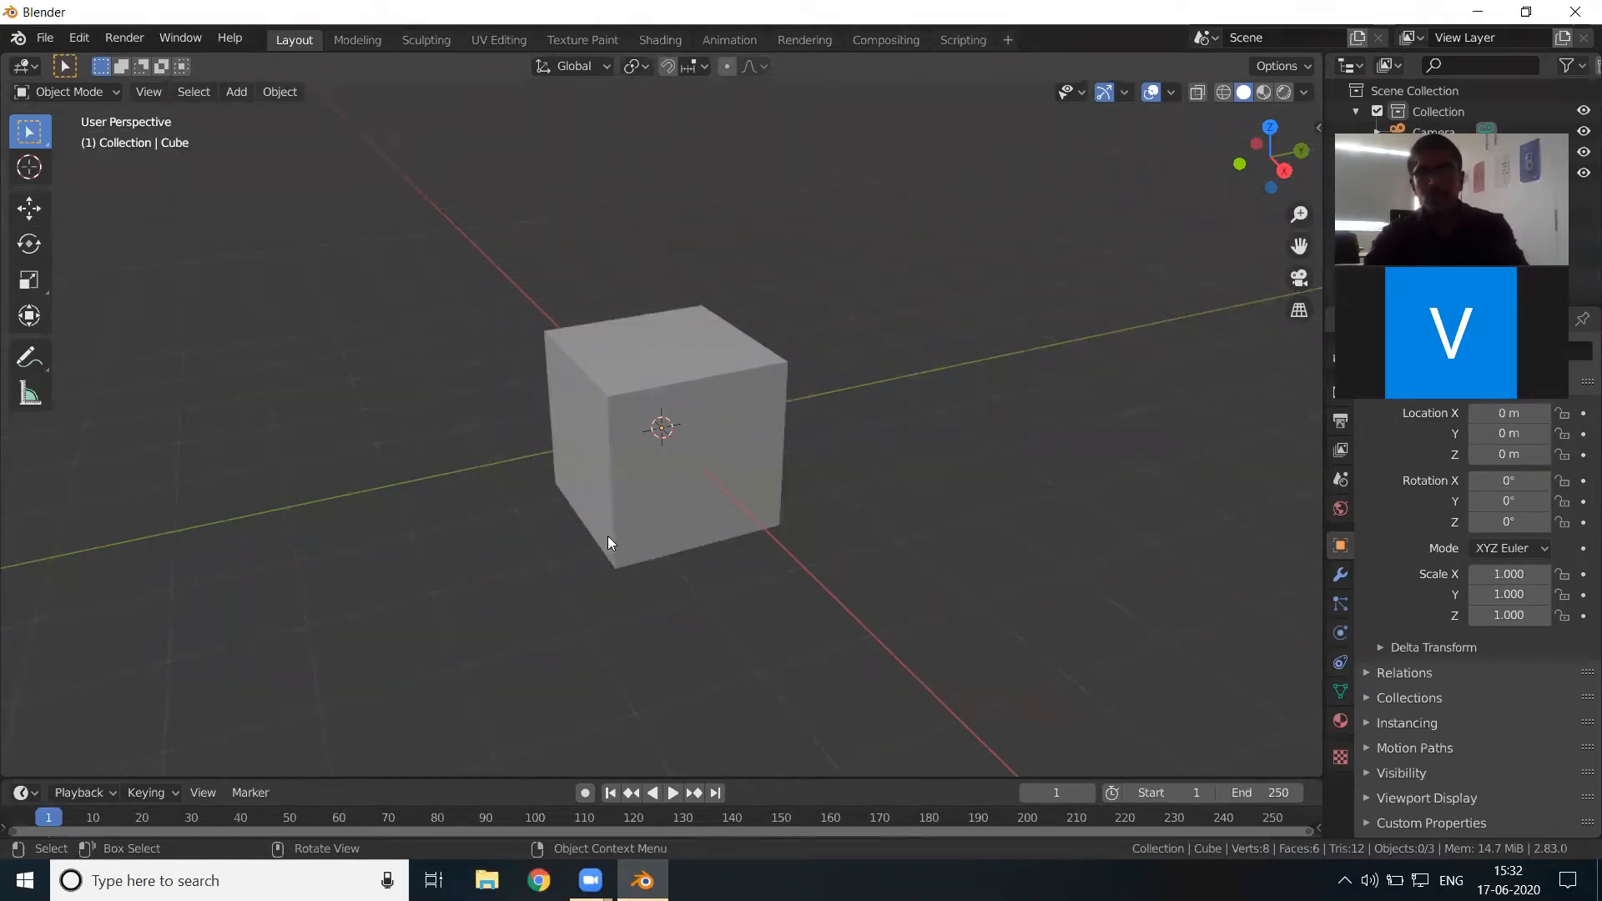
pyautogui.scroll(3, 607, 536)
pyautogui.scroll(-2, 607, 535)
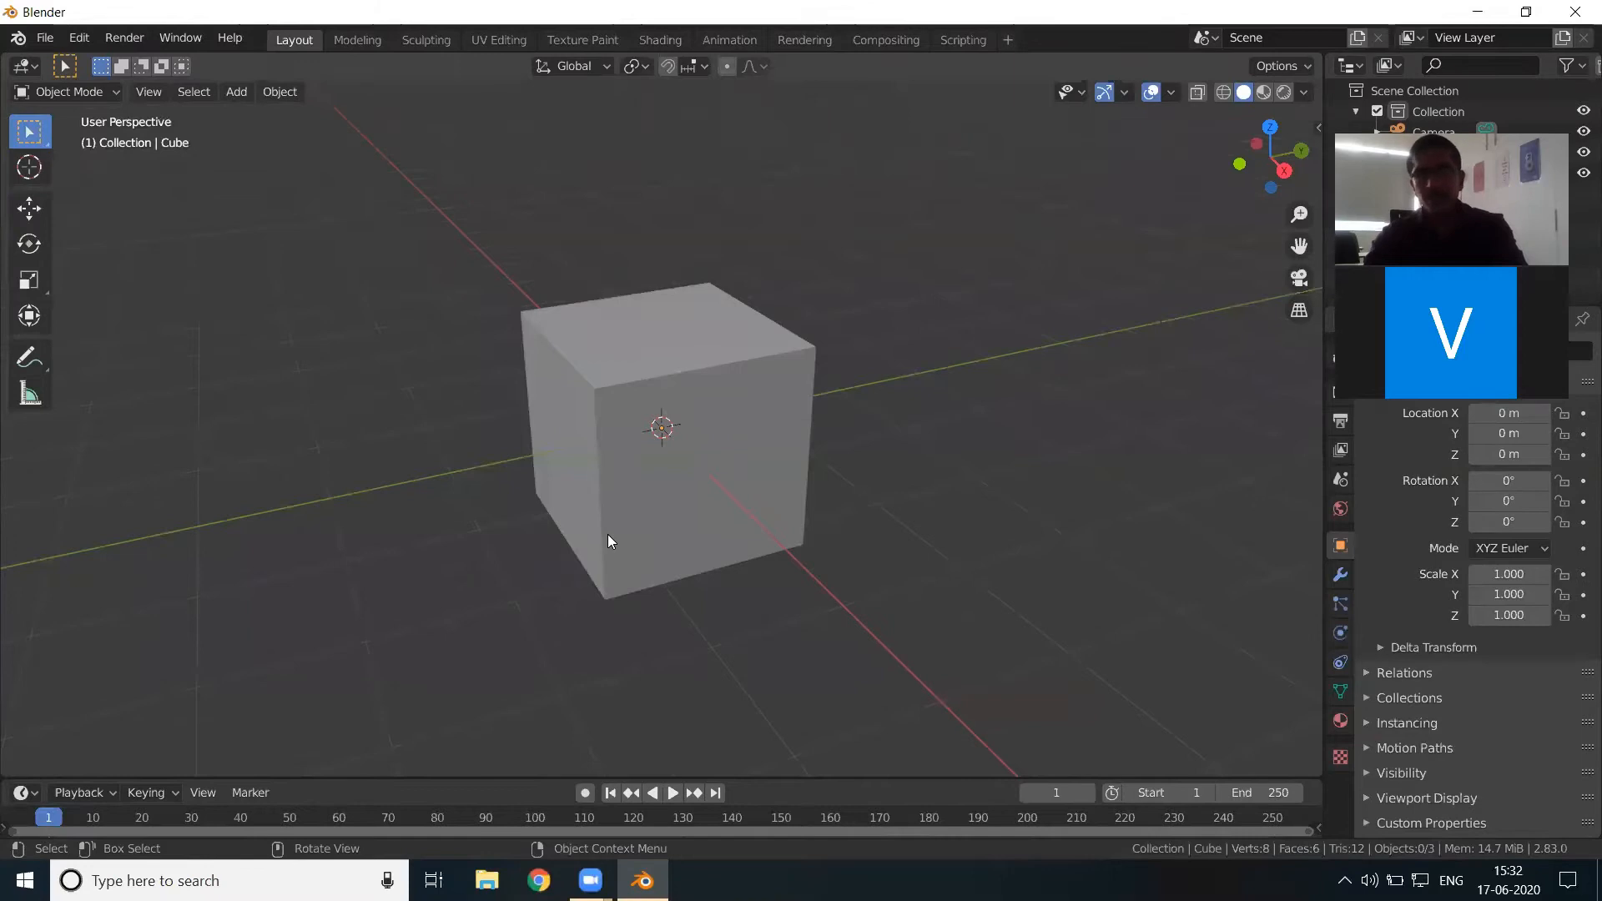
pyautogui.scroll(2, 676, 463)
pyautogui.scroll(-3, 675, 462)
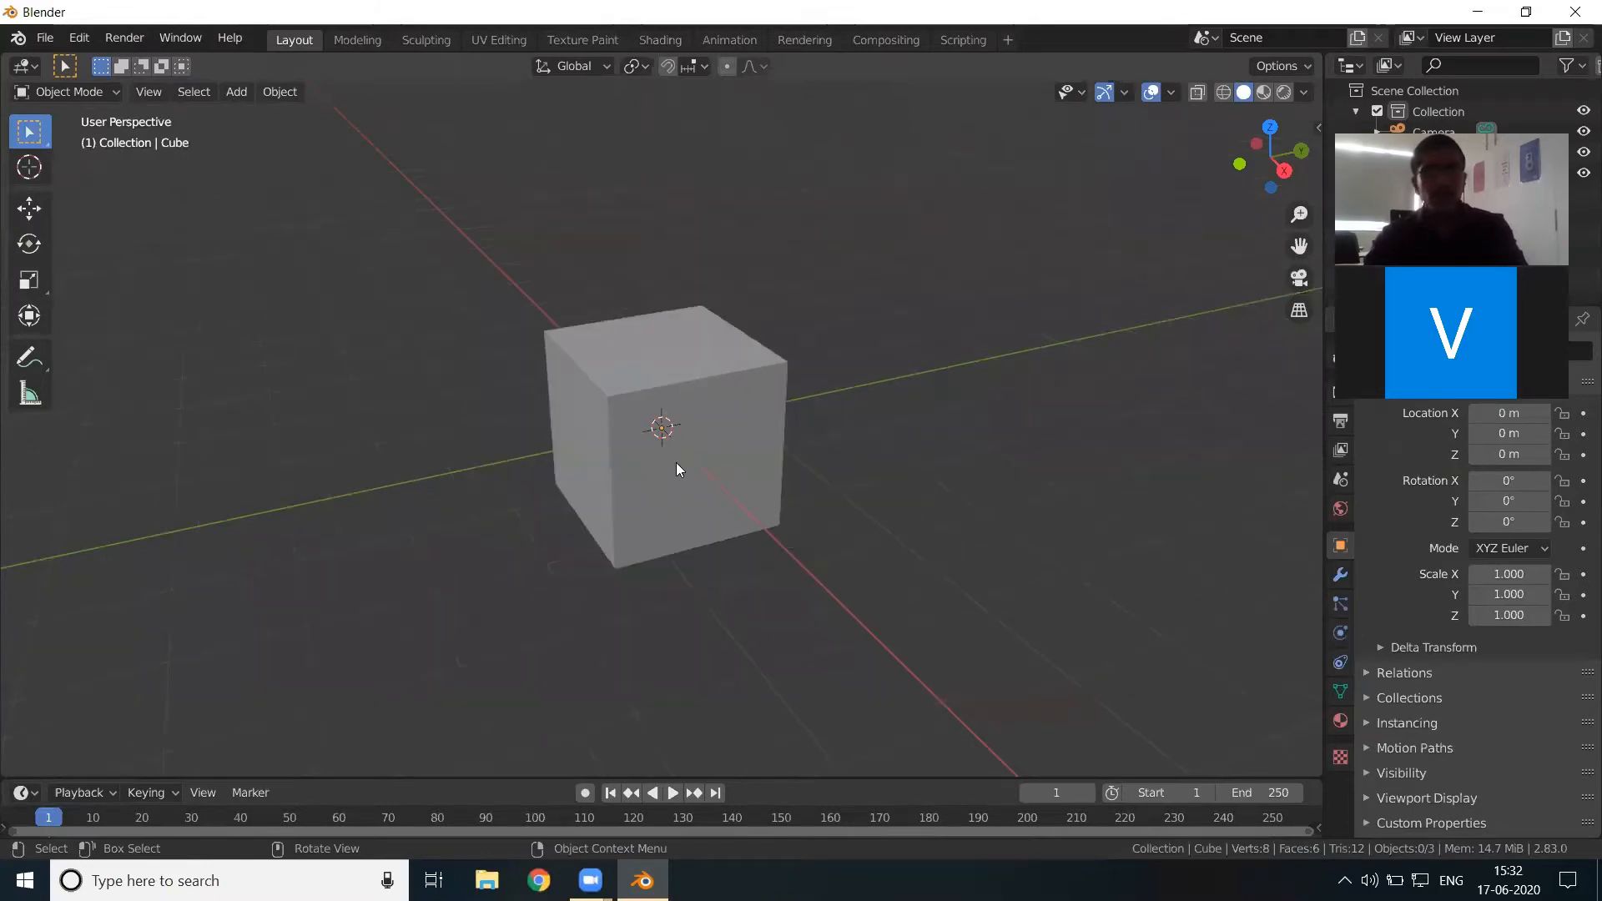
pyautogui.scroll(-3, 675, 464)
pyautogui.scroll(2, 675, 464)
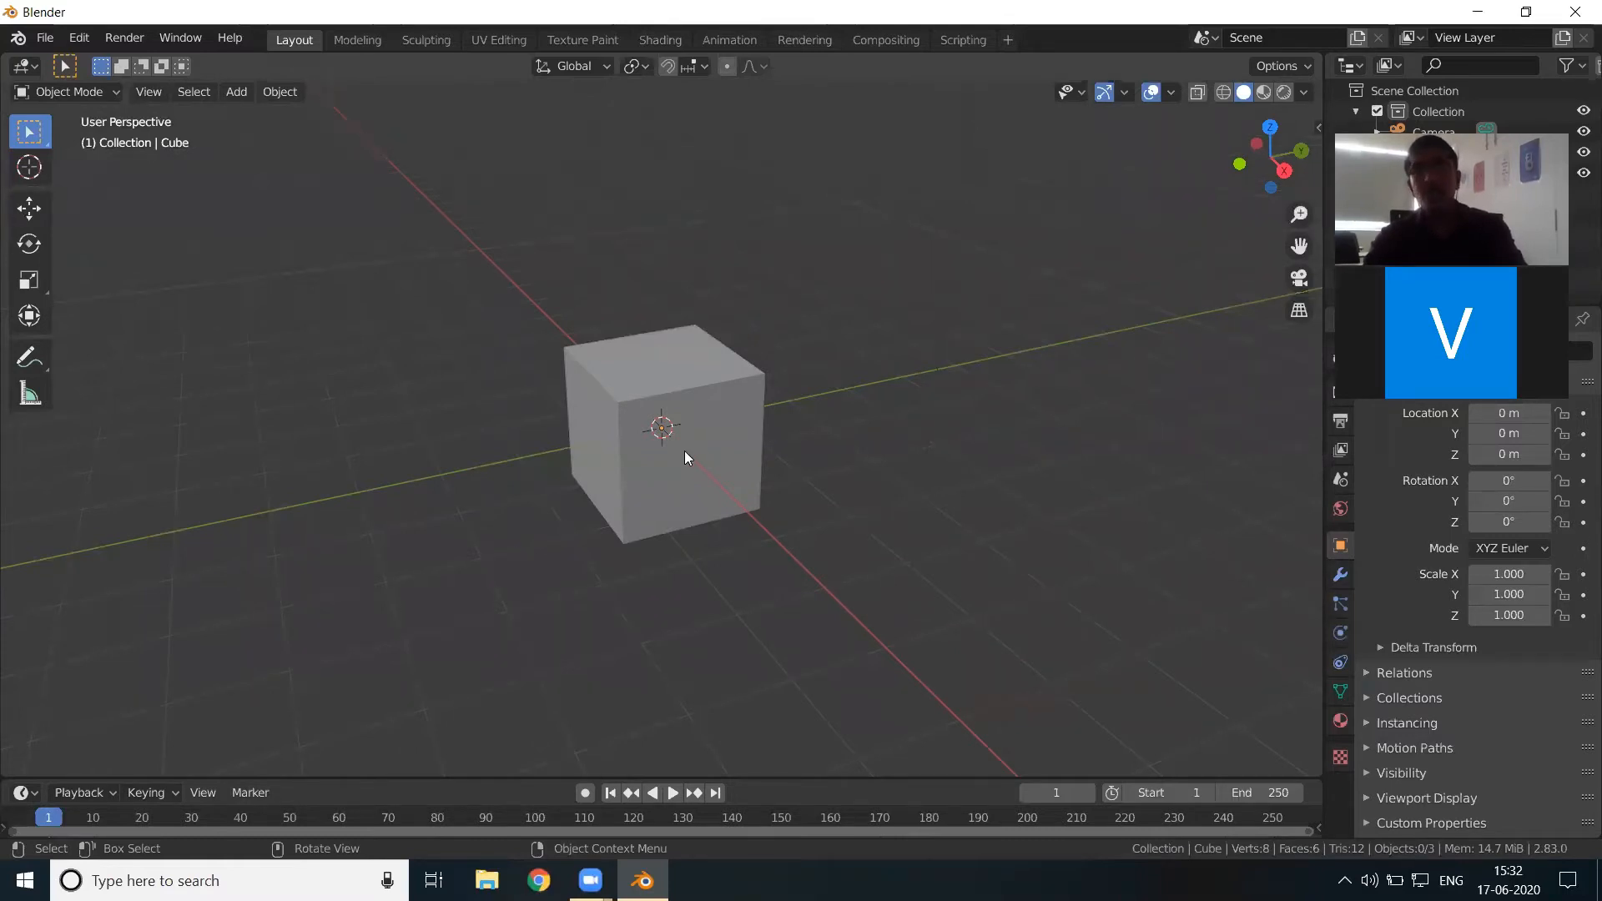
# Step: Select the cube and move it freely to about X 0.24 m, Y 1.67 m, Z 0.92 m
pyautogui.click(675, 393)
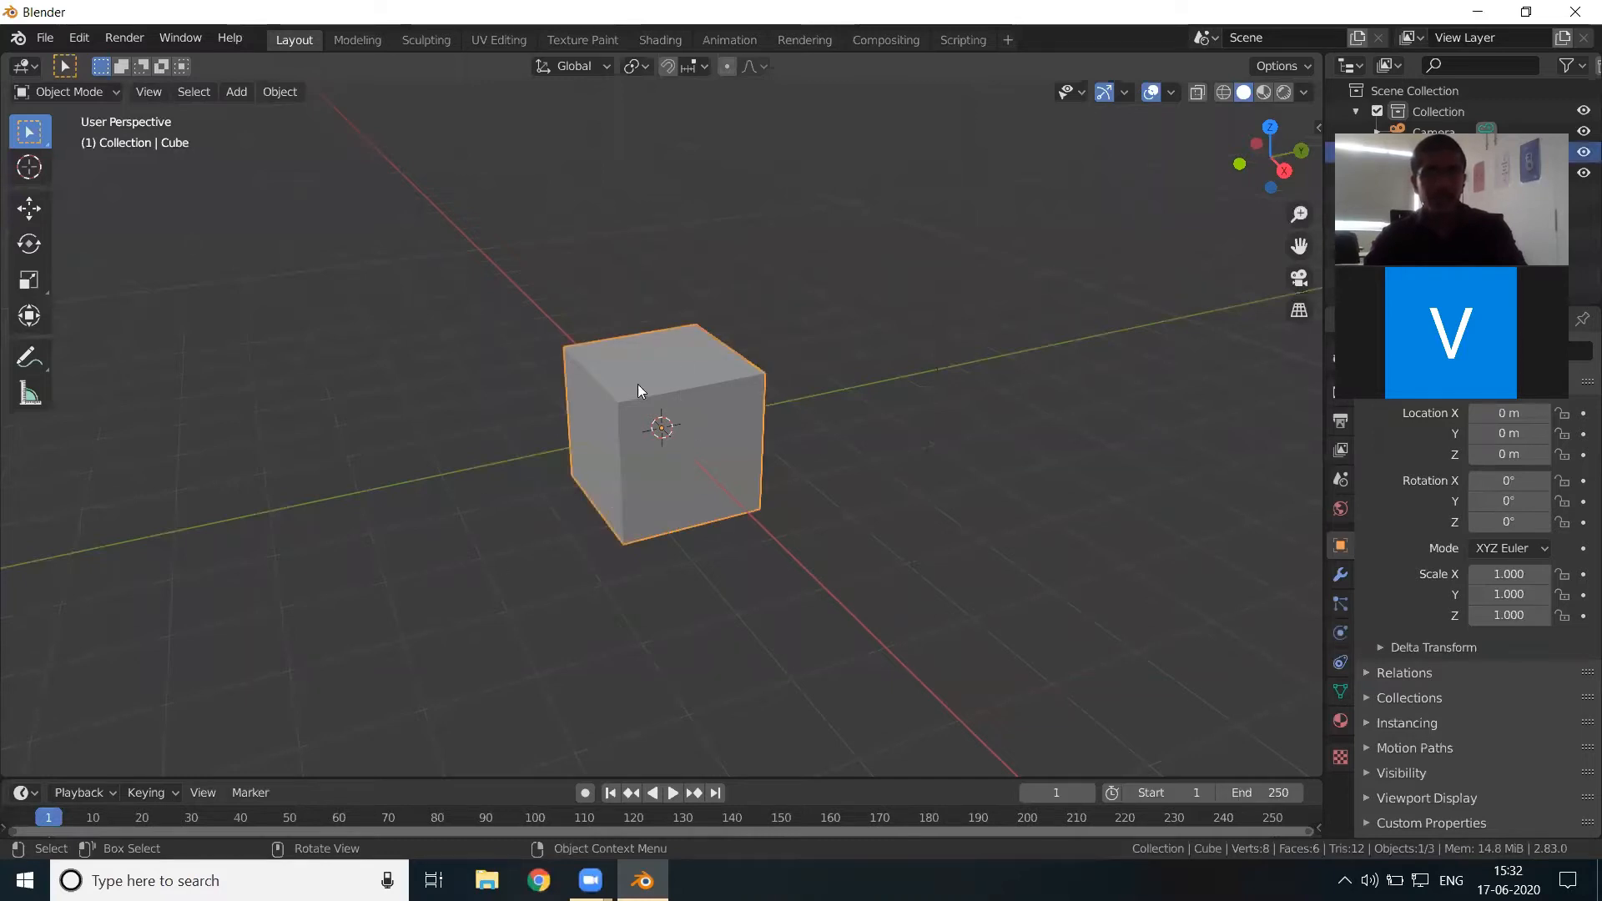
pyautogui.scroll(2, 681, 385)
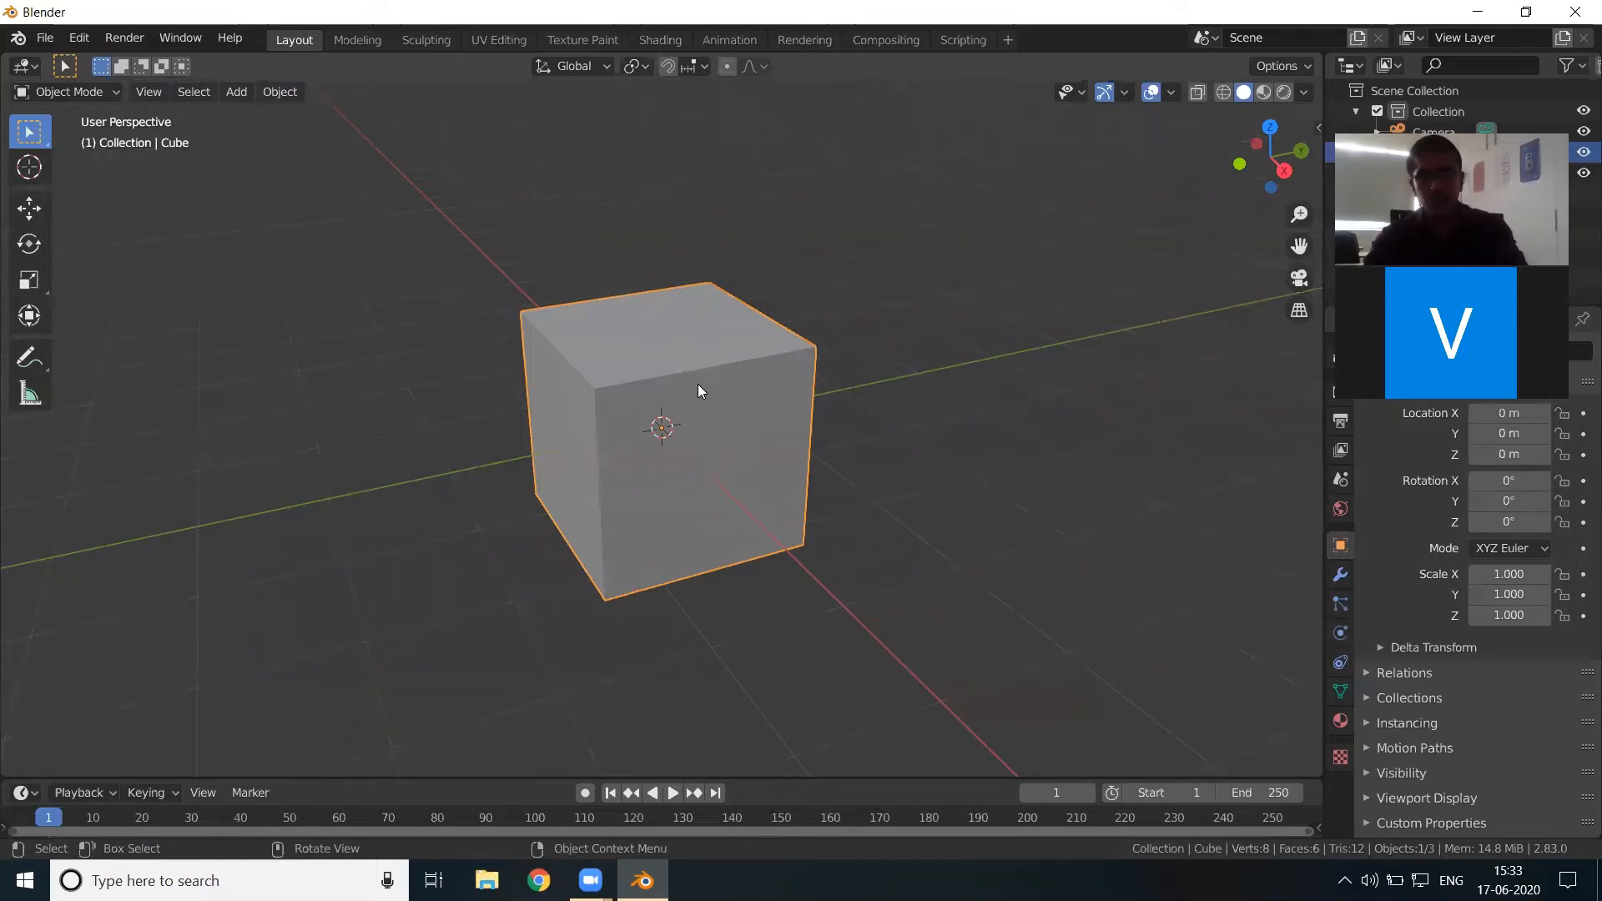
pyautogui.press('g')
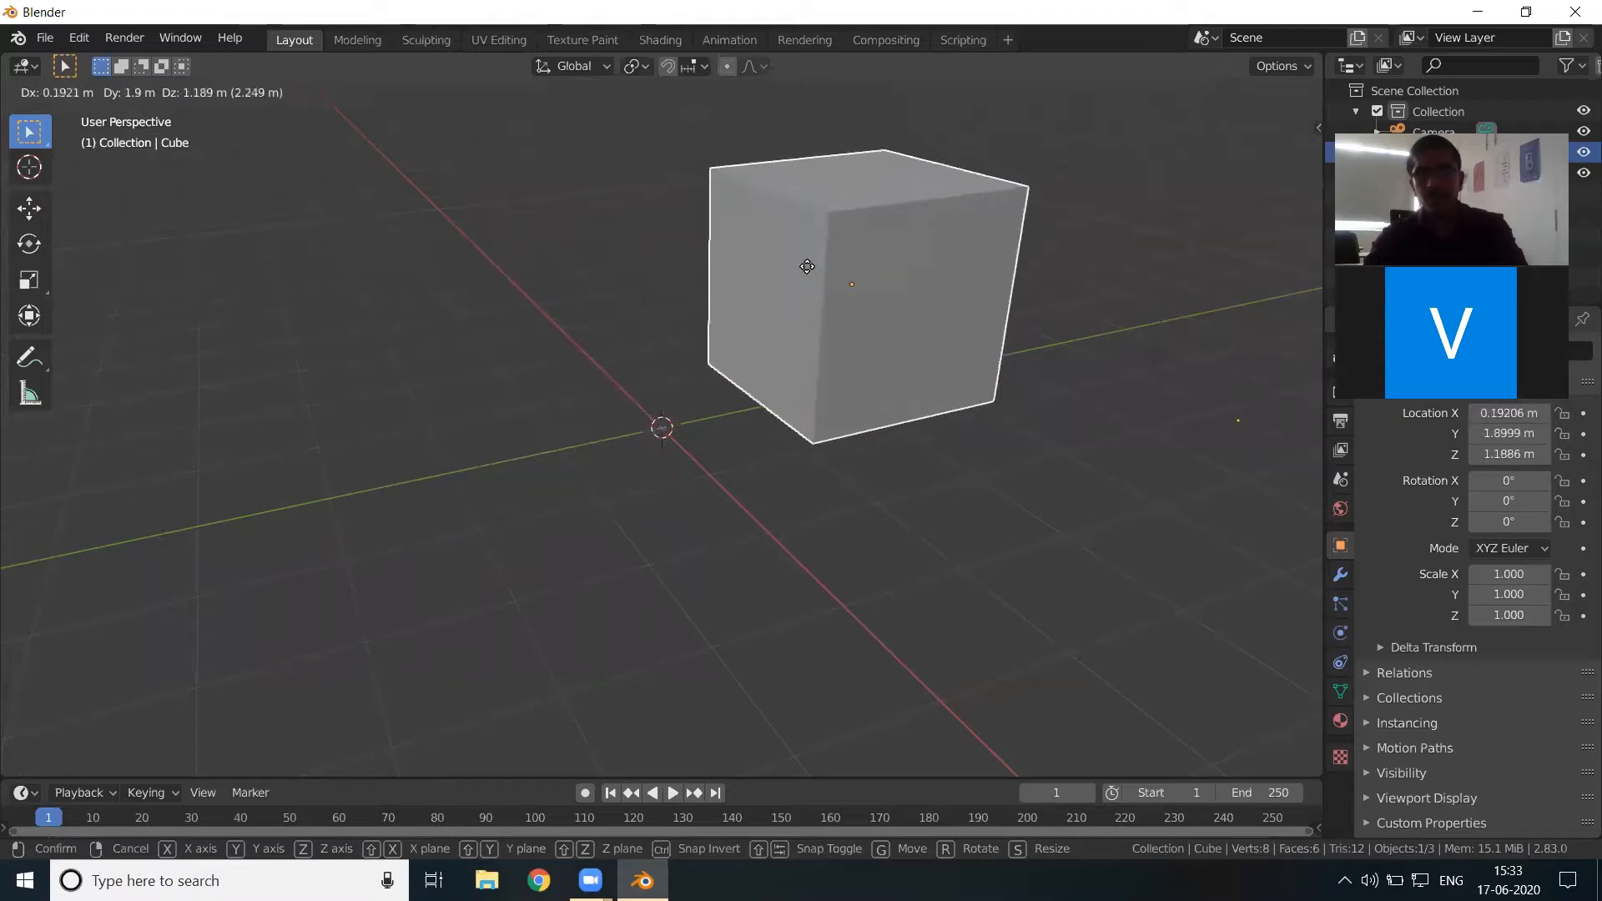
pyautogui.click(868, 273)
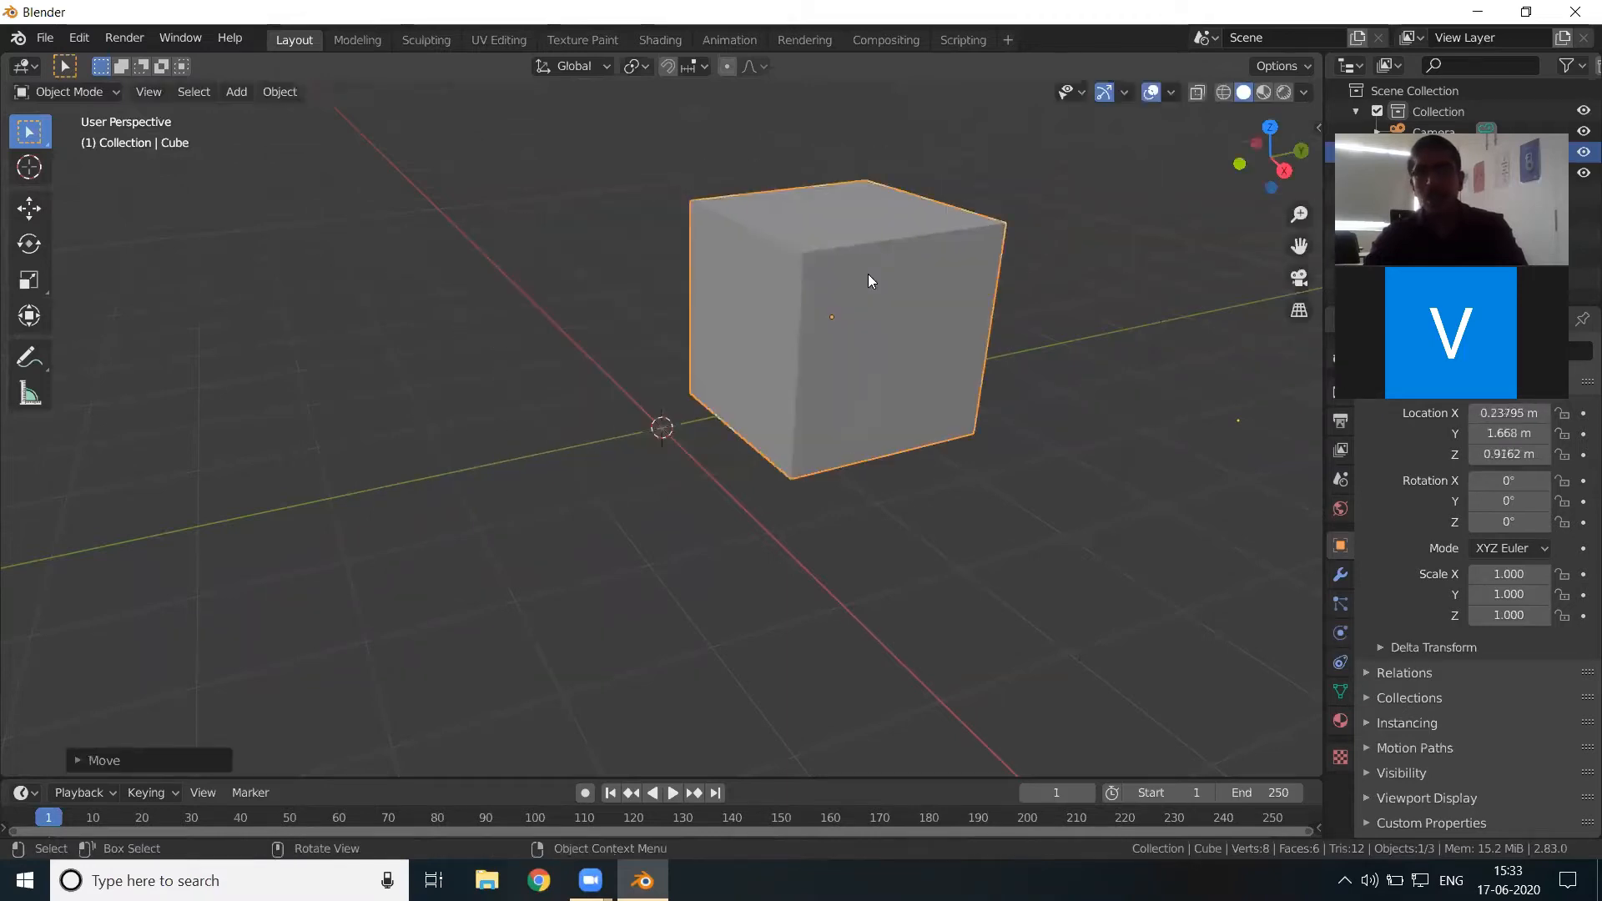
pyautogui.scroll(2, 804, 361)
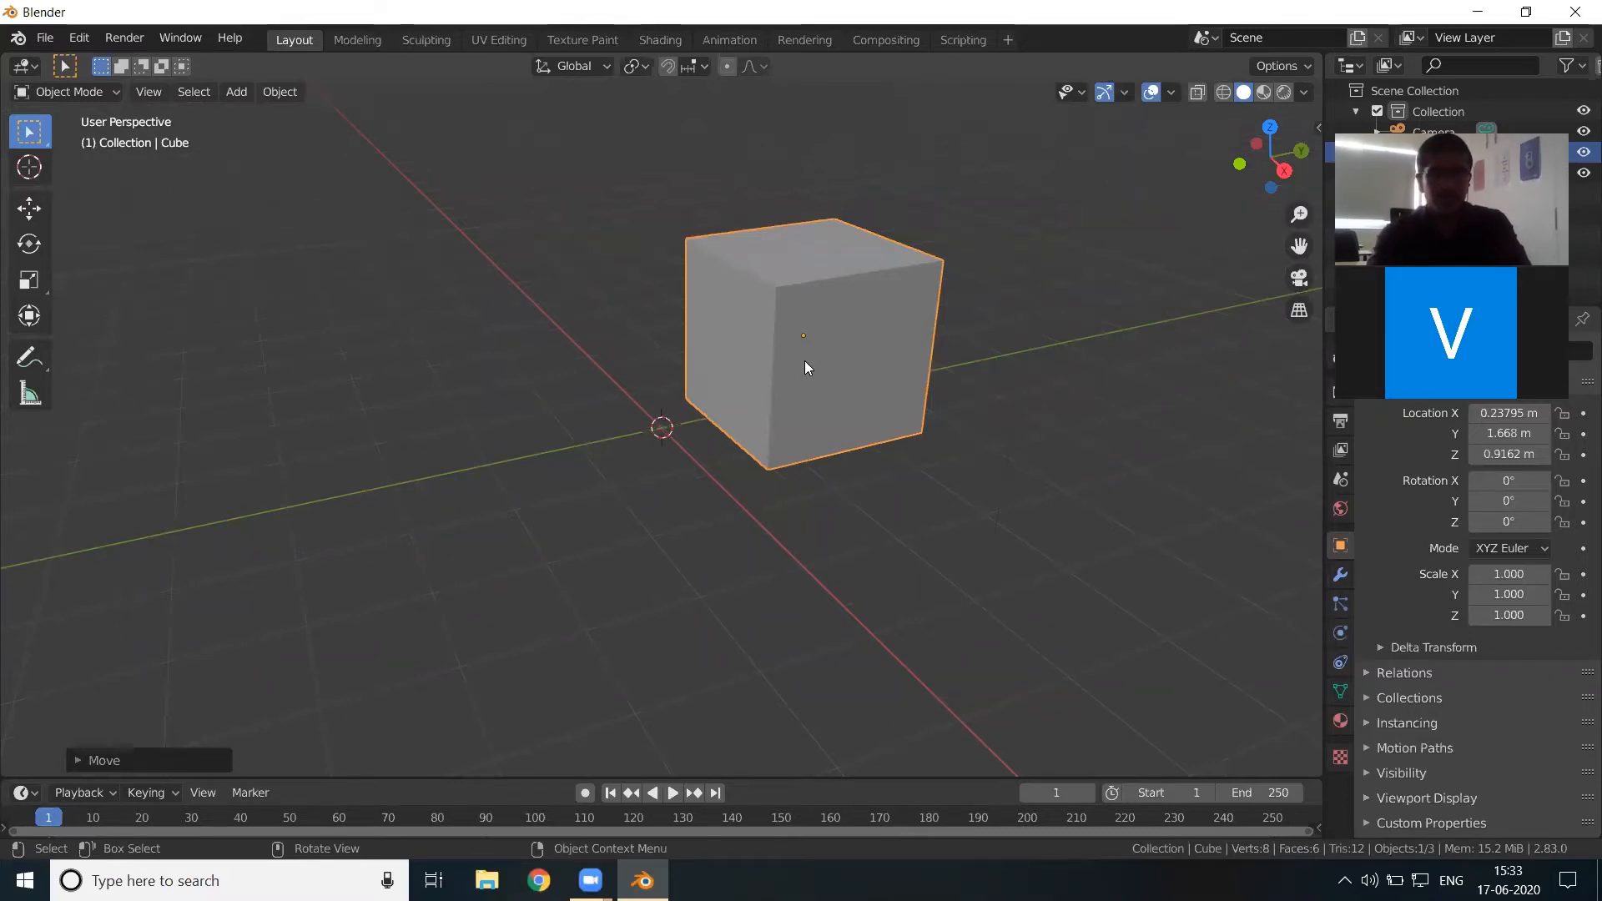
# Step: In top view, move the cube to about X 4.69 m, Y 1.02 m
pyautogui.press('KP_7')
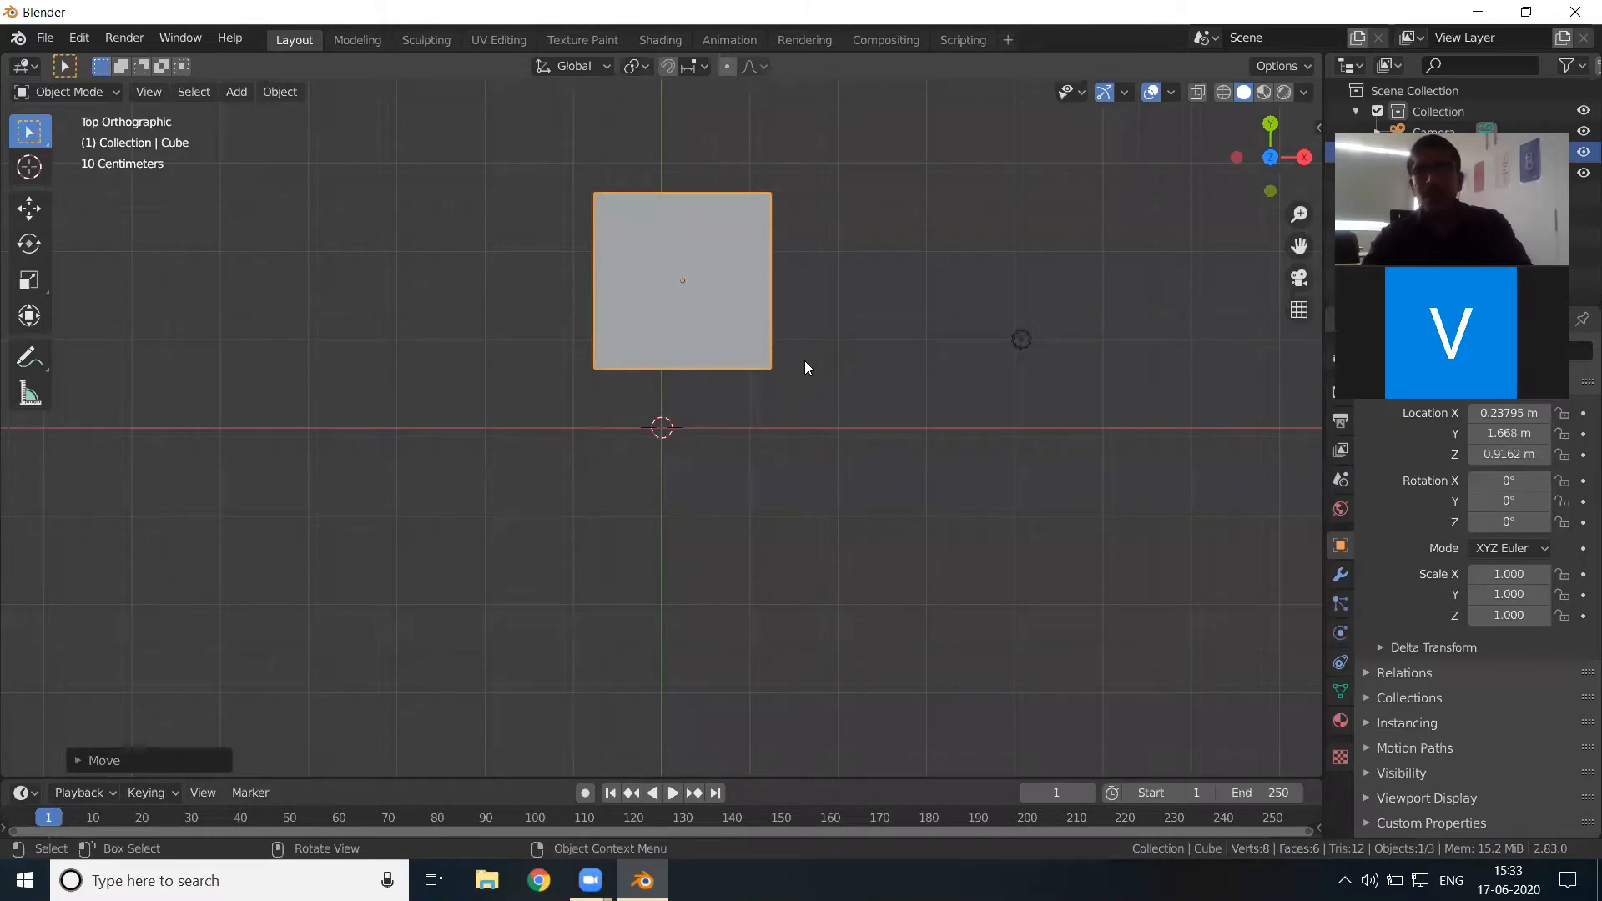
pyautogui.press('g')
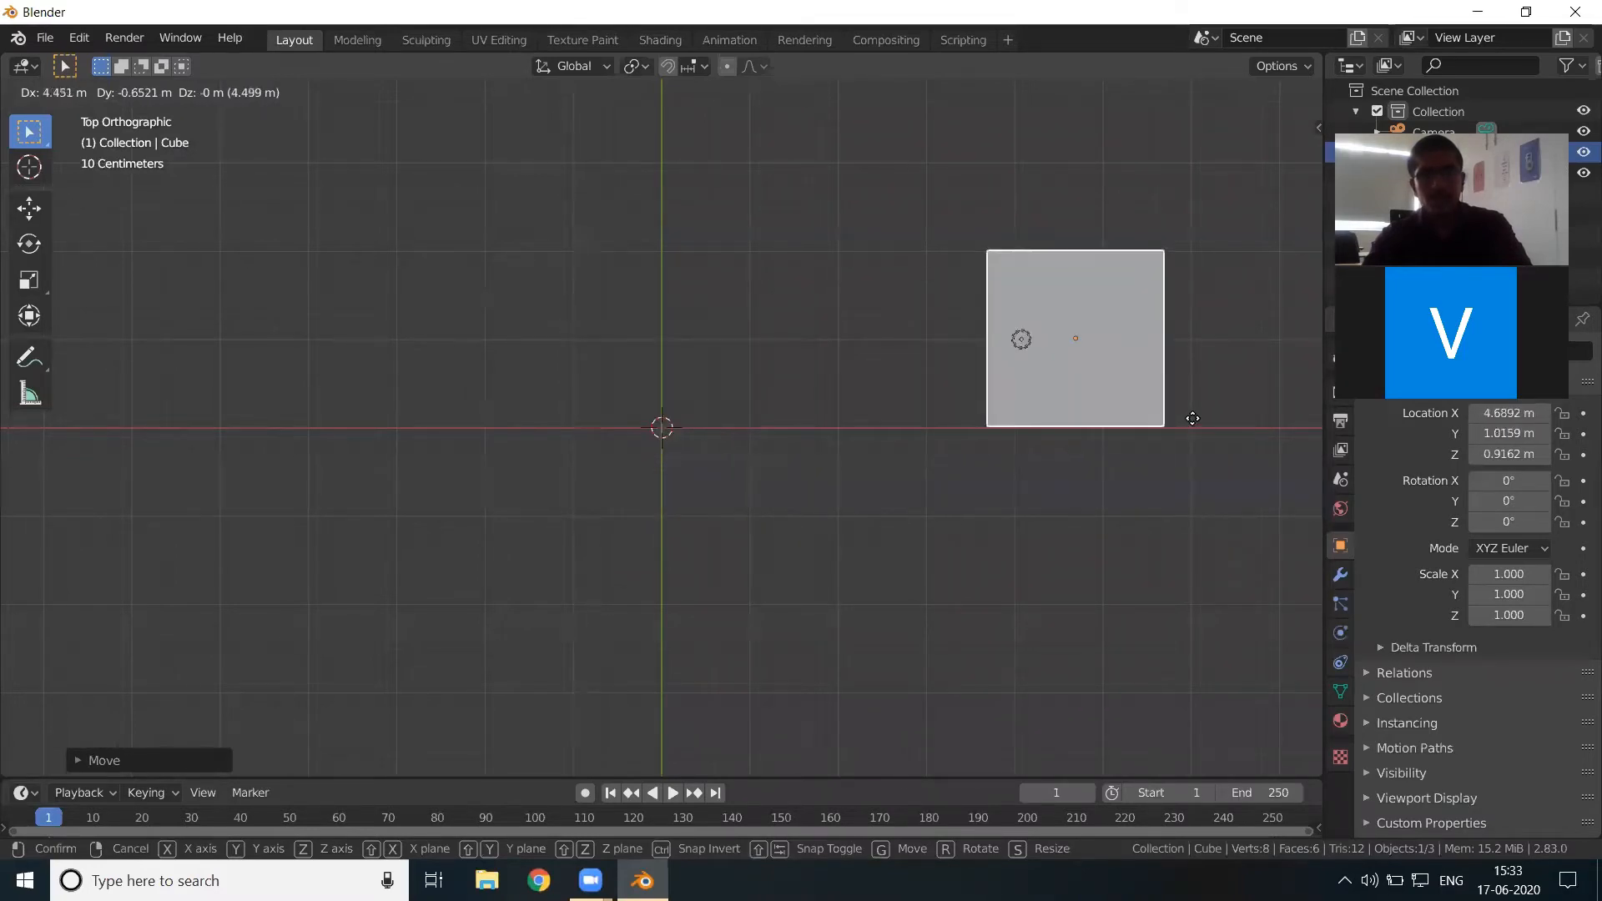
pyautogui.click(1191, 421)
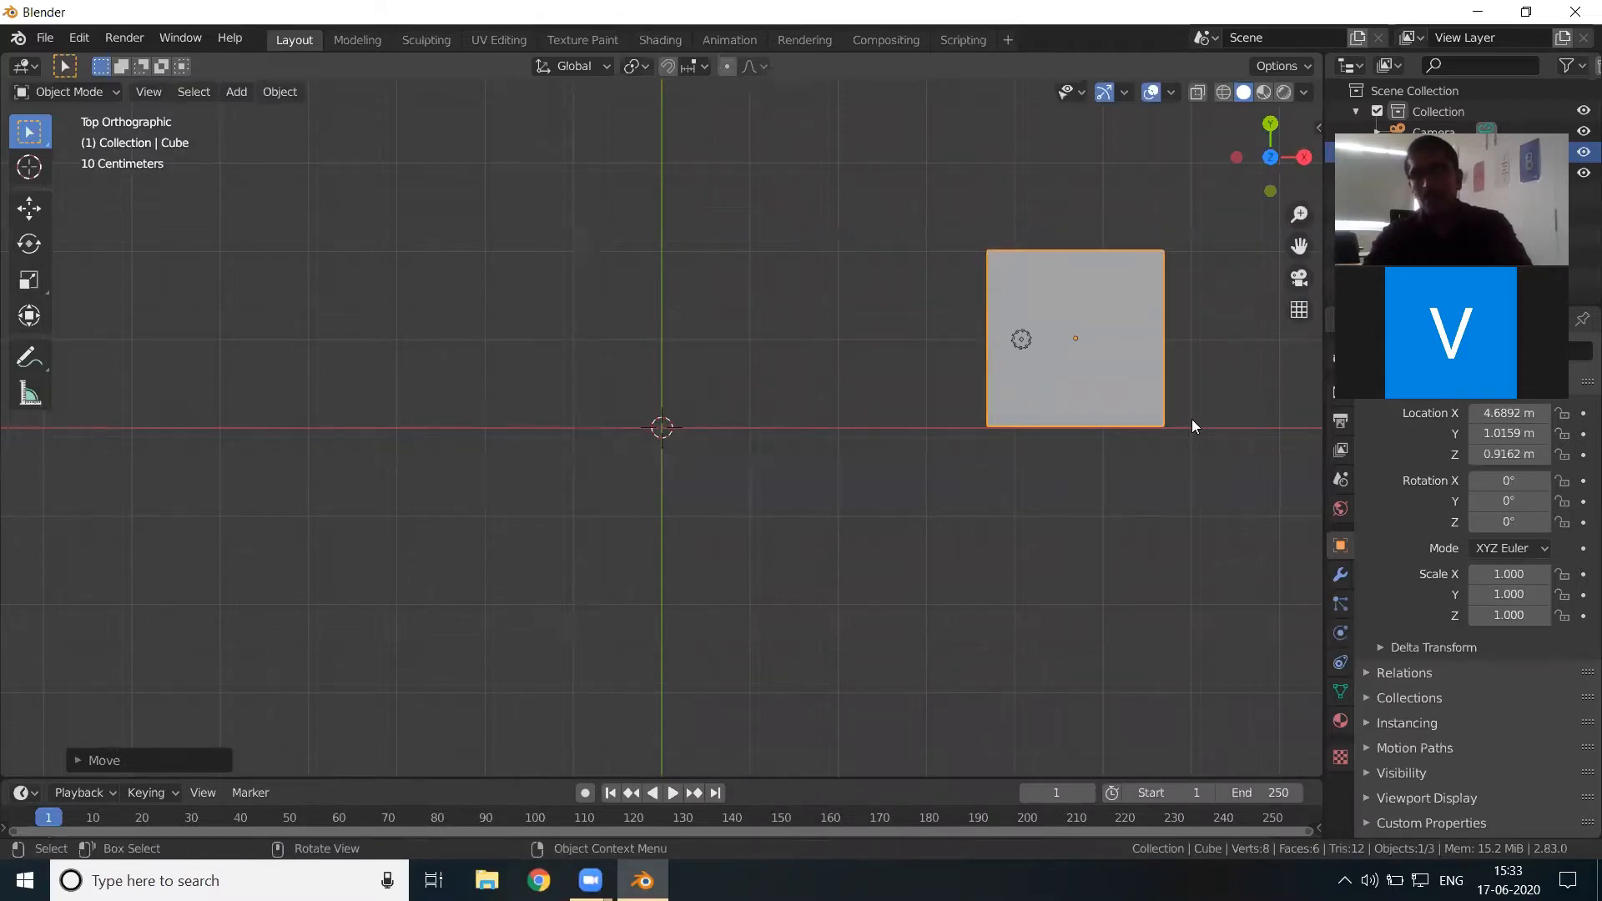
# Step: In front view, move the cube to about X 3.2 m, Z 1.01 m, with its base on the X axis
pyautogui.press('KP_1')
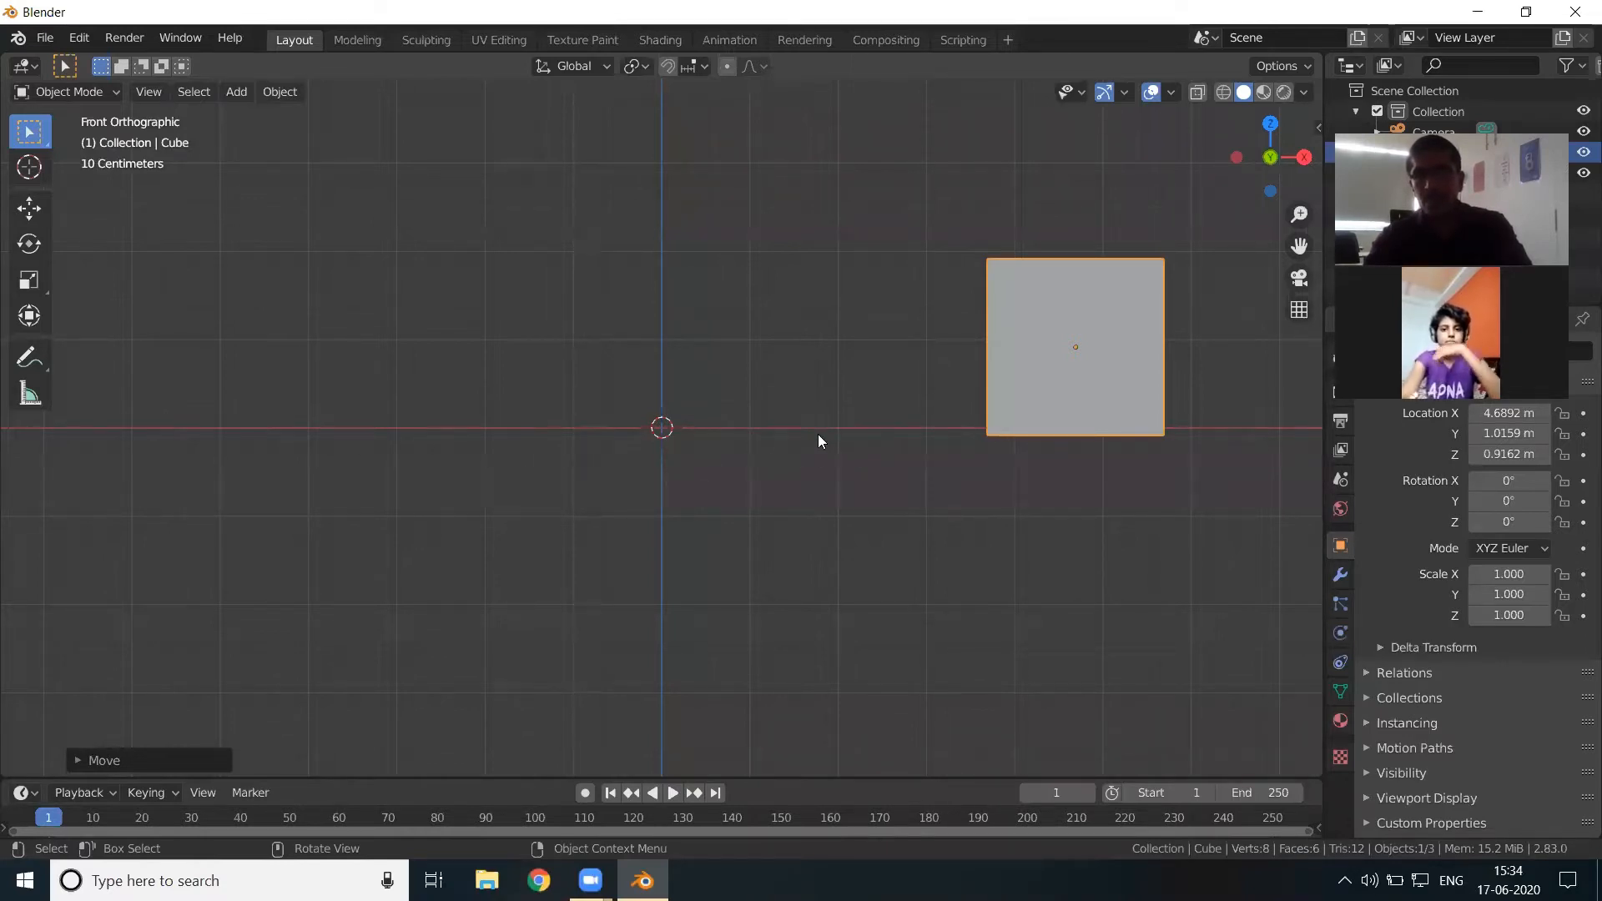
pyautogui.click(1076, 376)
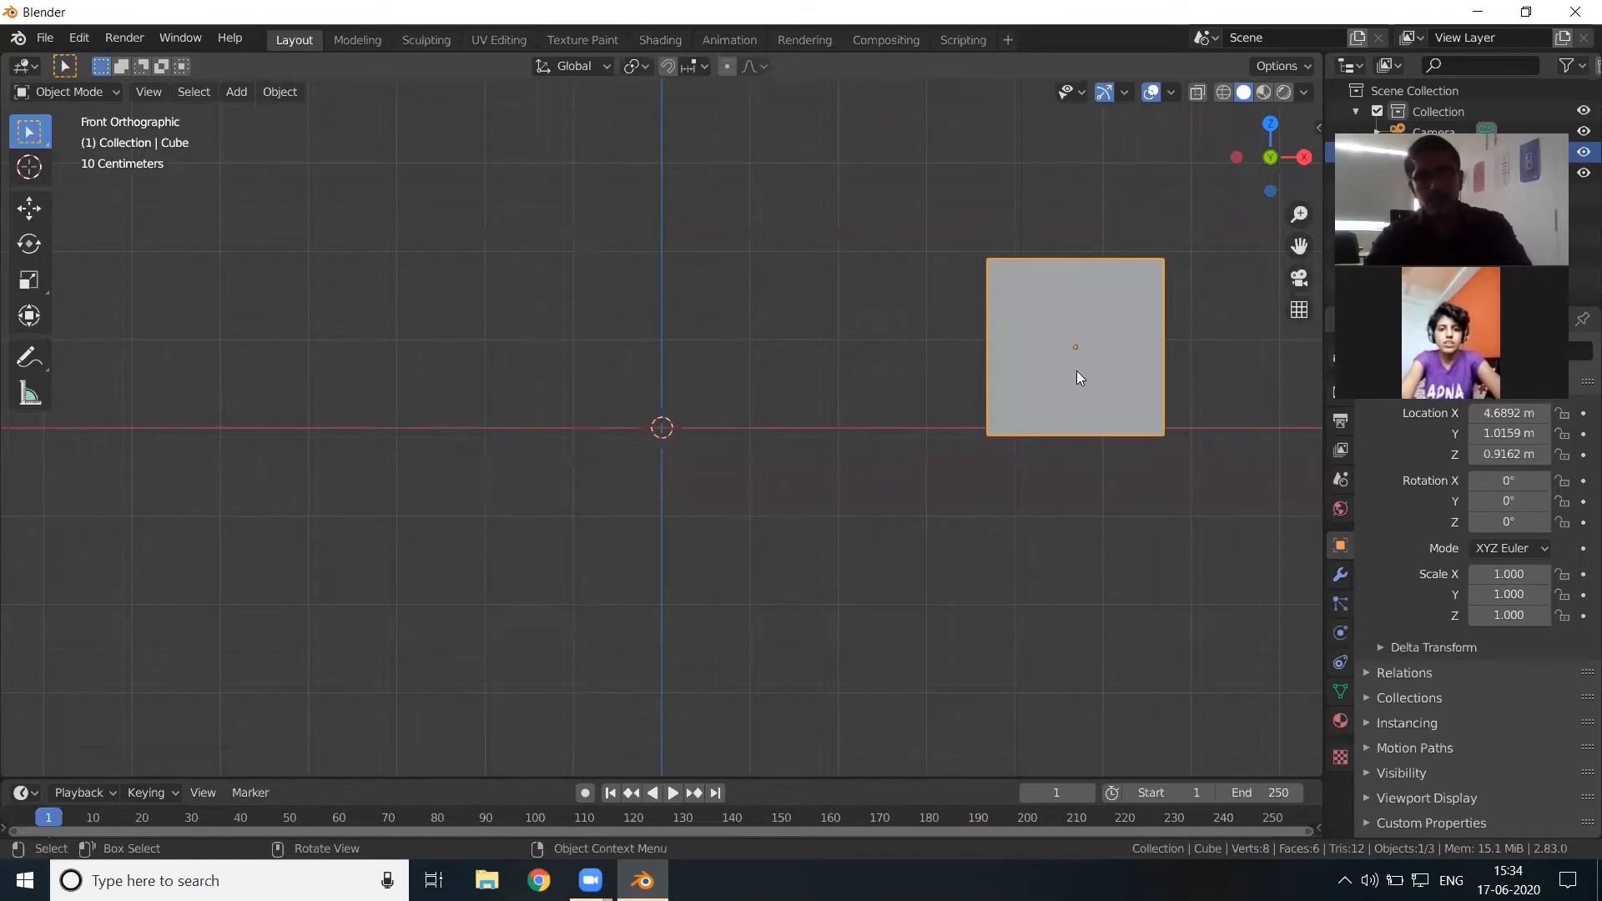
pyautogui.press('g')
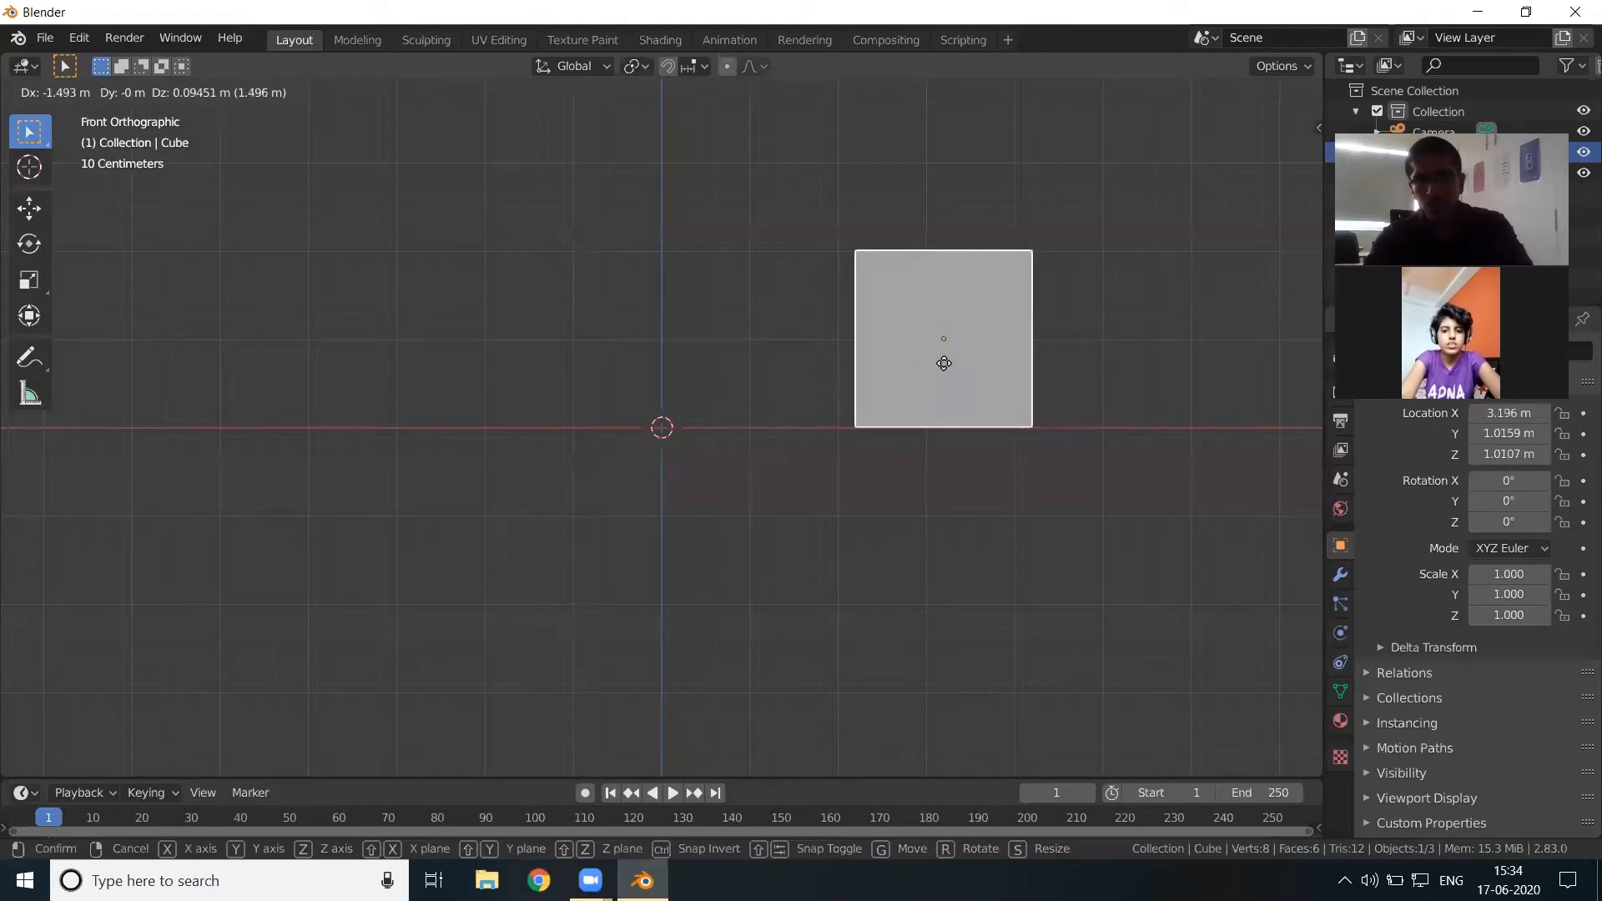
pyautogui.click(944, 364)
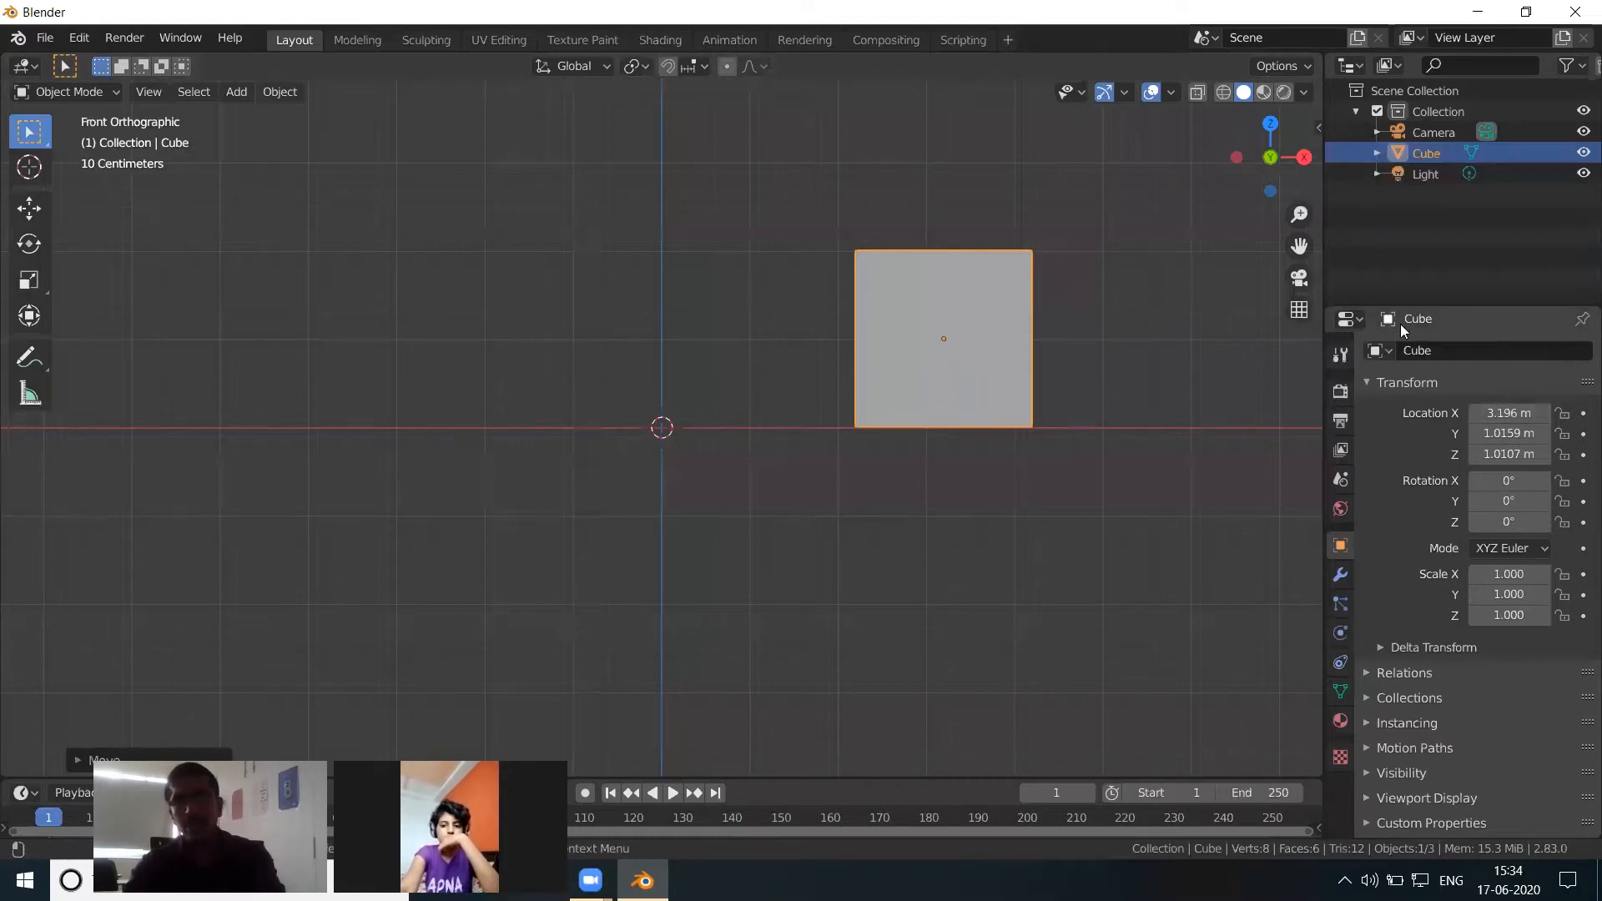
# Step: Lock the selected cube's Y location and release the lock again
pyautogui.click(1140, 361)
pyautogui.click(966, 317)
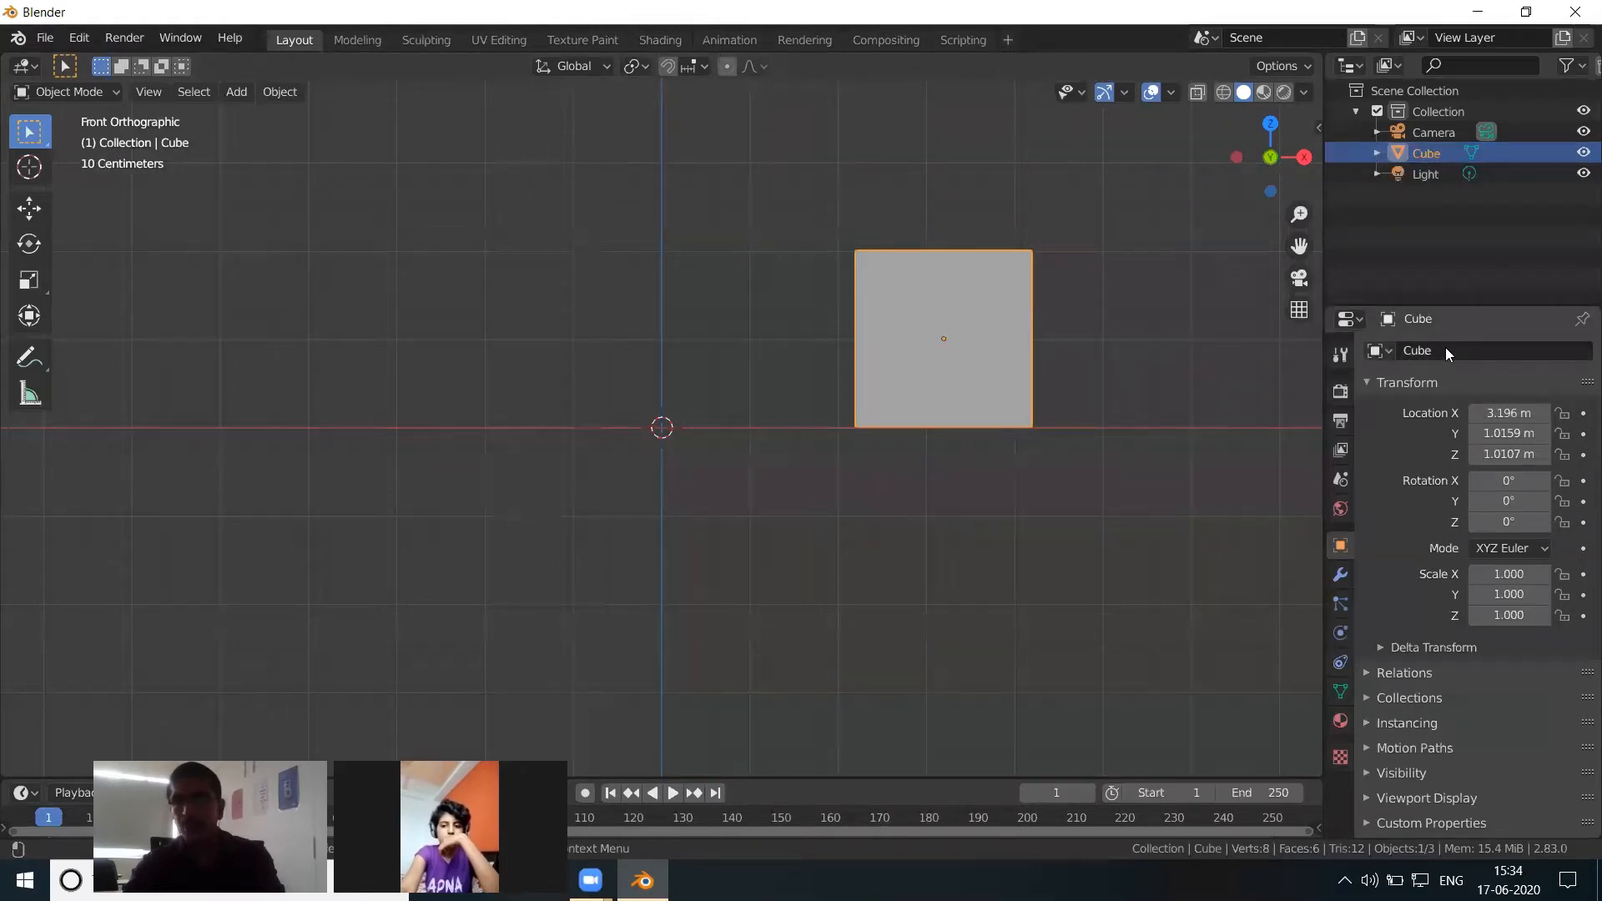
pyautogui.click(1400, 349)
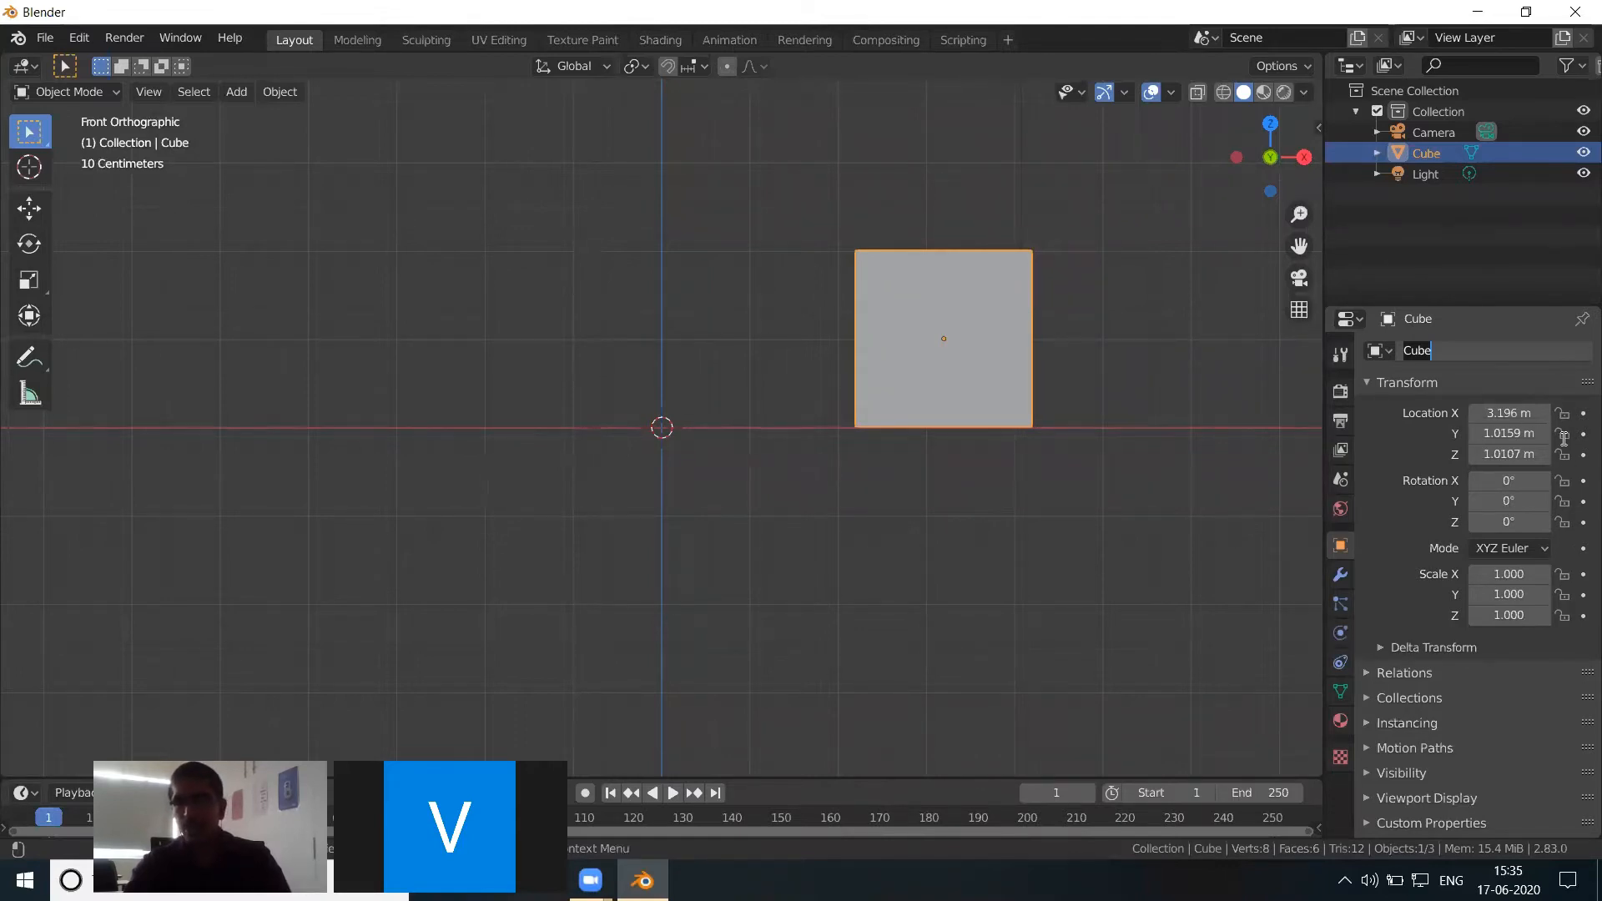
pyautogui.press('Return')
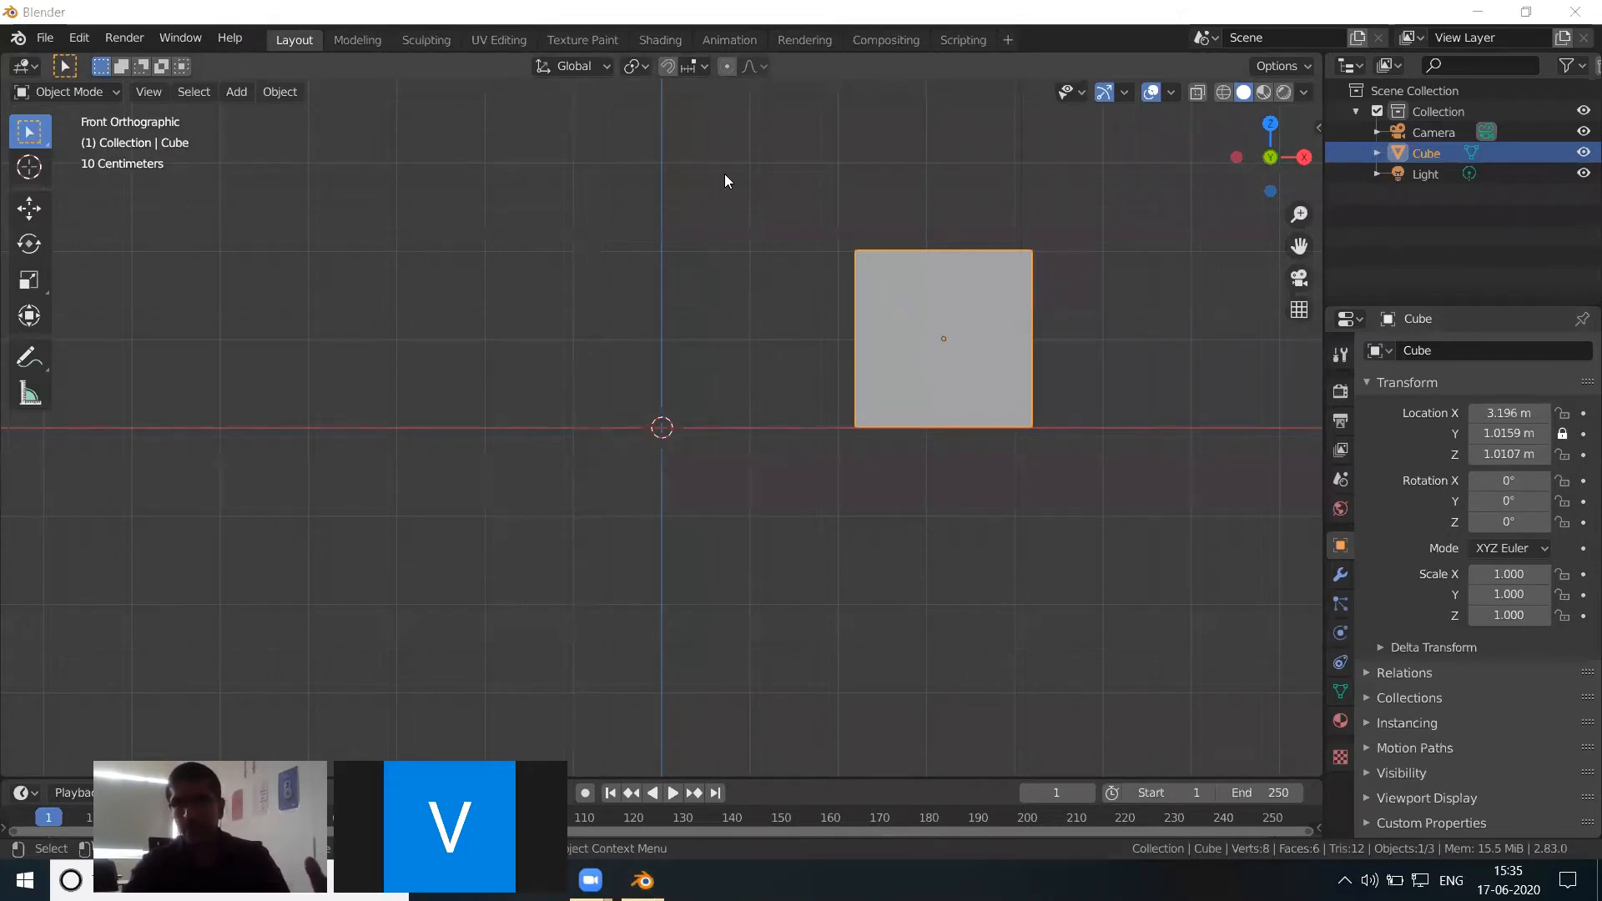
pyautogui.click(1563, 434)
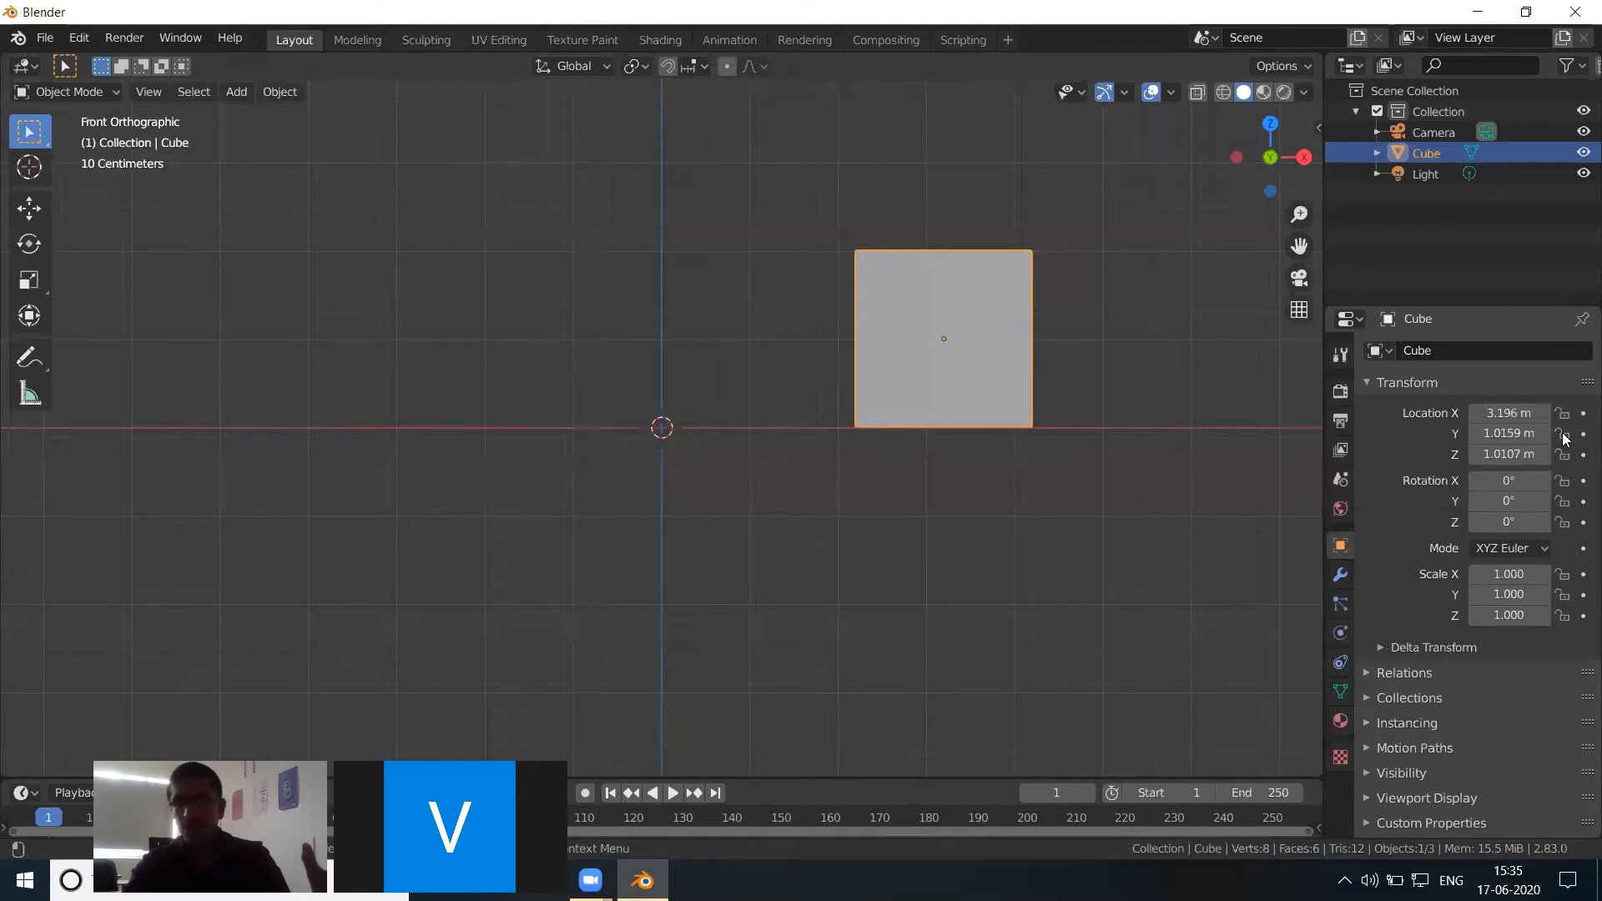
# Step: Switch from orthographic to perspective view, orbit around the cube and frame it in the viewport
pyautogui.click(1143, 328)
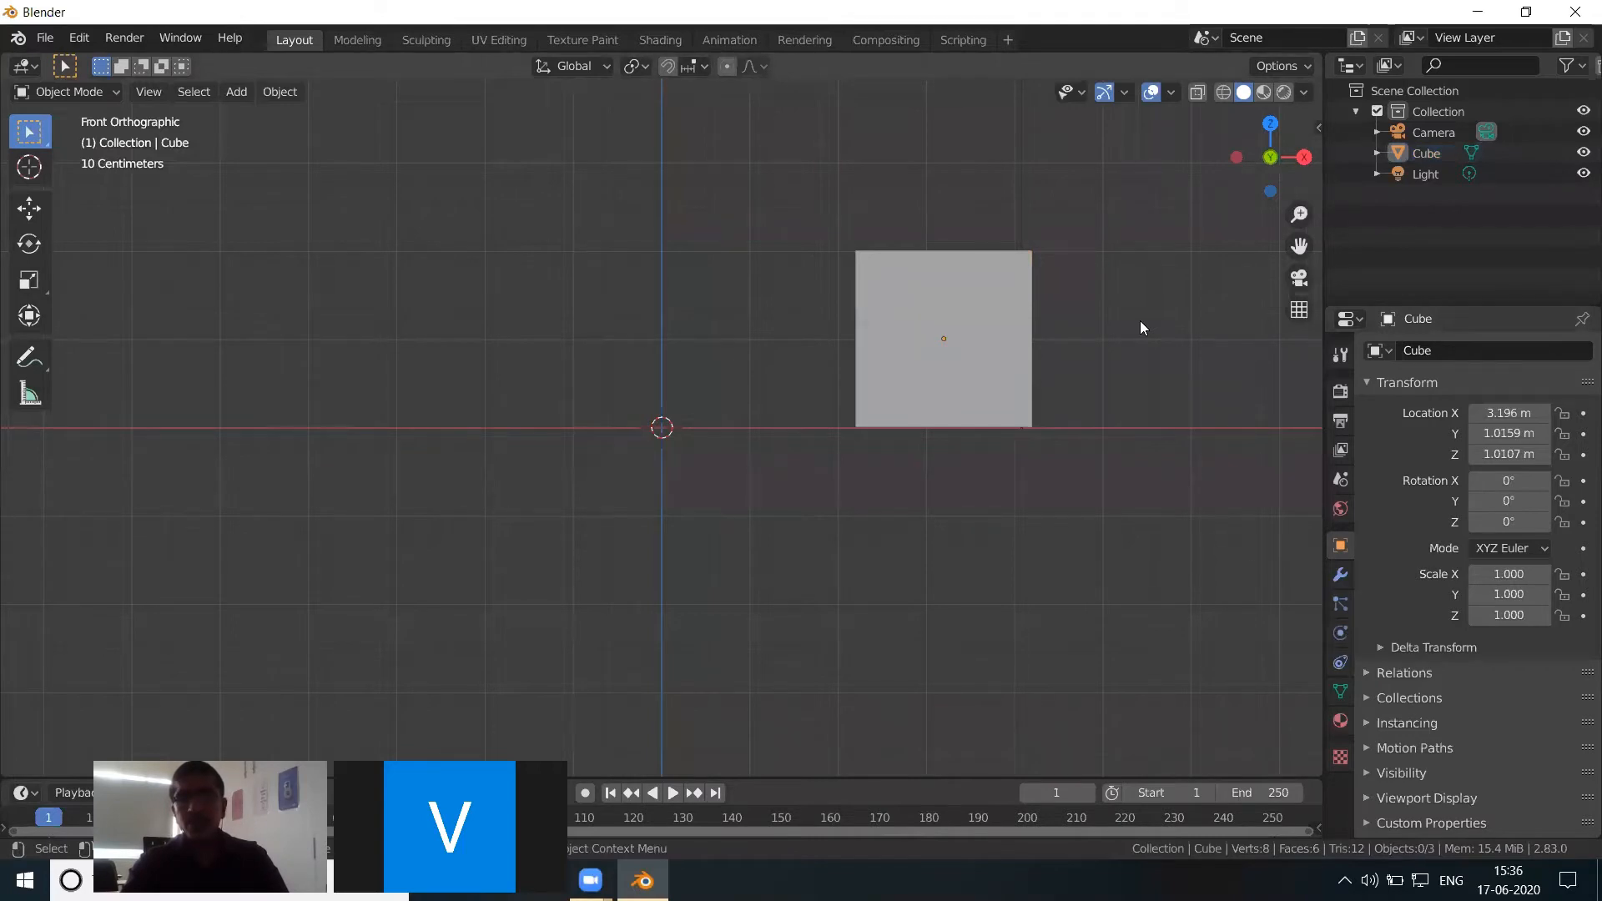
pyautogui.press('KP_5')
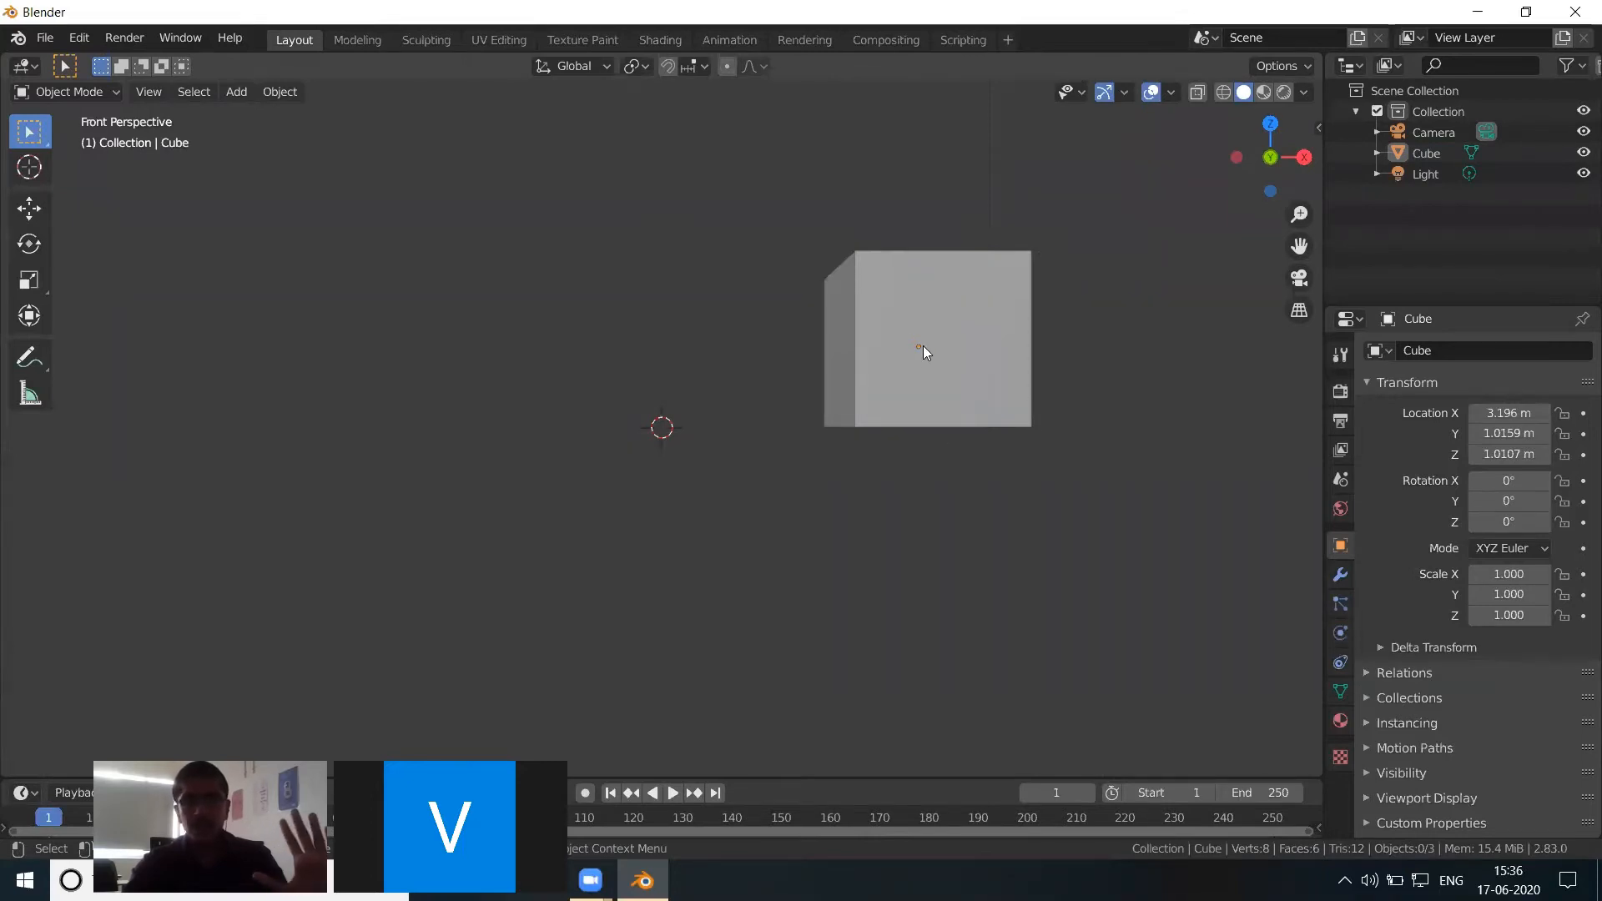
pyautogui.moveTo(911, 338); pyautogui.dragTo(921, 372, button='middle')
pyautogui.click(818, 285)
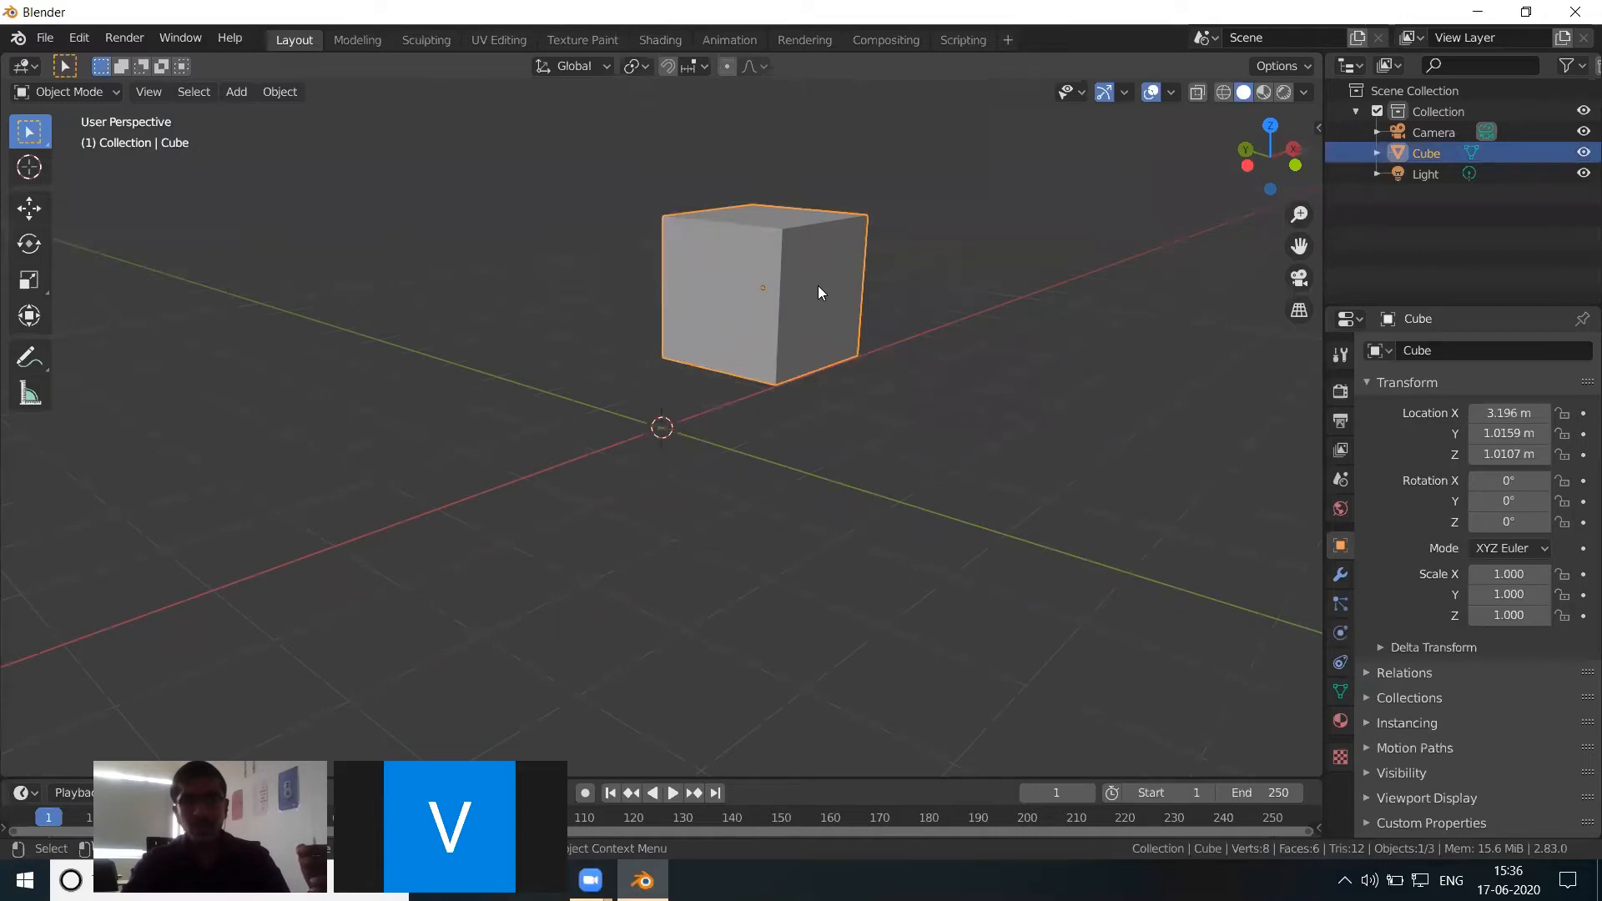
pyautogui.press('KP_Decimal')
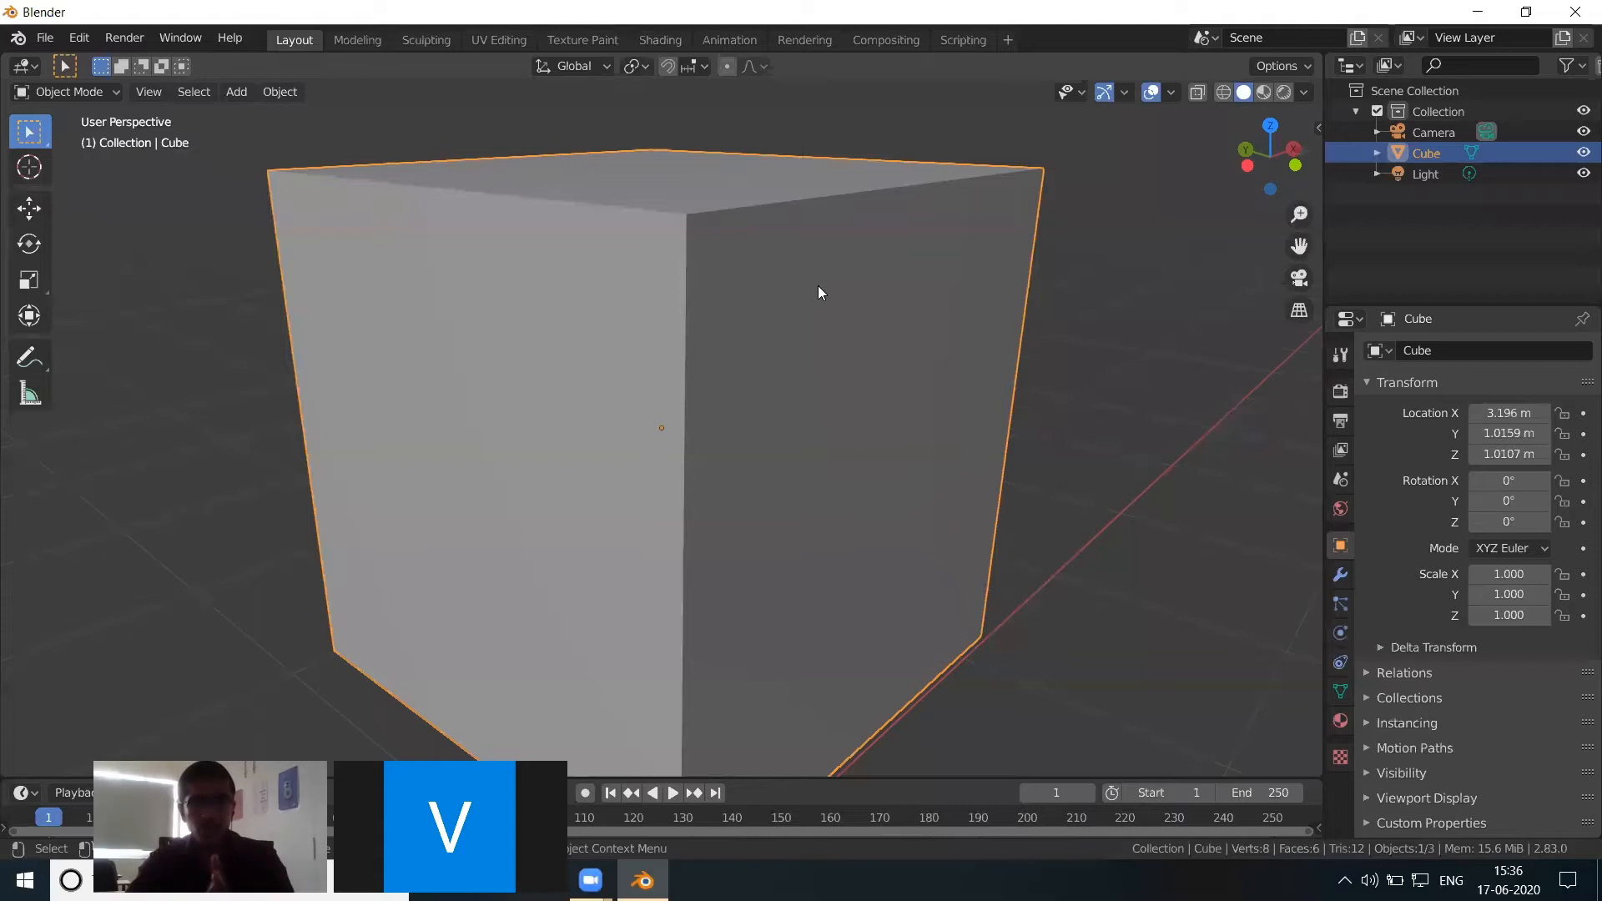
pyautogui.scroll(-2, 810, 293)
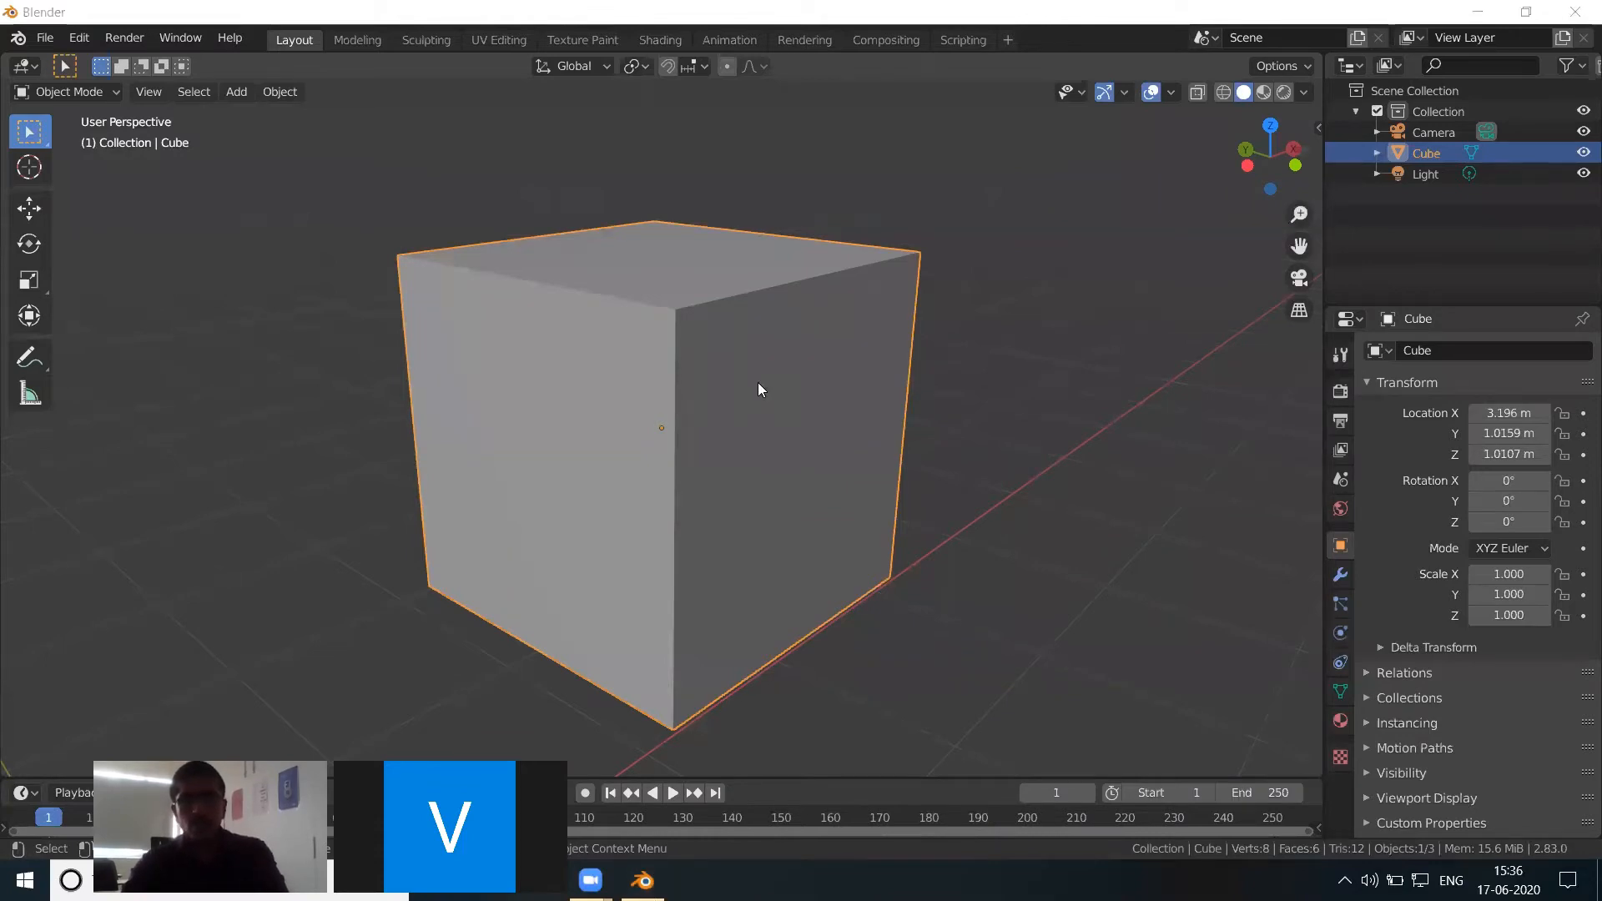
# Step: Reselect the cube and move it freely in perspective view to about X 3.4 m, Y 0.8 m, Z 1.02 m
pyautogui.click(786, 407)
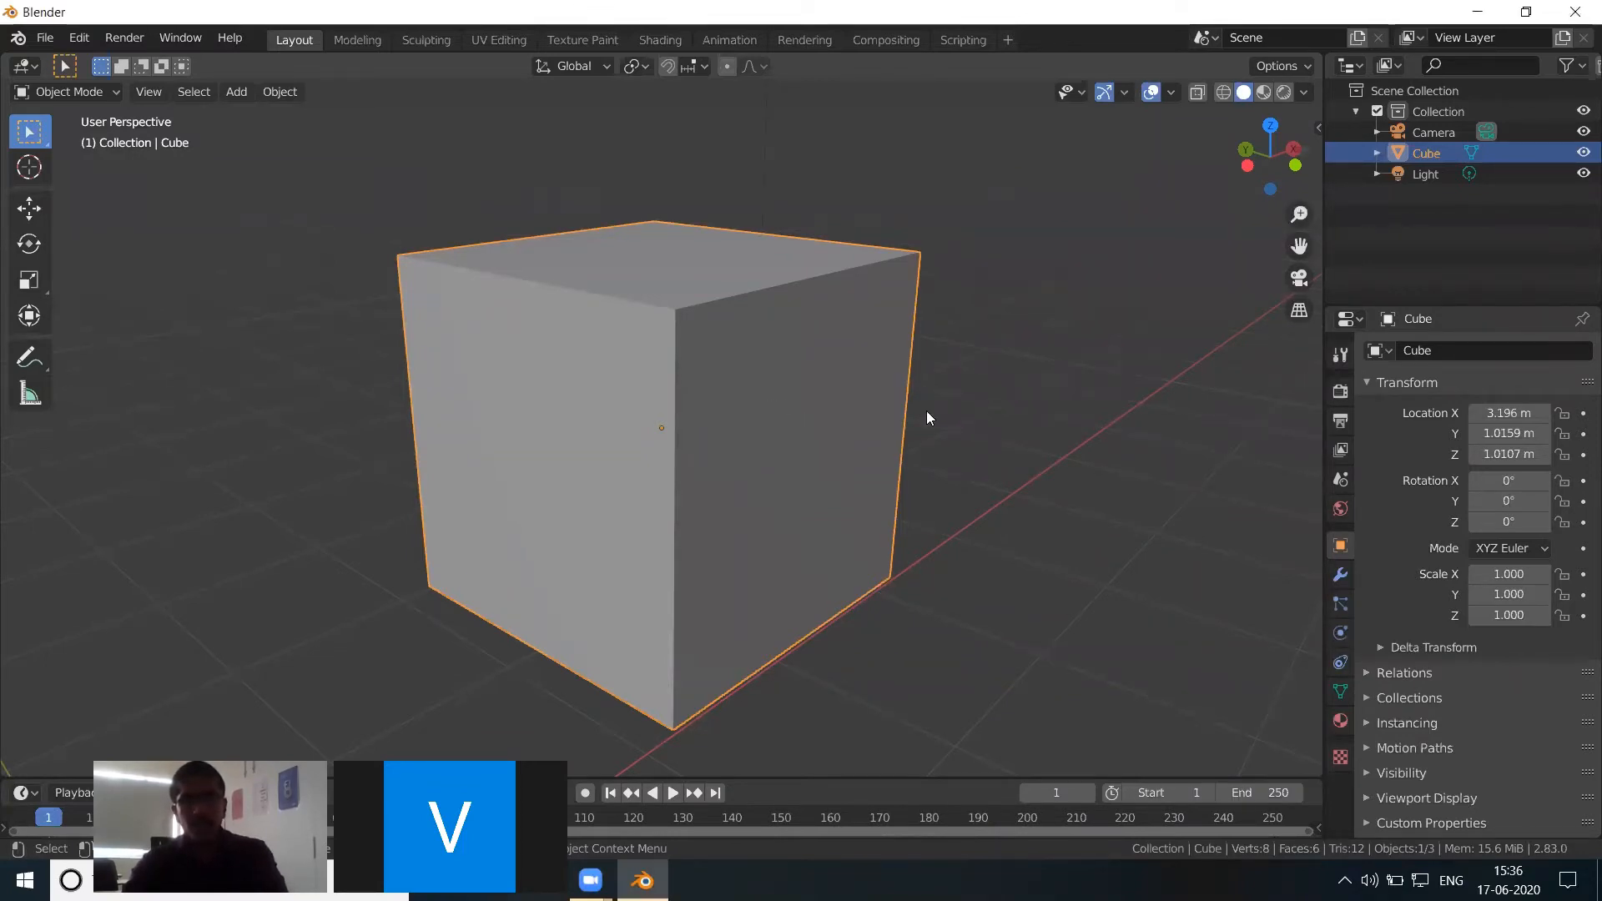
pyautogui.click(934, 411)
pyautogui.click(799, 444)
pyautogui.scroll(-2, 800, 444)
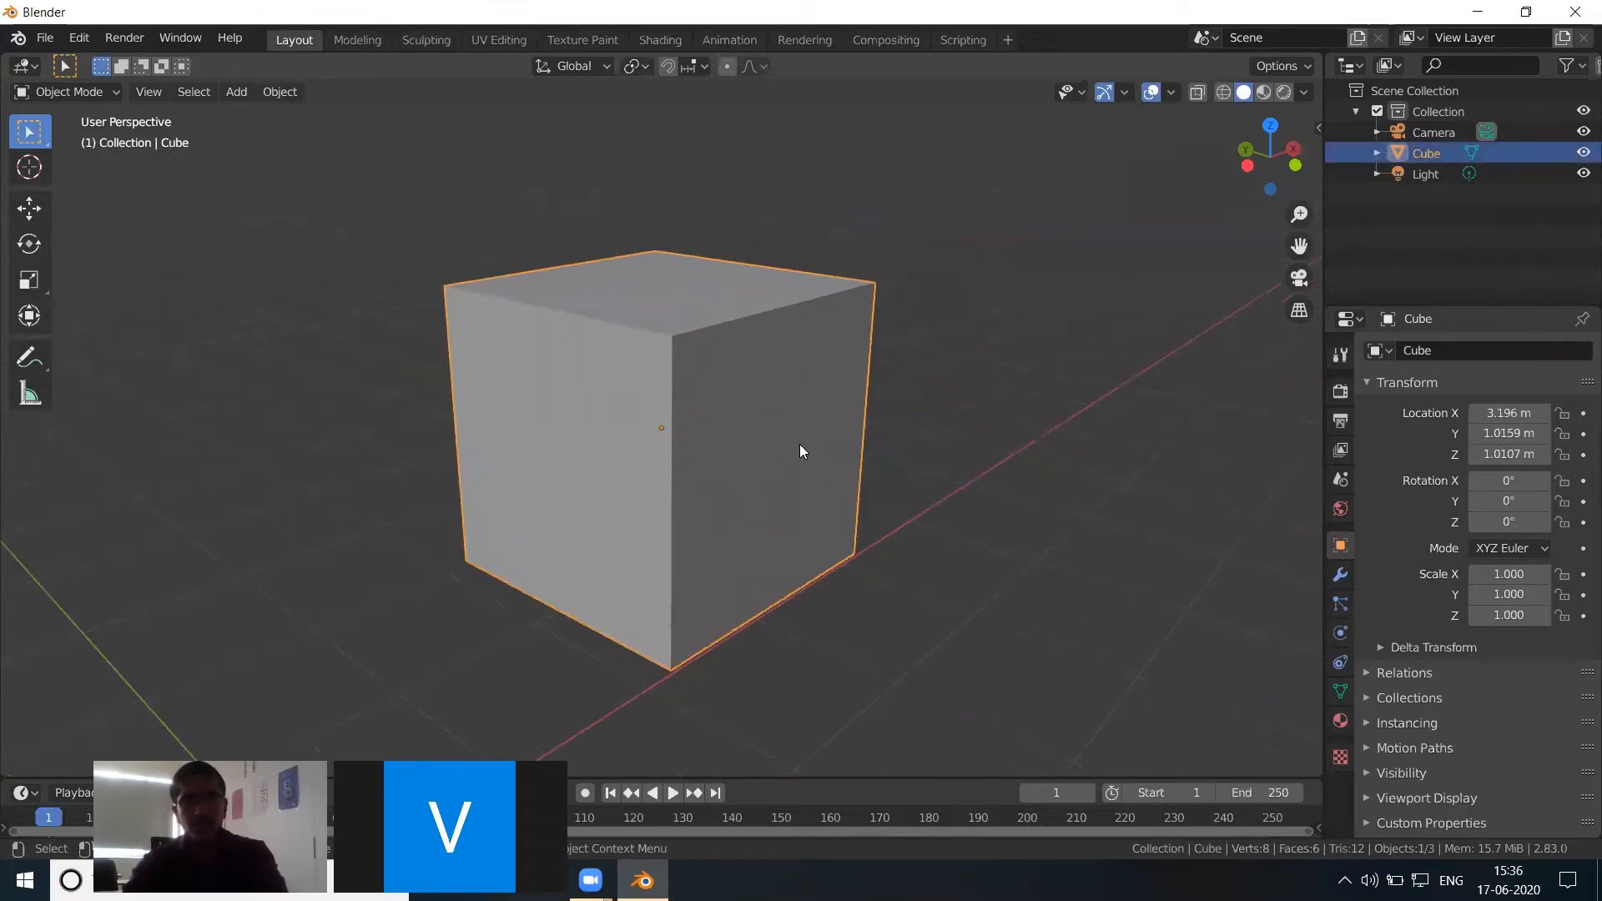
pyautogui.moveTo(820, 442); pyautogui.dragTo(836, 443)
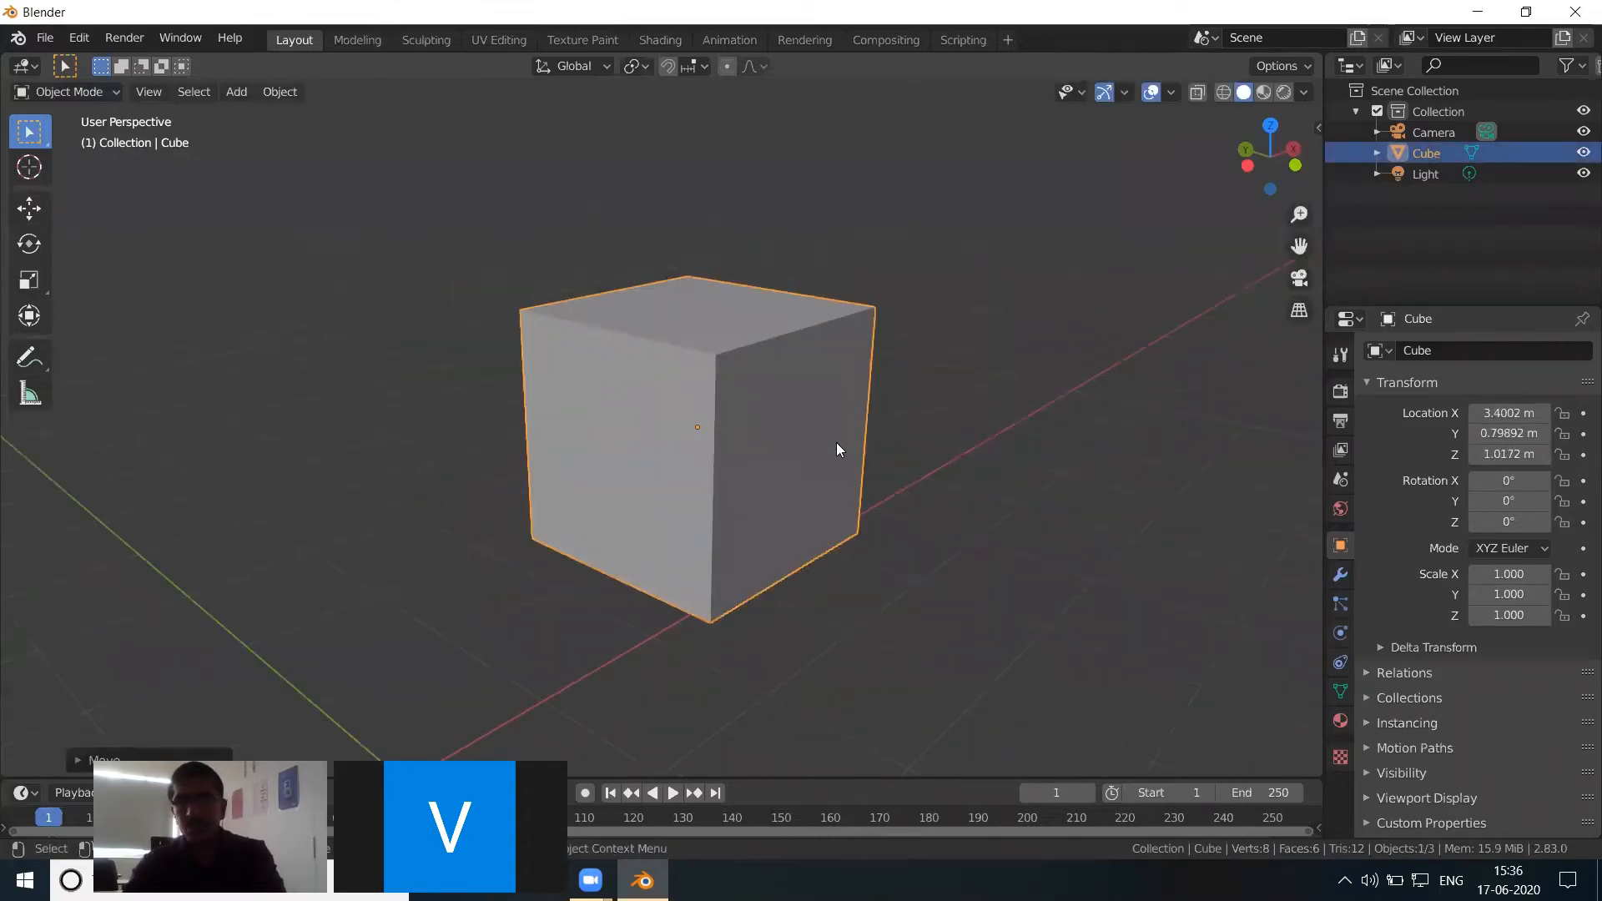
# Step: Set the cube's X and Y location values to 0 m
pyautogui.click(1537, 410)
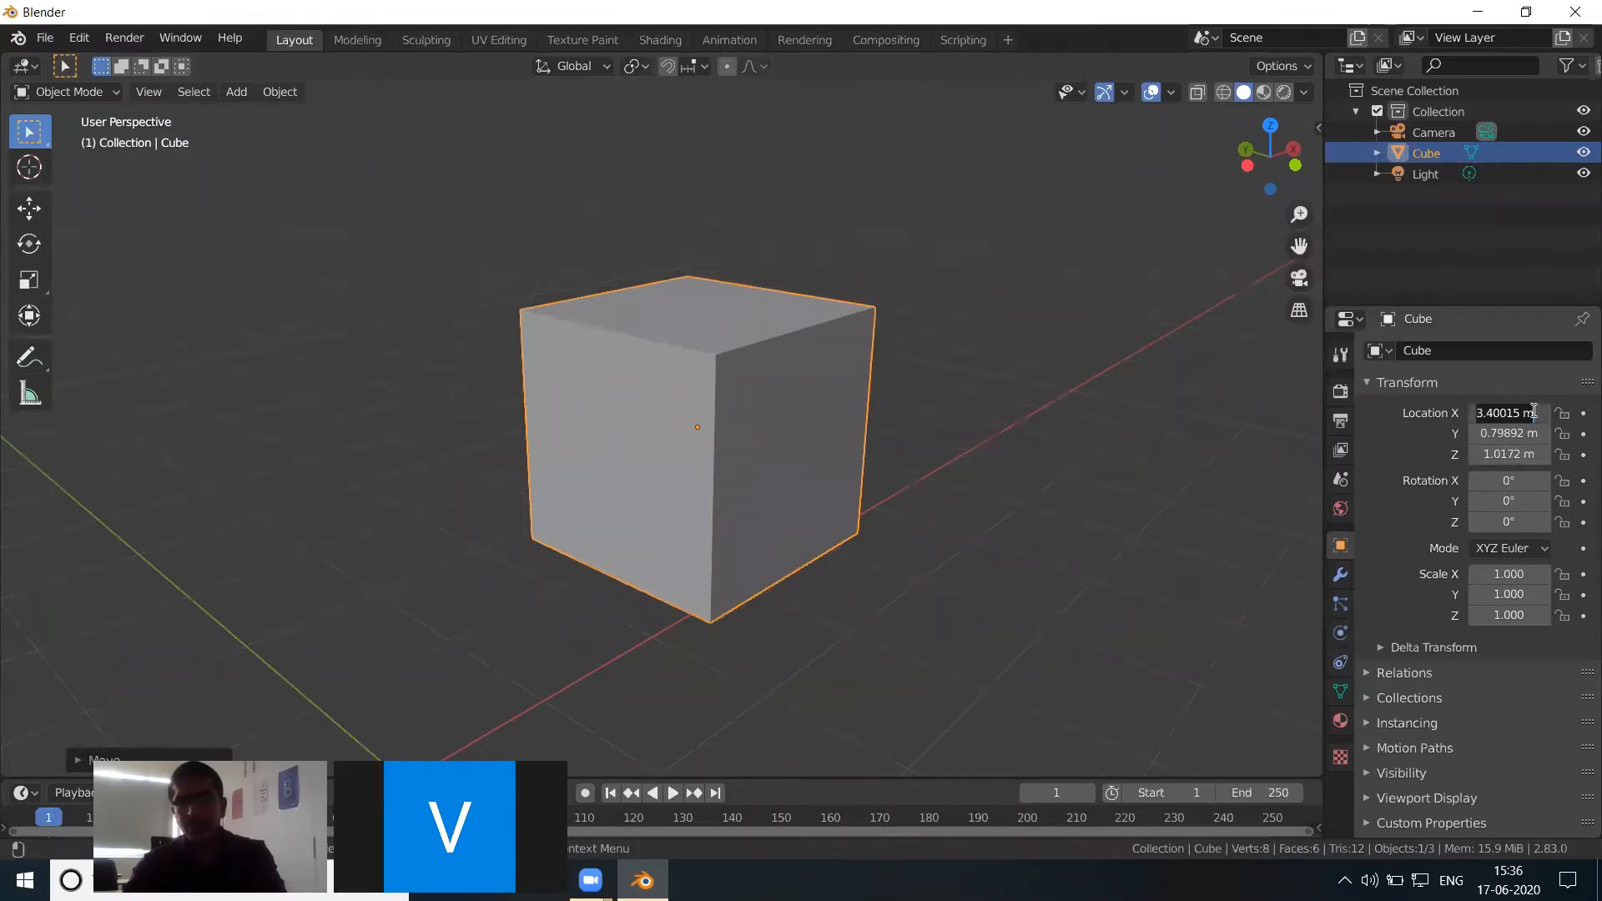
pyautogui.write('0')
pyautogui.press('Return')
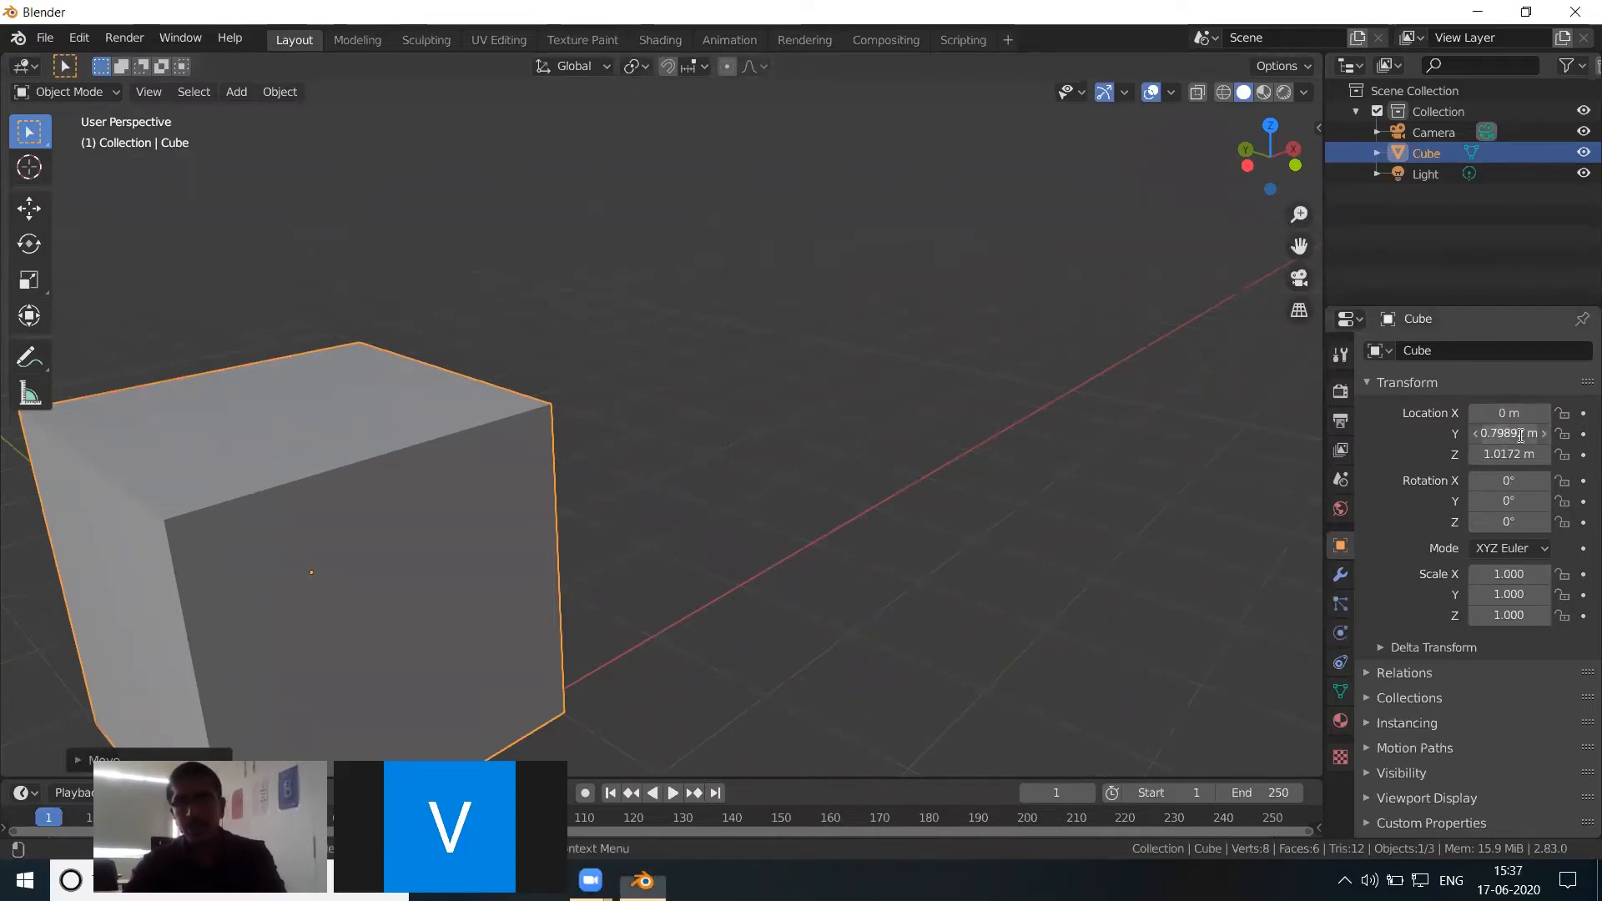
pyautogui.click(1521, 435)
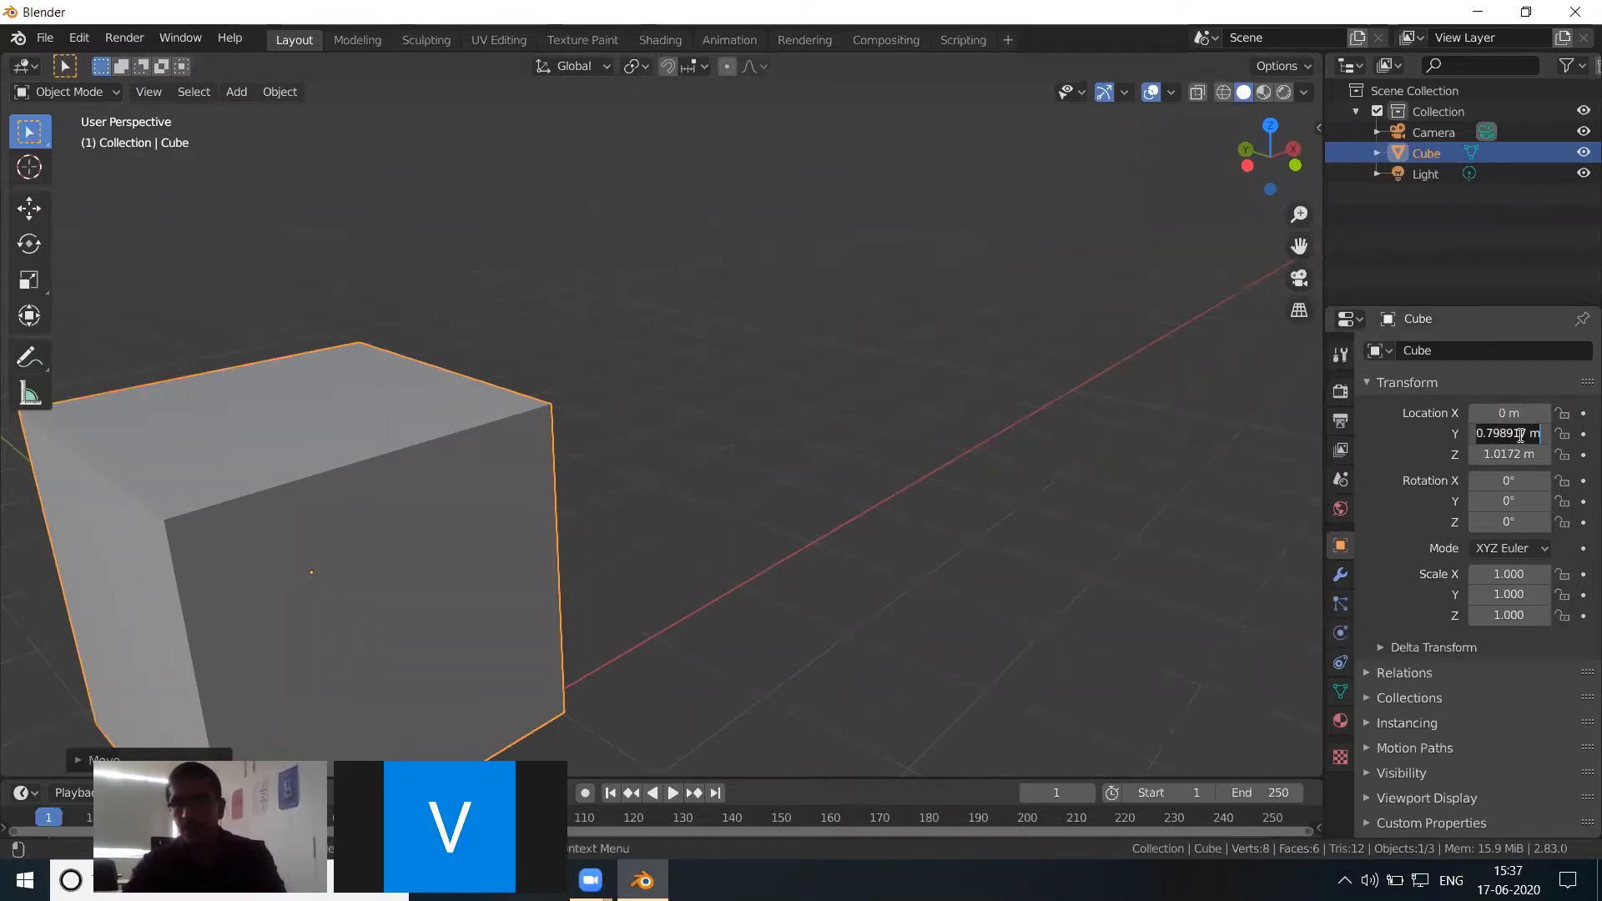
pyautogui.write('0')
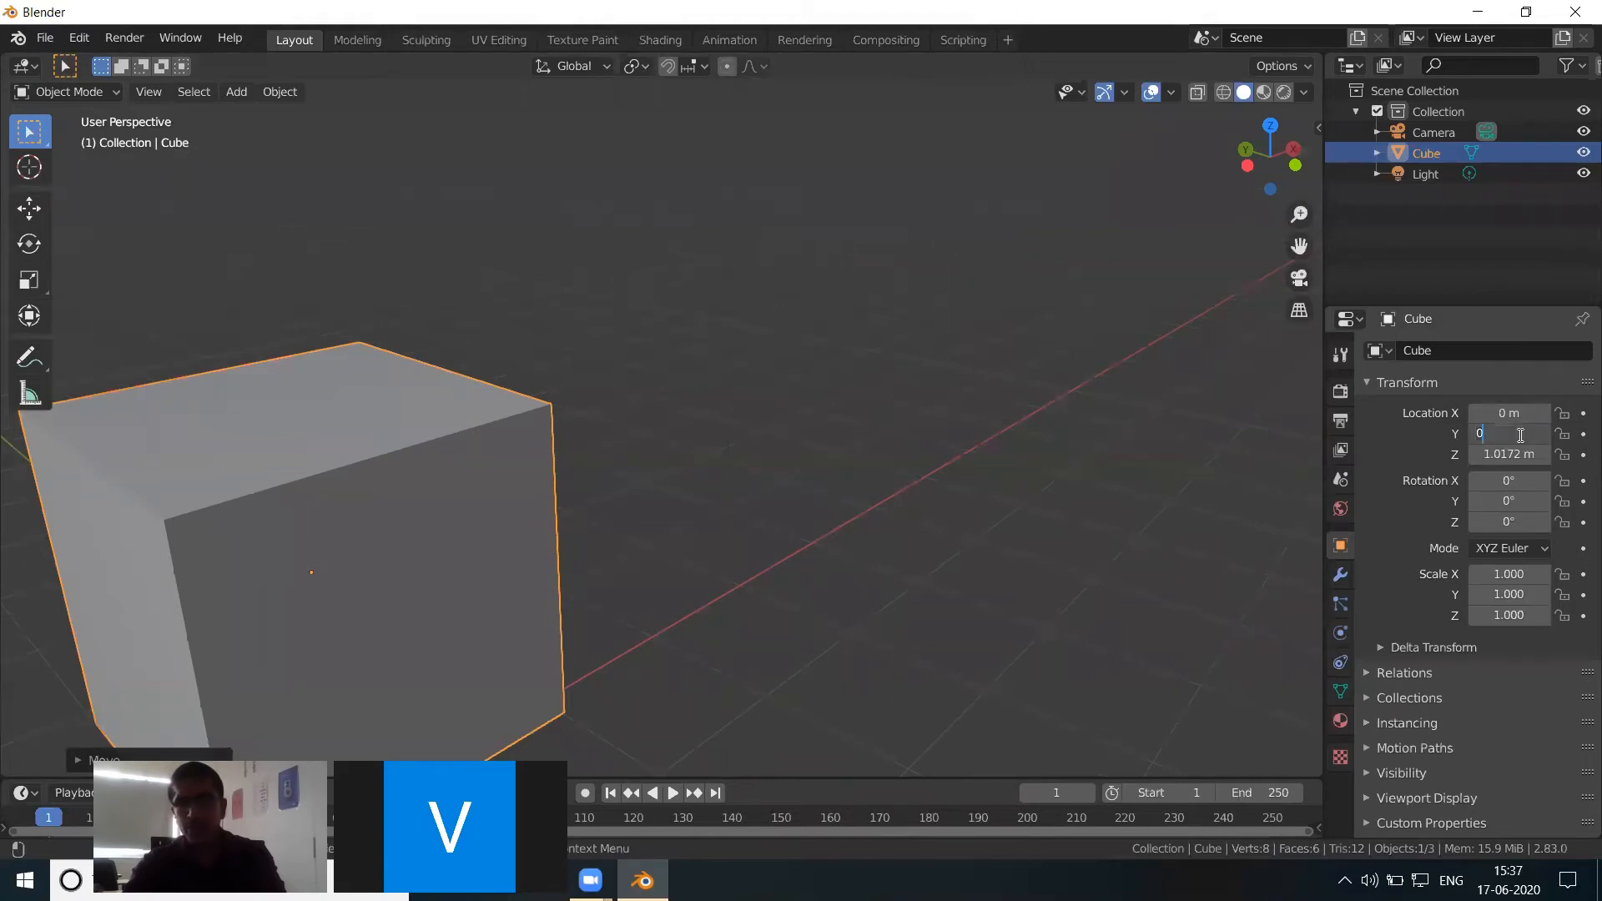
pyautogui.press('Return')
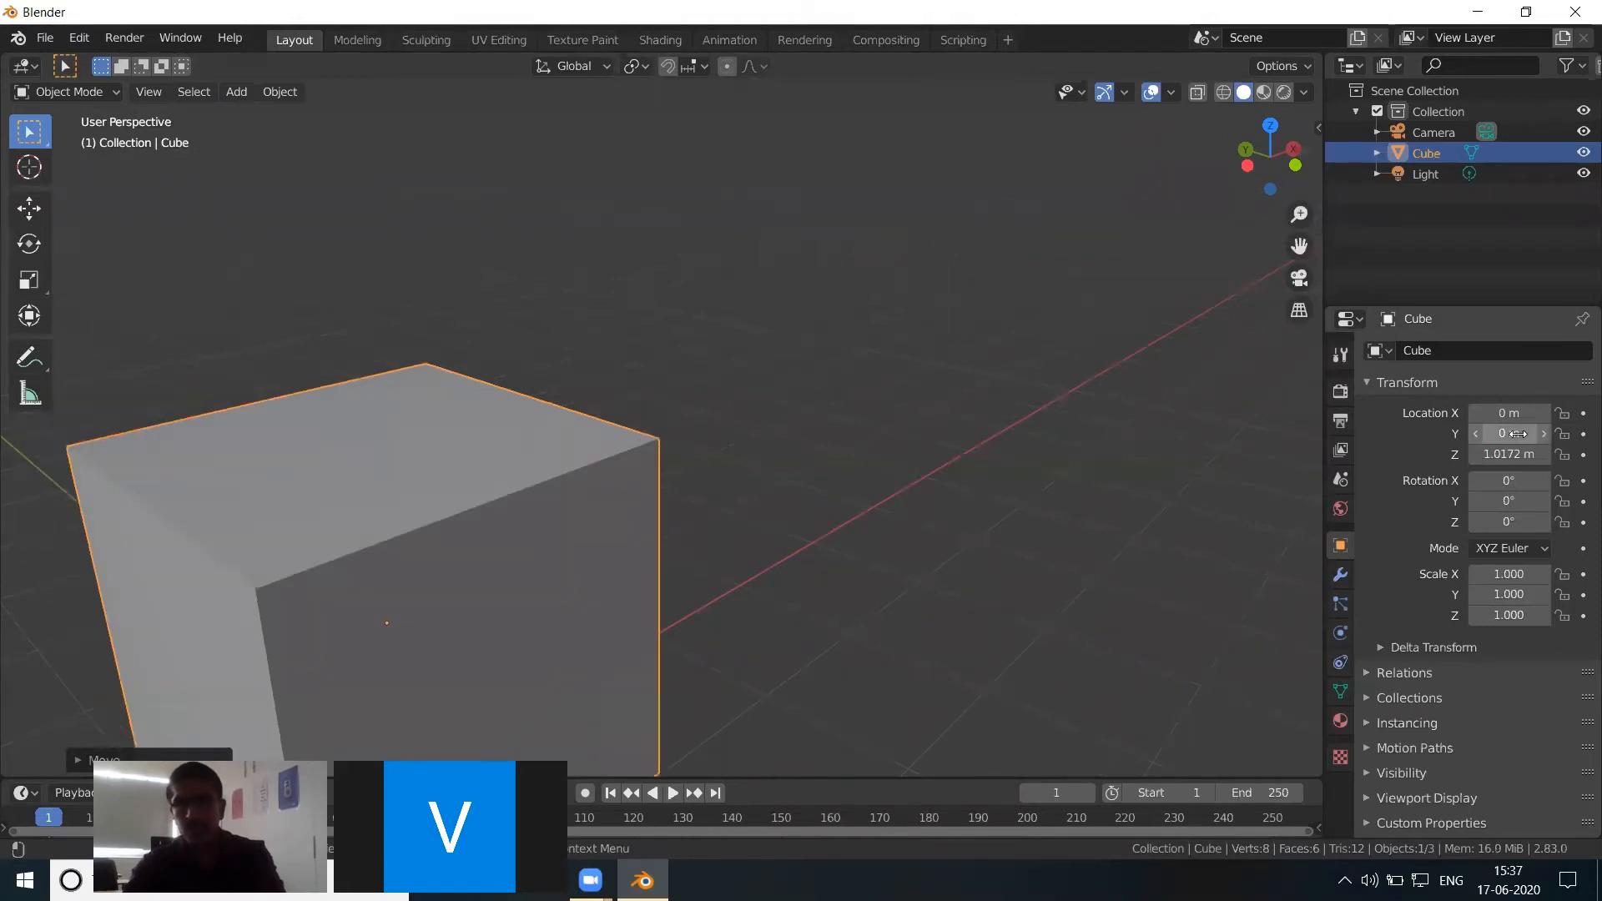
# Step: Set the cube's Z location to 0 m
pyautogui.click(1504, 454)
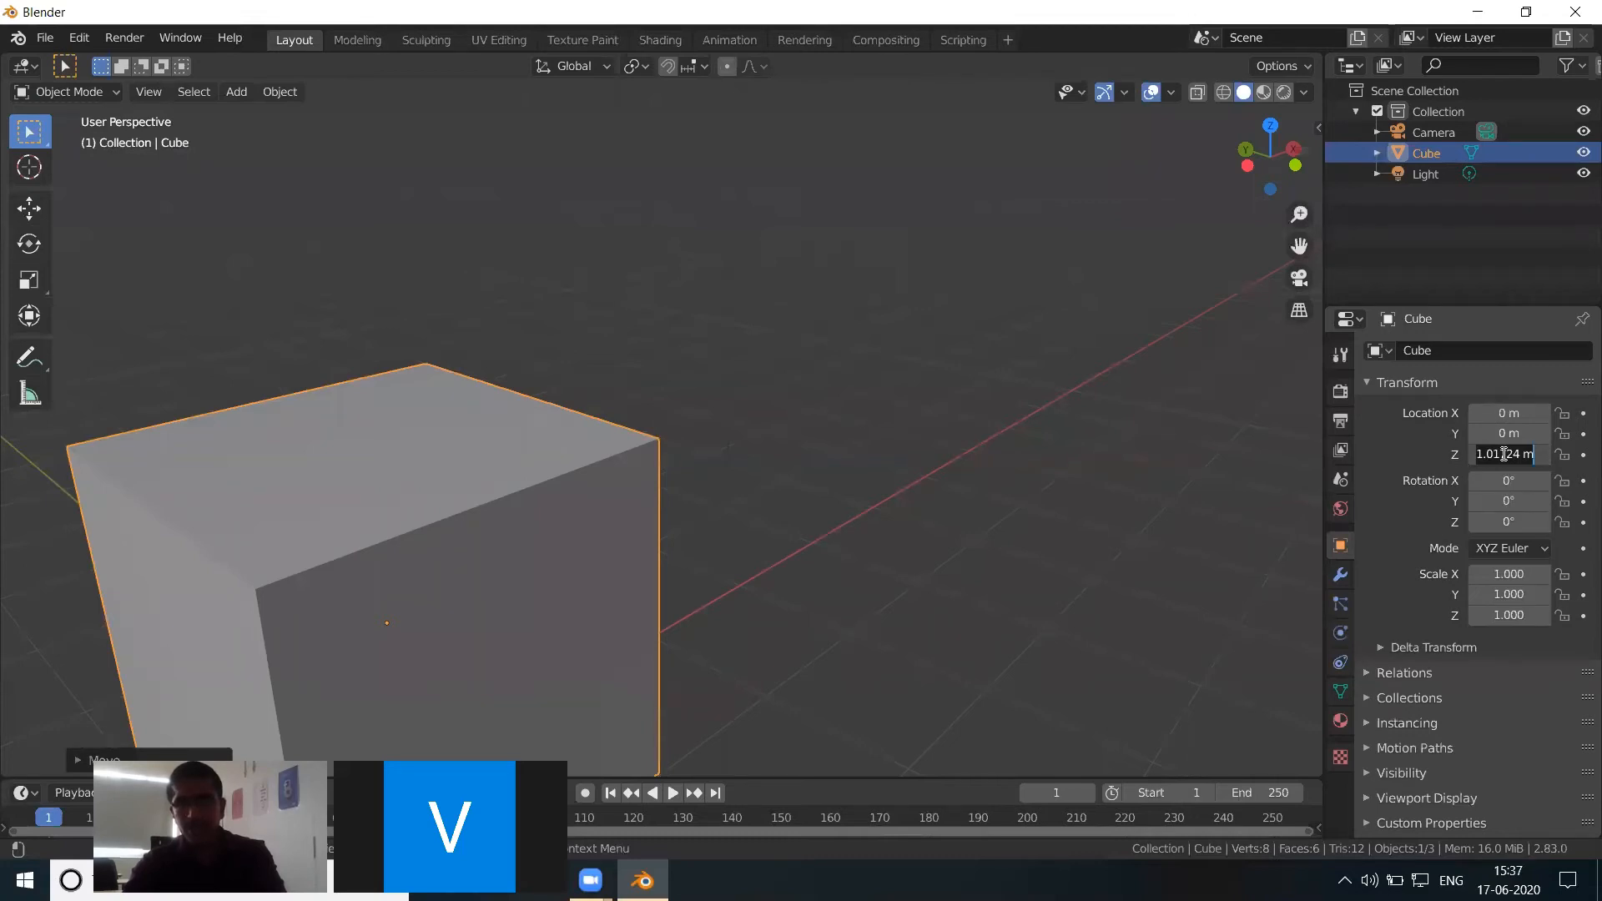
pyautogui.write('0')
pyautogui.press('Return')
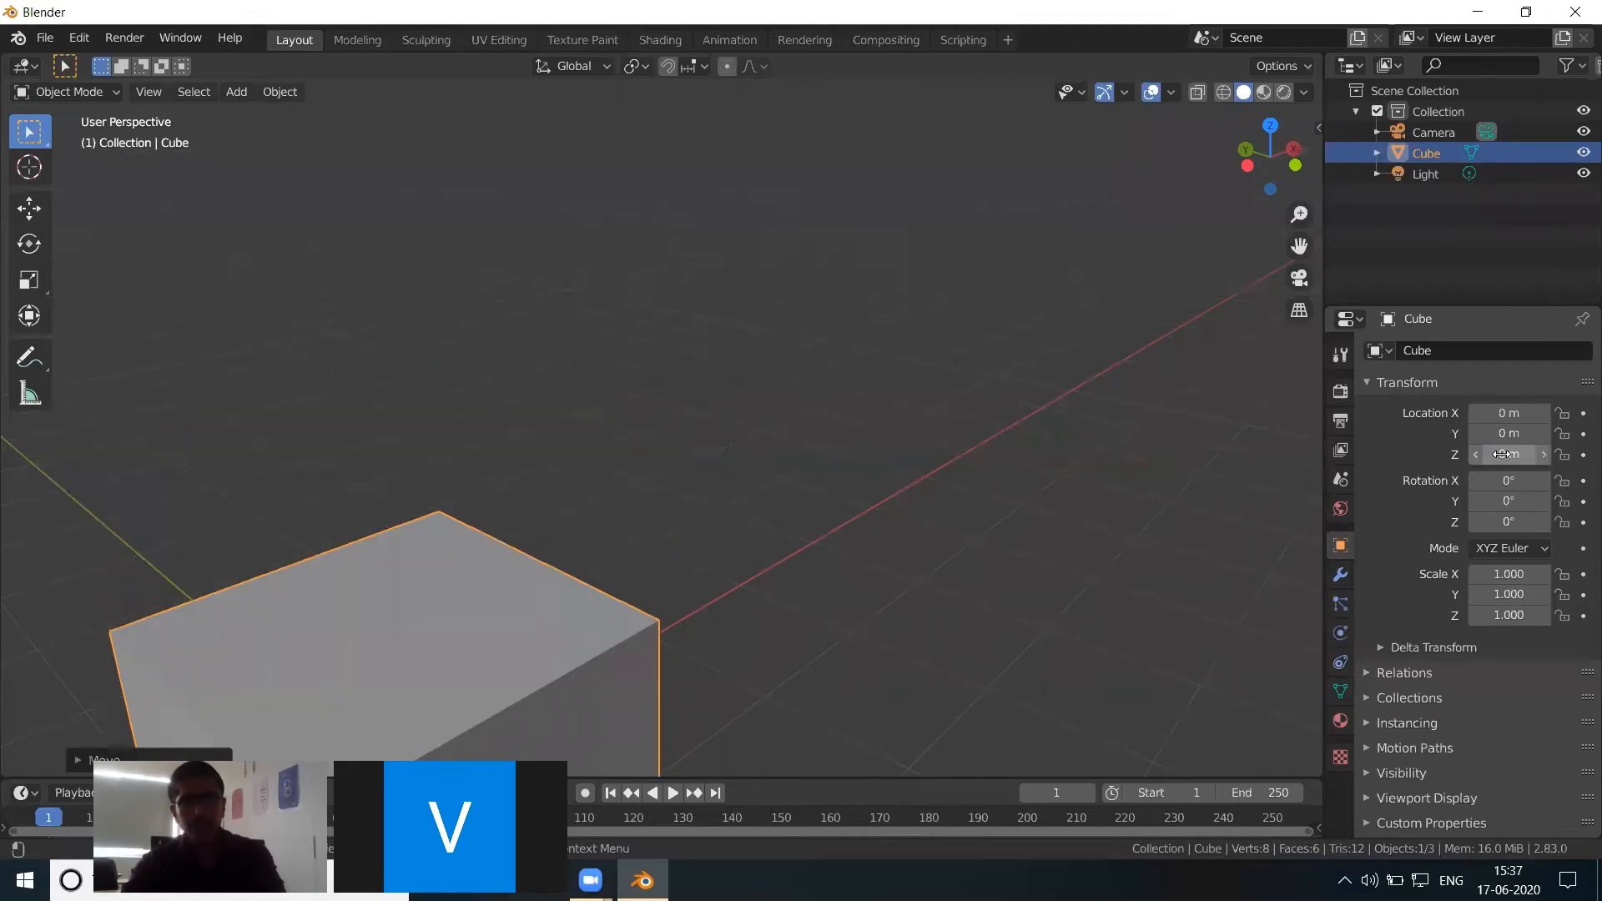
# Step: Switch to the front orthographic view, select the cube and frame it in the viewport
pyautogui.click(1078, 485)
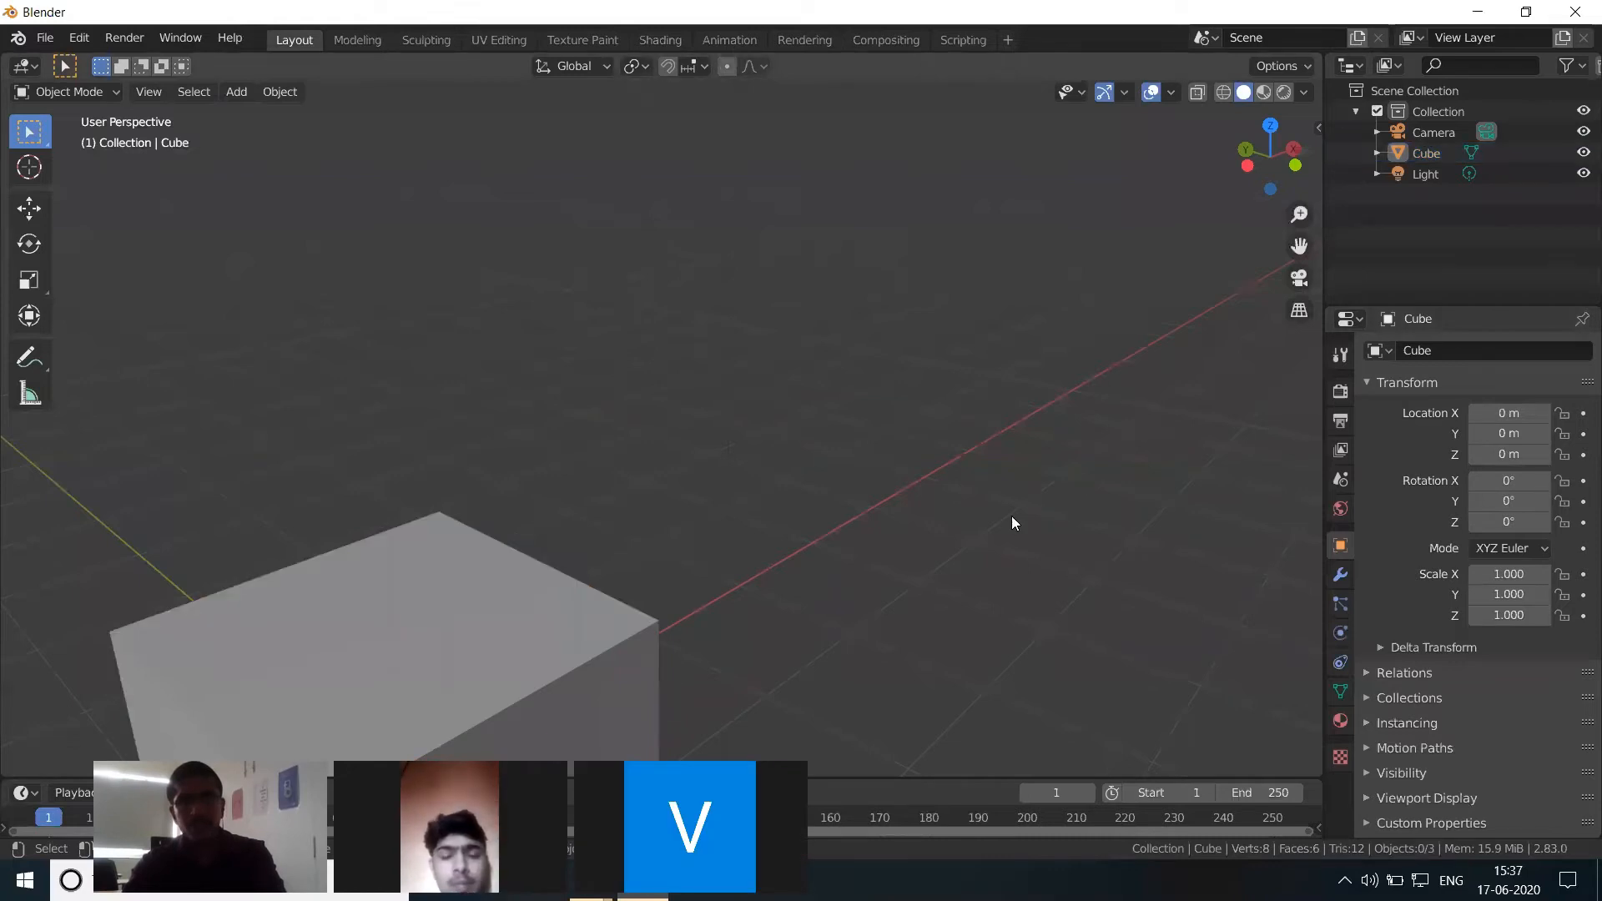
pyautogui.press('Home')
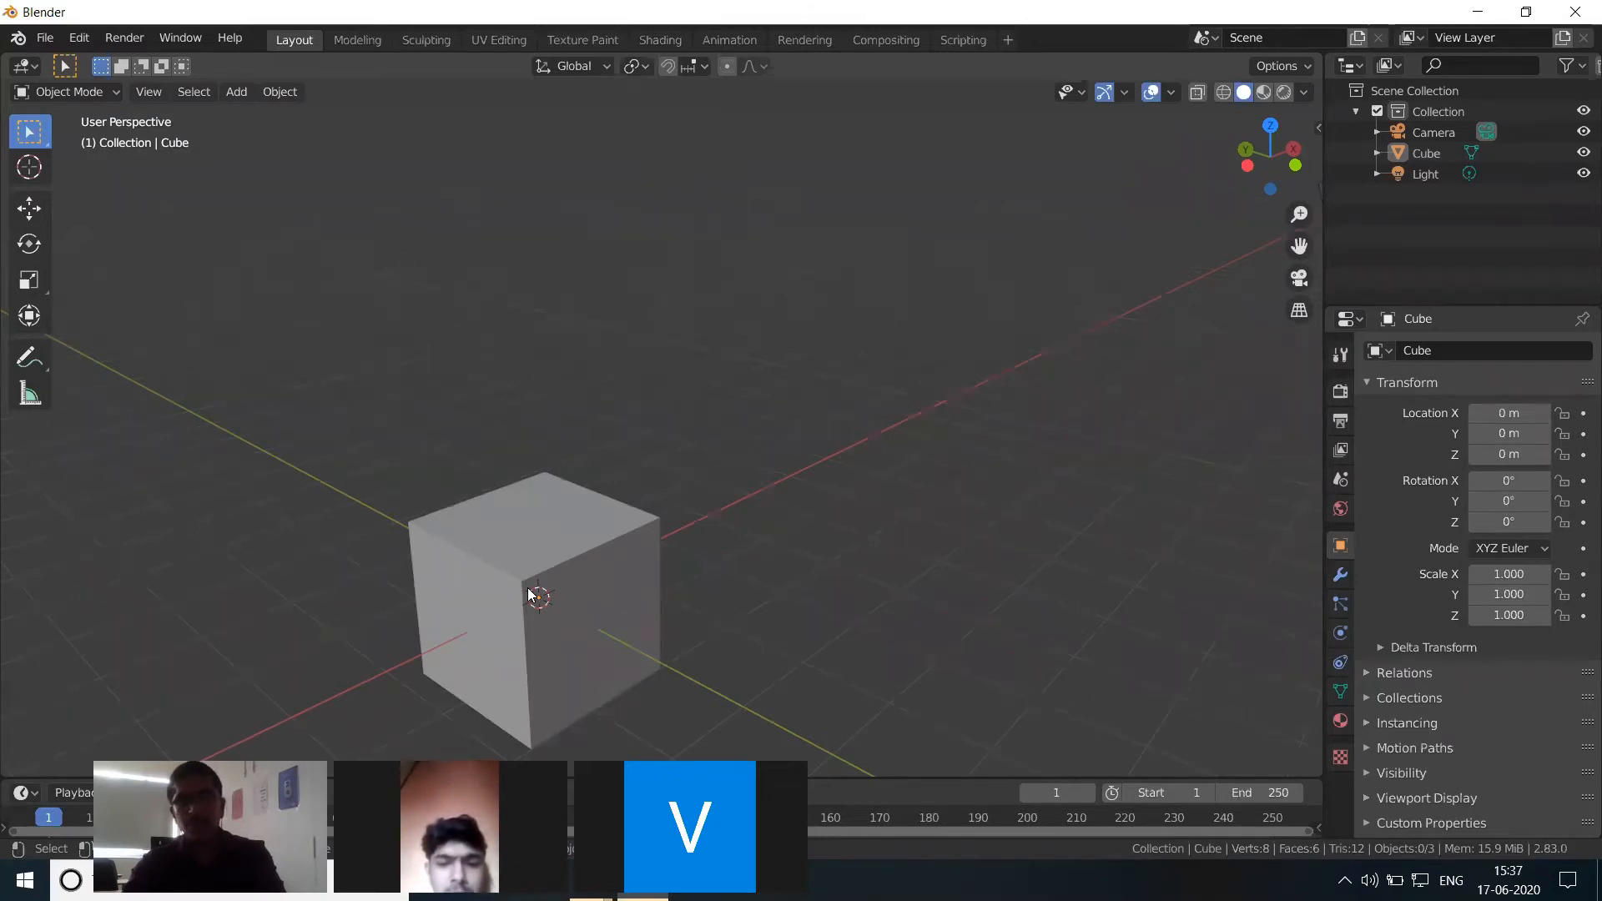
pyautogui.press('KP_1')
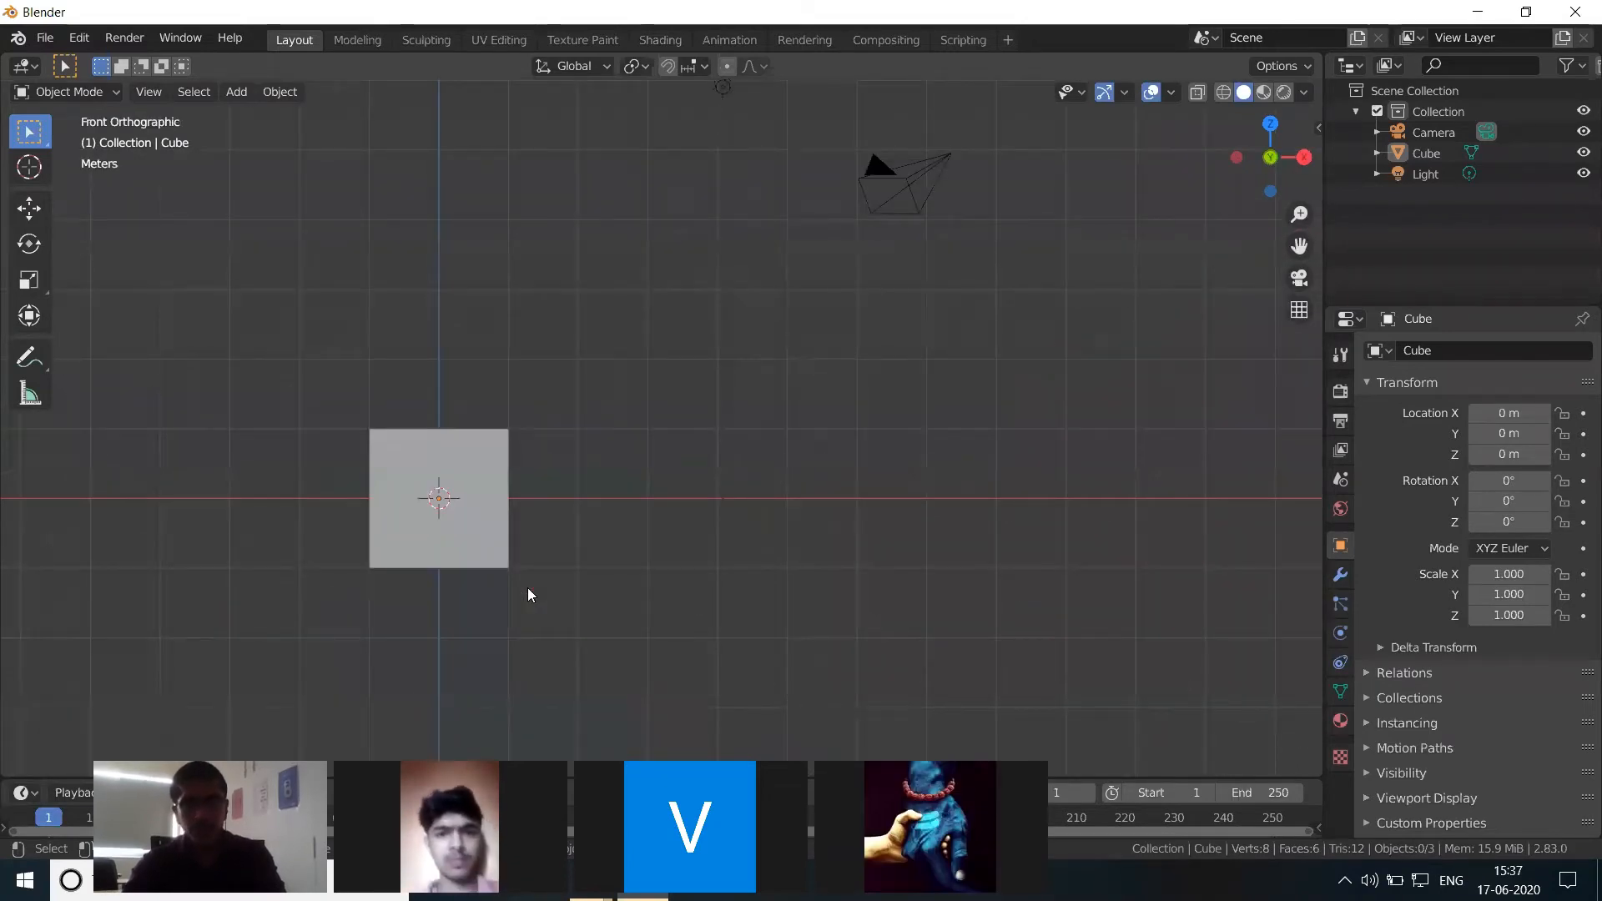
pyautogui.click(483, 548)
pyautogui.press('KP_Decimal')
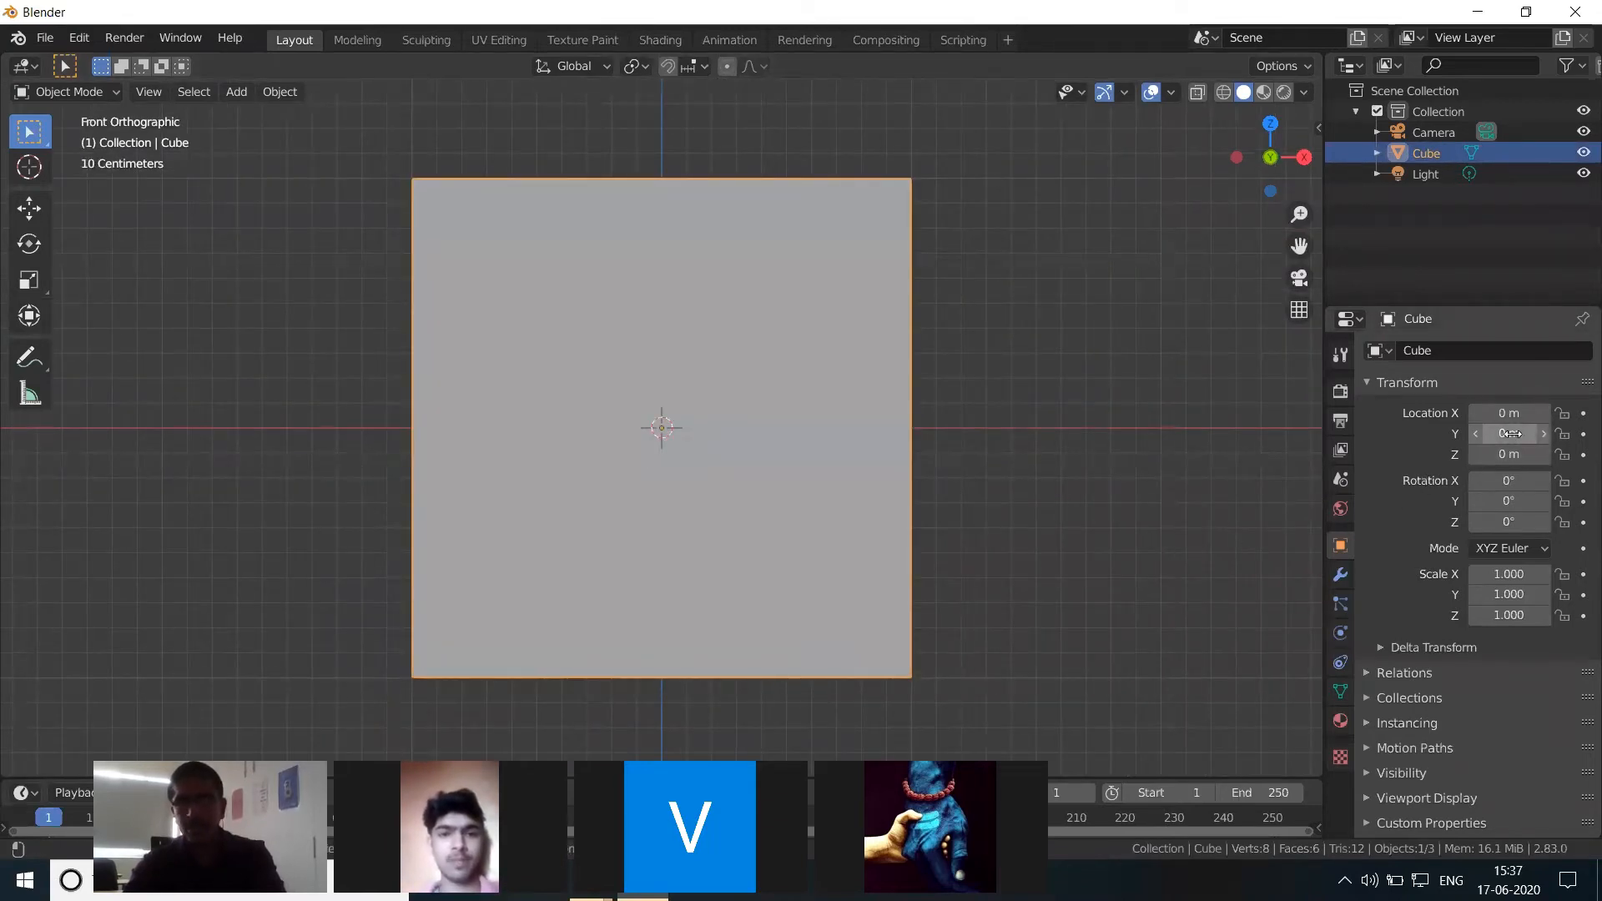
# Step: Slide the cube's Z location value to raise it to 0.99 m in front view
pyautogui.moveTo(1513, 434)
pyautogui.mouseDown()
pyautogui.moveTo(1468, 434)
pyautogui.moveTo(1500, 454)
pyautogui.moveTo(1456, 454)
pyautogui.moveTo(1544, 454)
pyautogui.moveTo(1523, 454)
pyautogui.mouseUp()
pyautogui.hotkey('ctrl', 'z')
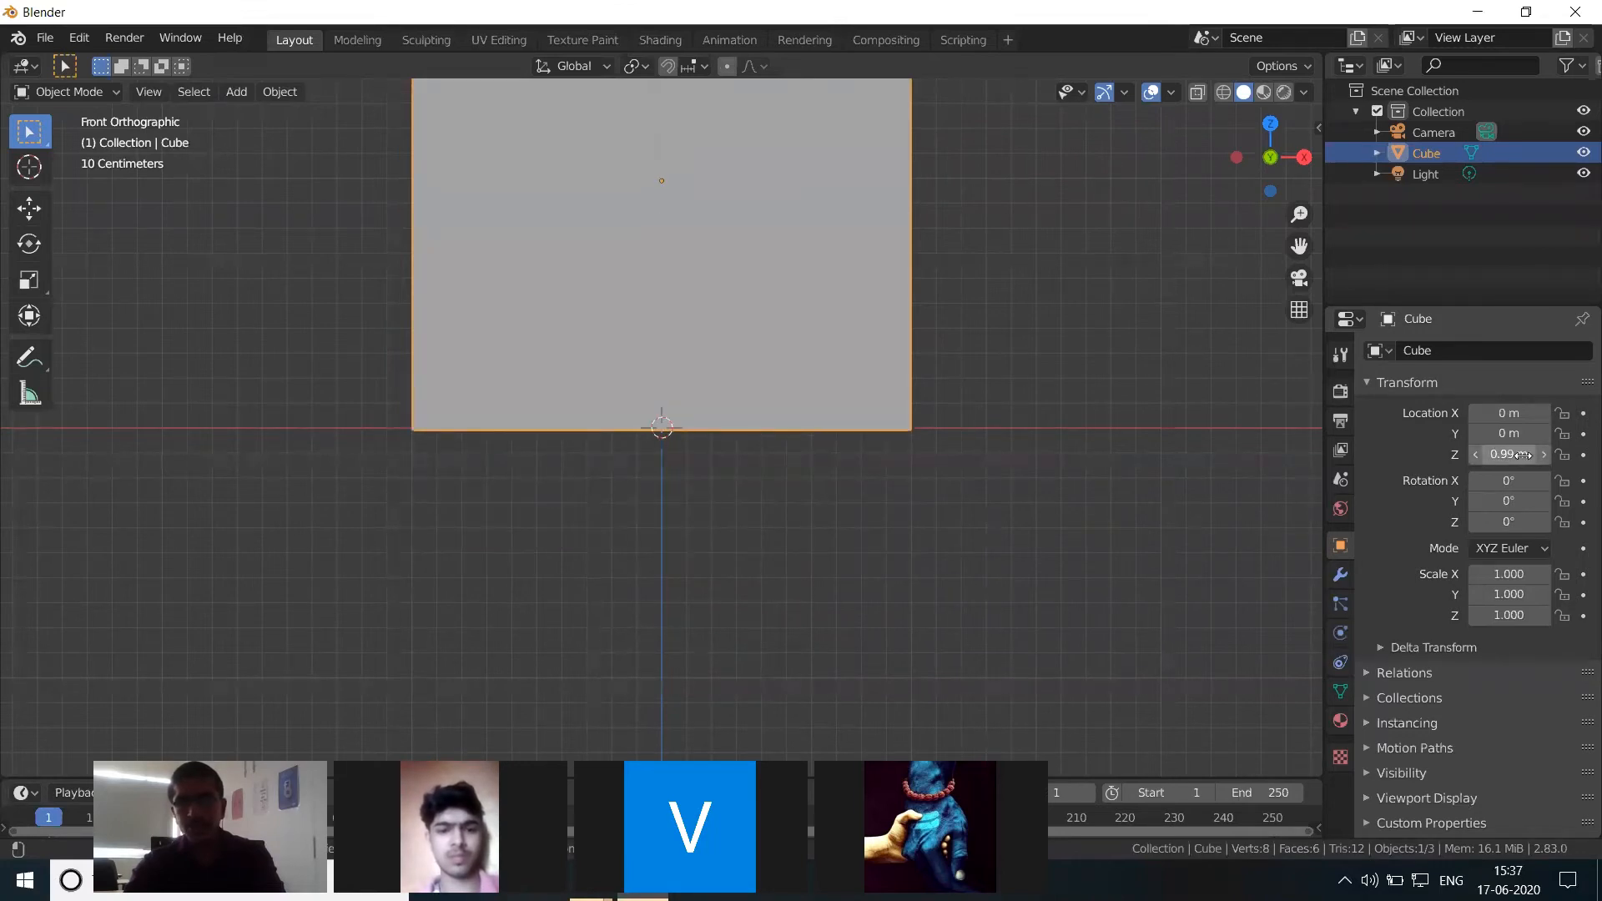
pyautogui.scroll(-2, 1011, 432)
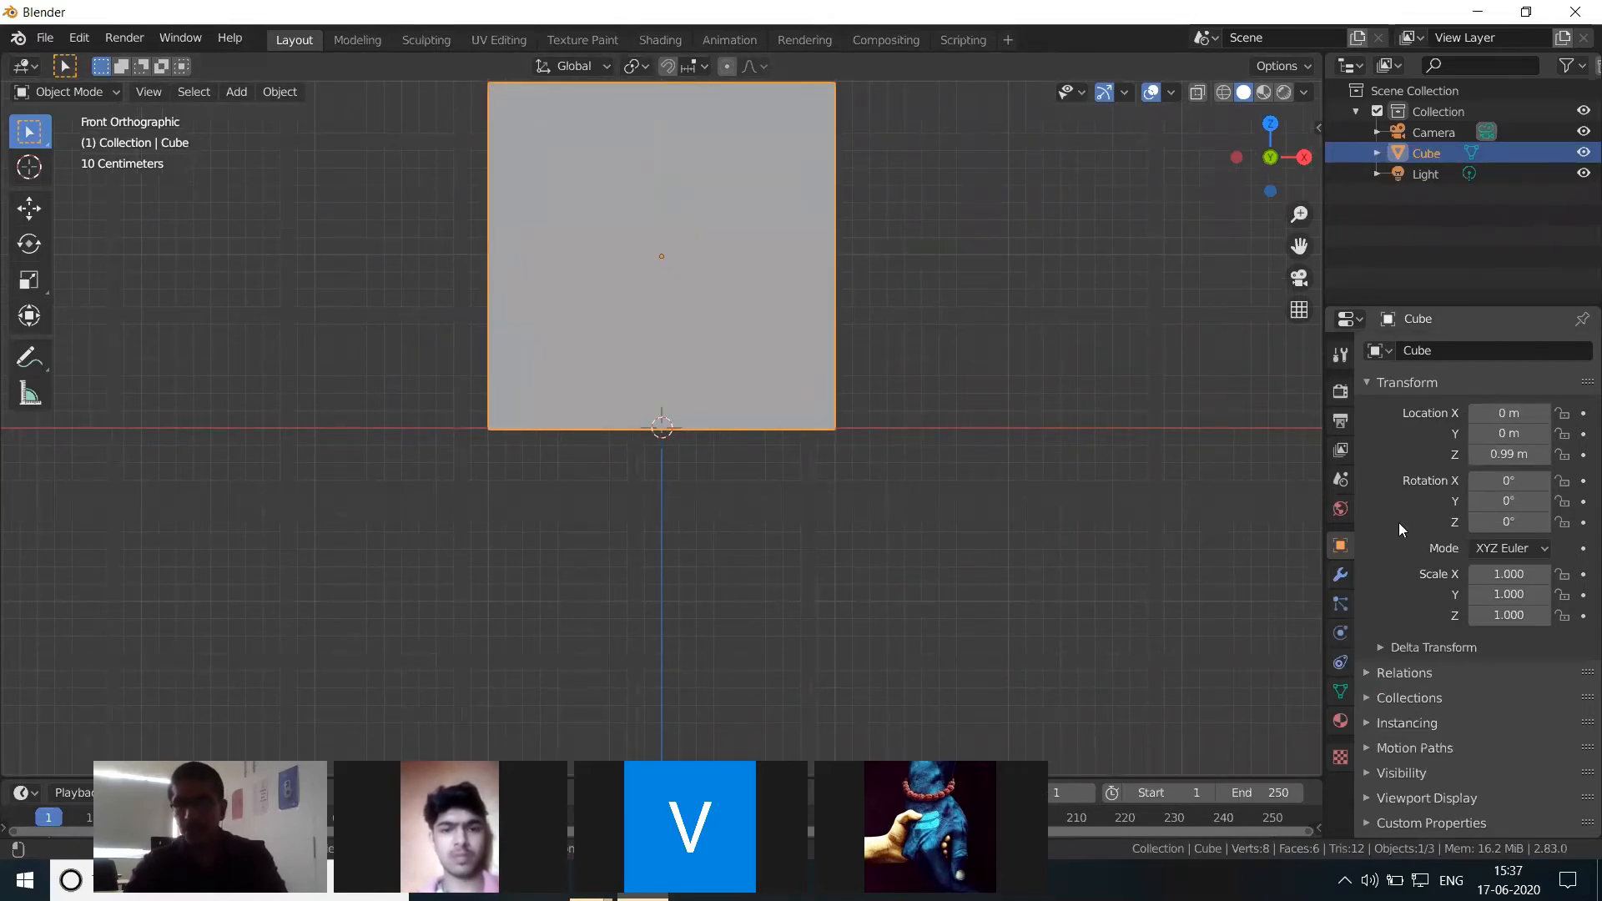
# Step: Slide the cube slightly along X and set its X location back to 0 m
pyautogui.moveTo(1530, 411)
pyautogui.mouseDown()
pyautogui.moveTo(1369, 411)
pyautogui.moveTo(1543, 412)
pyautogui.moveTo(1527, 414)
pyautogui.mouseUp()
pyautogui.click(1527, 415)
pyautogui.write('0')
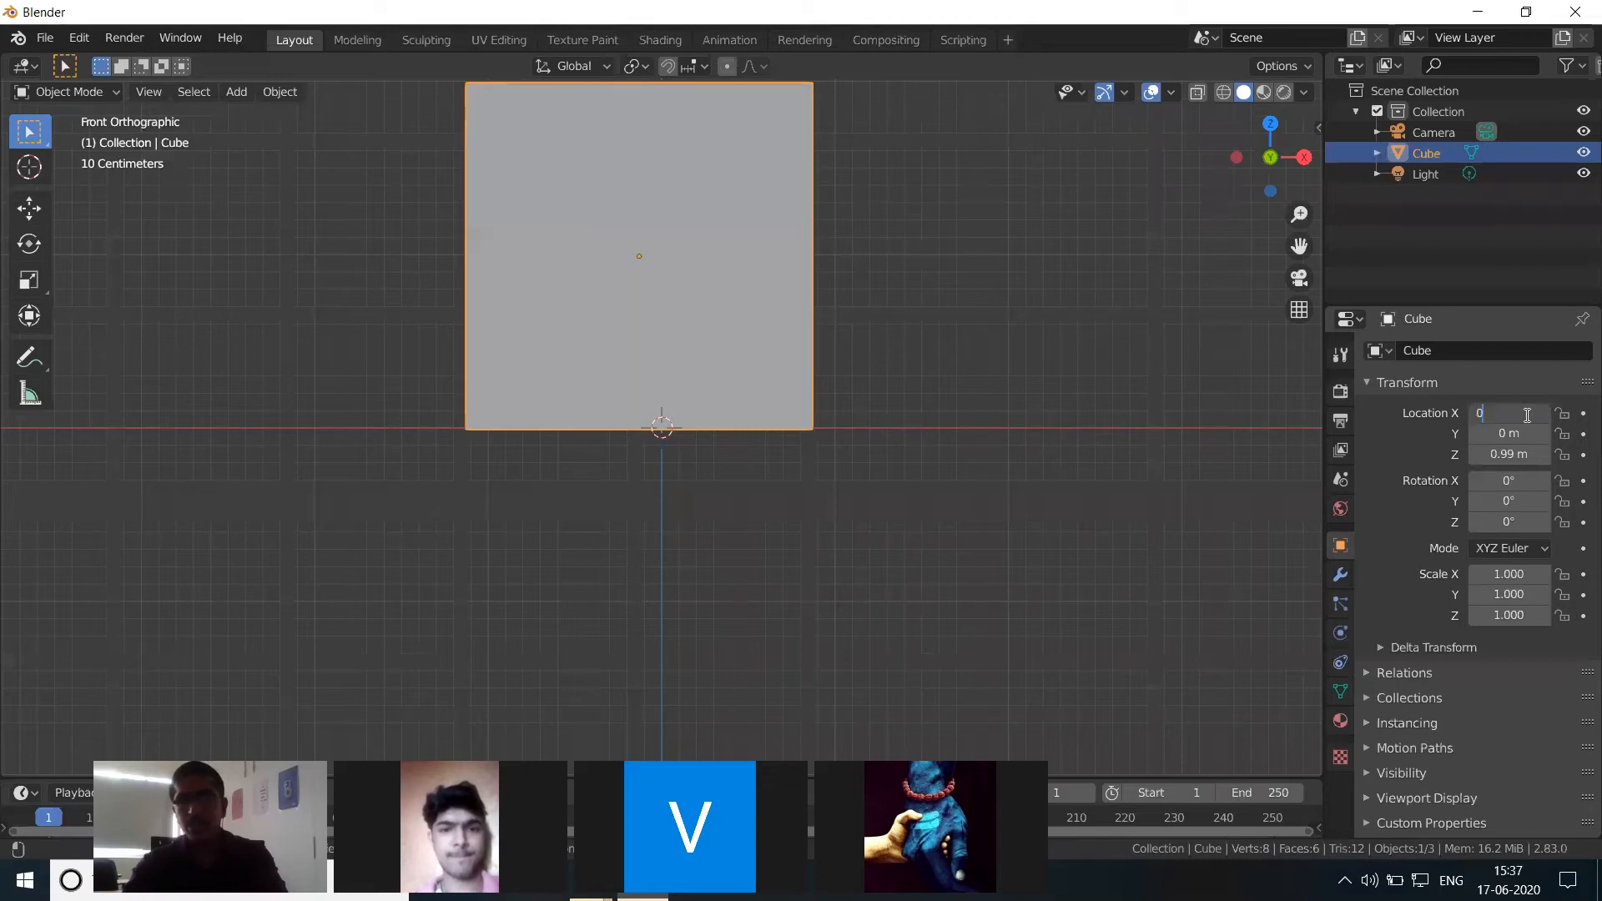
pyautogui.press('Return')
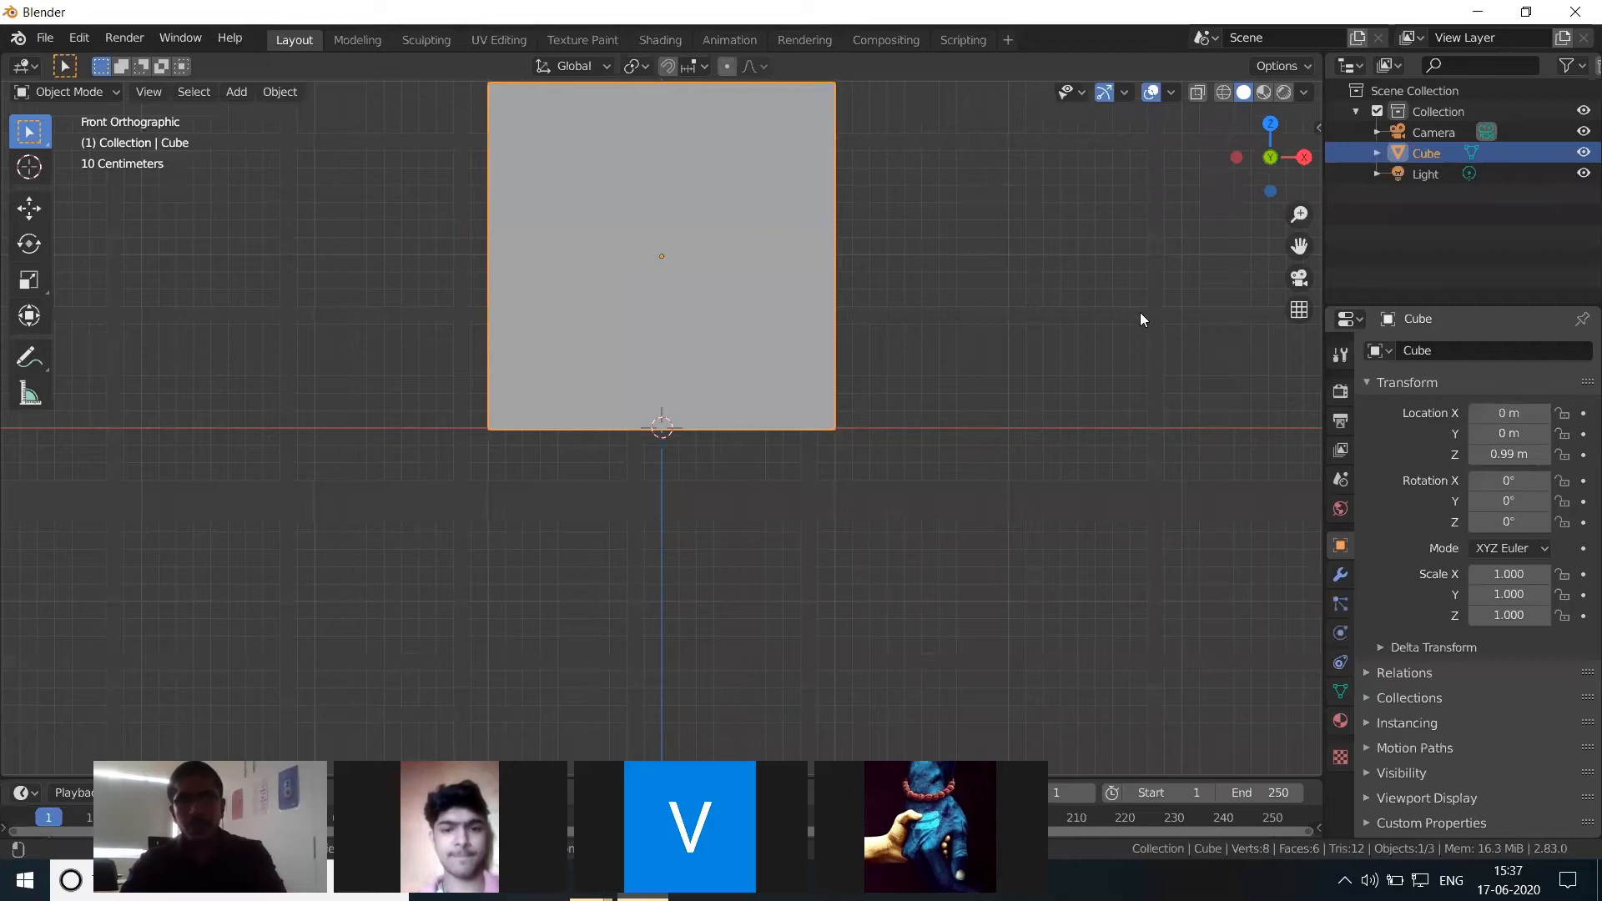
# Step: Deselect the cube, toggle between orthographic and perspective projection, and orbit to an angled perspective view
pyautogui.click(1118, 309)
pyautogui.press('KP_5')
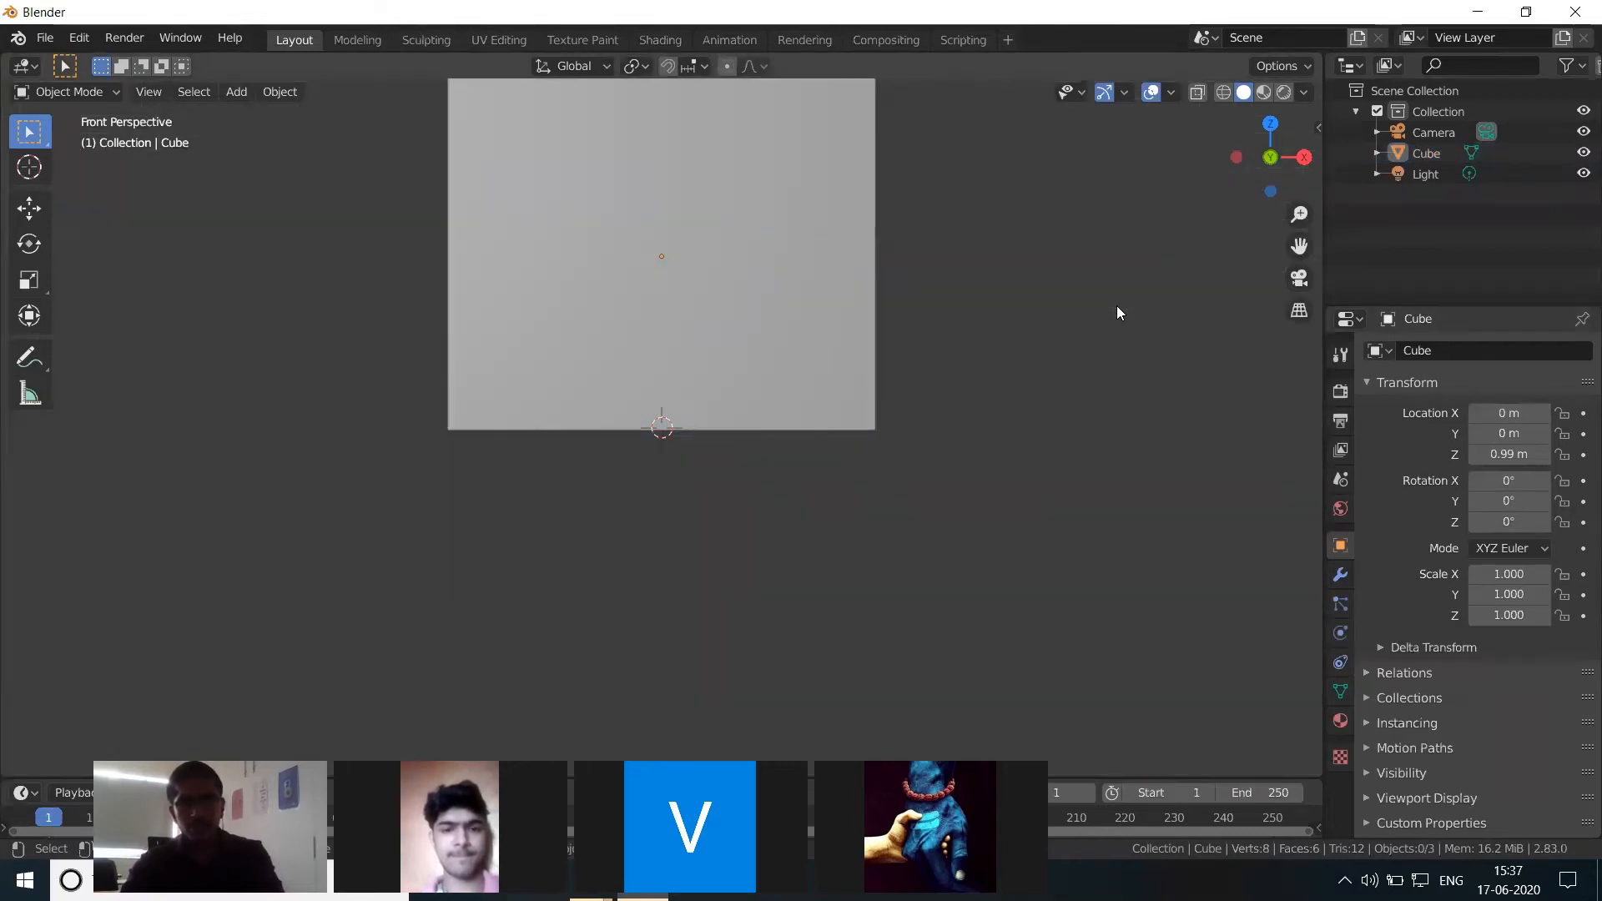
pyautogui.press('z')
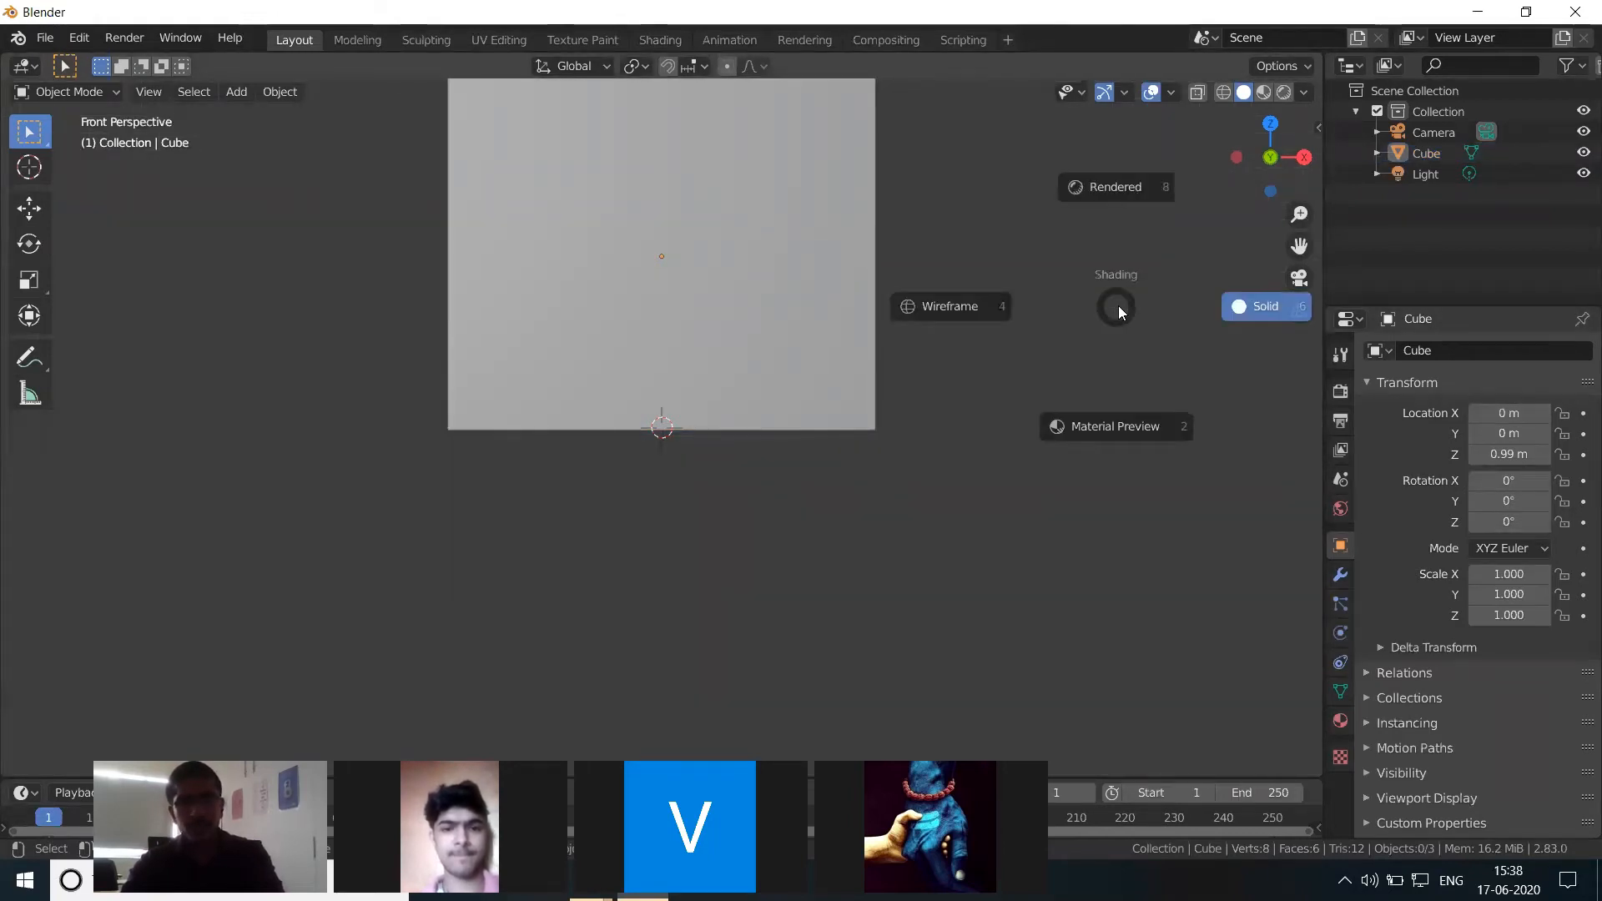
pyautogui.press('KP_5')
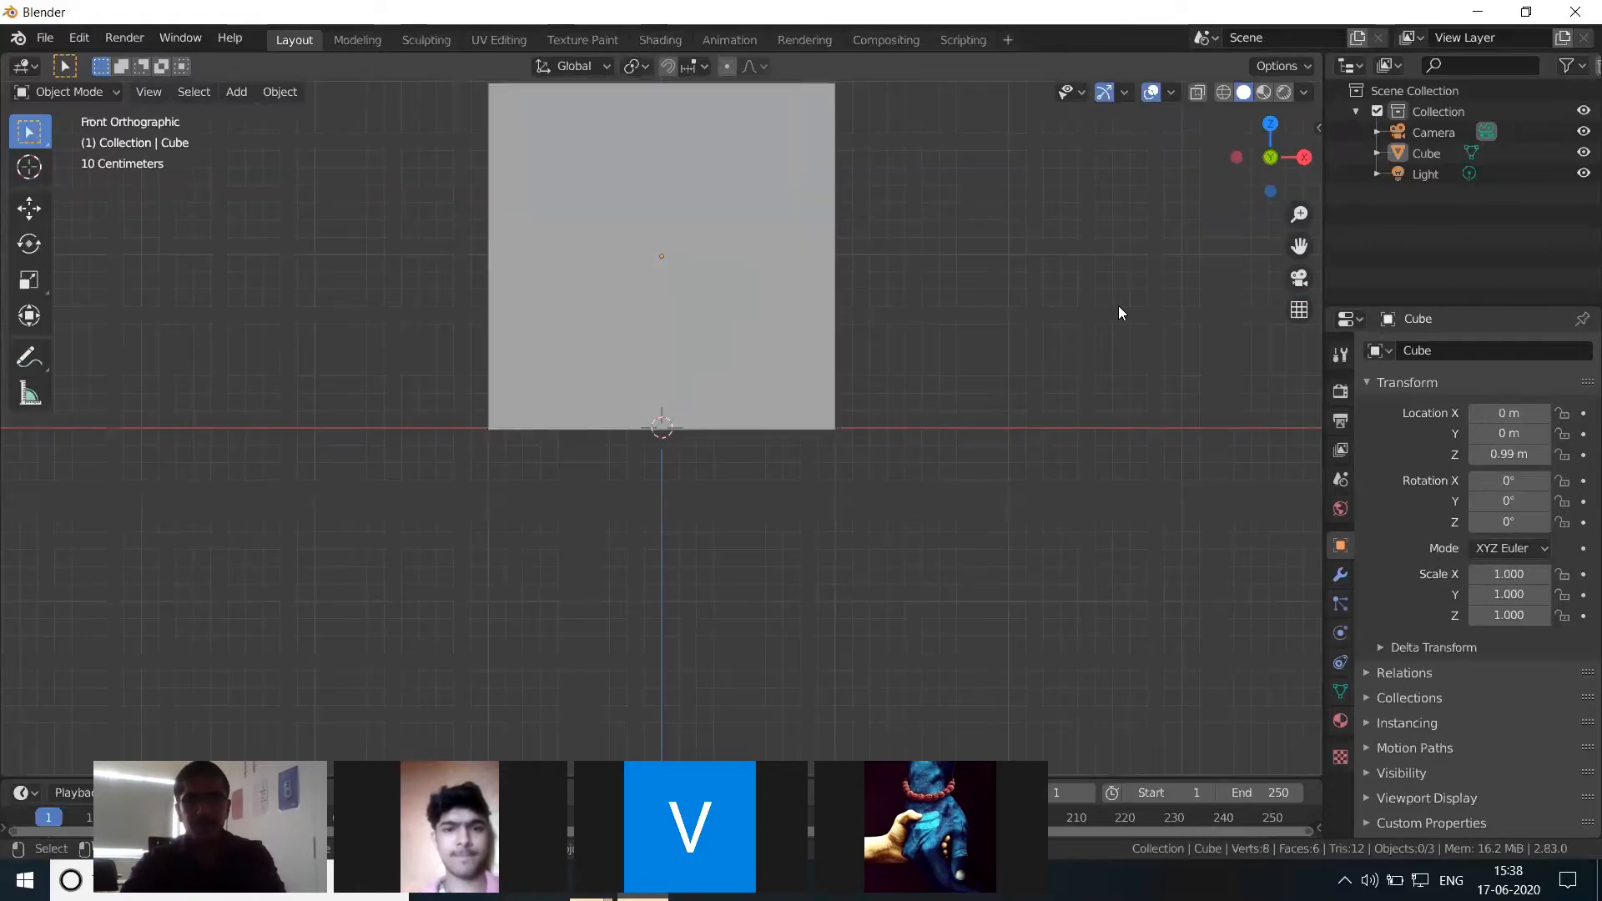
pyautogui.moveTo(954, 380); pyautogui.dragTo(891, 385, button='middle')
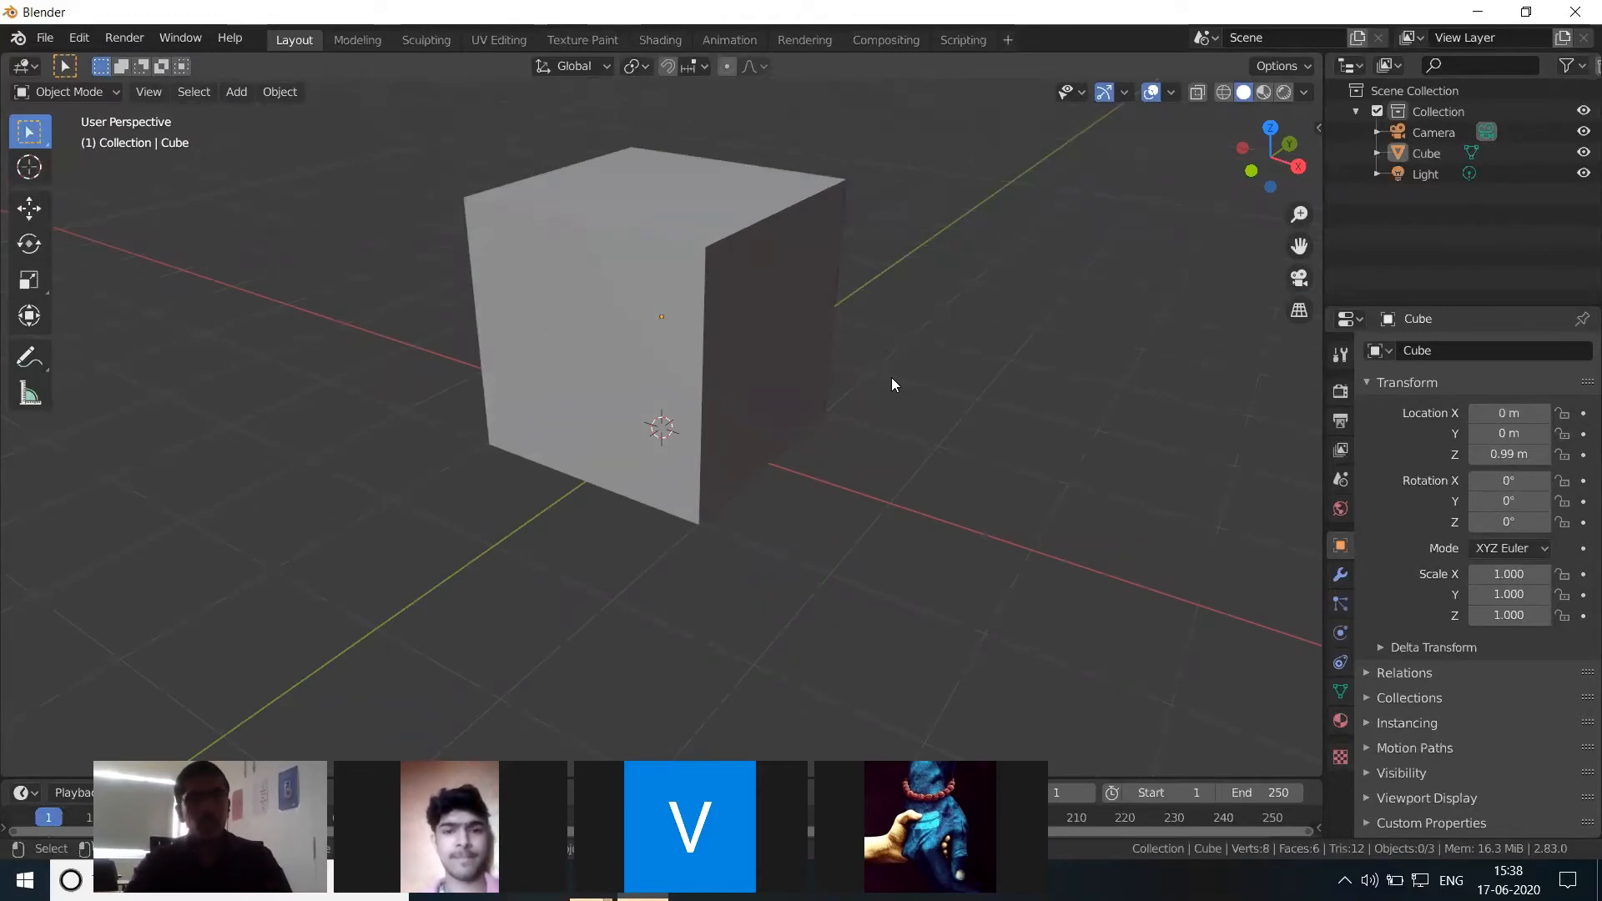
# Step: Select the cube and rotate it freely to about X 760°, Y -119°, Z 764°
pyautogui.click(652, 357)
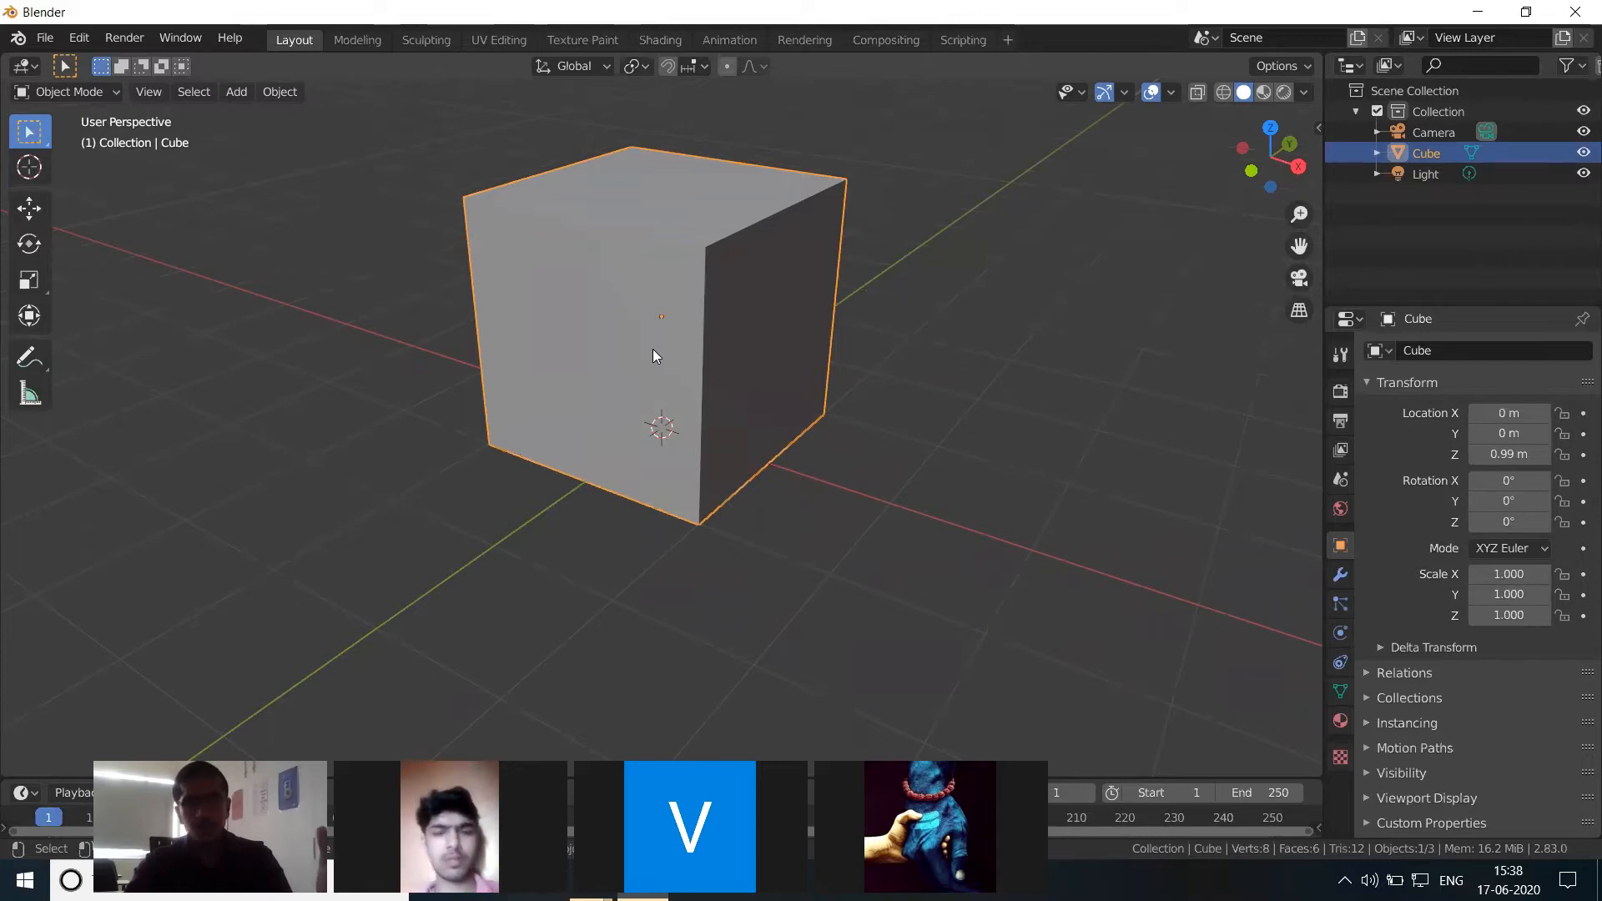
pyautogui.press('r')
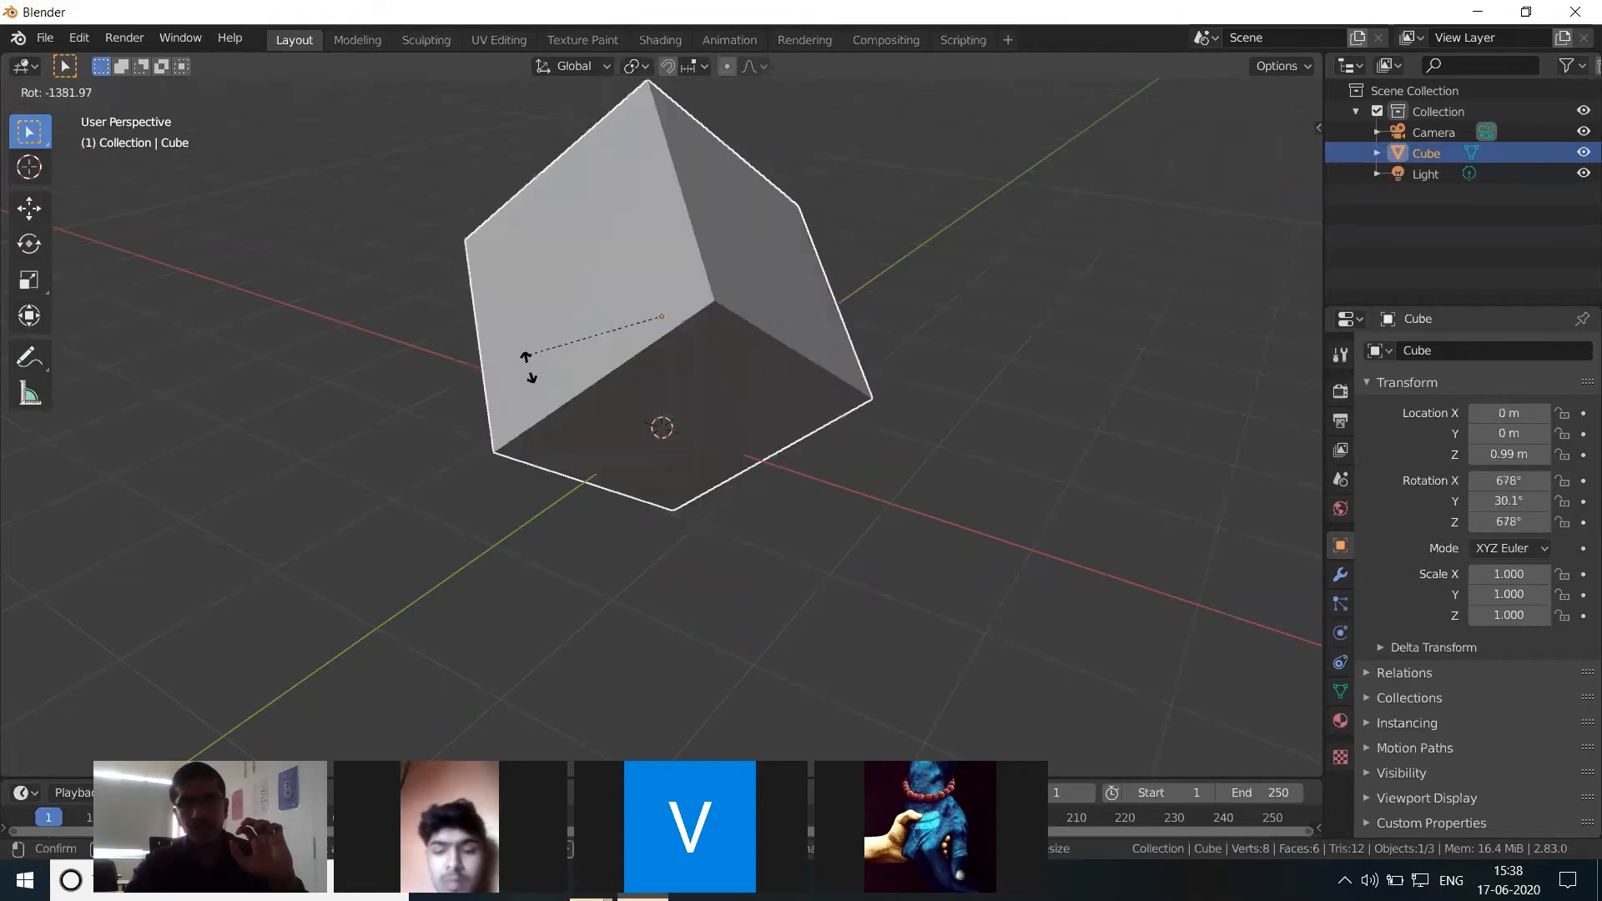
pyautogui.click(730, 268)
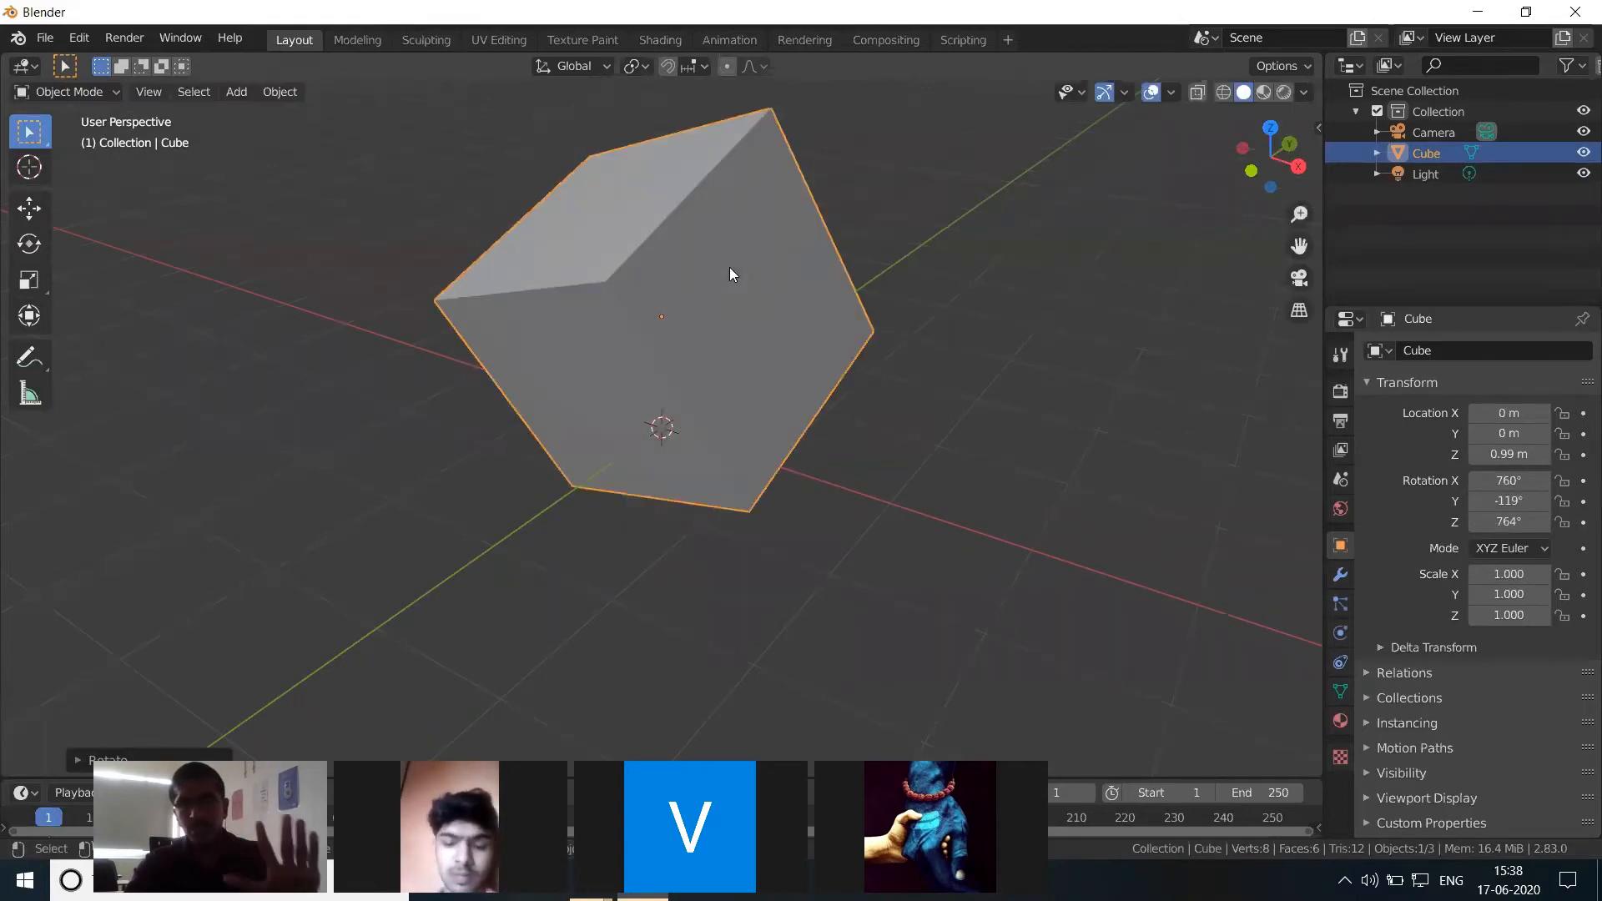
# Step: Set the cube's X, Y and Z rotation values to 0°
pyautogui.click(1525, 480)
pyautogui.write('0')
pyautogui.press('Return')
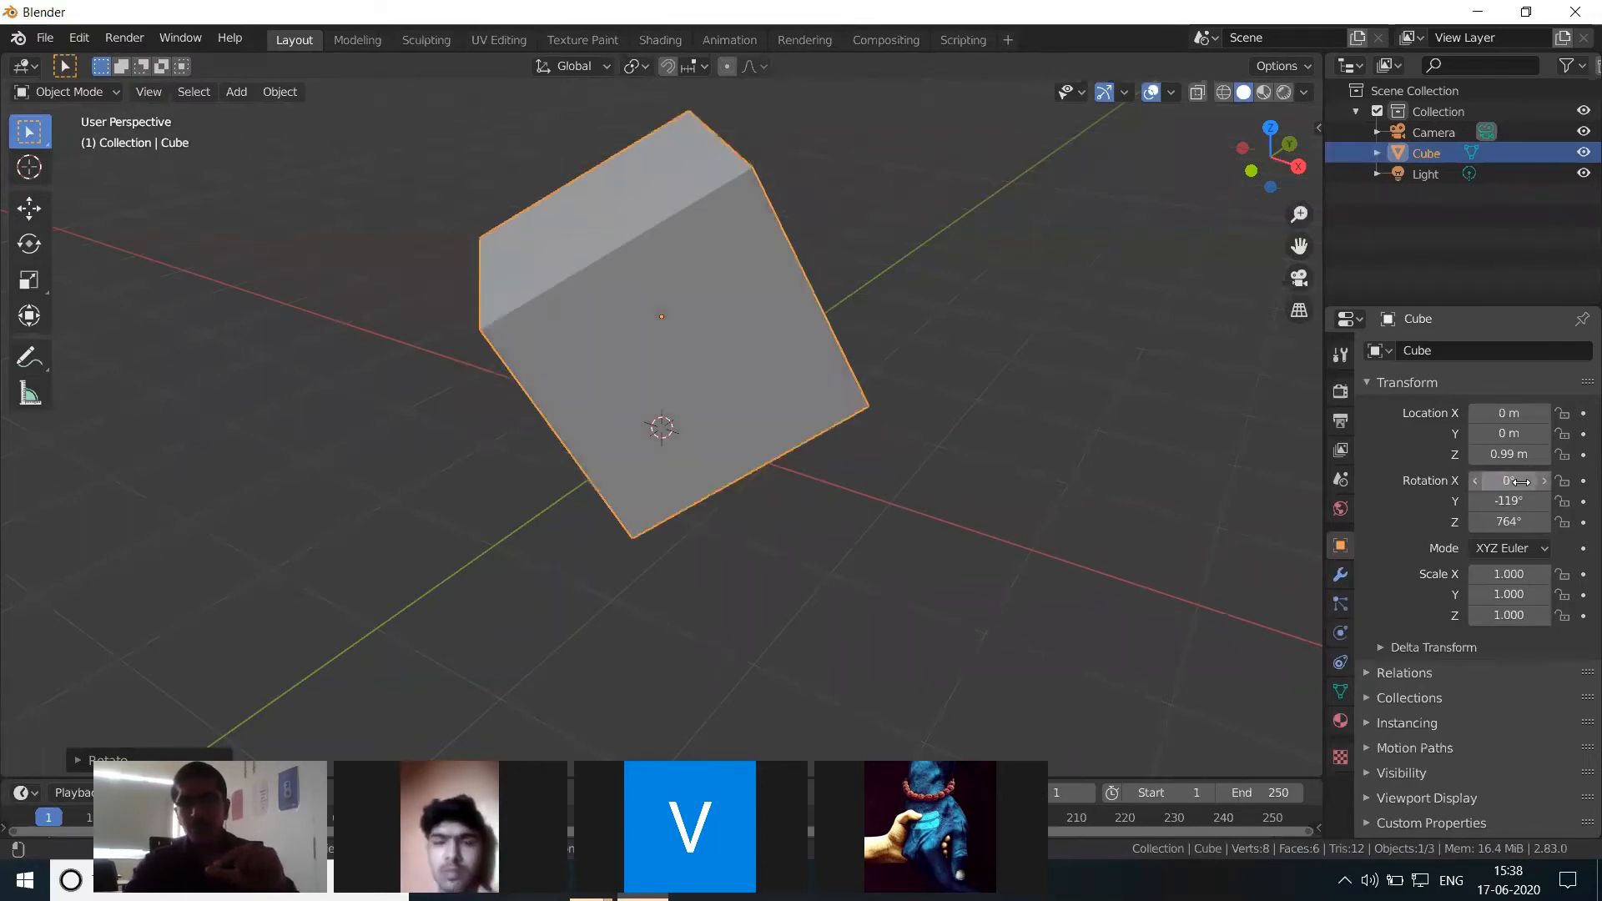
pyautogui.click(1529, 501)
pyautogui.write('0')
pyautogui.press('Return')
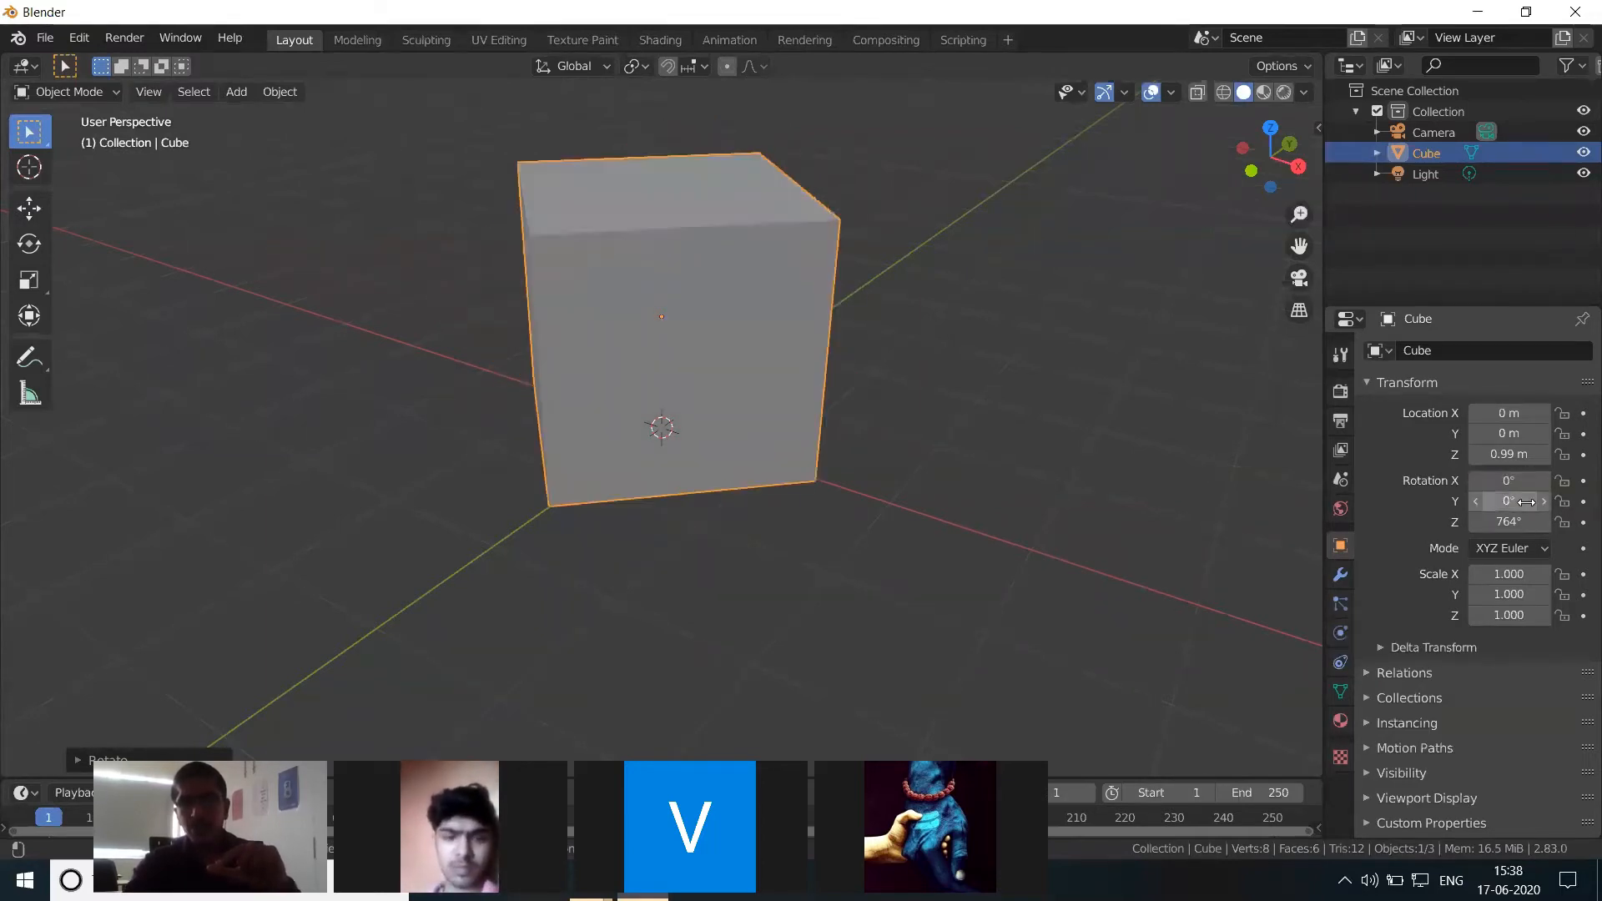
pyautogui.click(1509, 522)
pyautogui.write('0')
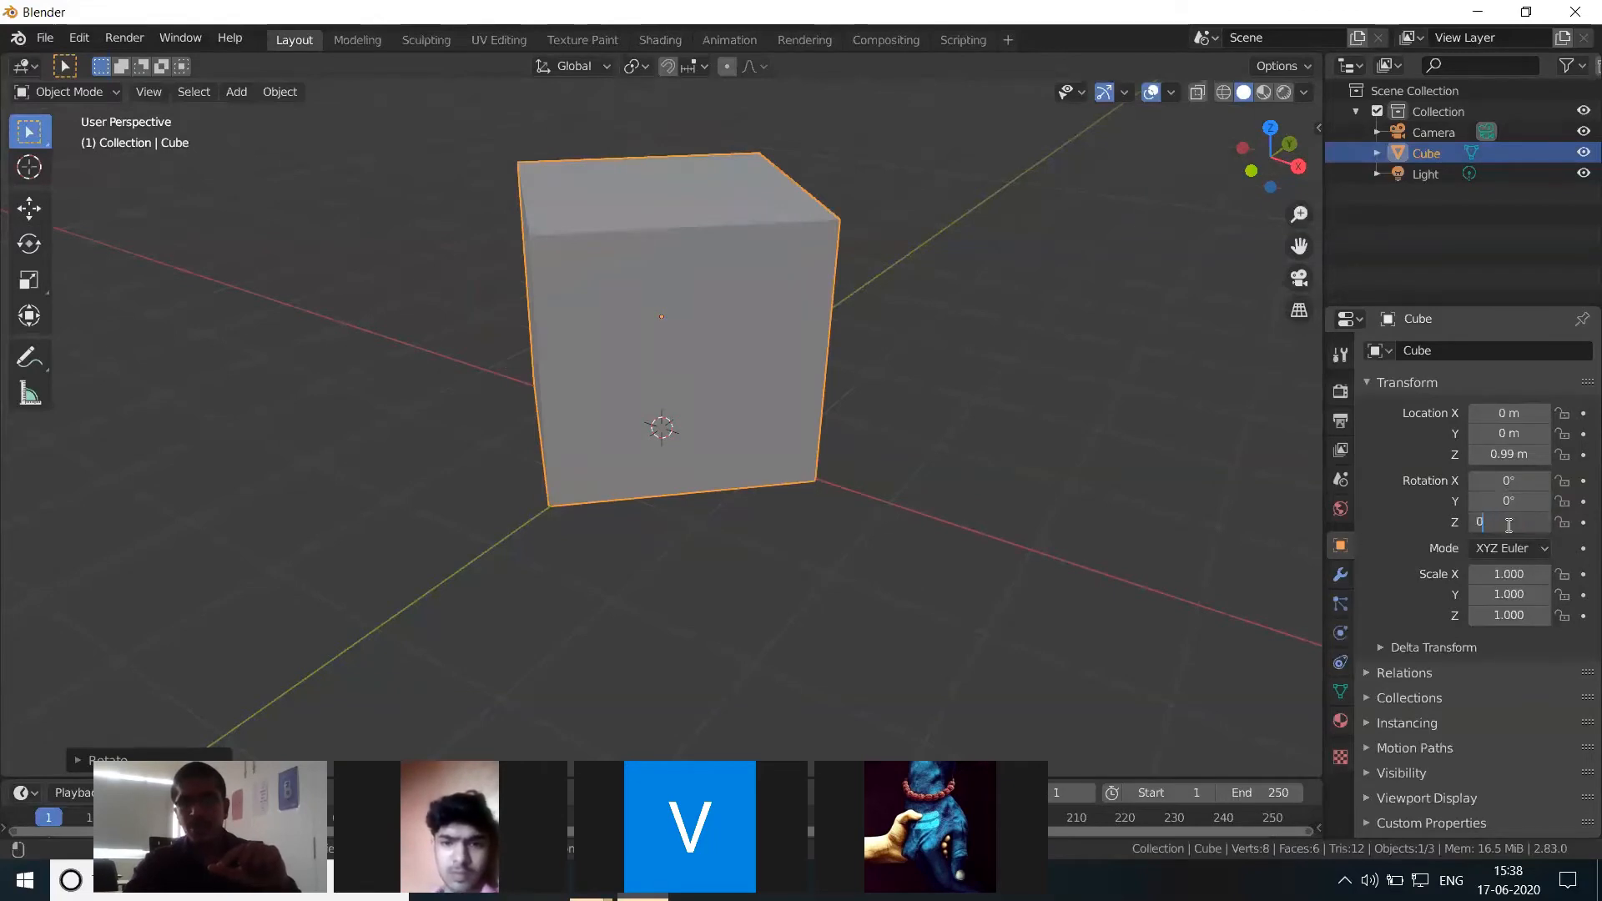
pyautogui.press('Return')
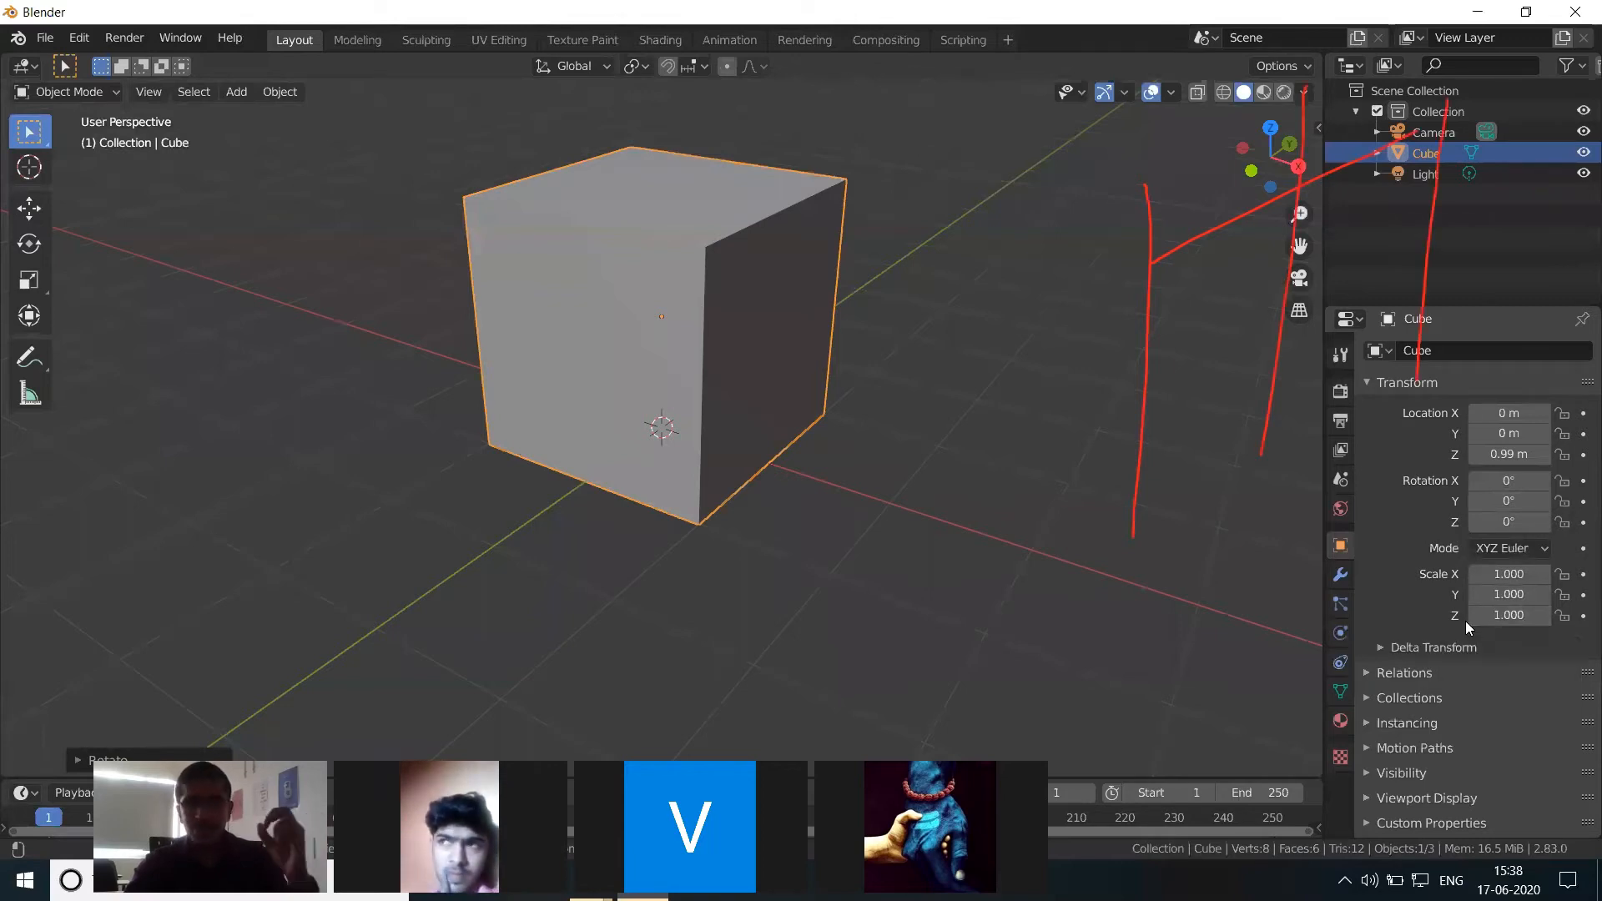
# Step: Reselect the cube and scale it along the global X axis to about 1.88
pyautogui.click(929, 455)
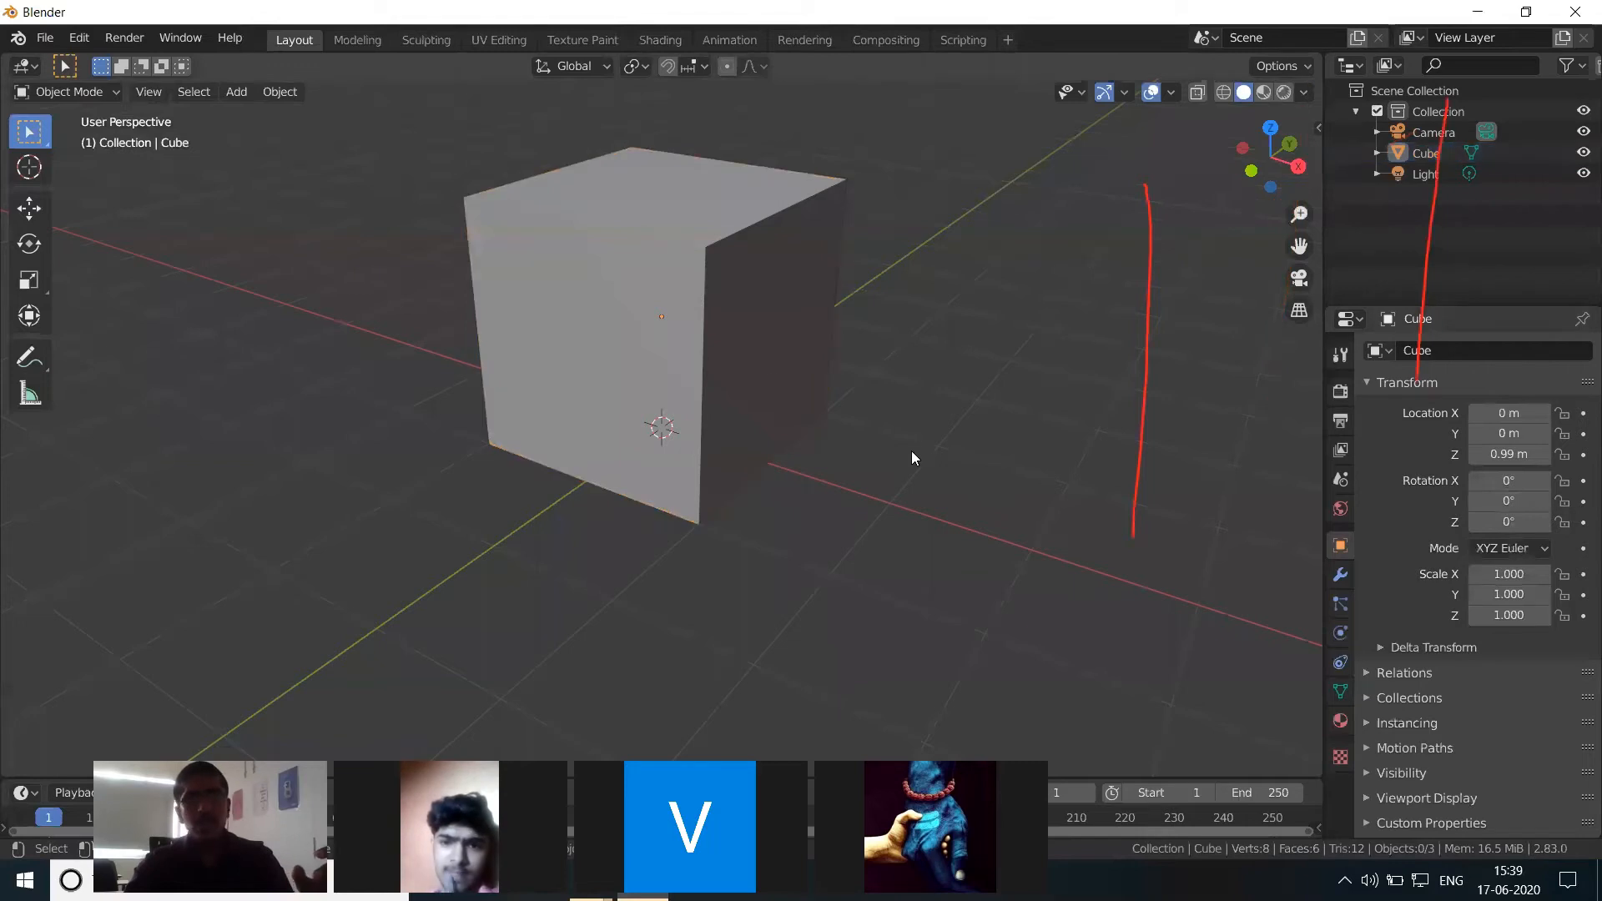
pyautogui.click(709, 322)
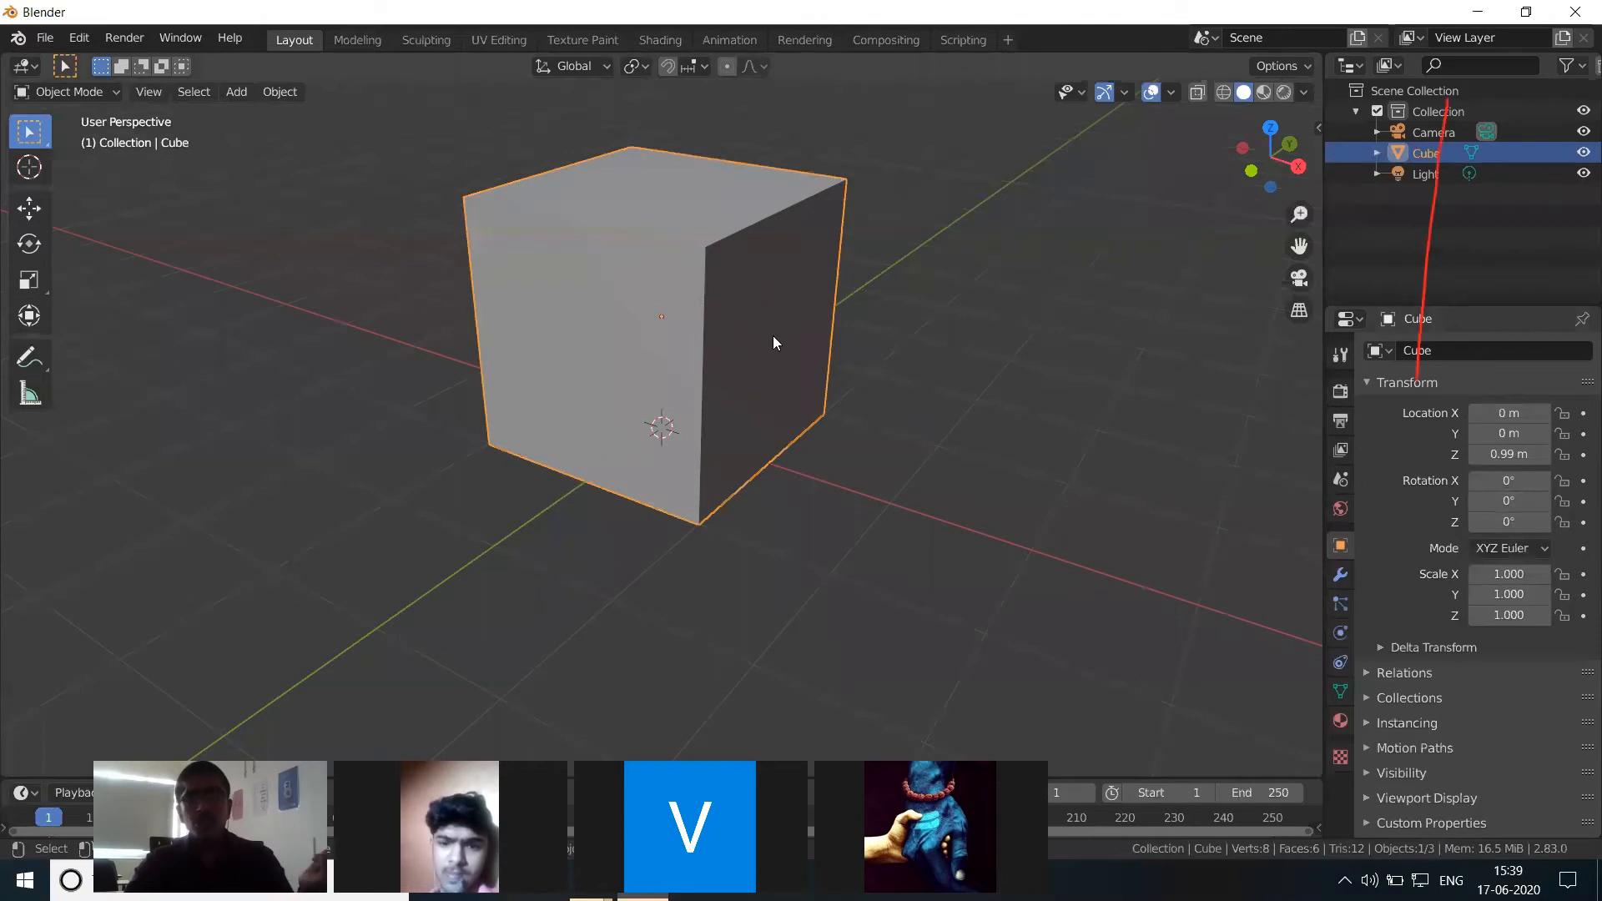
pyautogui.click(901, 366)
pyautogui.click(717, 335)
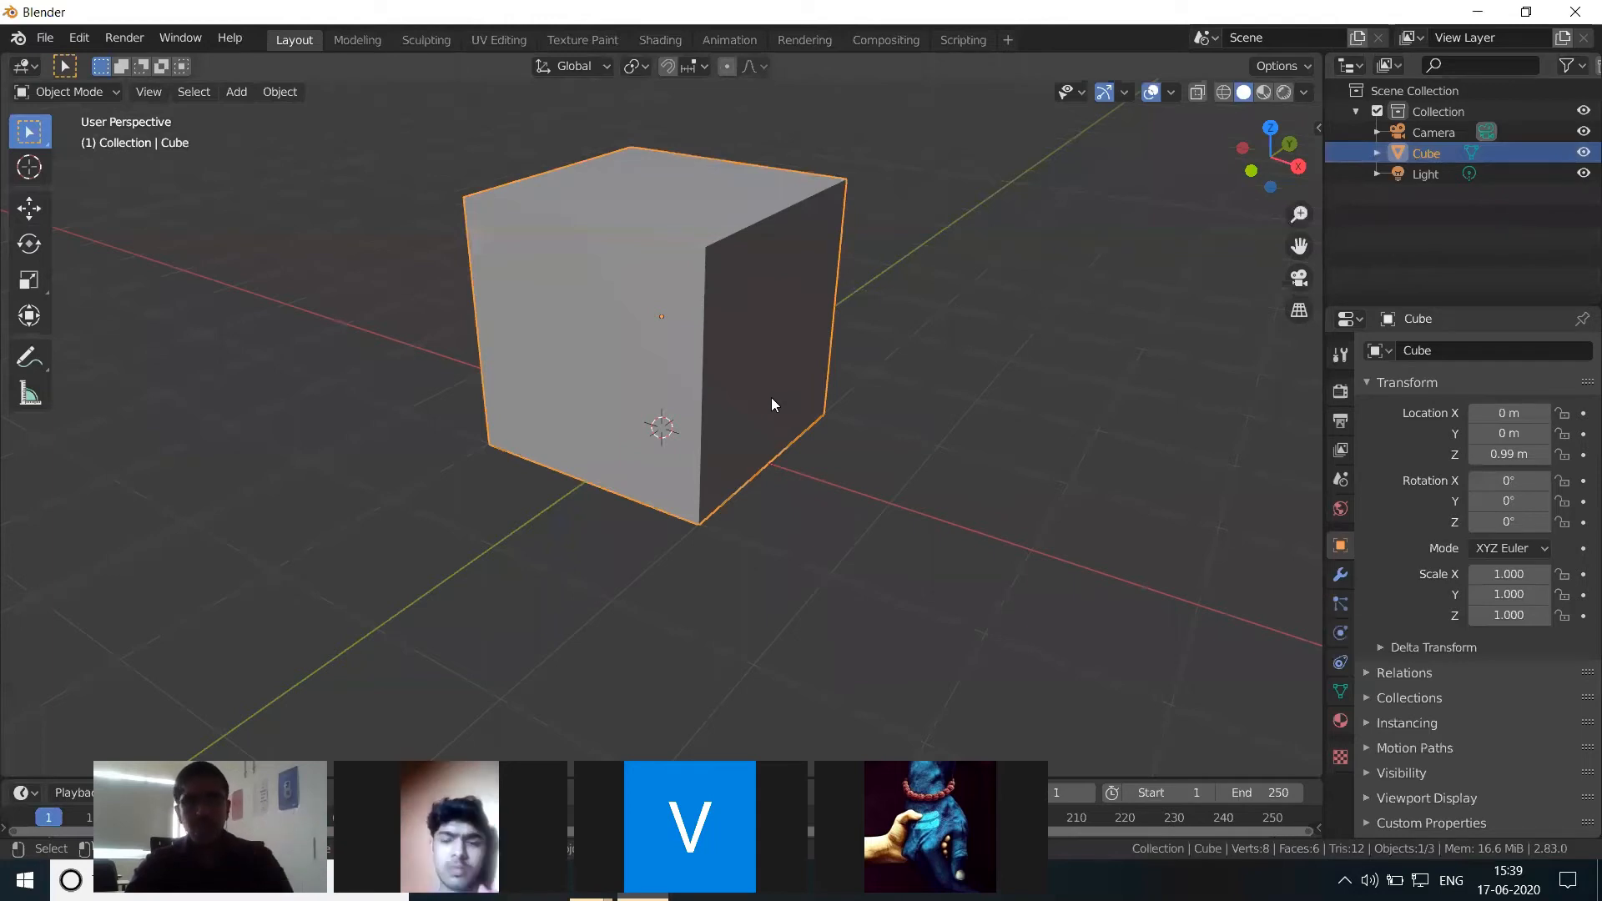
pyautogui.press('s')
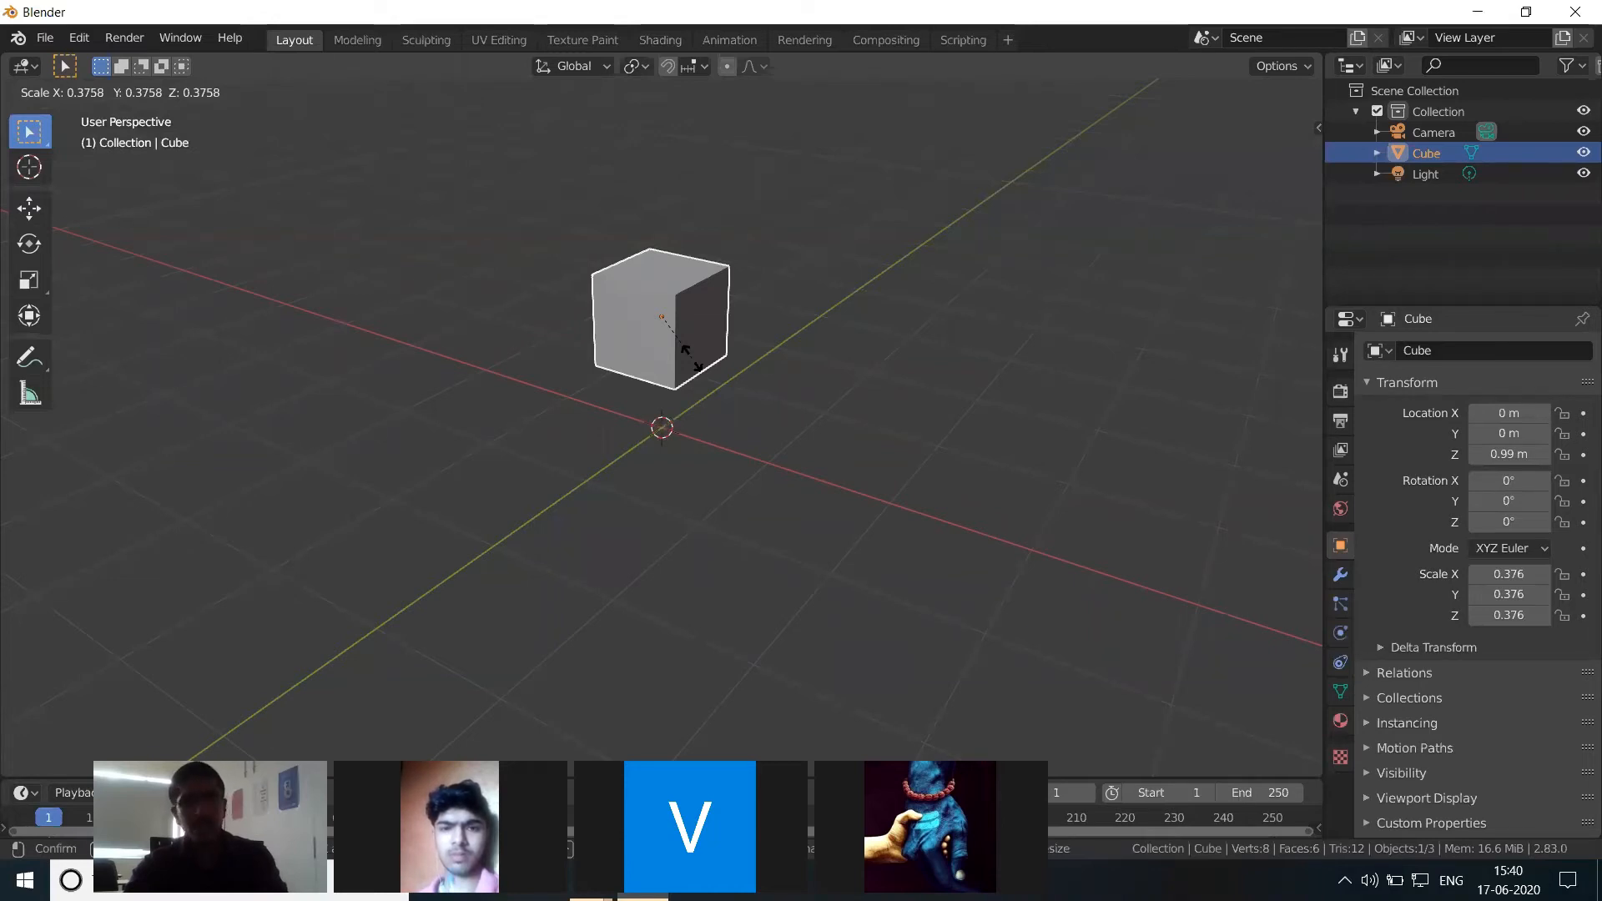
pyautogui.press('x')
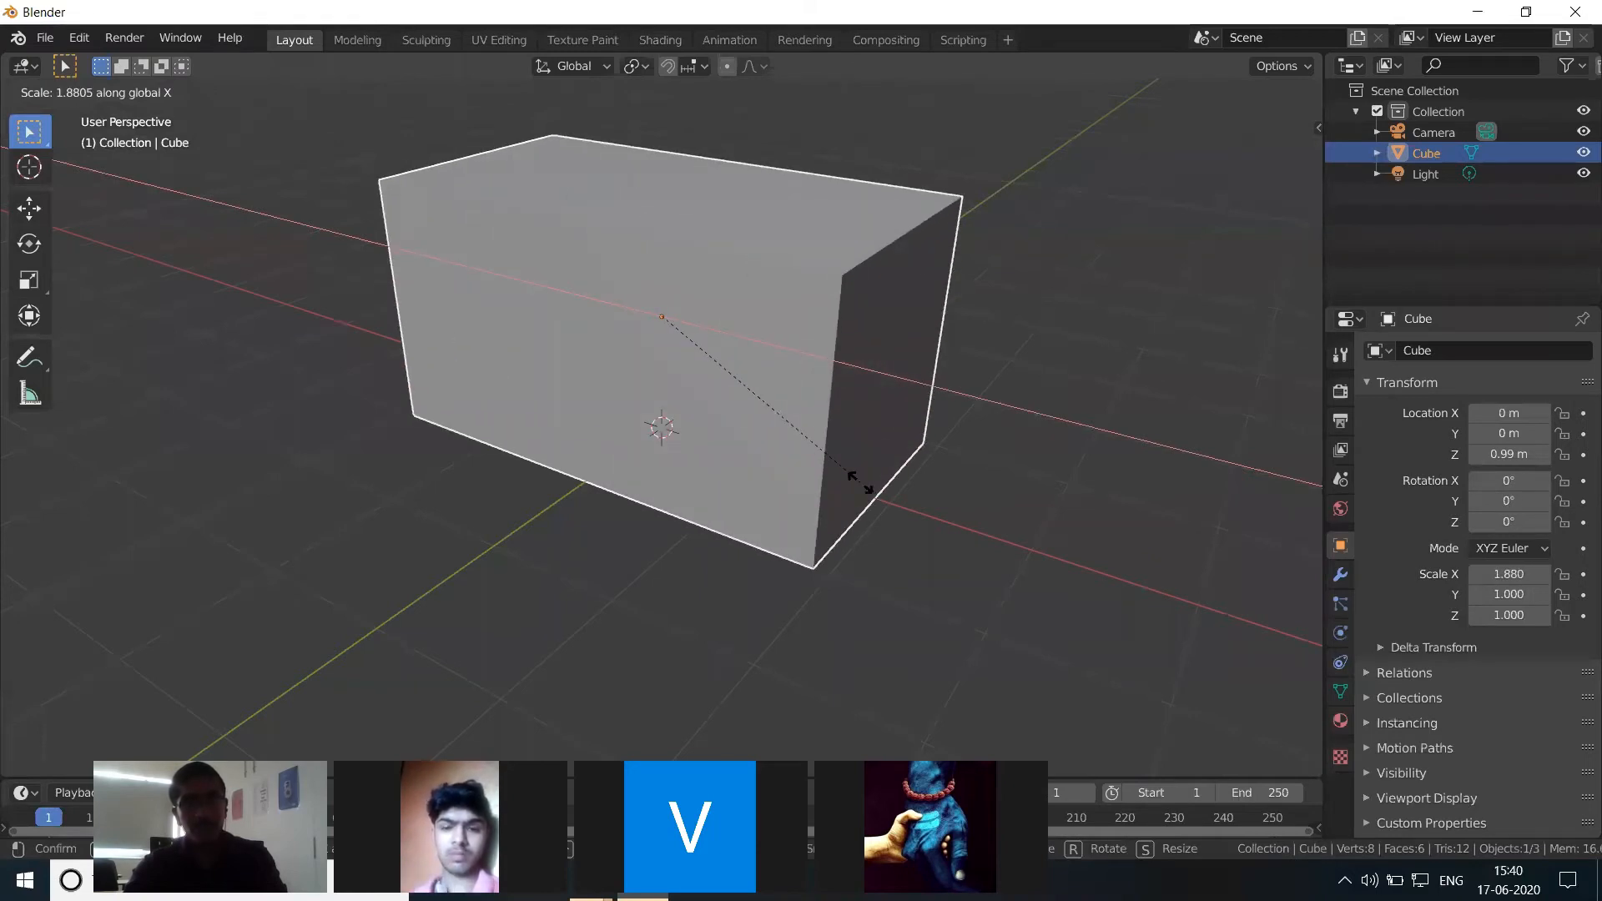
pyautogui.click(860, 482)
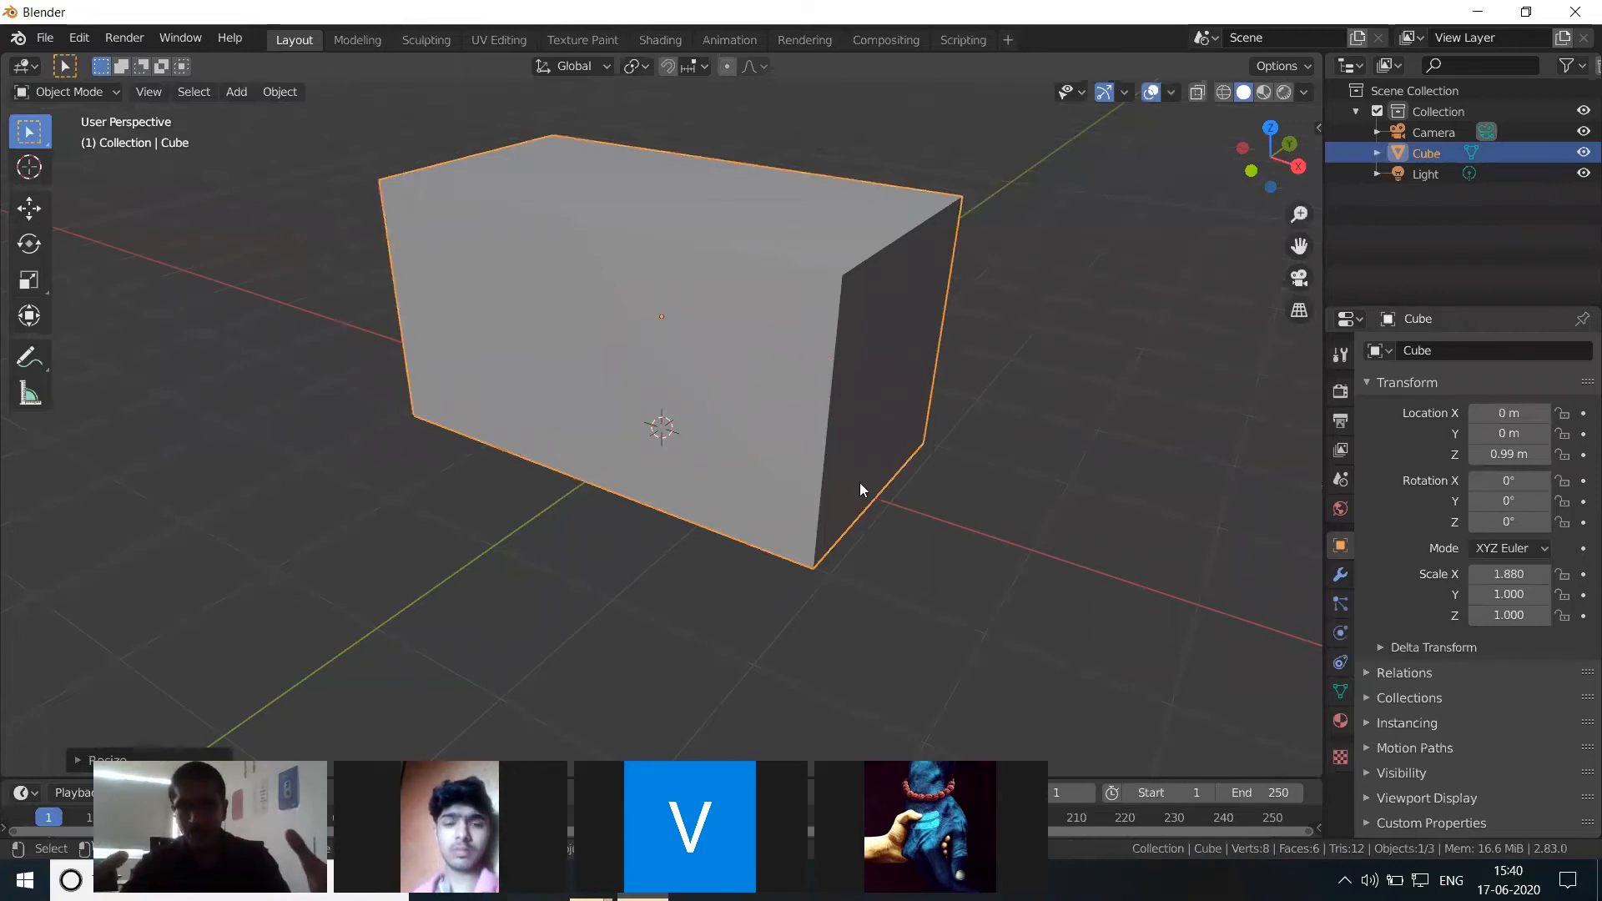
# Step: Scale the stretched cube along the global Y axis to about 0.117, making a thin slab
pyautogui.click(861, 453)
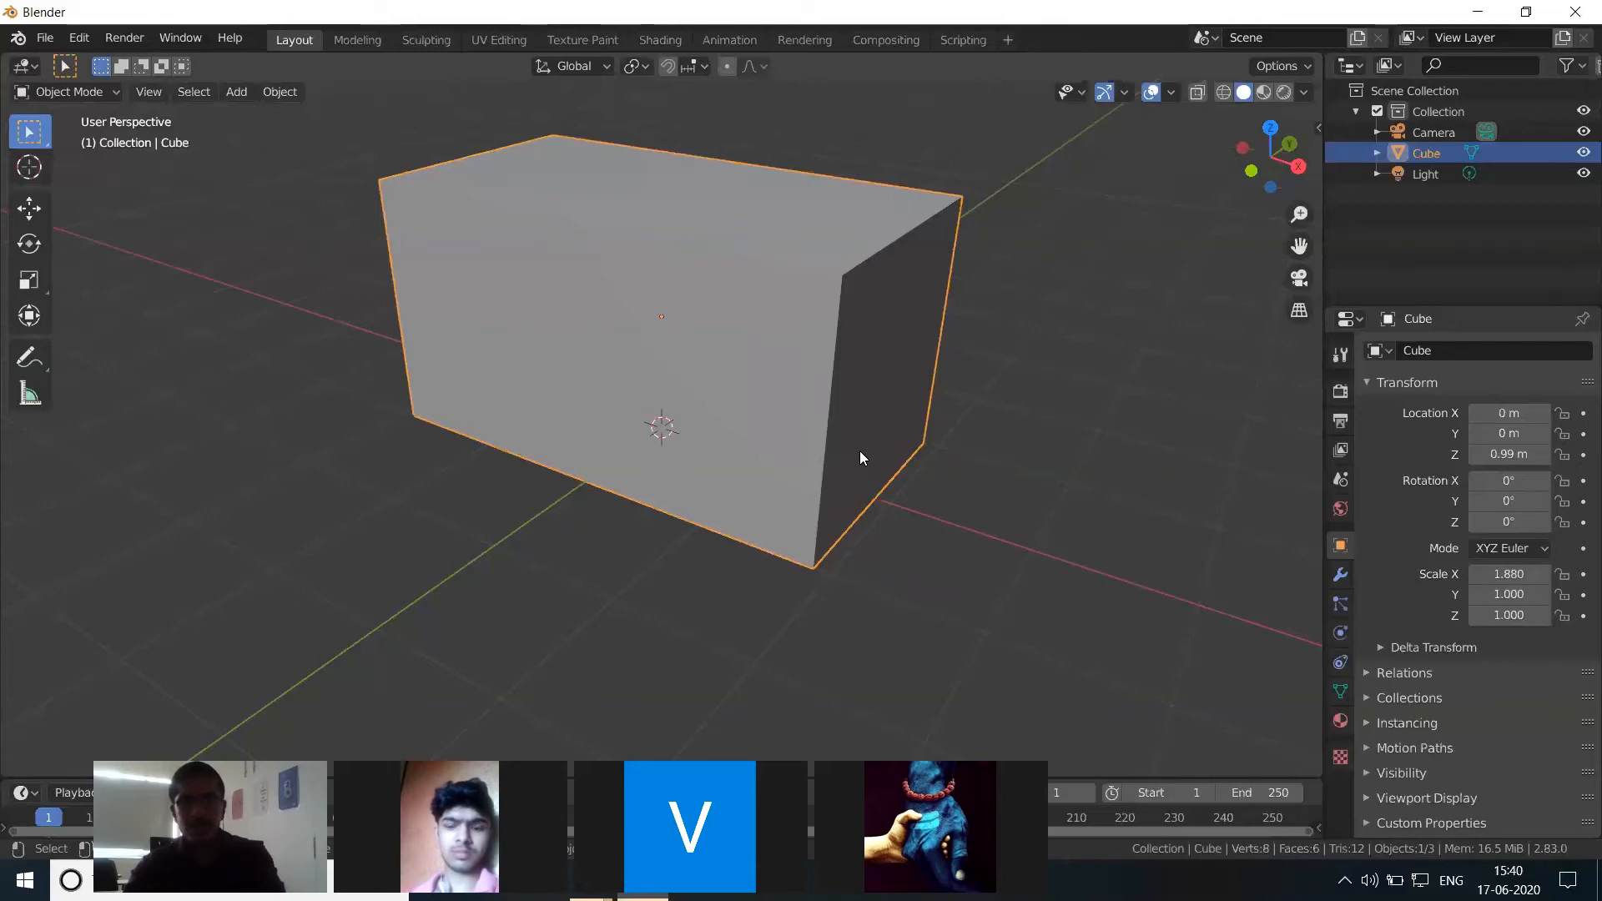
pyautogui.press('s')
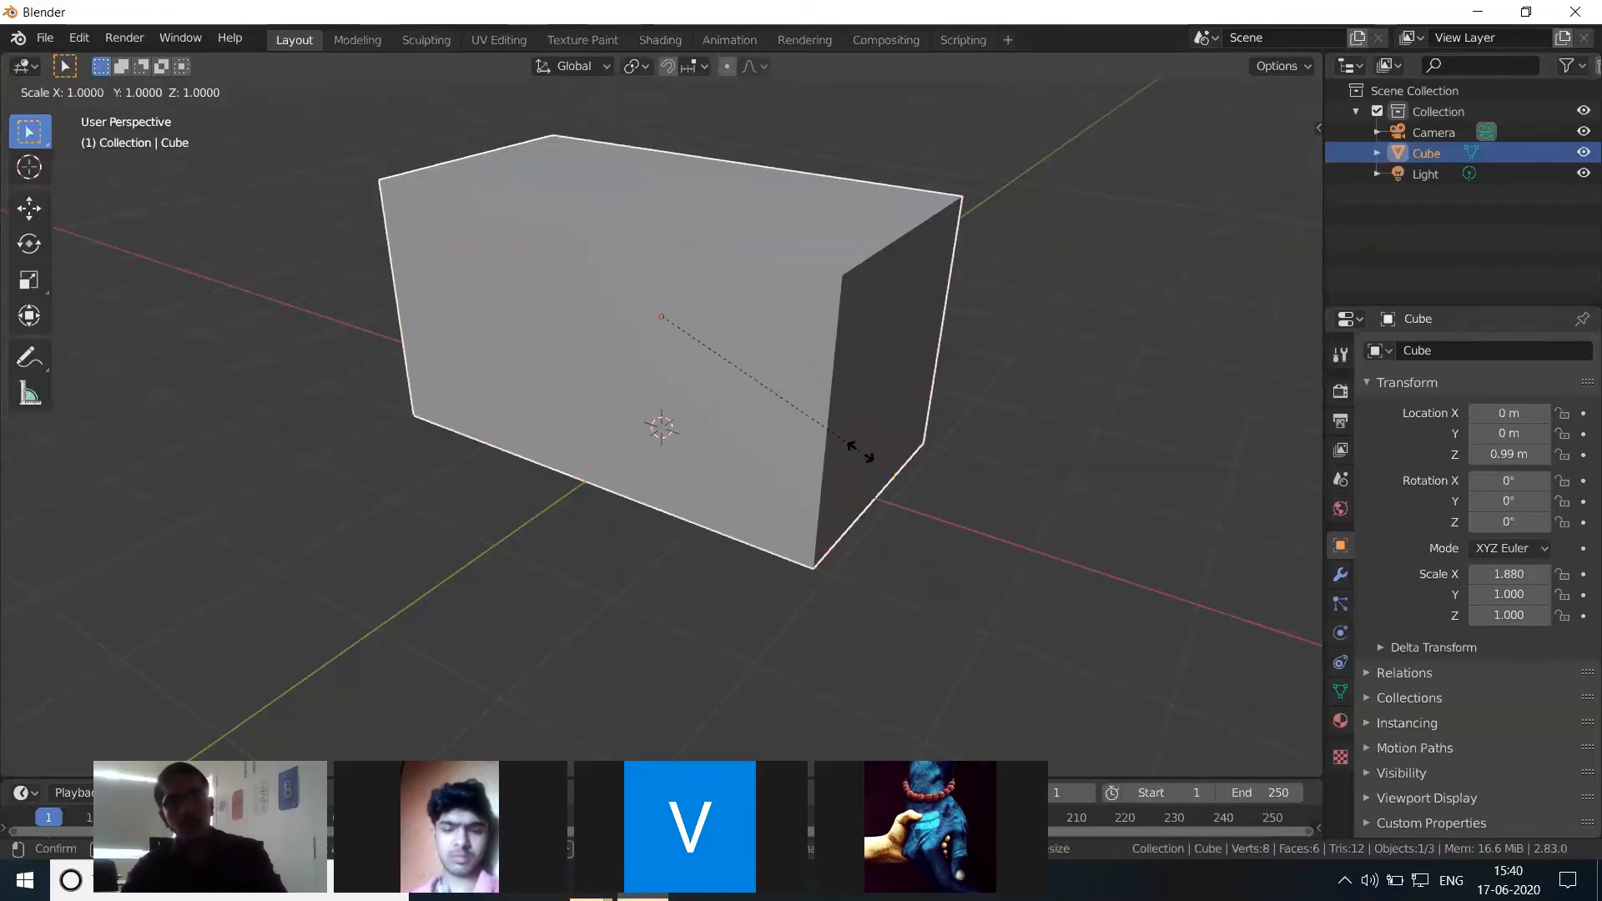
pyautogui.press('y')
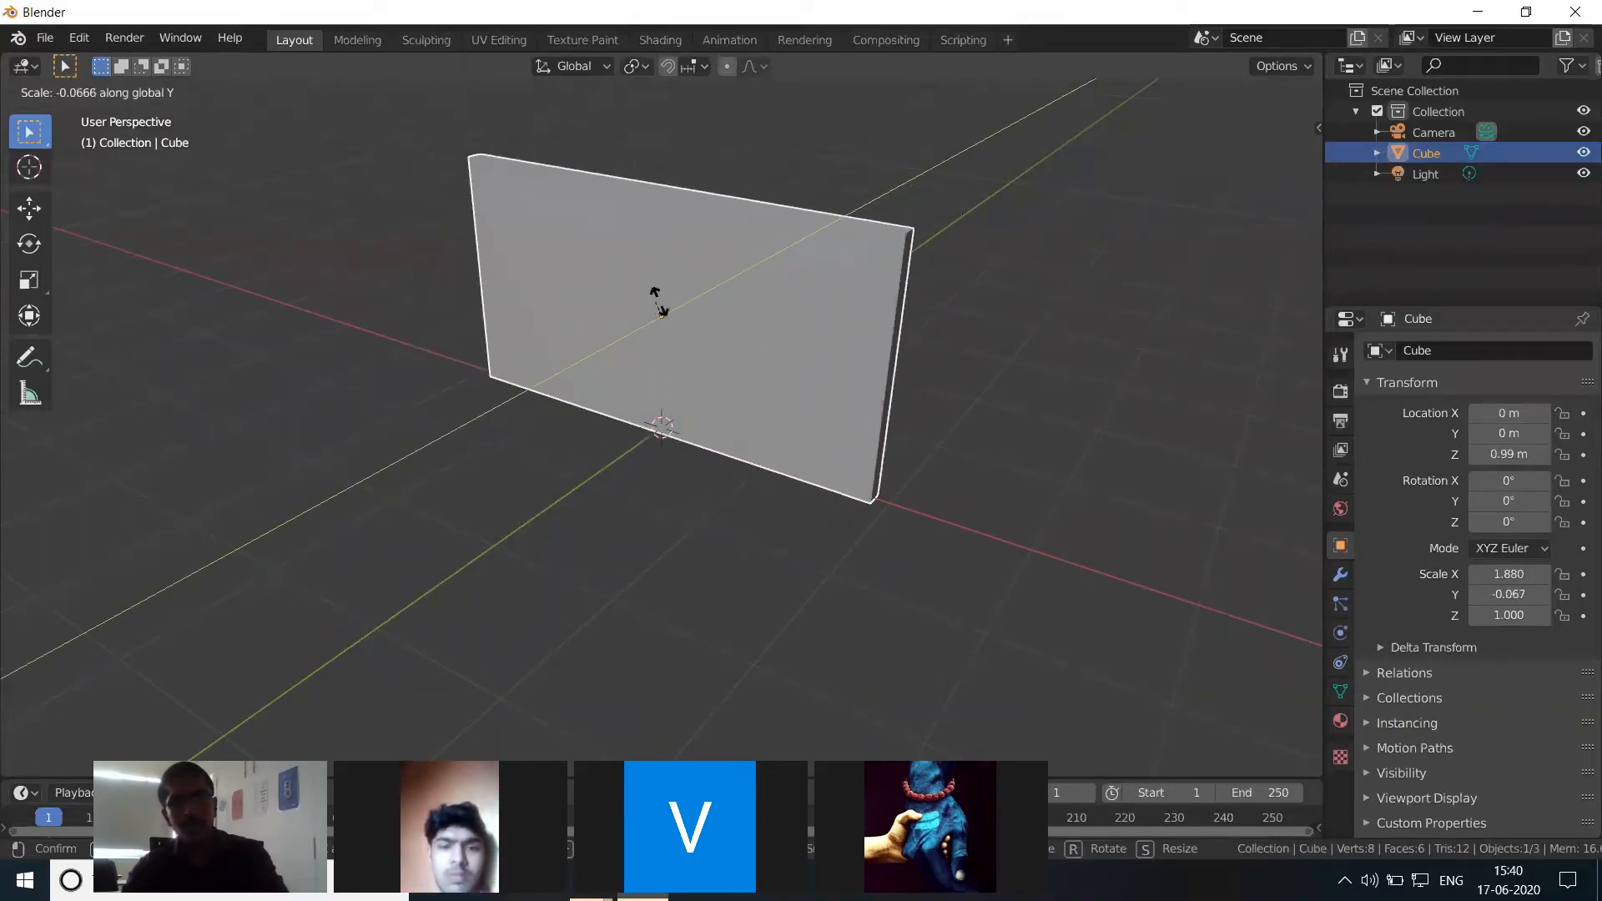
pyautogui.click(661, 345)
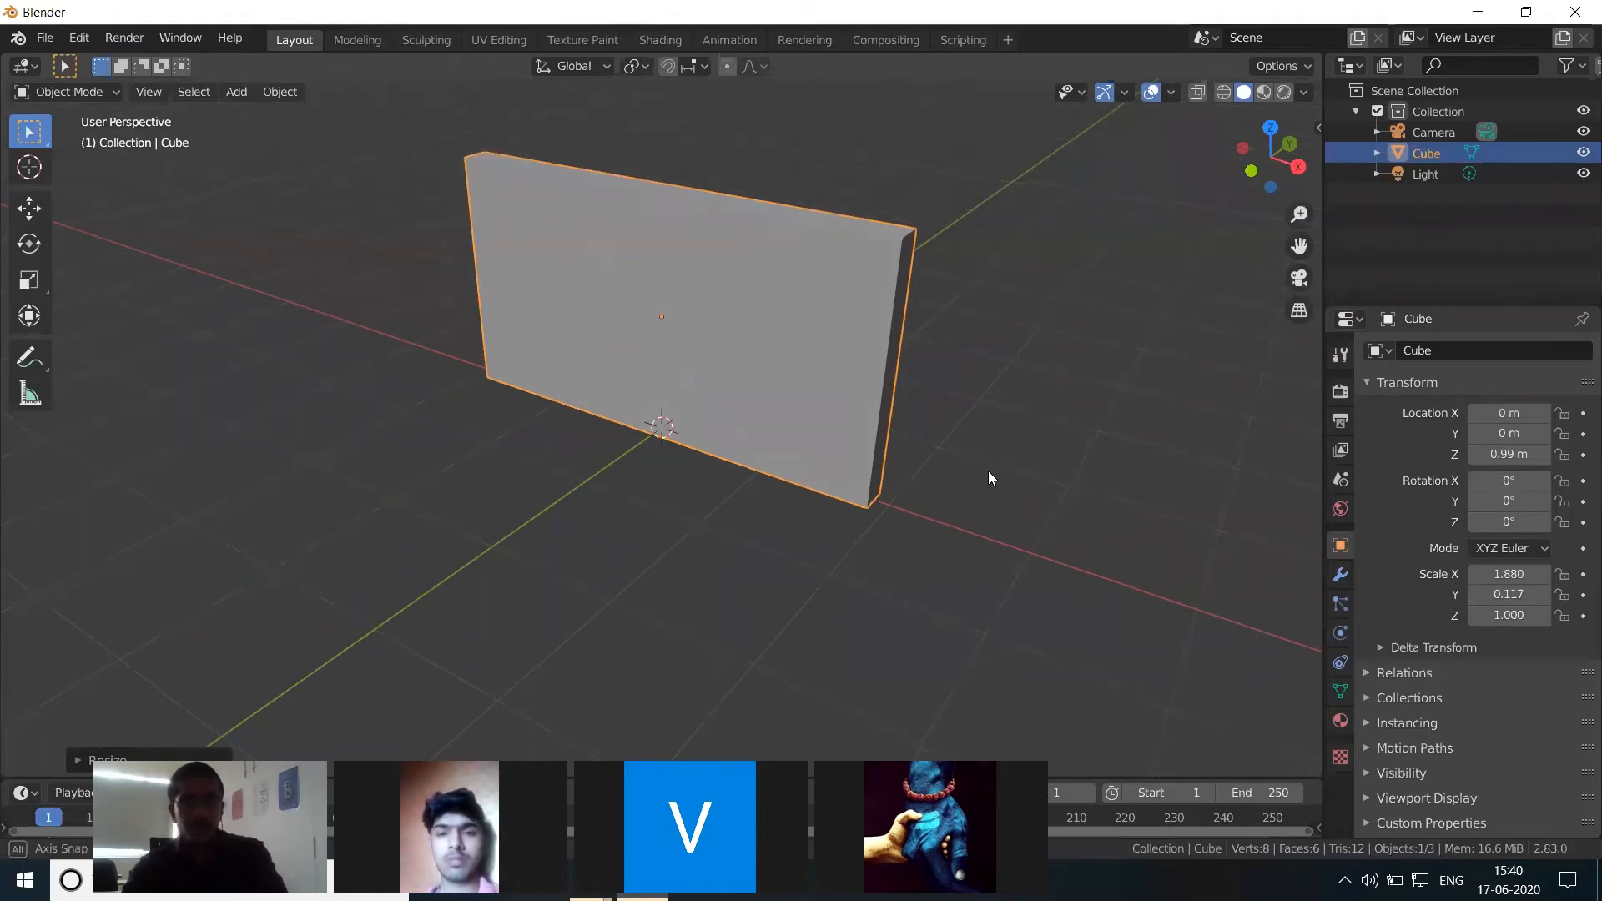
# Step: Scale the thin slab along the global Z axis to about 1.369
pyautogui.moveTo(988, 470); pyautogui.dragTo(831, 455, button='middle')
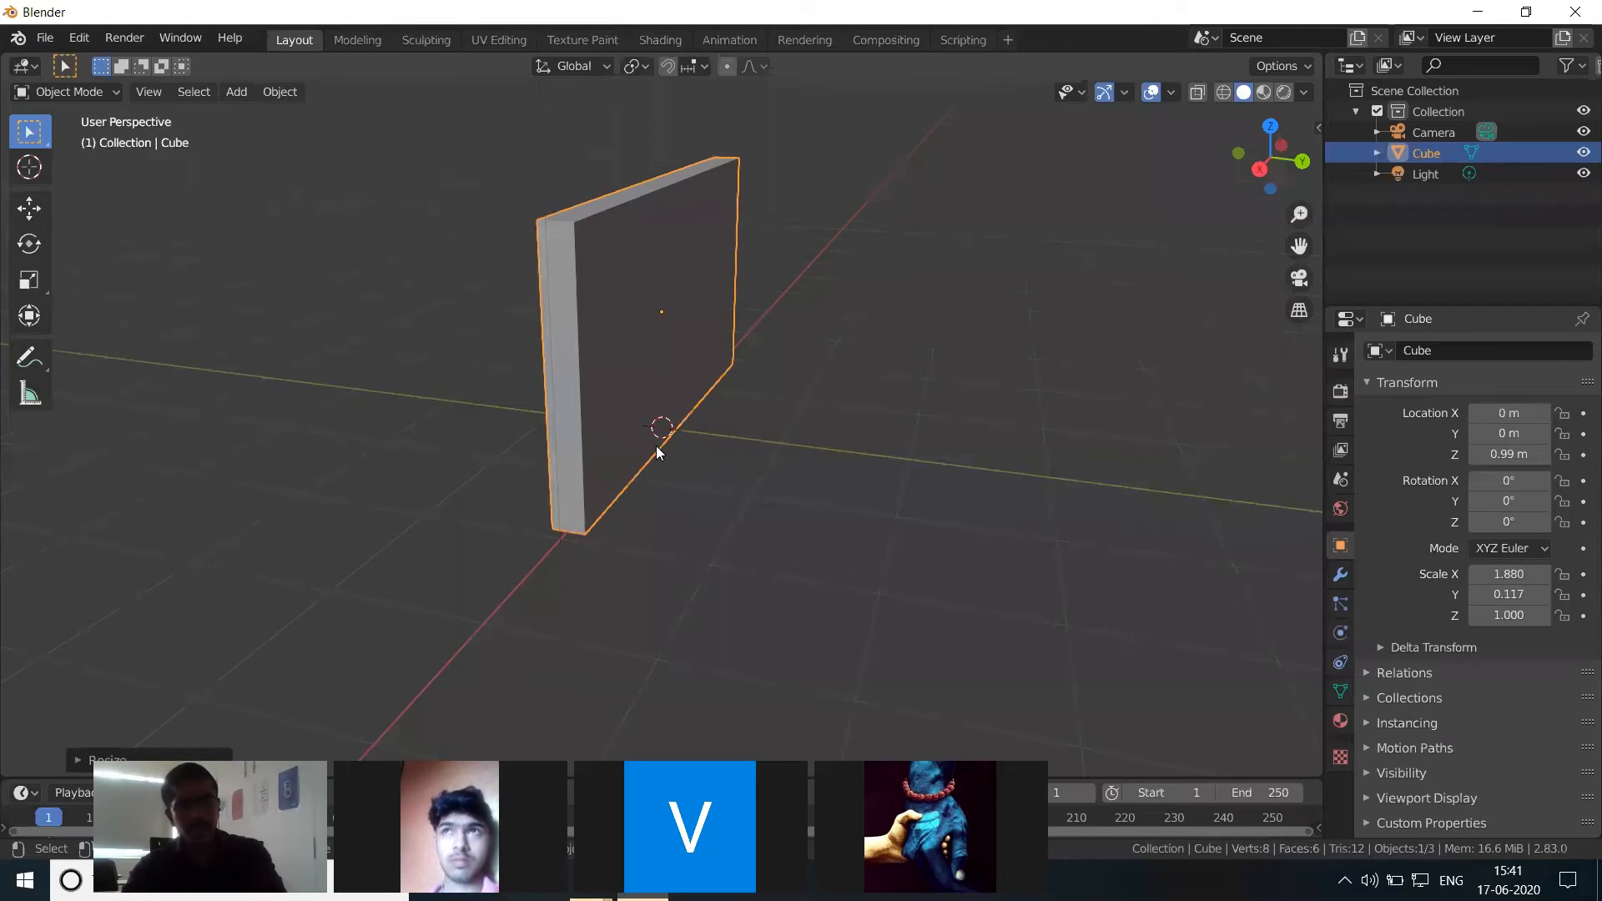
pyautogui.press('s')
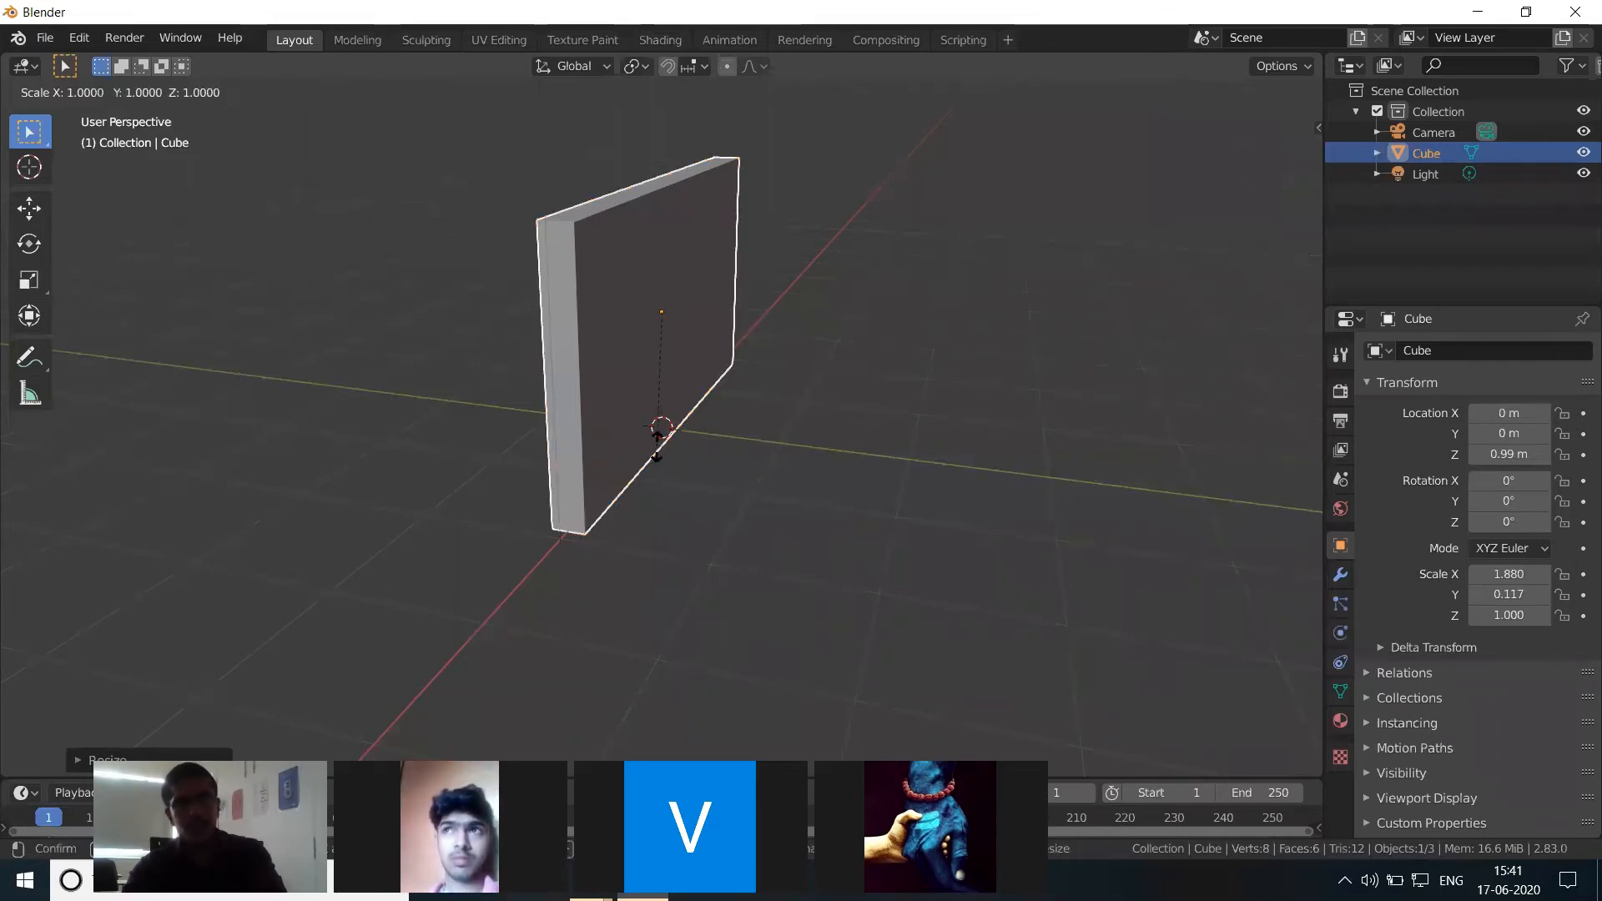
pyautogui.press('z')
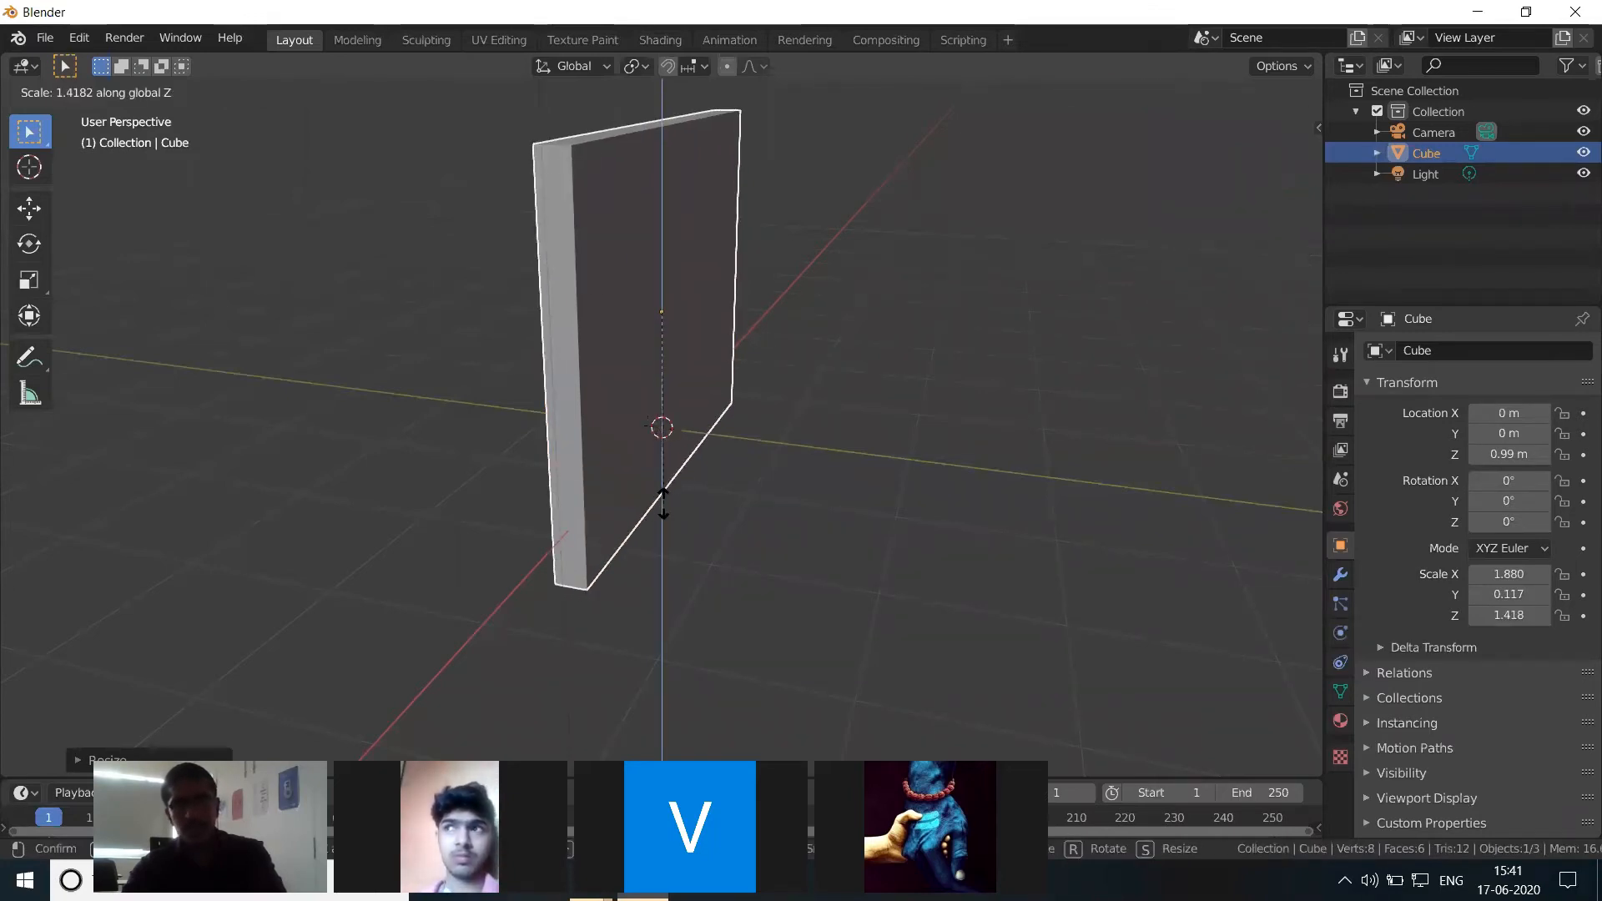
pyautogui.click(665, 499)
pyautogui.press('z')
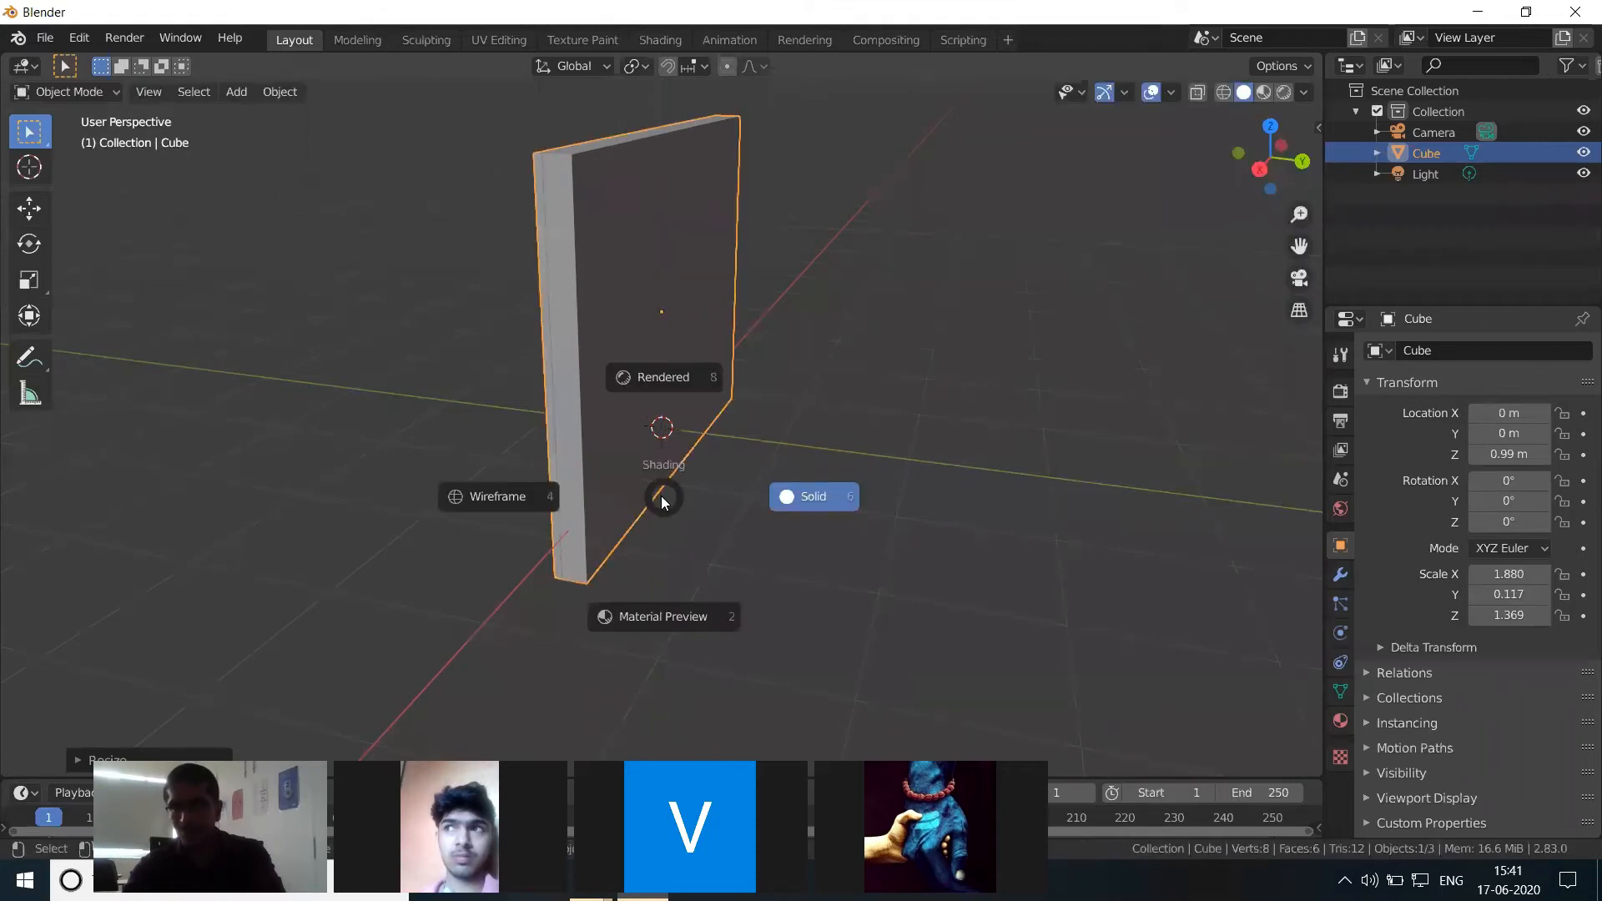
pyautogui.click(803, 402)
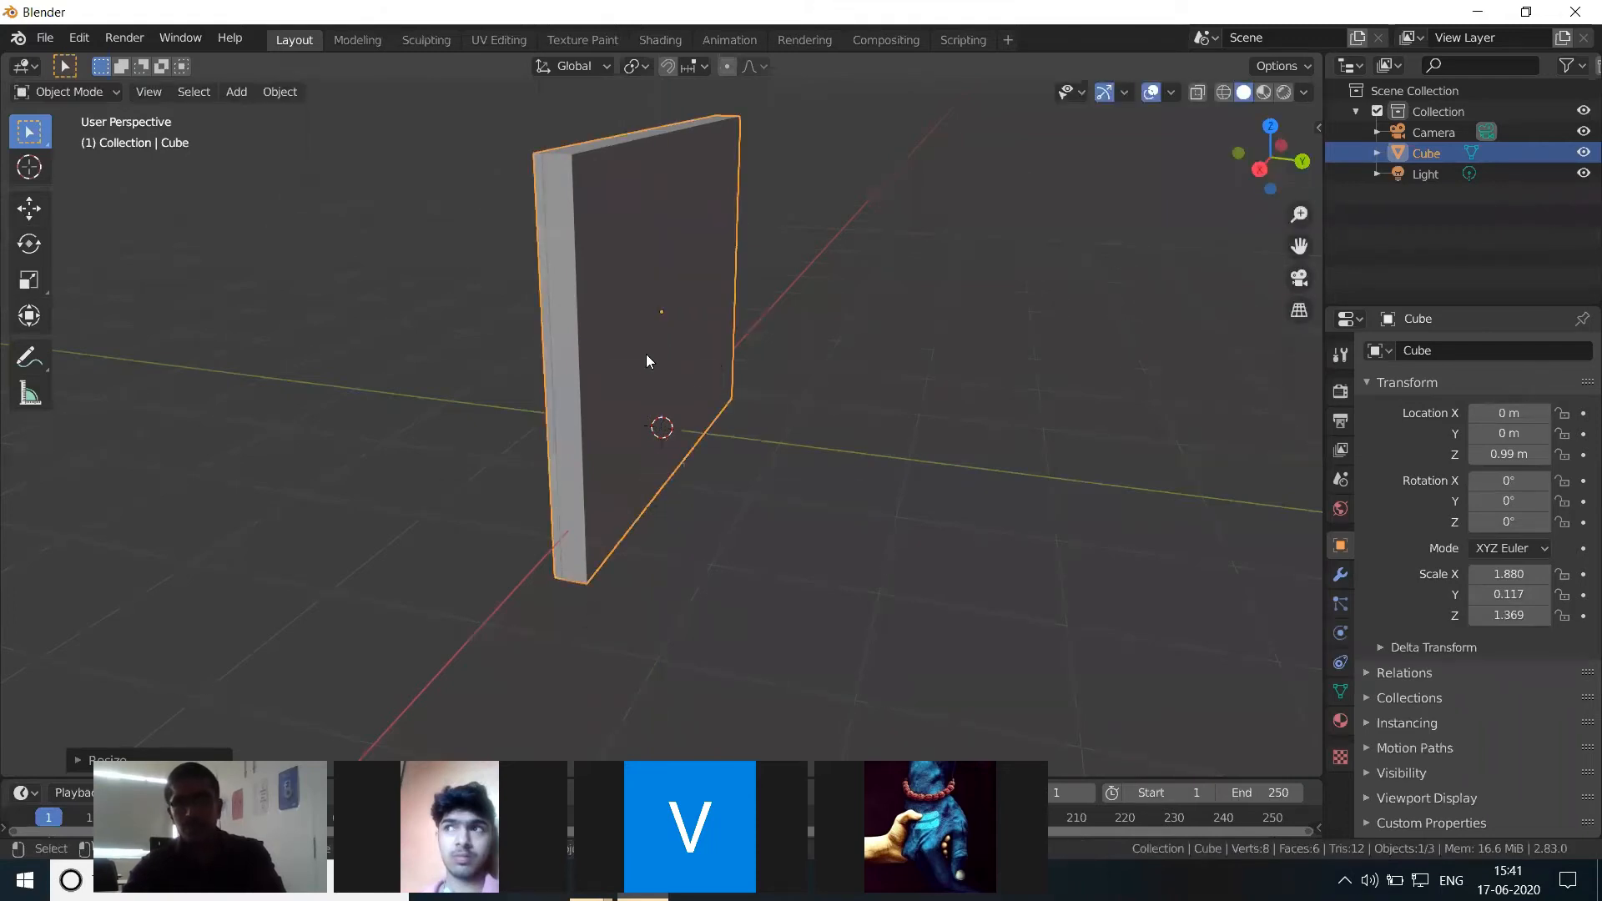
pyautogui.click(646, 354)
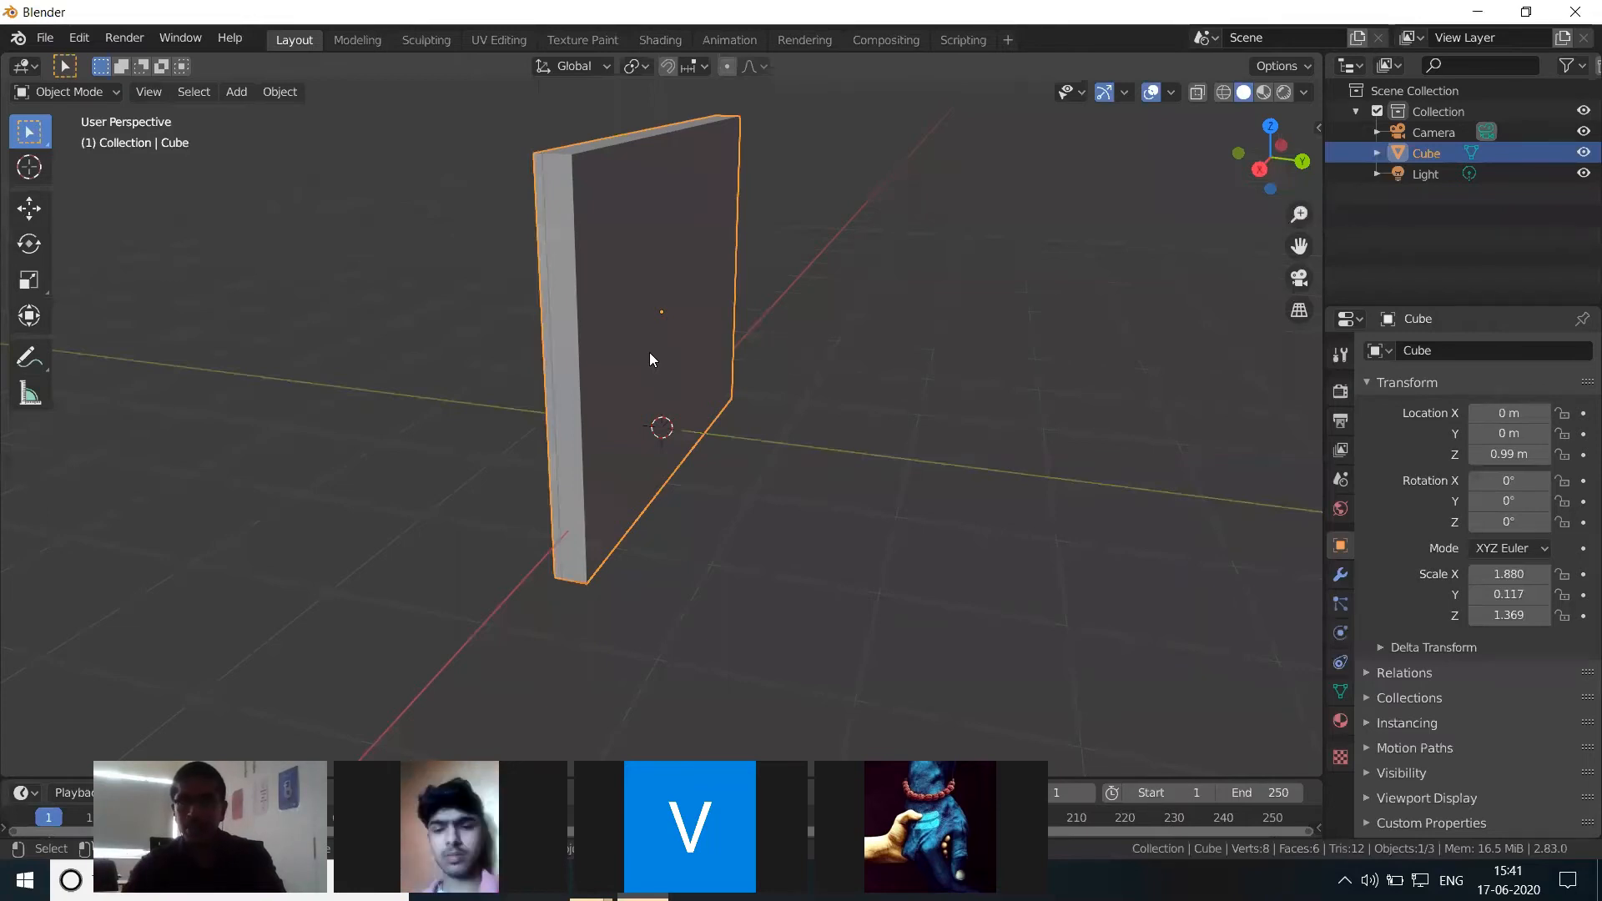
pyautogui.click(794, 349)
pyautogui.click(651, 339)
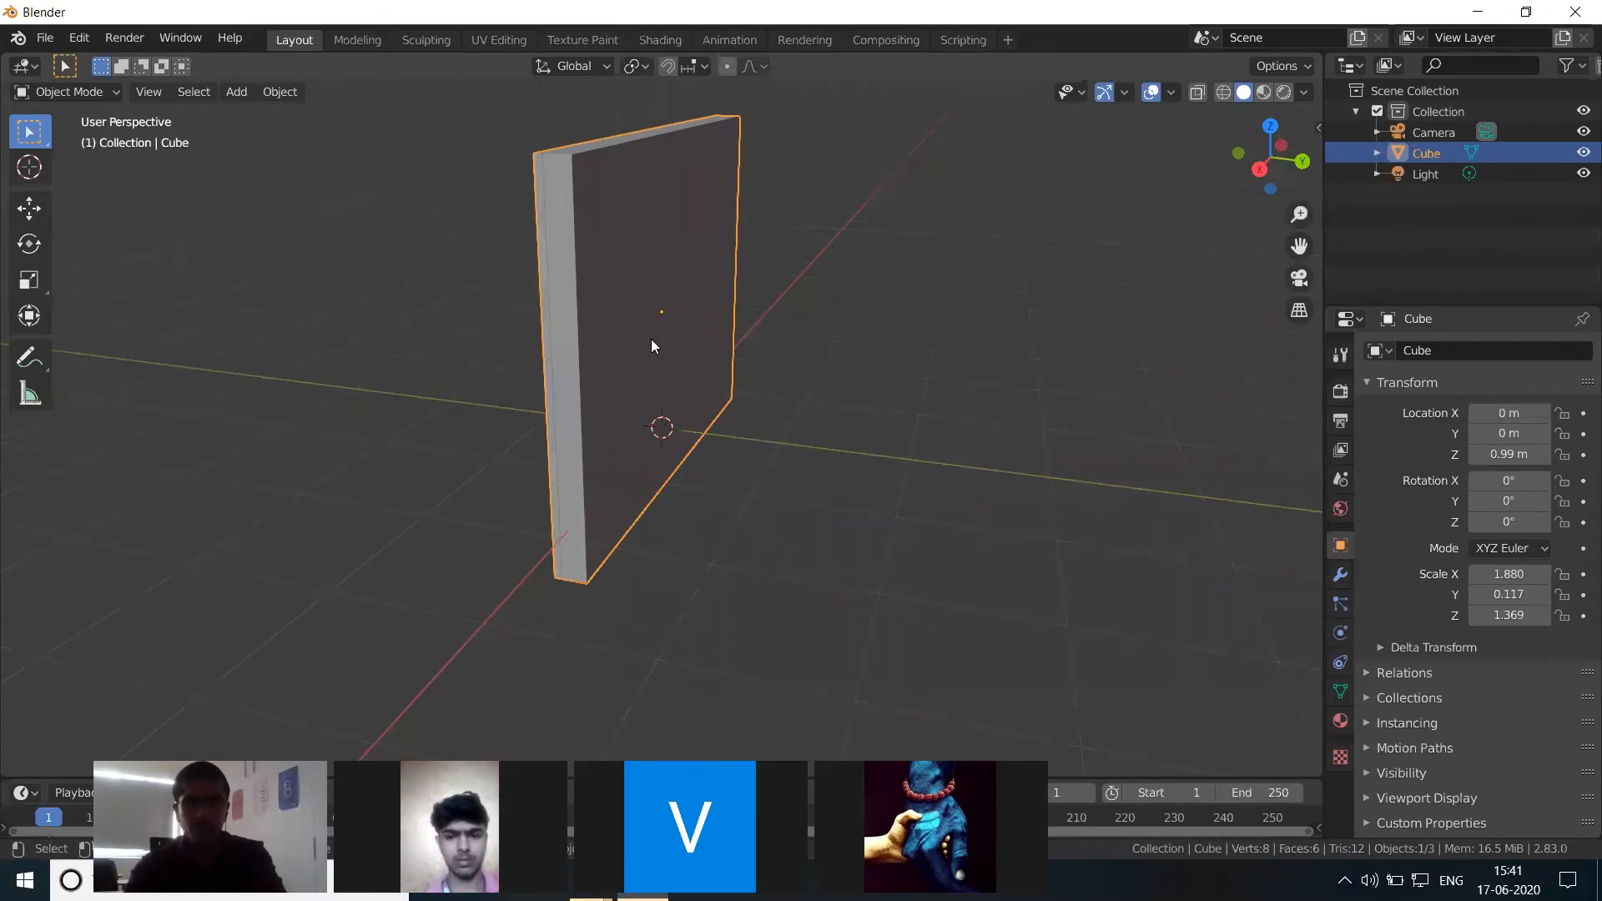
# Step: In front view, set the slab's Z location to 1.38 m so its base rests on the ground line, and deselect it
pyautogui.press('KP_1')
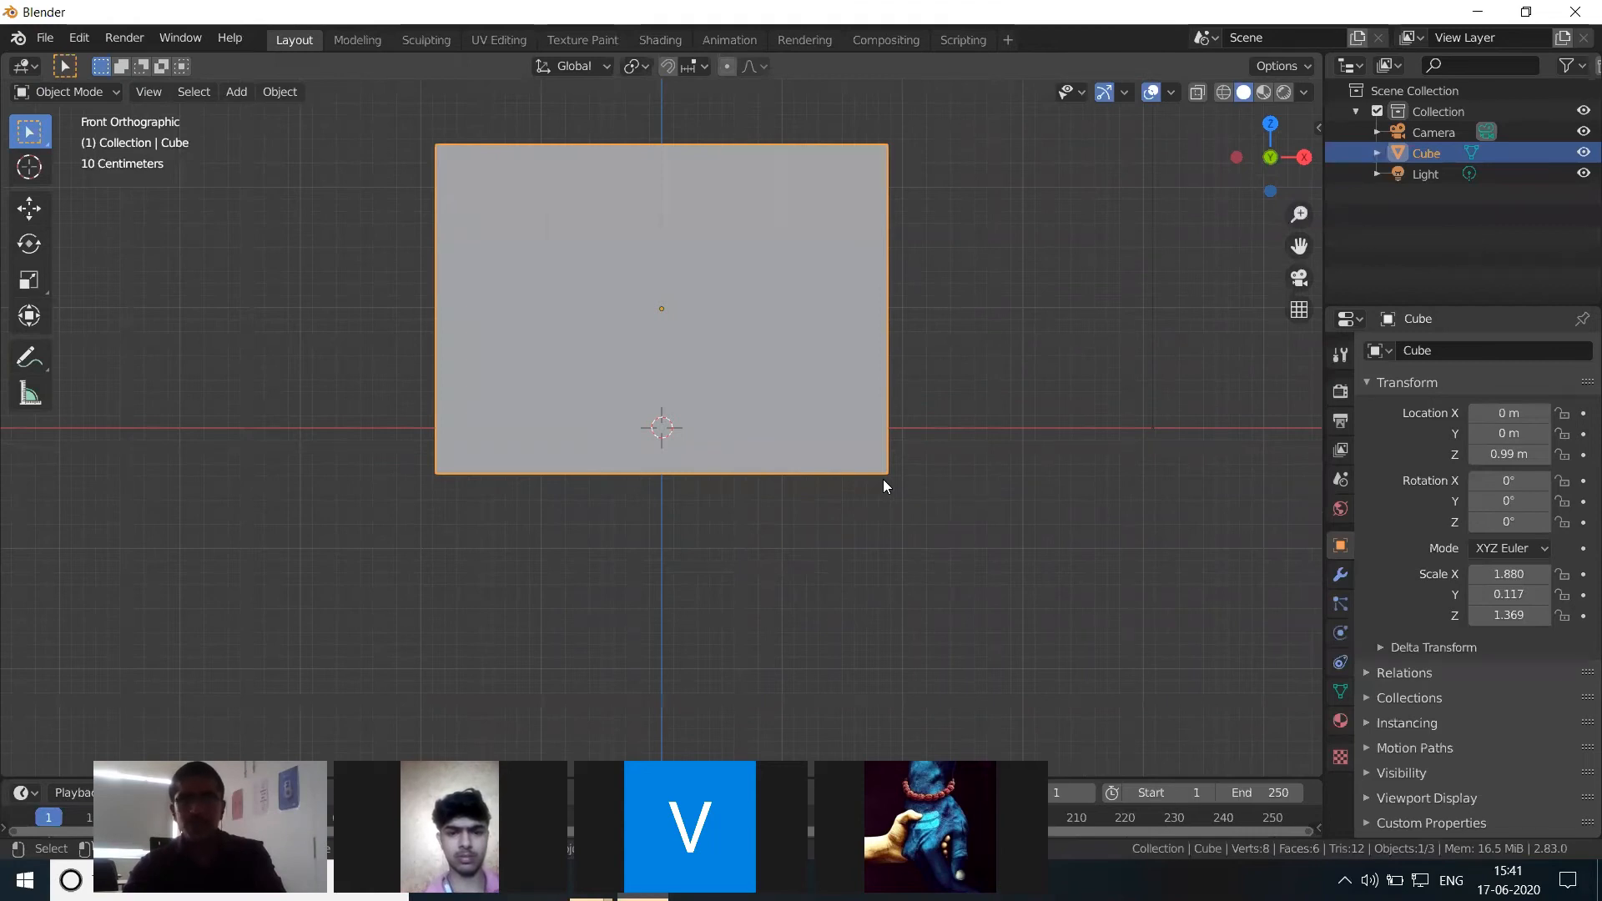
pyautogui.click(1477, 454)
pyautogui.moveTo(1502, 454)
pyautogui.mouseDown()
pyautogui.moveTo(1486, 454)
pyautogui.moveTo(1543, 454)
pyautogui.moveTo(1507, 455)
pyautogui.mouseUp()
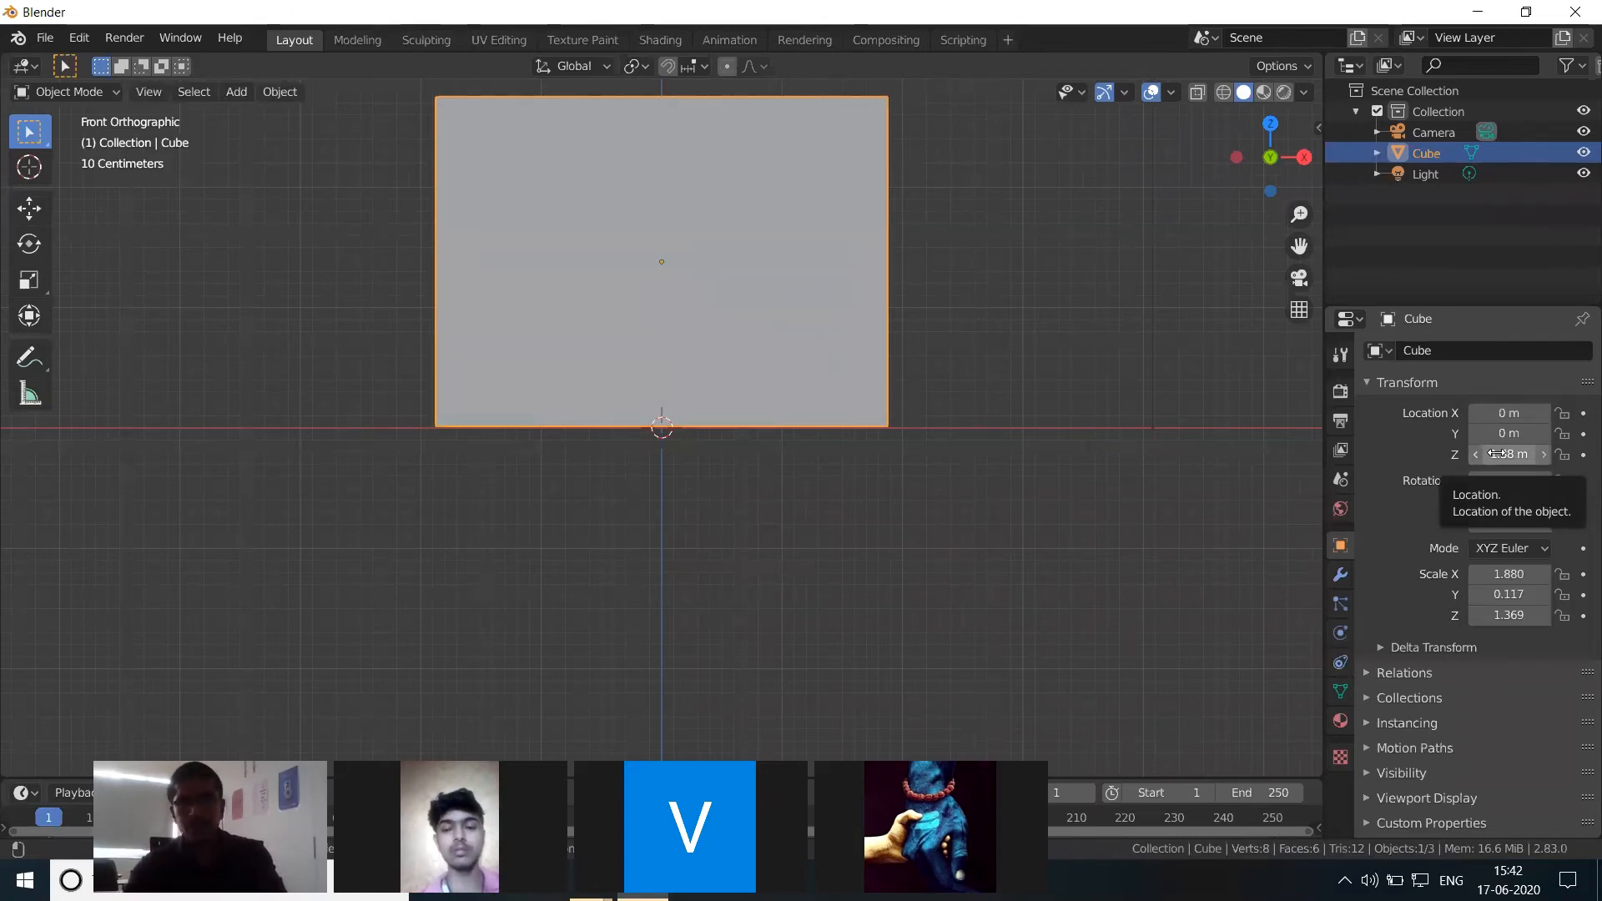
pyautogui.click(1185, 371)
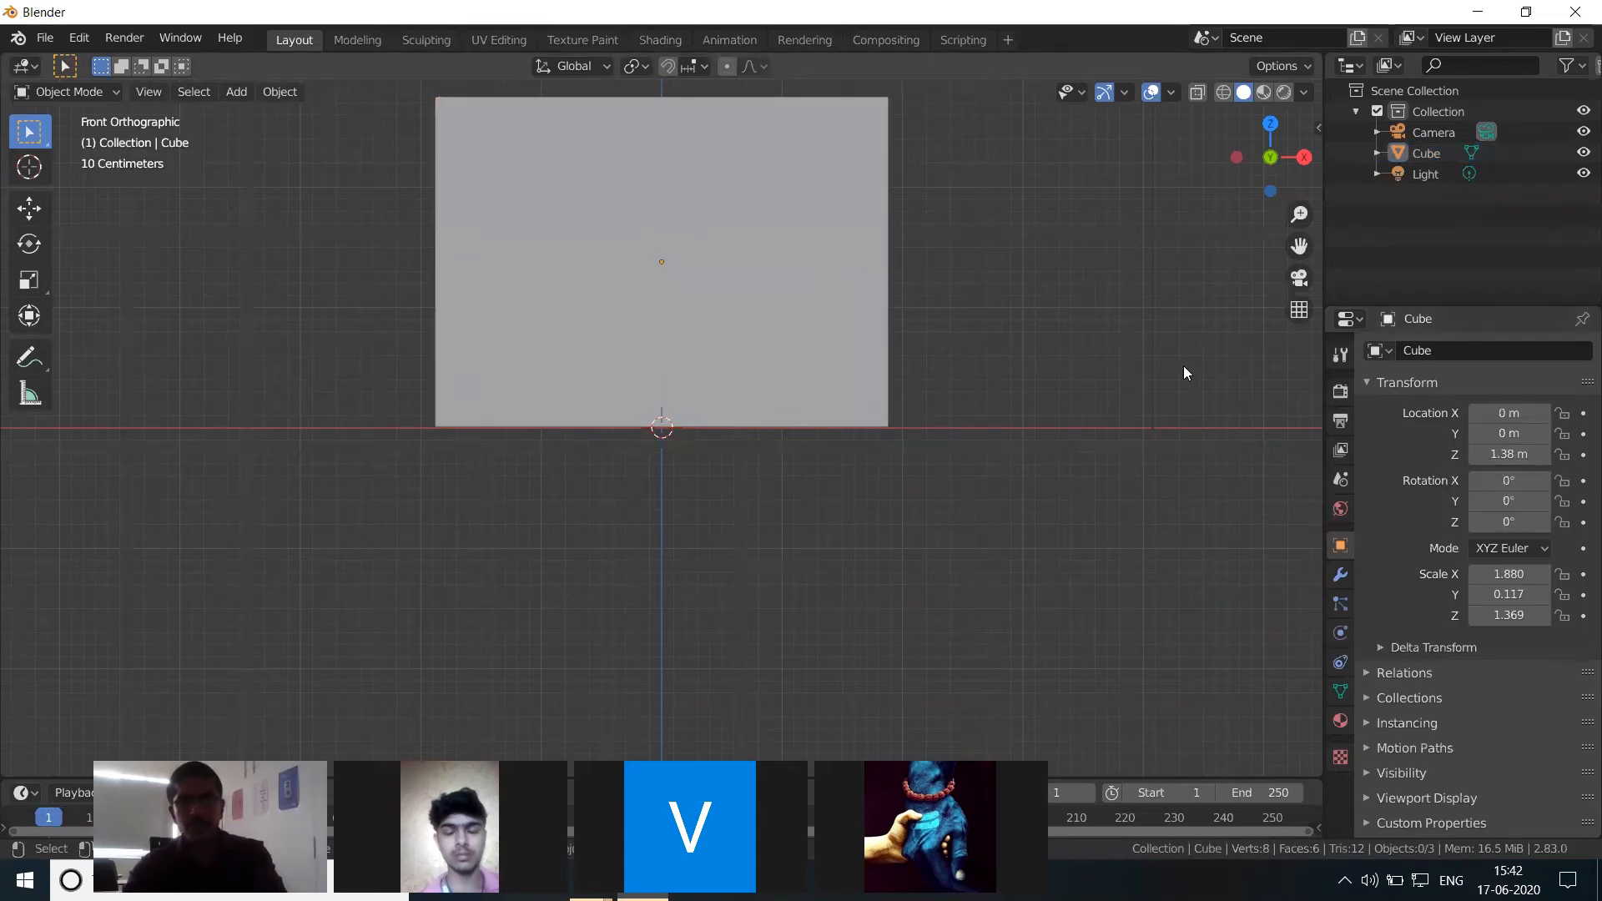
# Step: In right view, duplicate the slab, place the copy at about Y 3.09 m with Z kept at 1.38 m, and deselect it
pyautogui.press('KP_3')
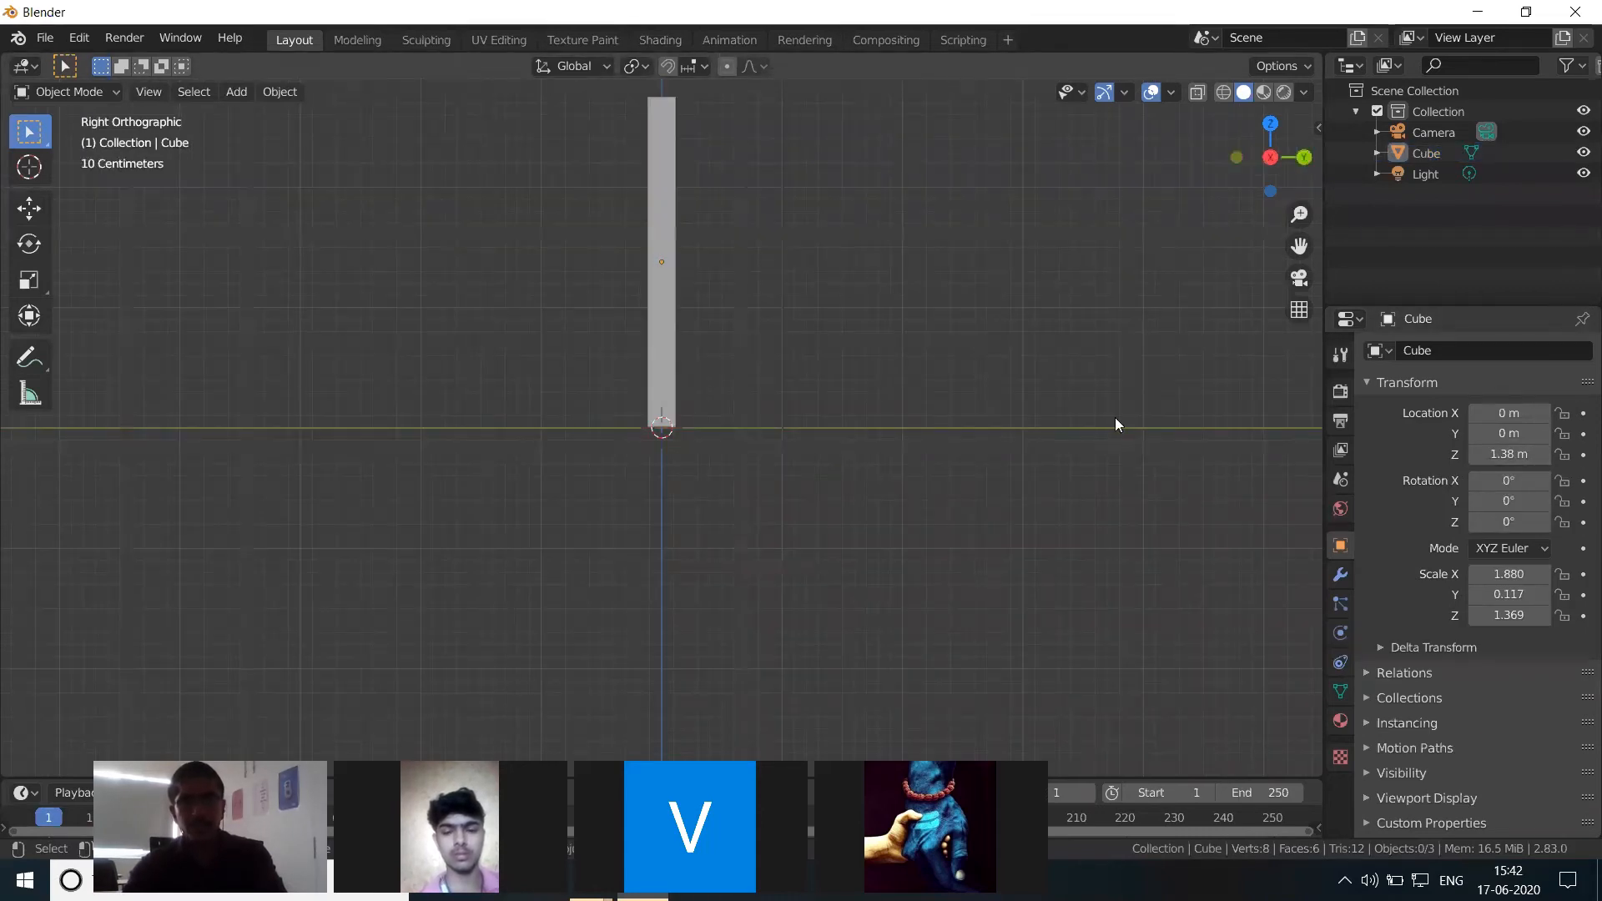
pyautogui.scroll(-2, 940, 403)
pyautogui.scroll(1, 909, 288)
pyautogui.click(657, 248)
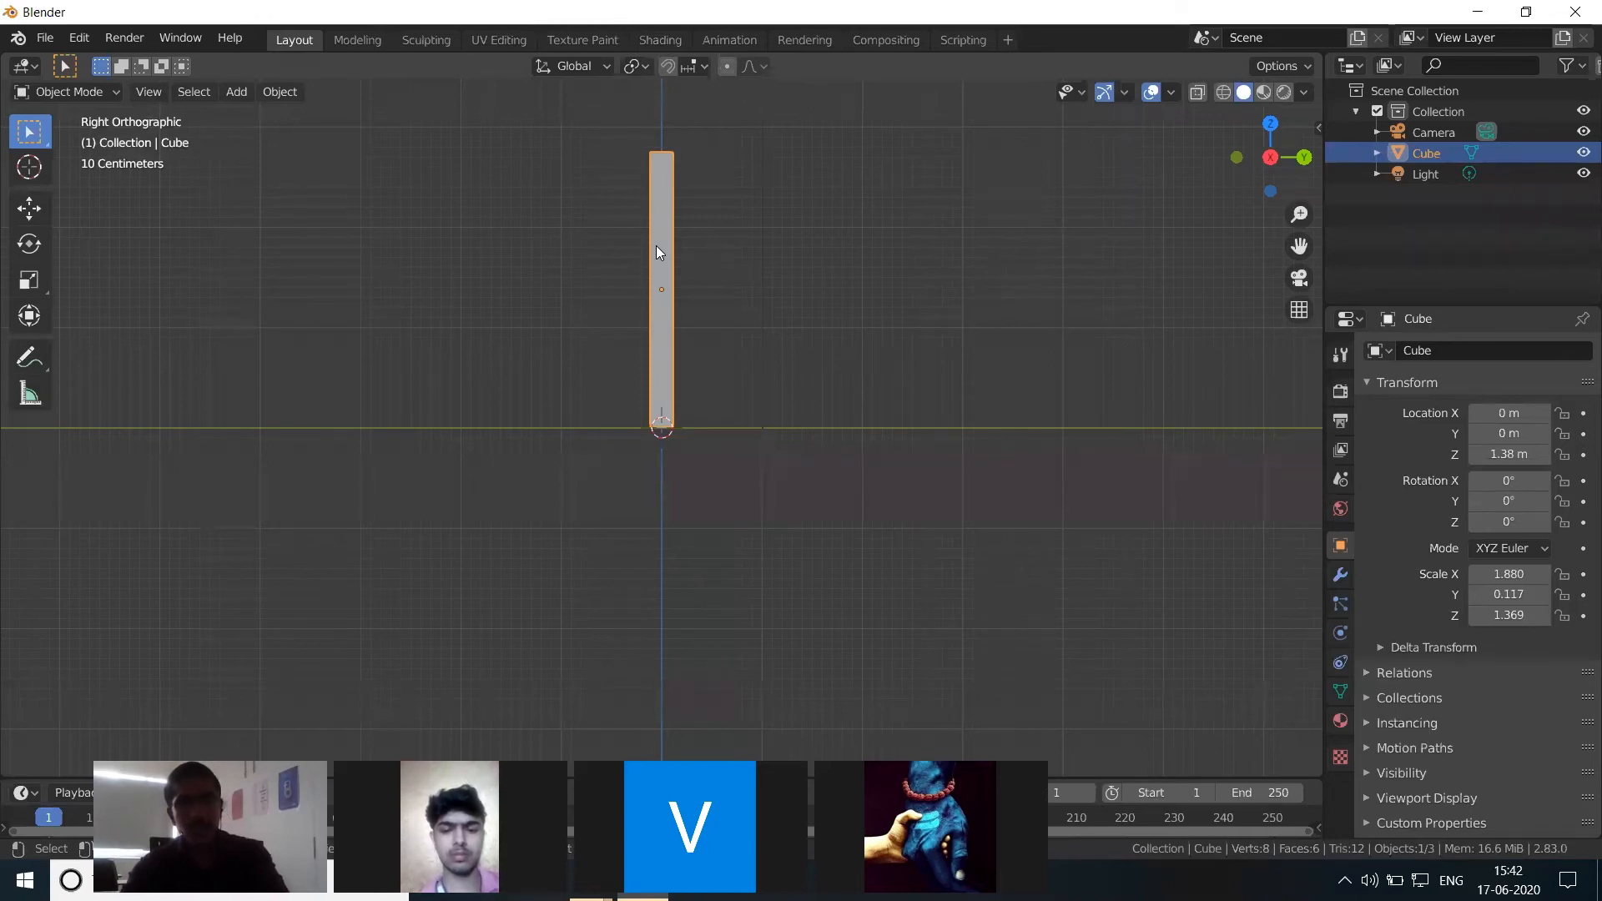
pyautogui.hotkey('shift', 'd')
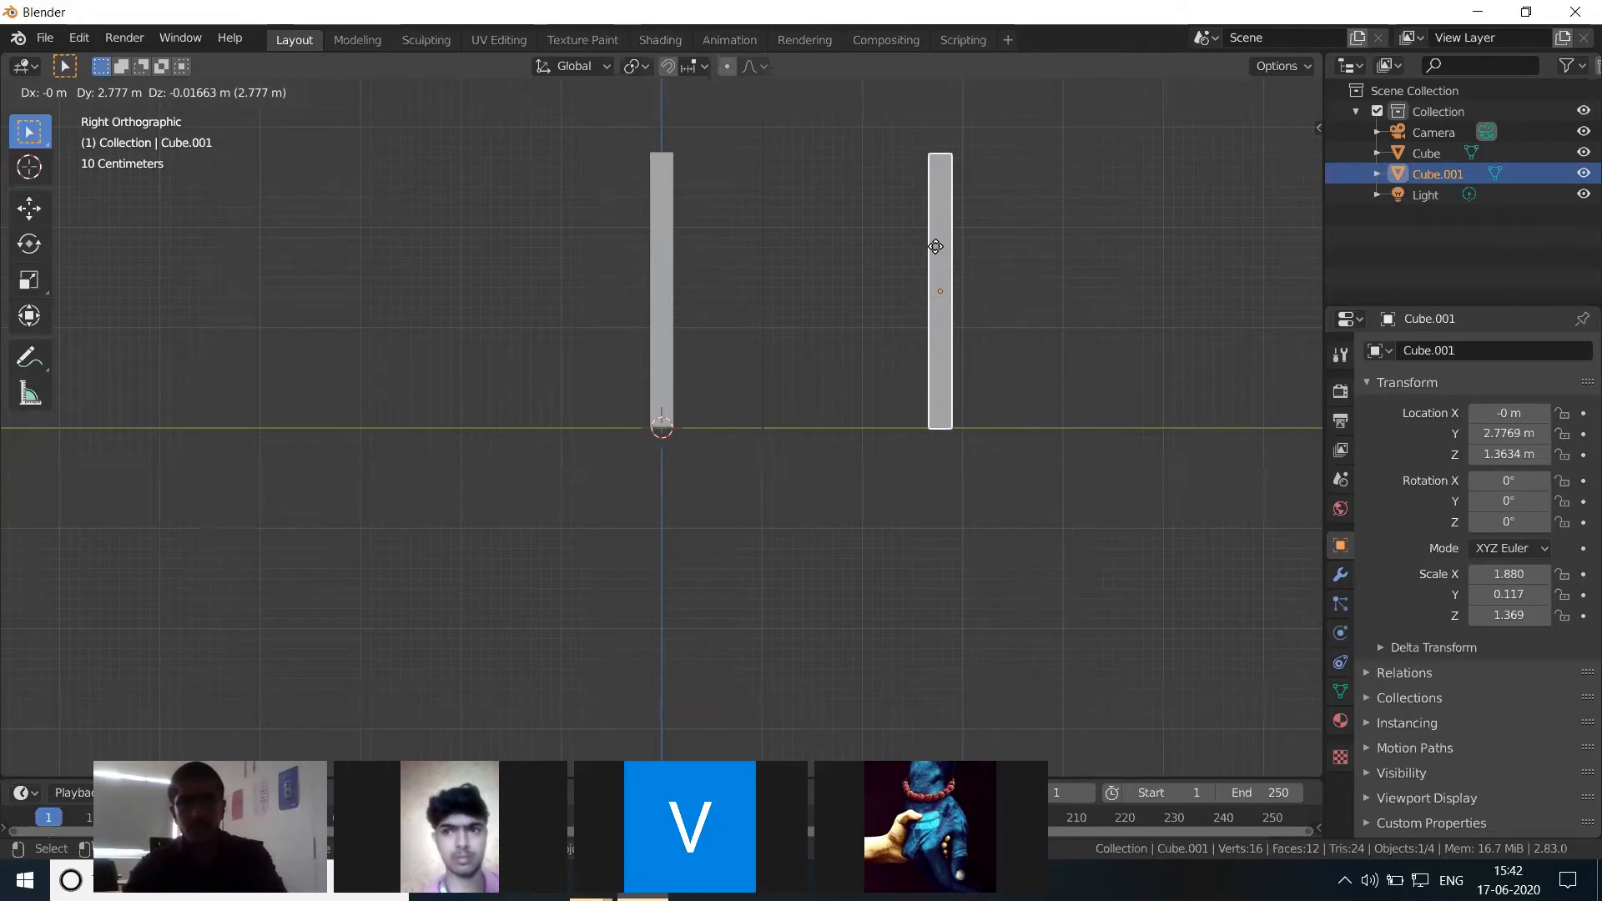
pyautogui.moveTo(936, 246); pyautogui.dragTo(967, 245)
pyautogui.click(966, 245)
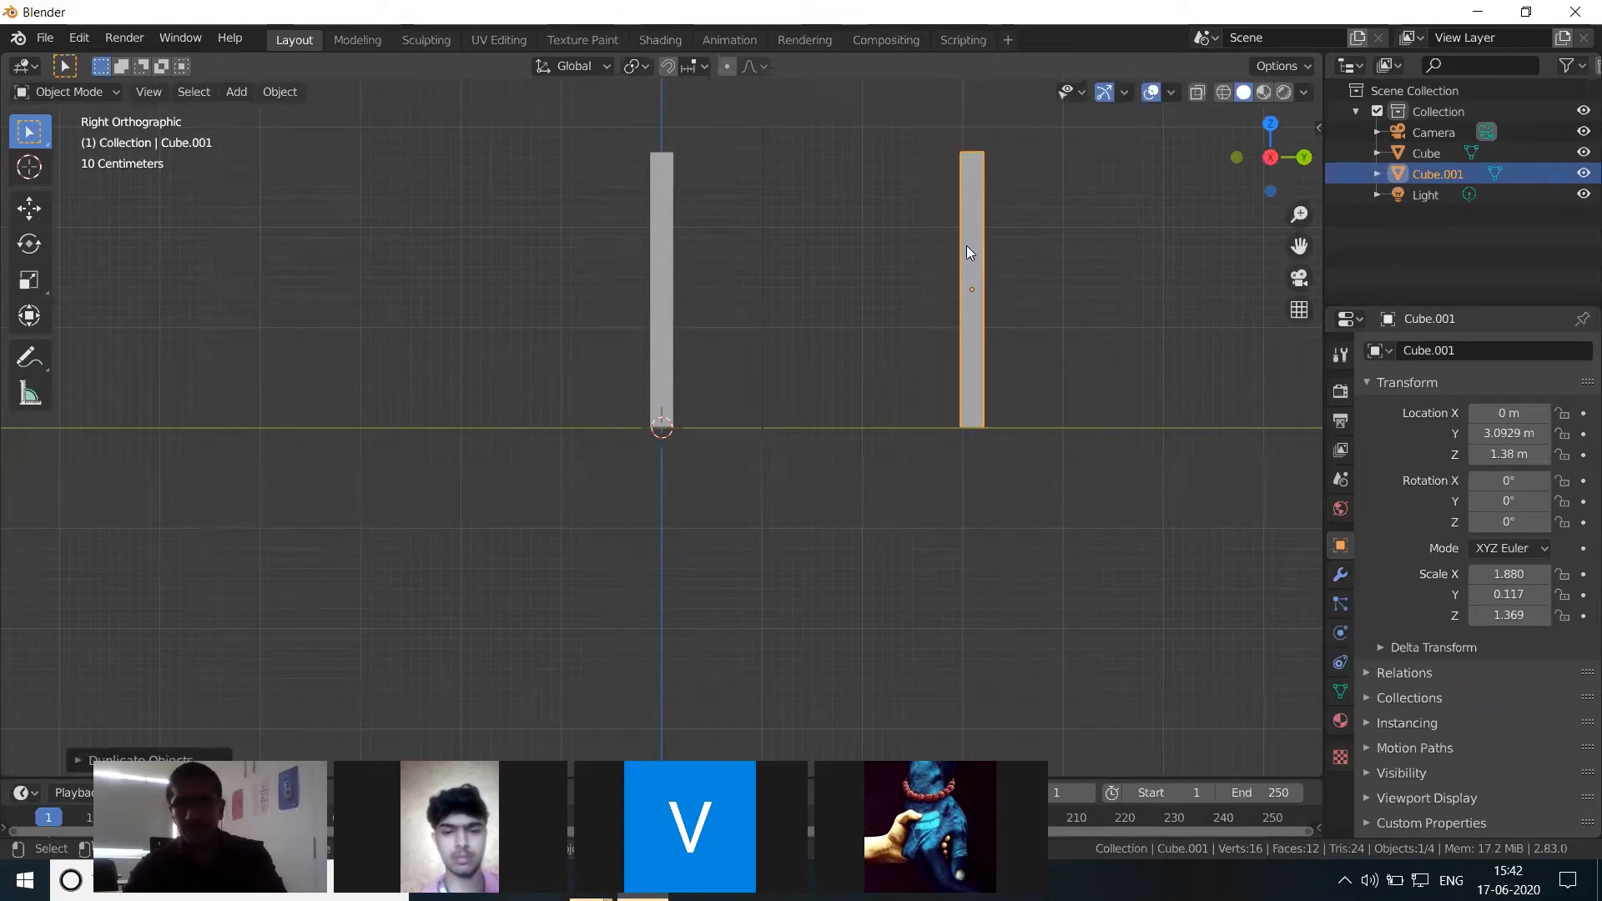
pyautogui.moveTo(1525, 456)
pyautogui.mouseDown()
pyautogui.moveTo(1502, 457)
pyautogui.moveTo(1524, 457)
pyautogui.mouseUp()
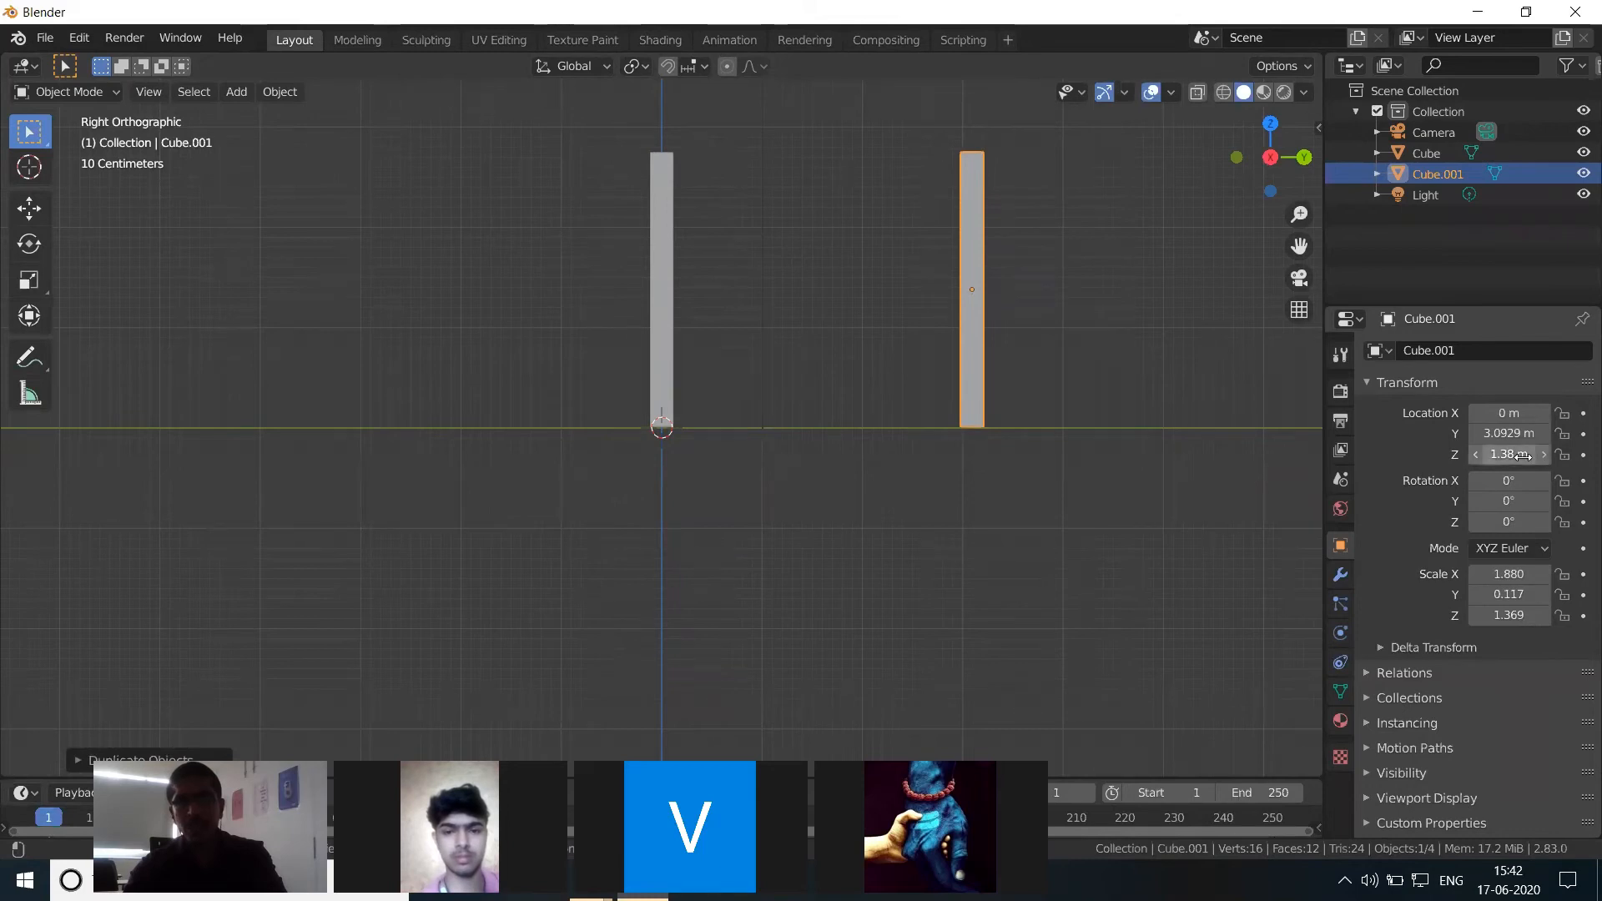
pyautogui.click(1203, 345)
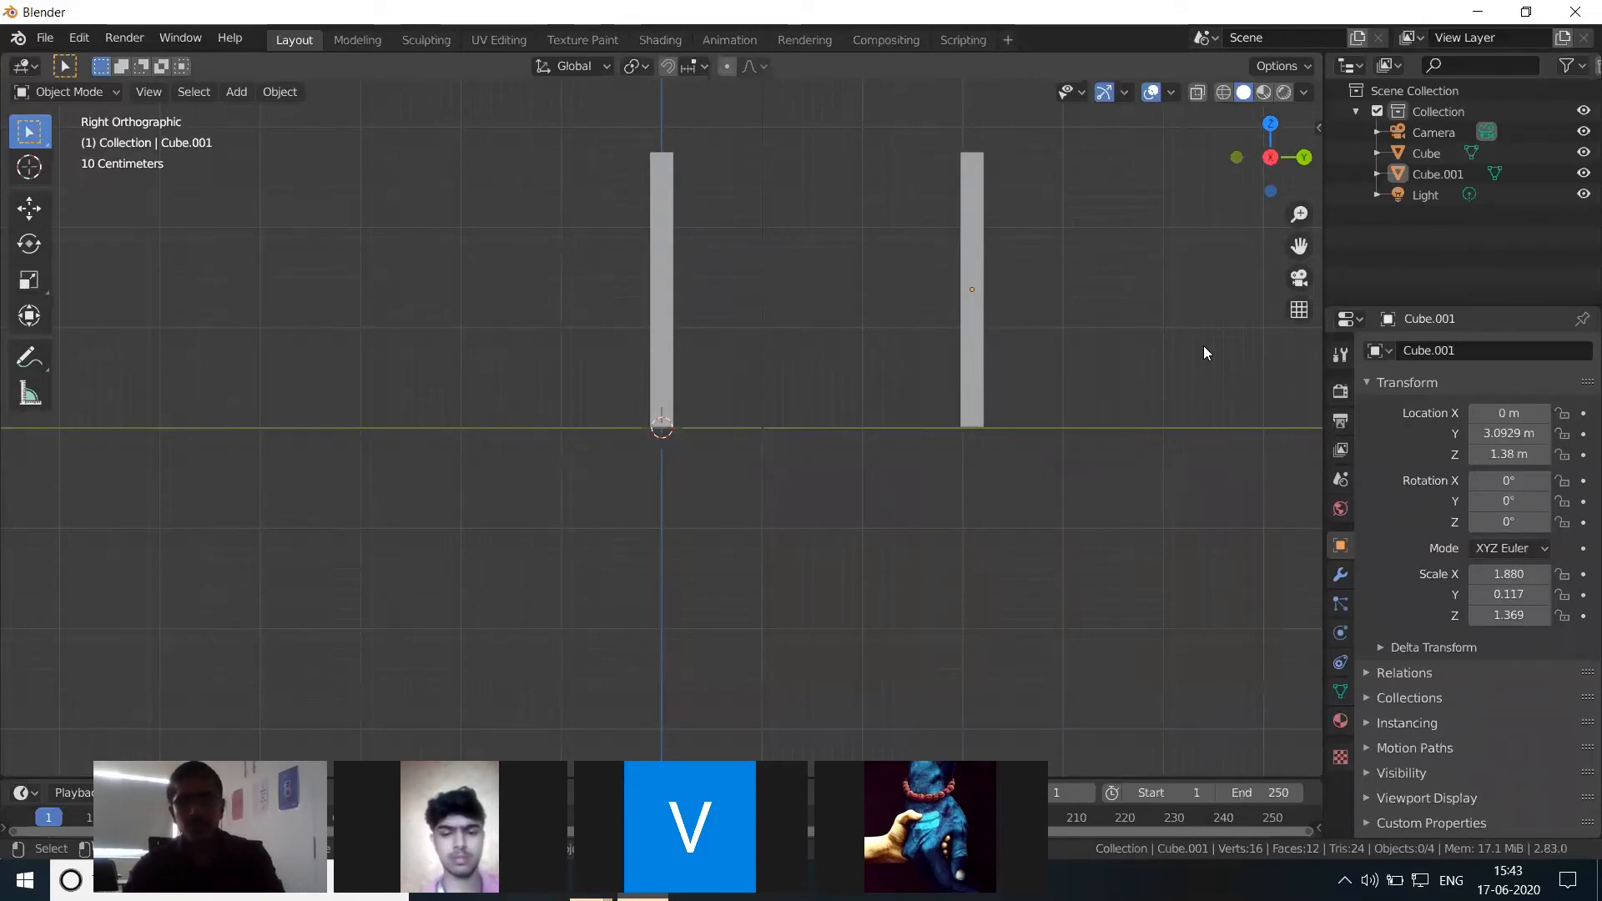
# Step: In front view, practise box-selecting both slabs and selecting all objects, clearing the selection each time
pyautogui.press('KP_1')
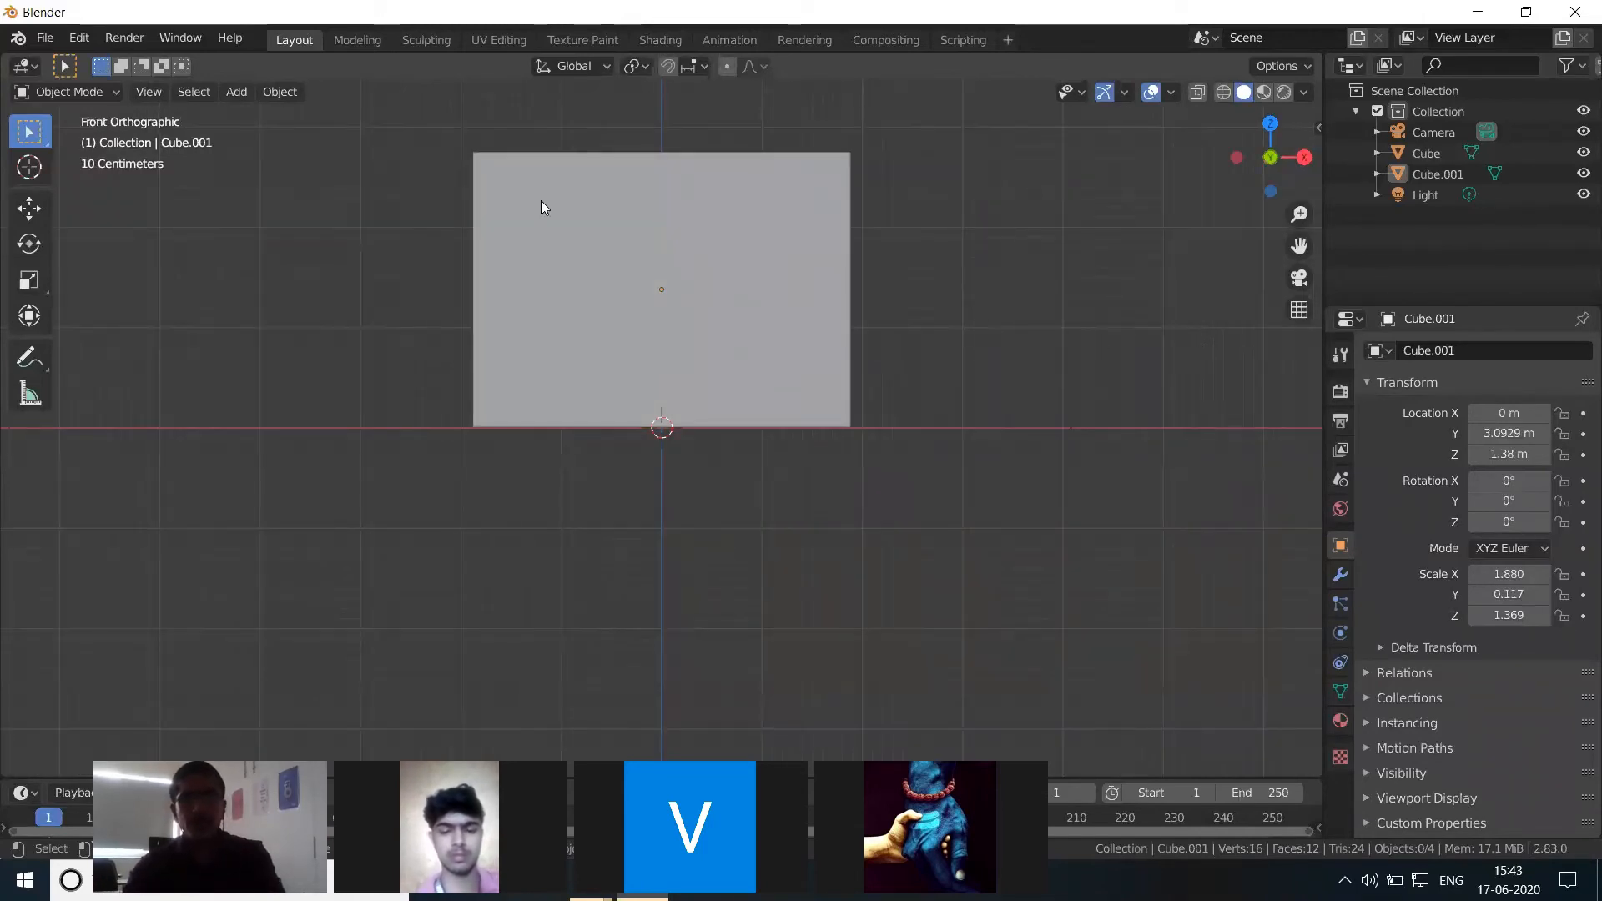
pyautogui.moveTo(448, 139); pyautogui.dragTo(868, 503)
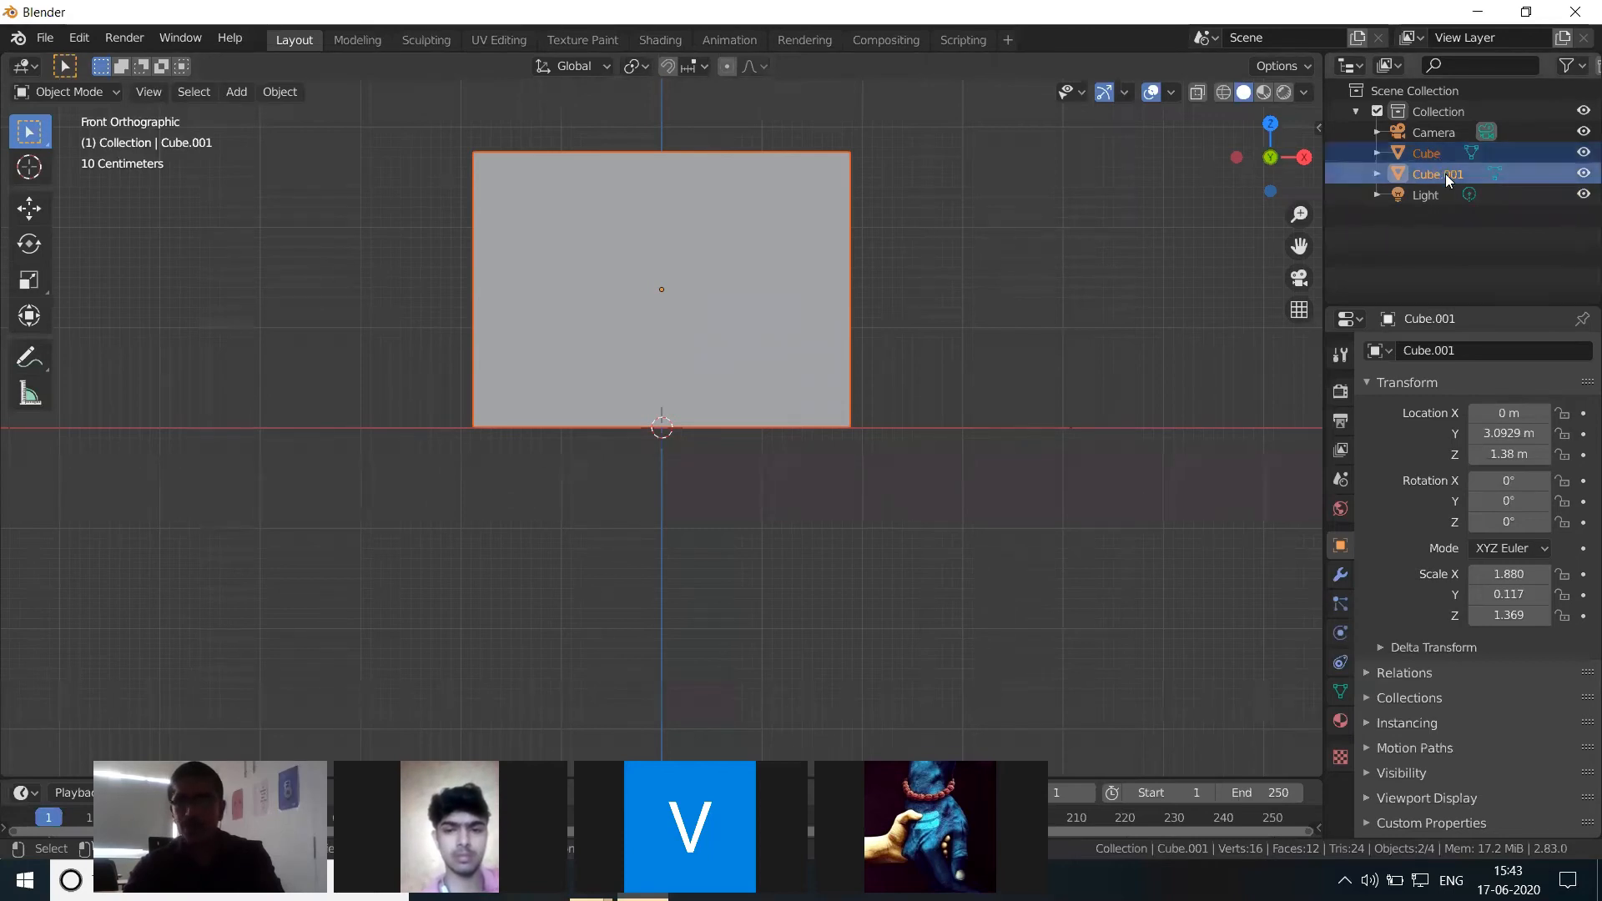
pyautogui.click(364, 271)
pyautogui.moveTo(364, 271); pyautogui.dragTo(1036, 273)
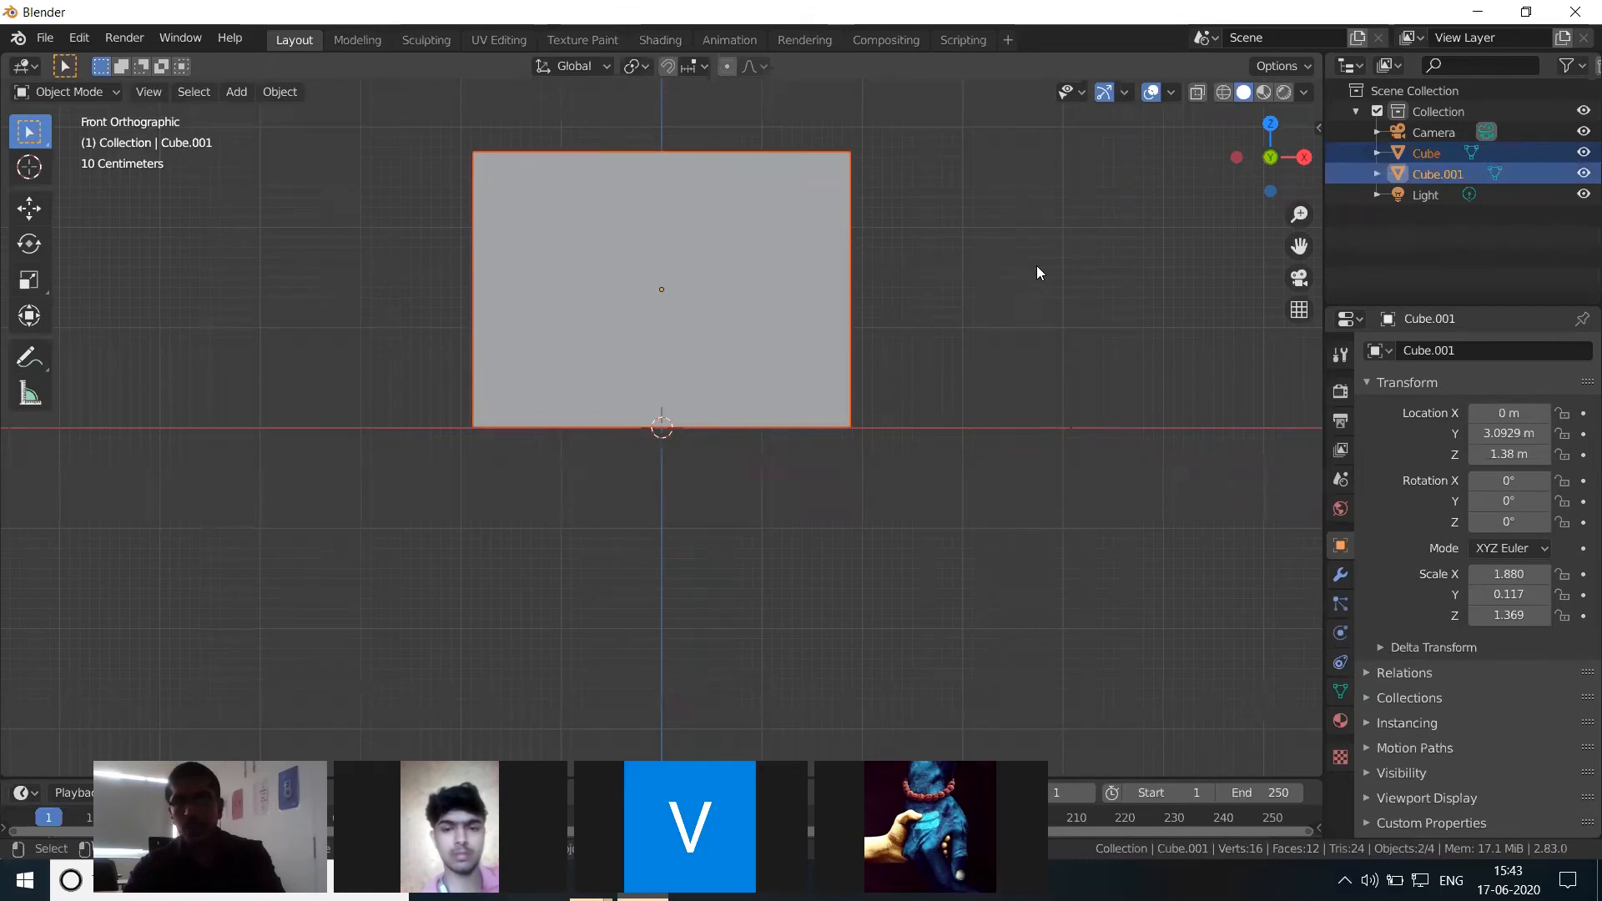
pyautogui.click(1037, 273)
pyautogui.moveTo(427, 221); pyautogui.dragTo(1008, 259)
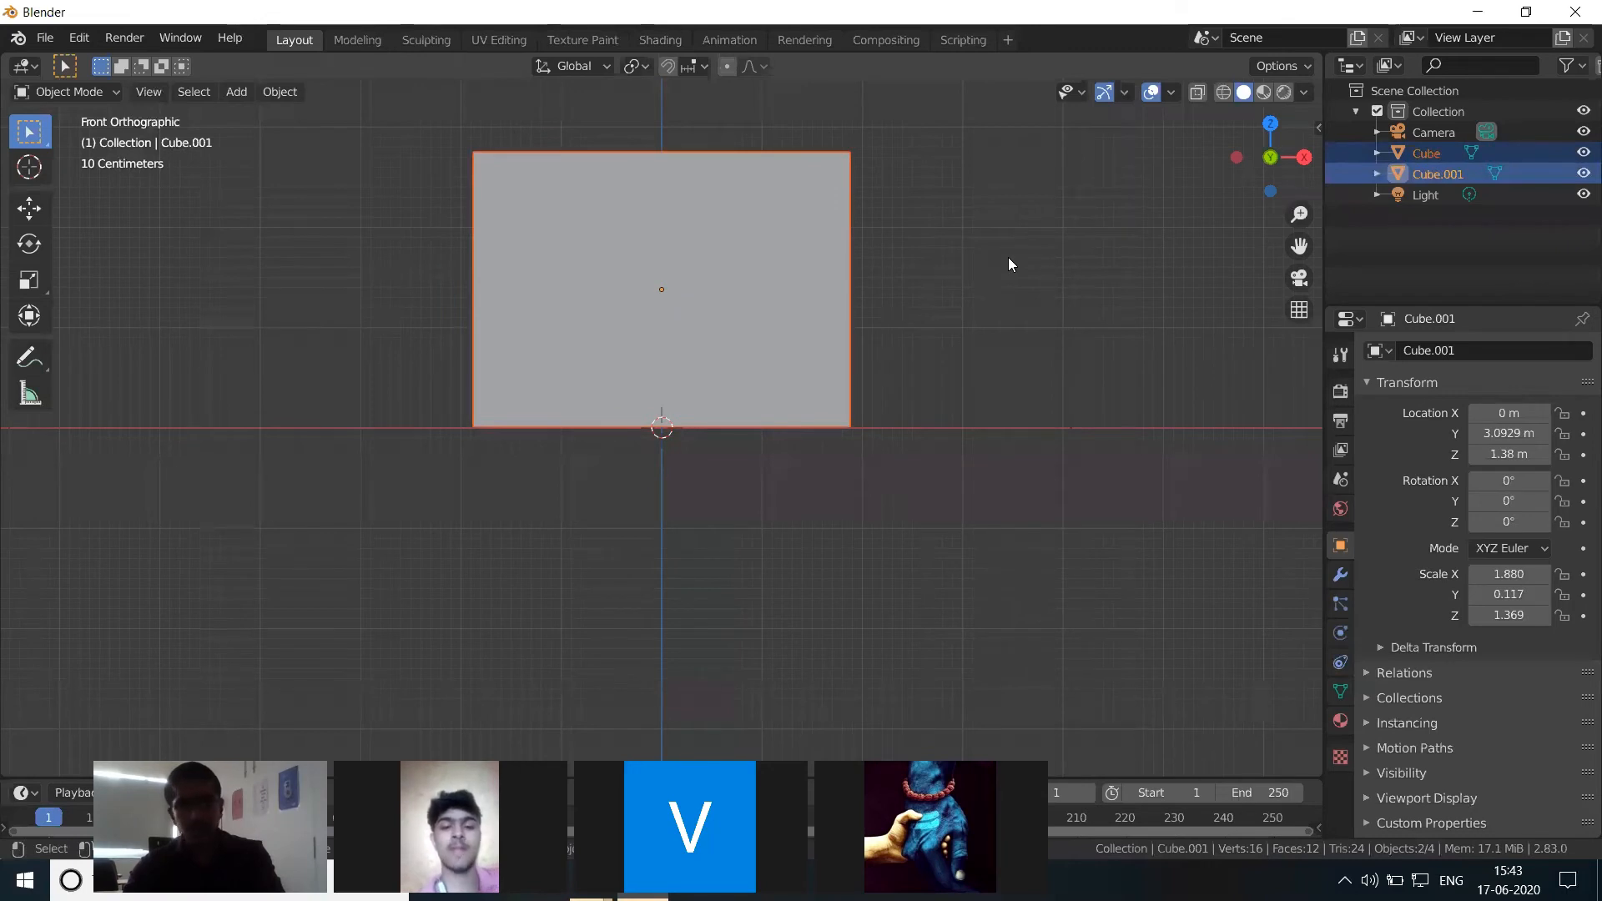
pyautogui.click(1008, 264)
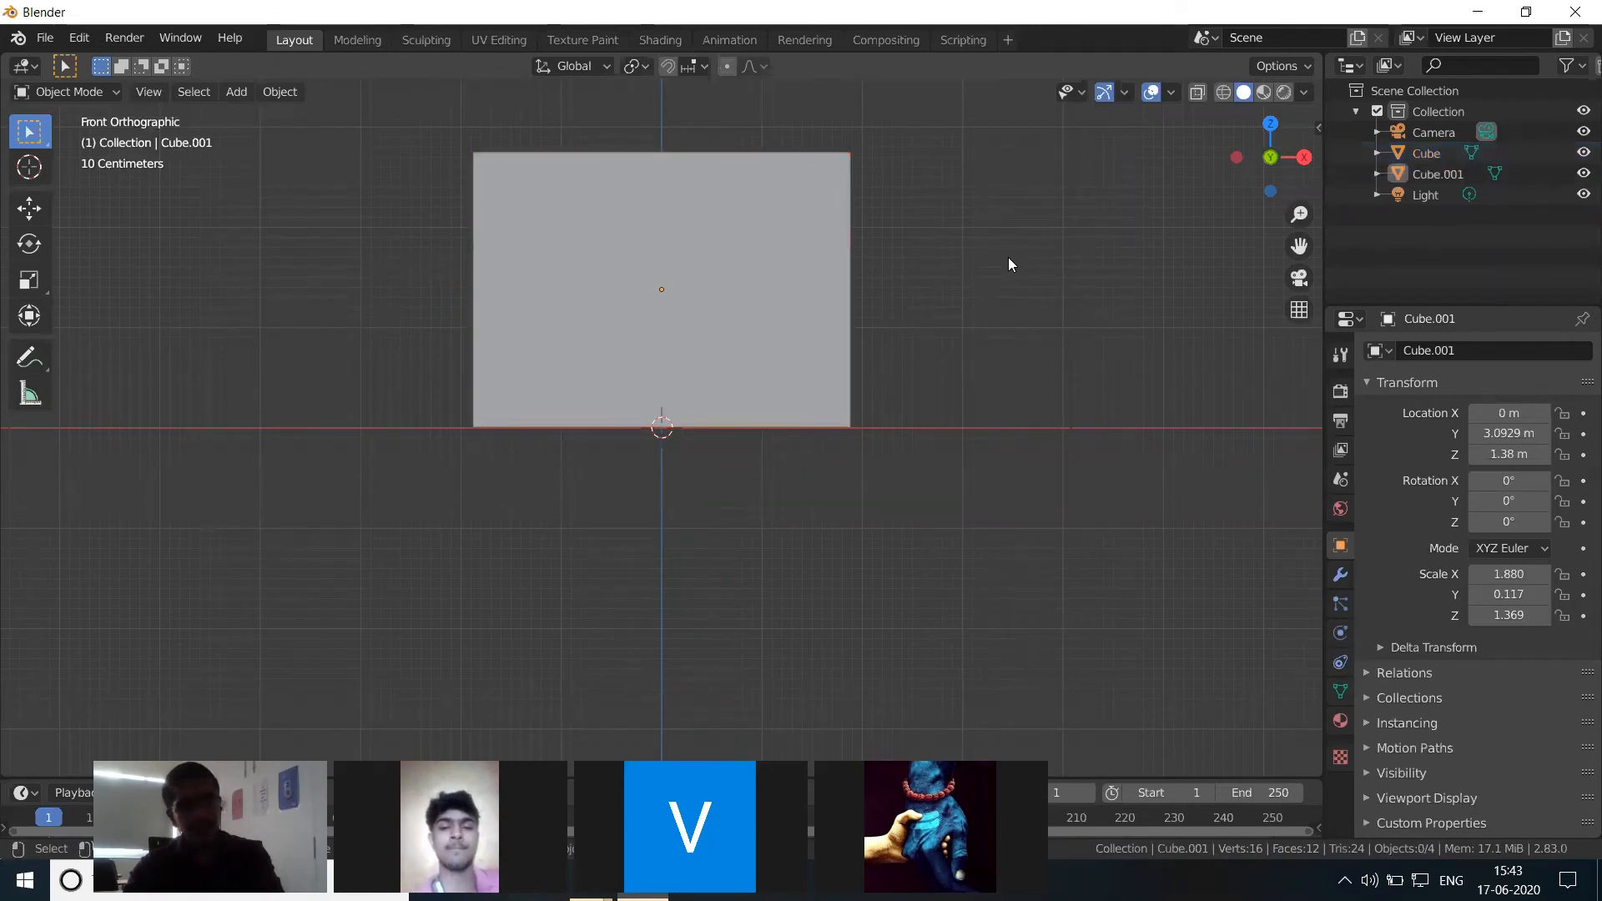
pyautogui.press('a')
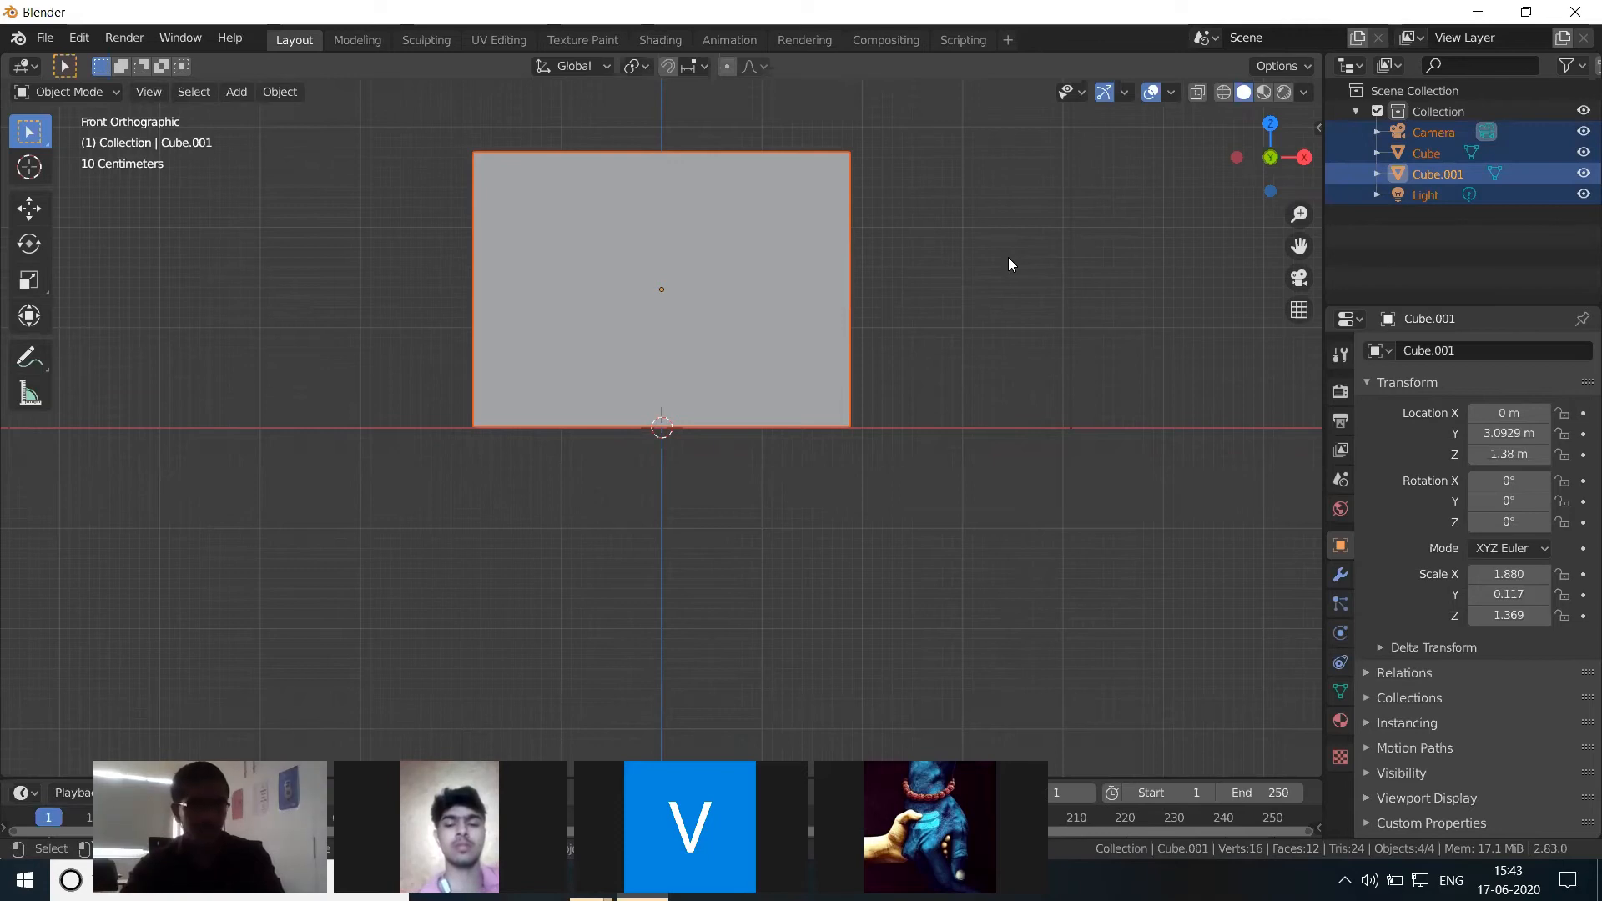
pyautogui.hotkey('alt', 'a')
# Step: Select both slabs and scale them along the global X axis to about 0.188, making narrow pillars
pyautogui.moveTo(373, 241); pyautogui.dragTo(910, 253)
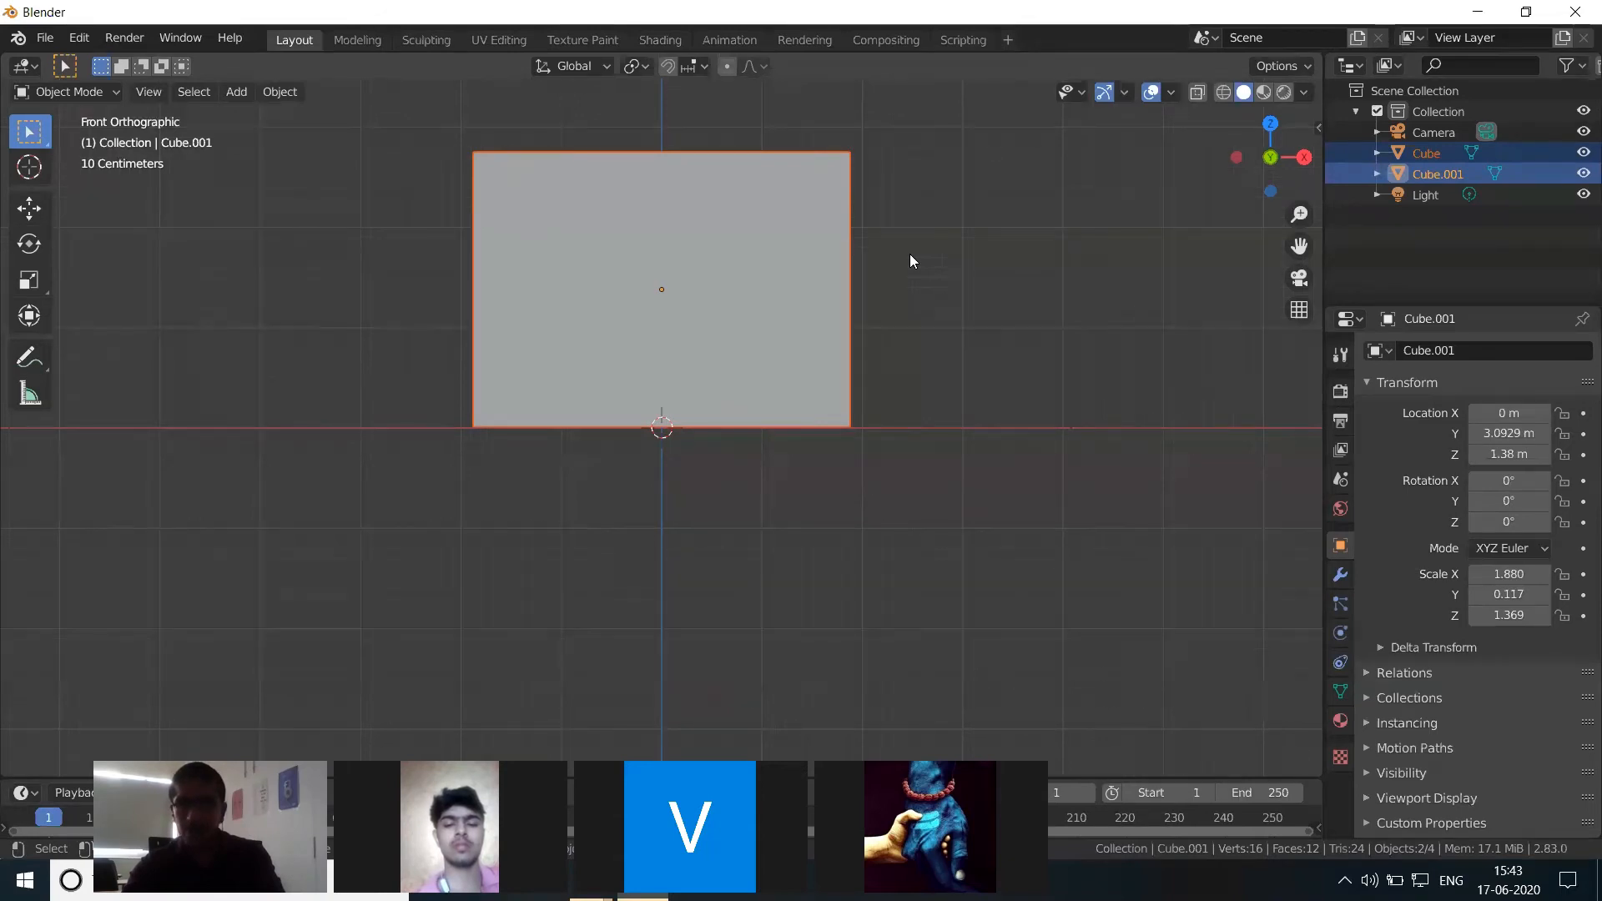
pyautogui.press('s')
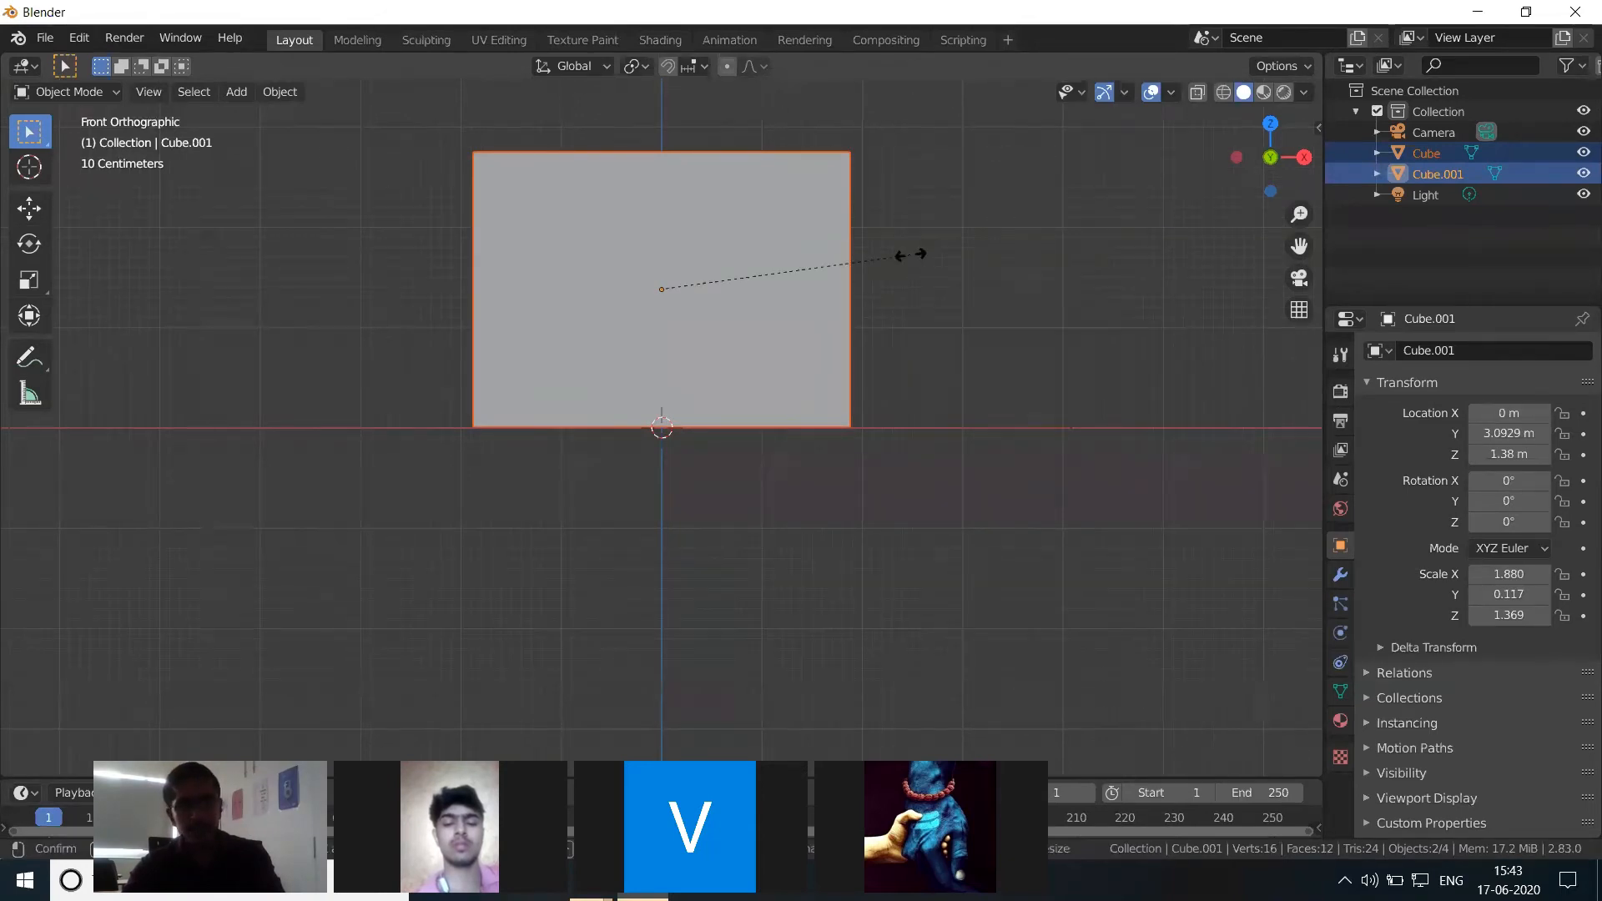
pyautogui.press('x')
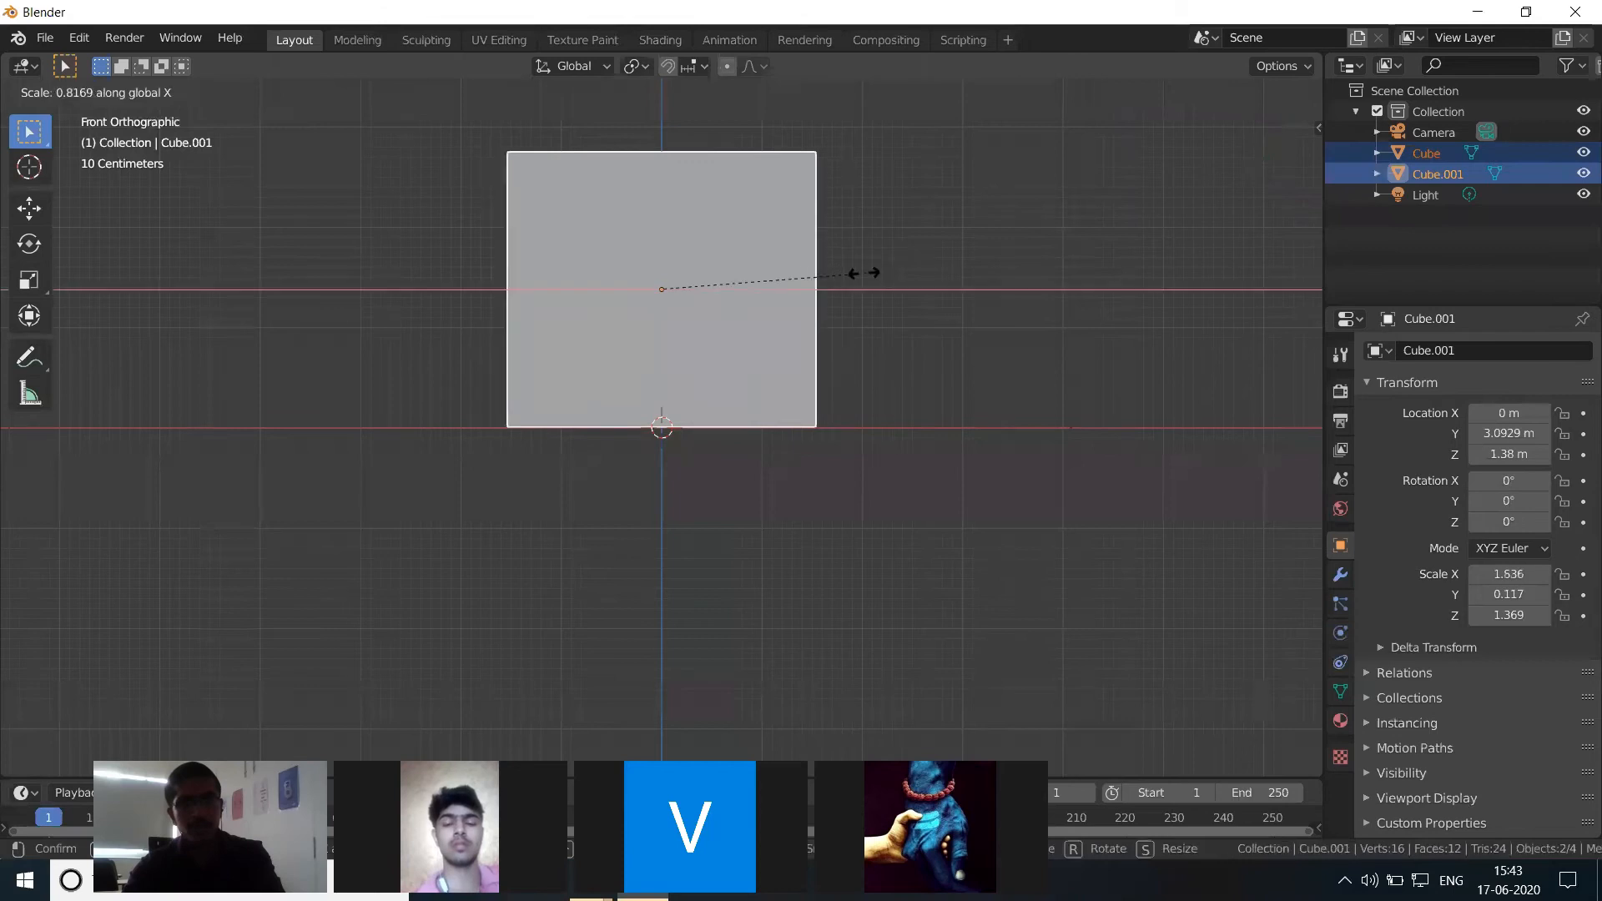
pyautogui.click(686, 289)
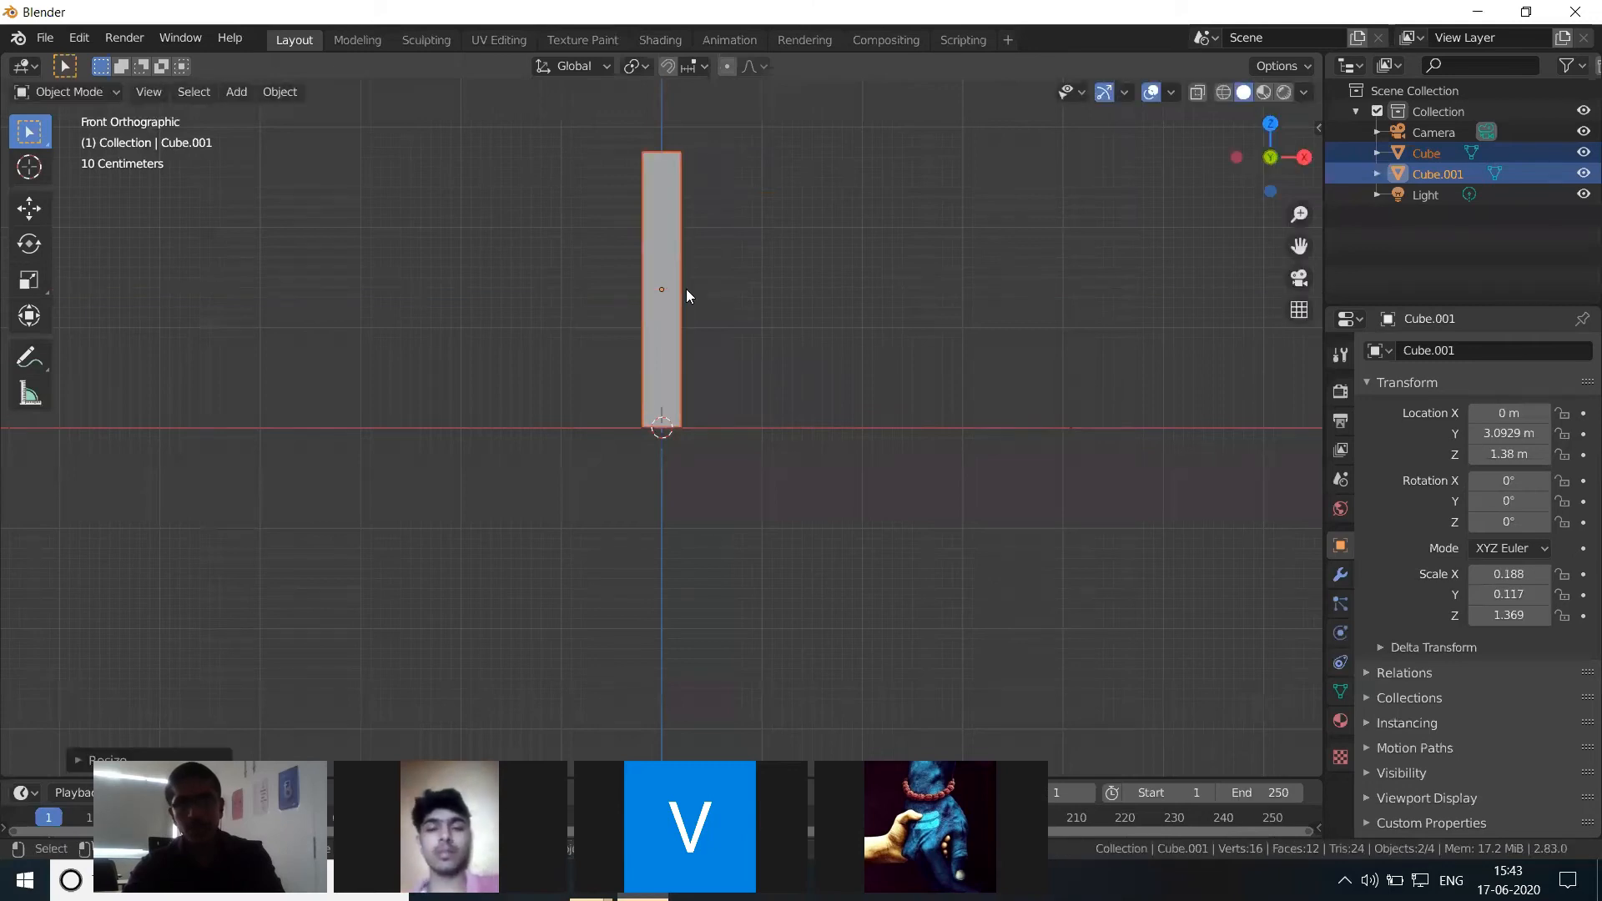
# Step: In top view, select both pillars, duplicate them and place the copies at about X 0.737 m beside the originals
pyautogui.press('KP_7')
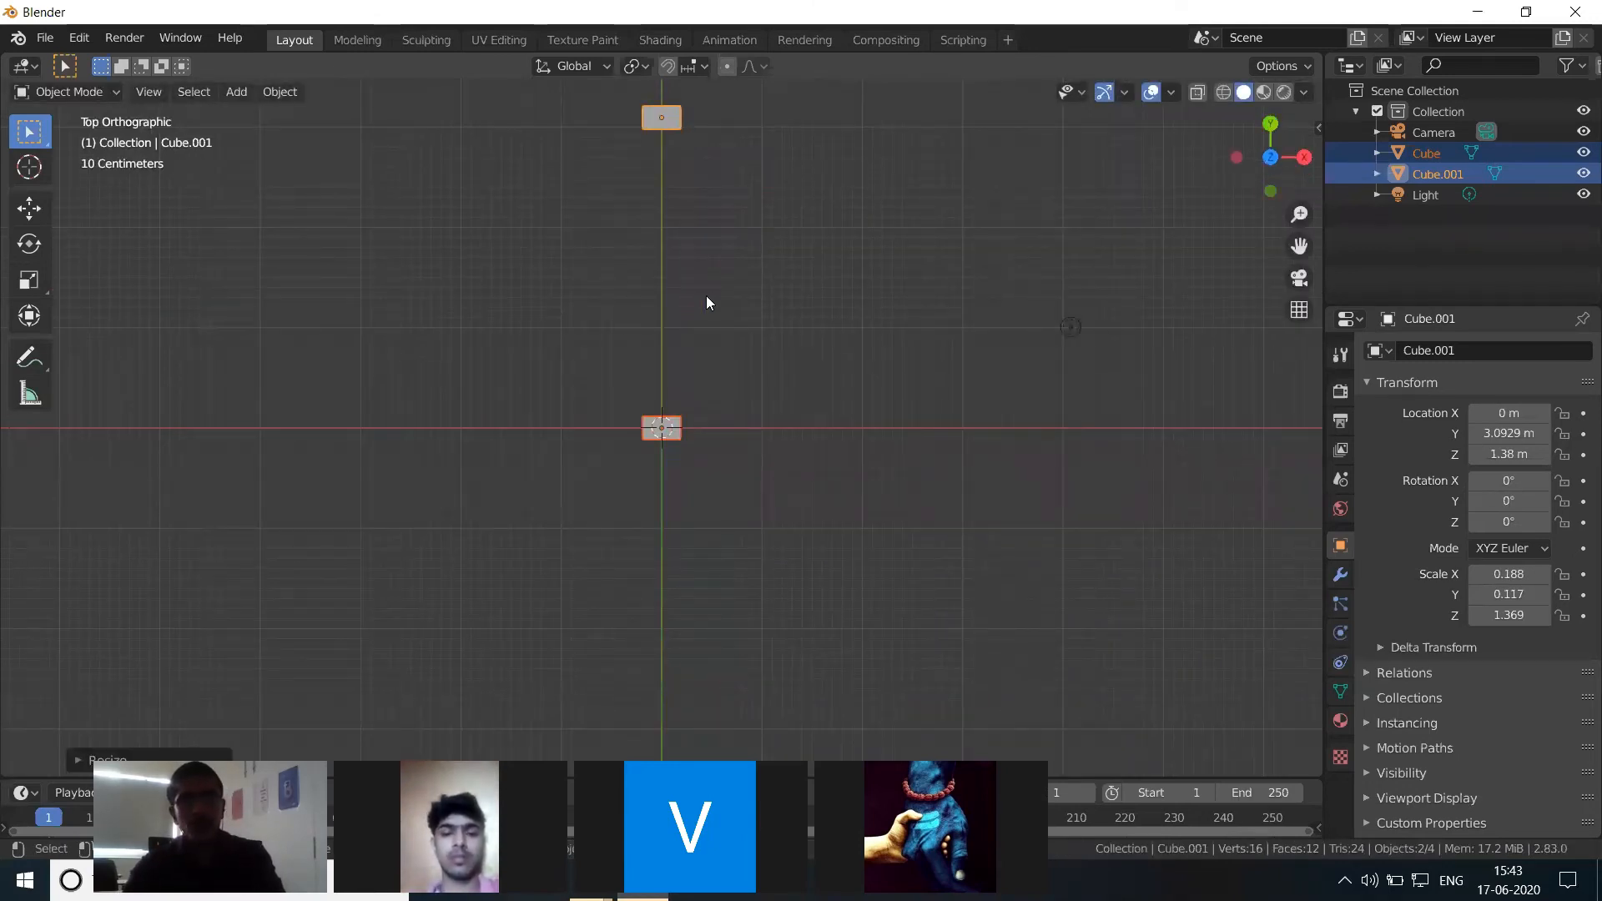
pyautogui.click(715, 424)
pyautogui.moveTo(613, 101); pyautogui.dragTo(753, 474)
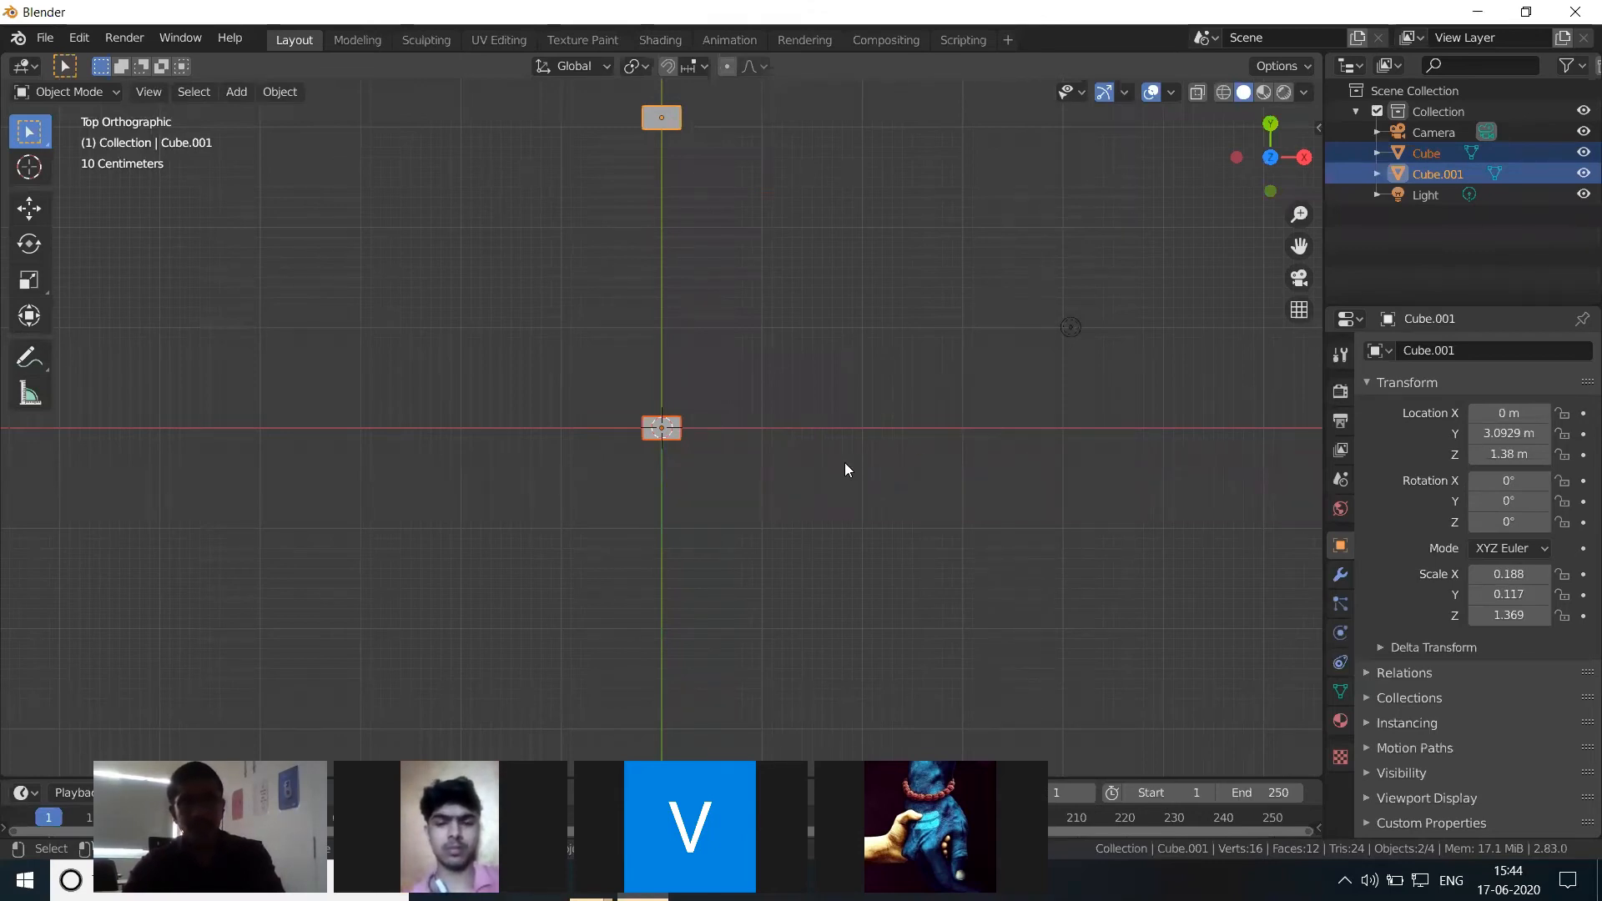
pyautogui.moveTo(806, 505); pyautogui.dragTo(581, 90)
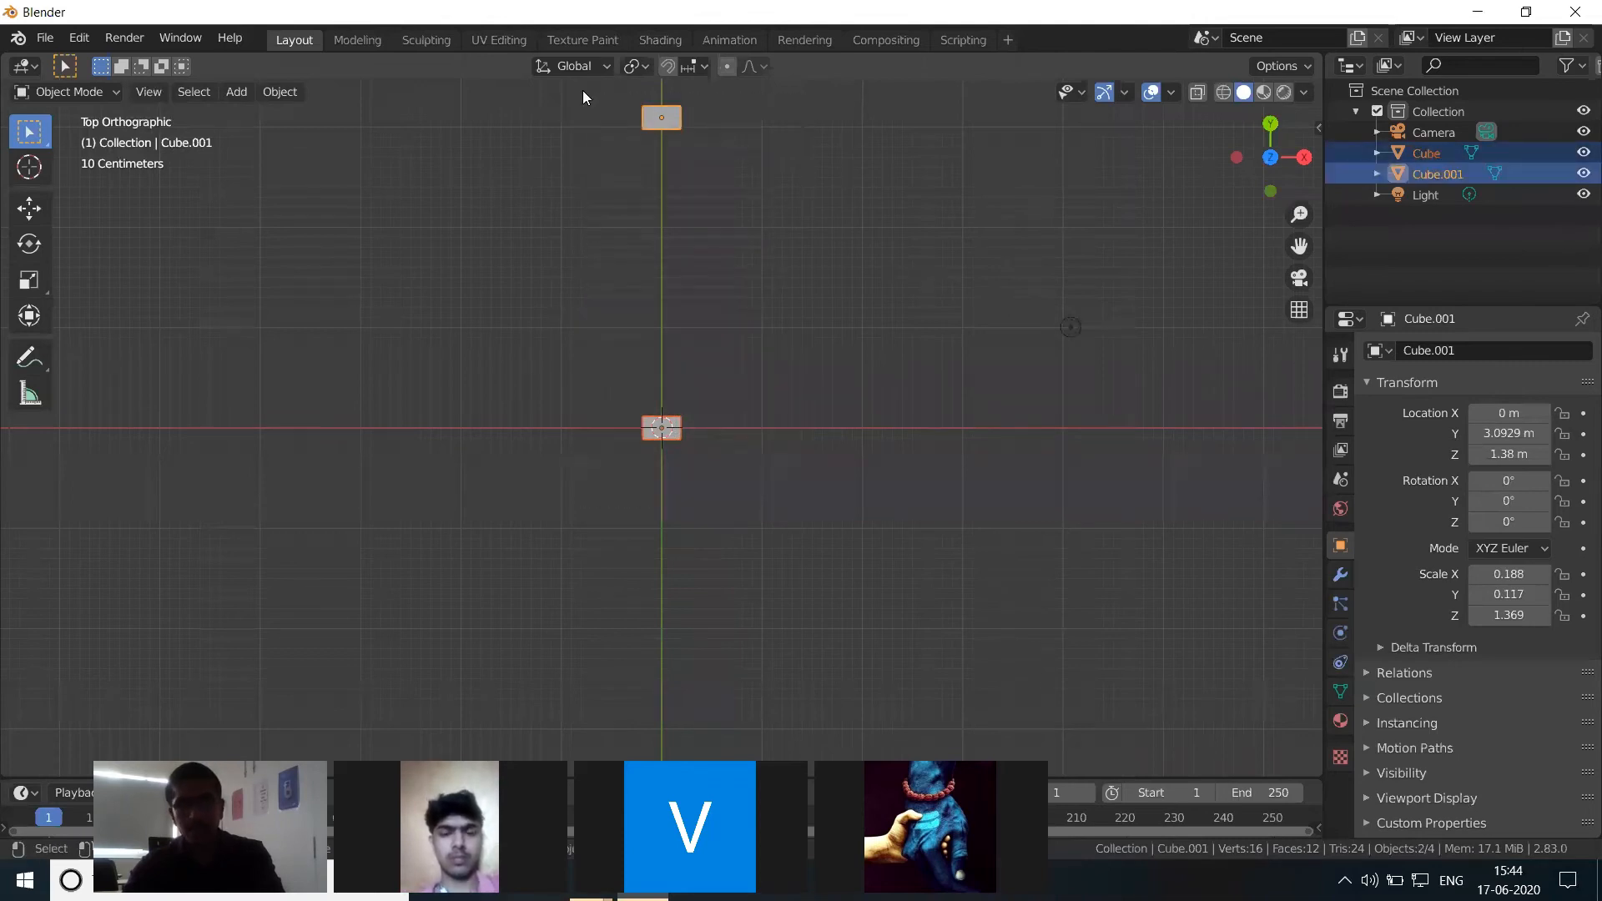
pyautogui.hotkey('shift', 'd')
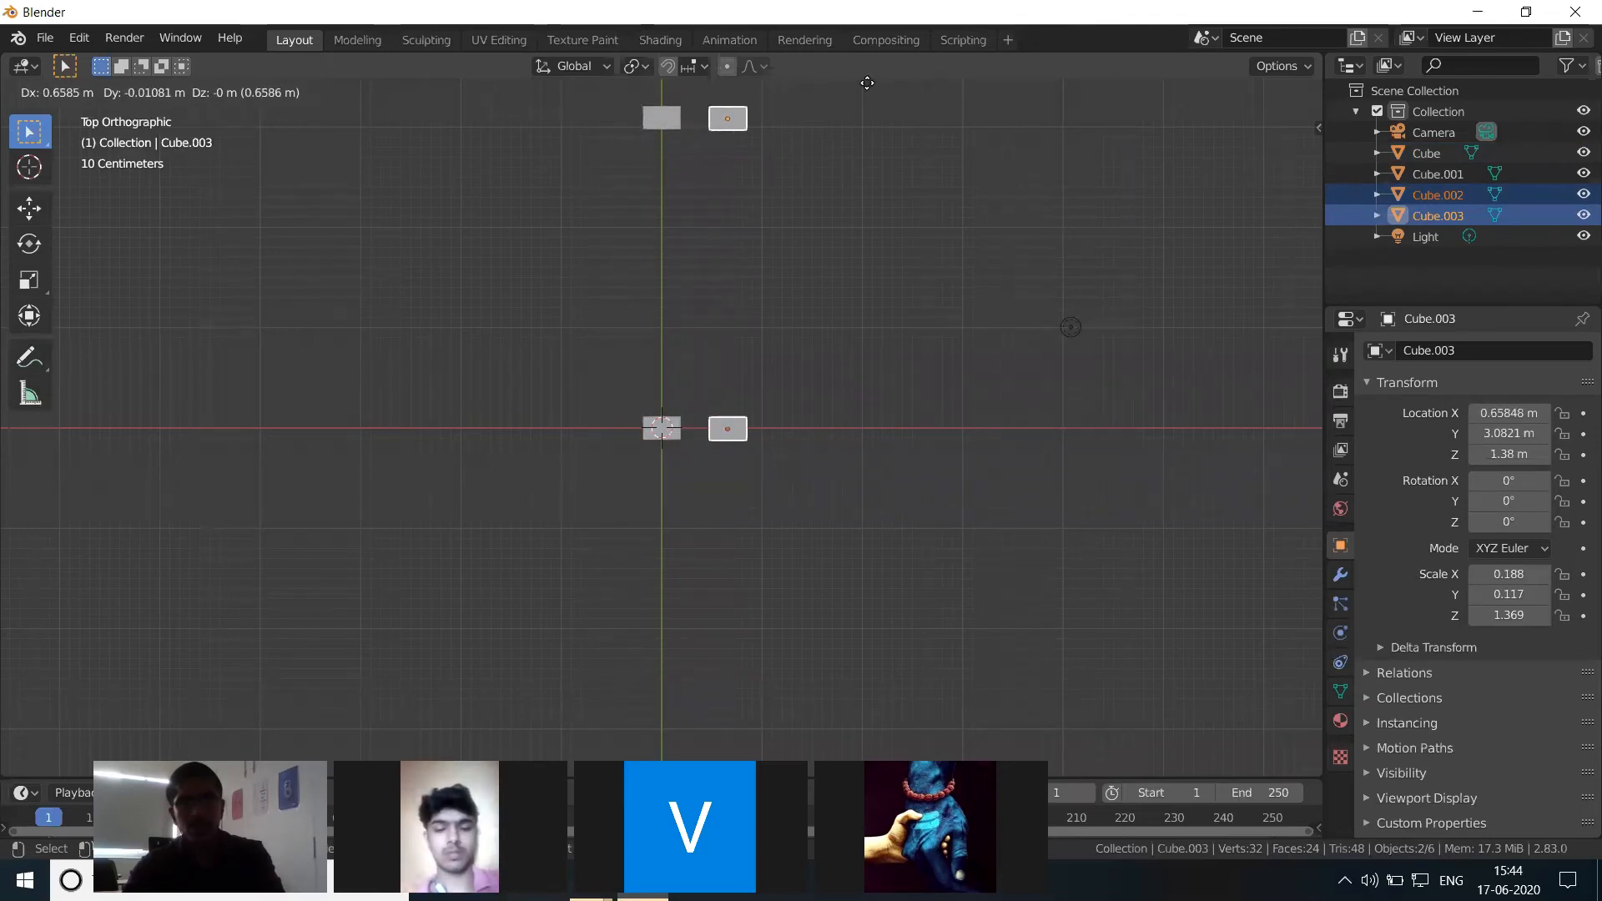
pyautogui.click(887, 82)
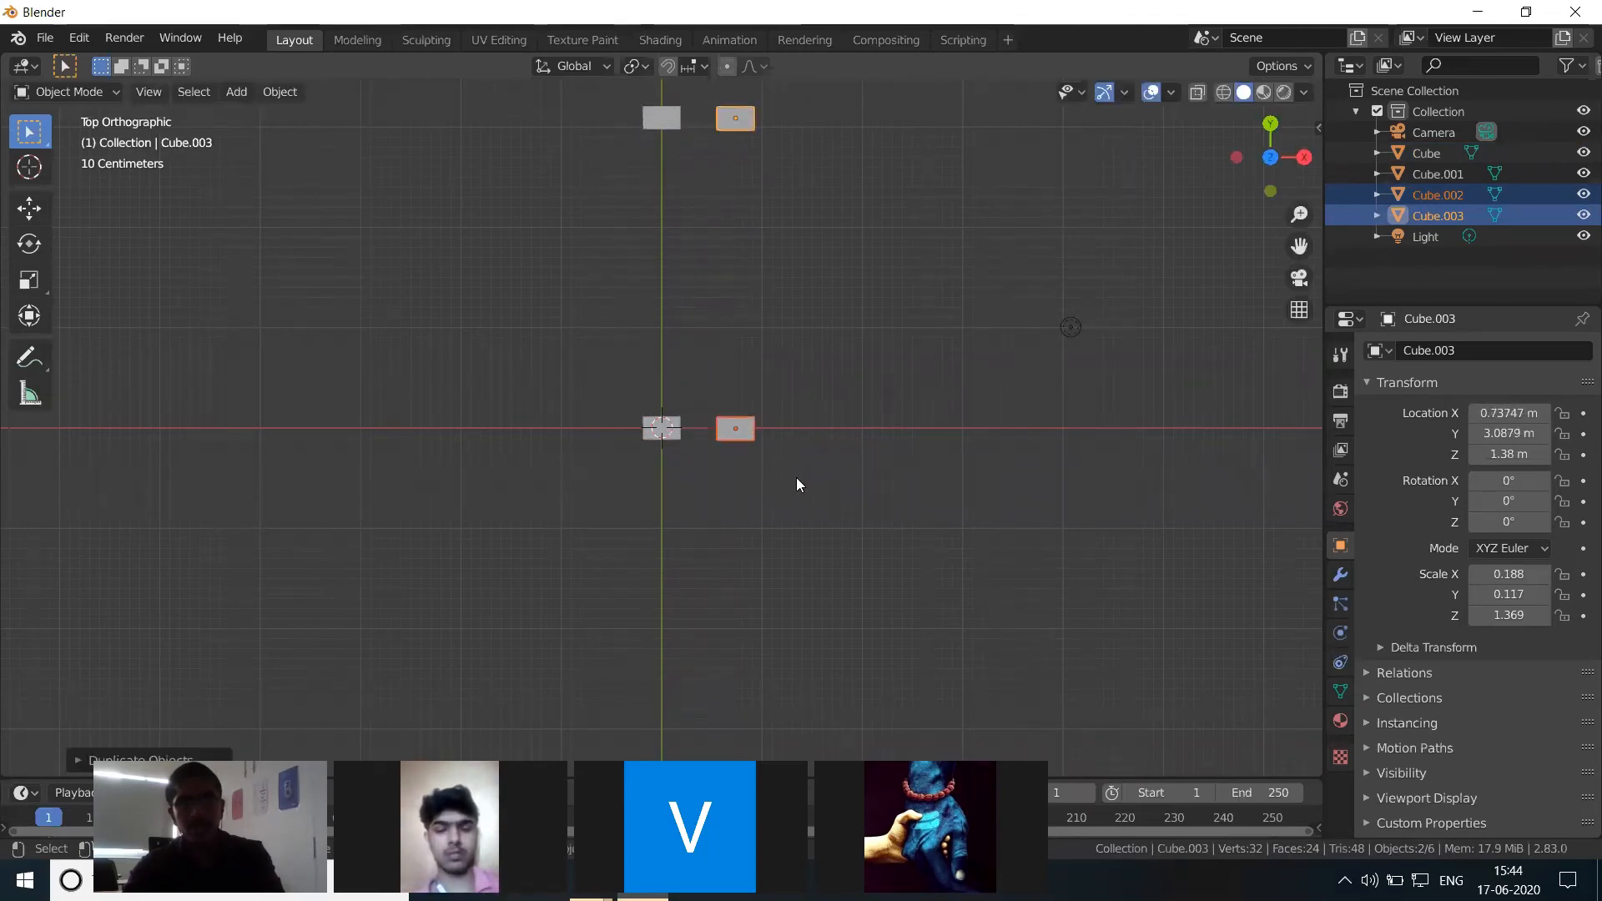
# Step: Try changing the Y location of the copied pillar, and undo the change
pyautogui.moveTo(798, 478); pyautogui.dragTo(711, 84)
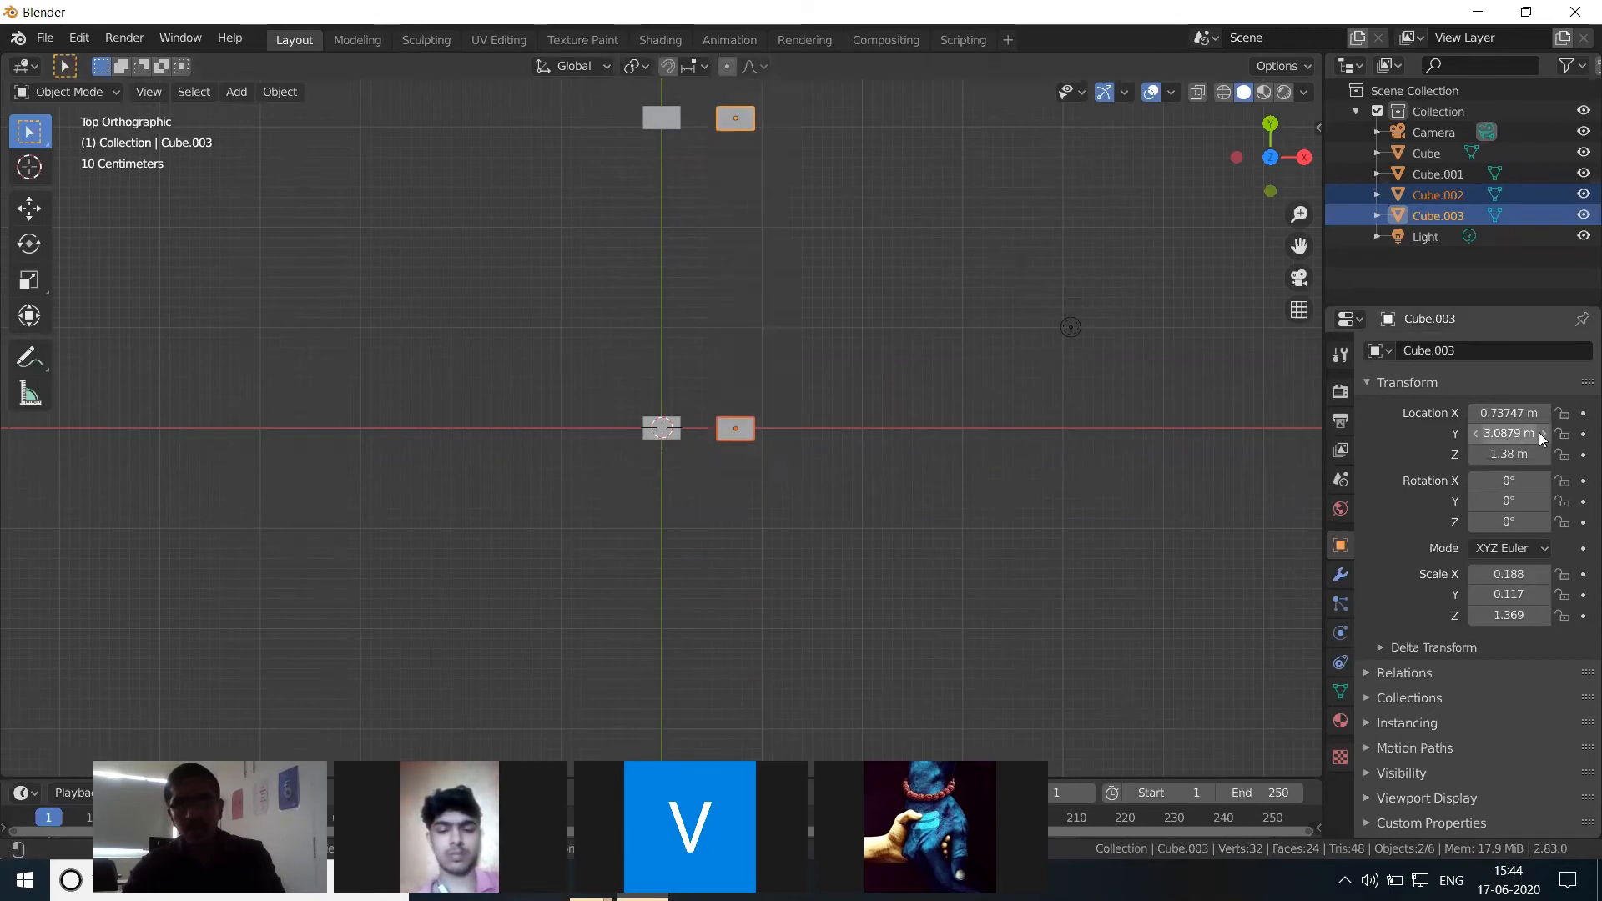
pyautogui.moveTo(1527, 434); pyautogui.dragTo(1601, 412)
pyautogui.hotkey('ctrl', 'z')
pyautogui.hotkey('ctrl', 'z')
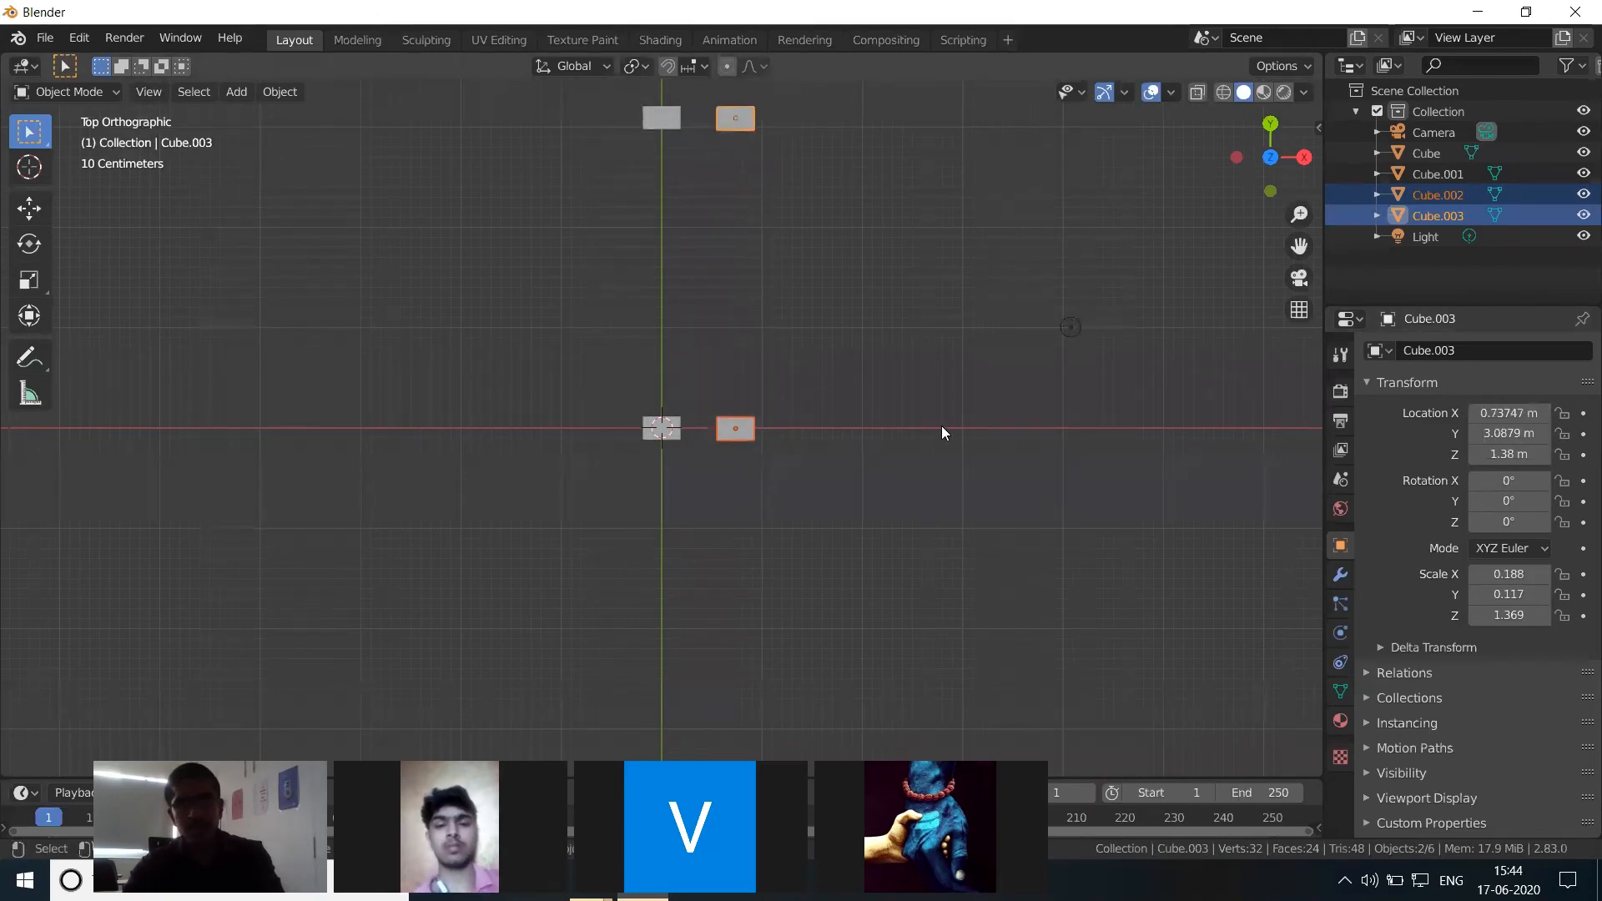
# Step: Move the two copied pillars along the X axis to about 4.79 m with the Move tool, and deselect them
pyautogui.moveTo(851, 526); pyautogui.dragTo(709, 79)
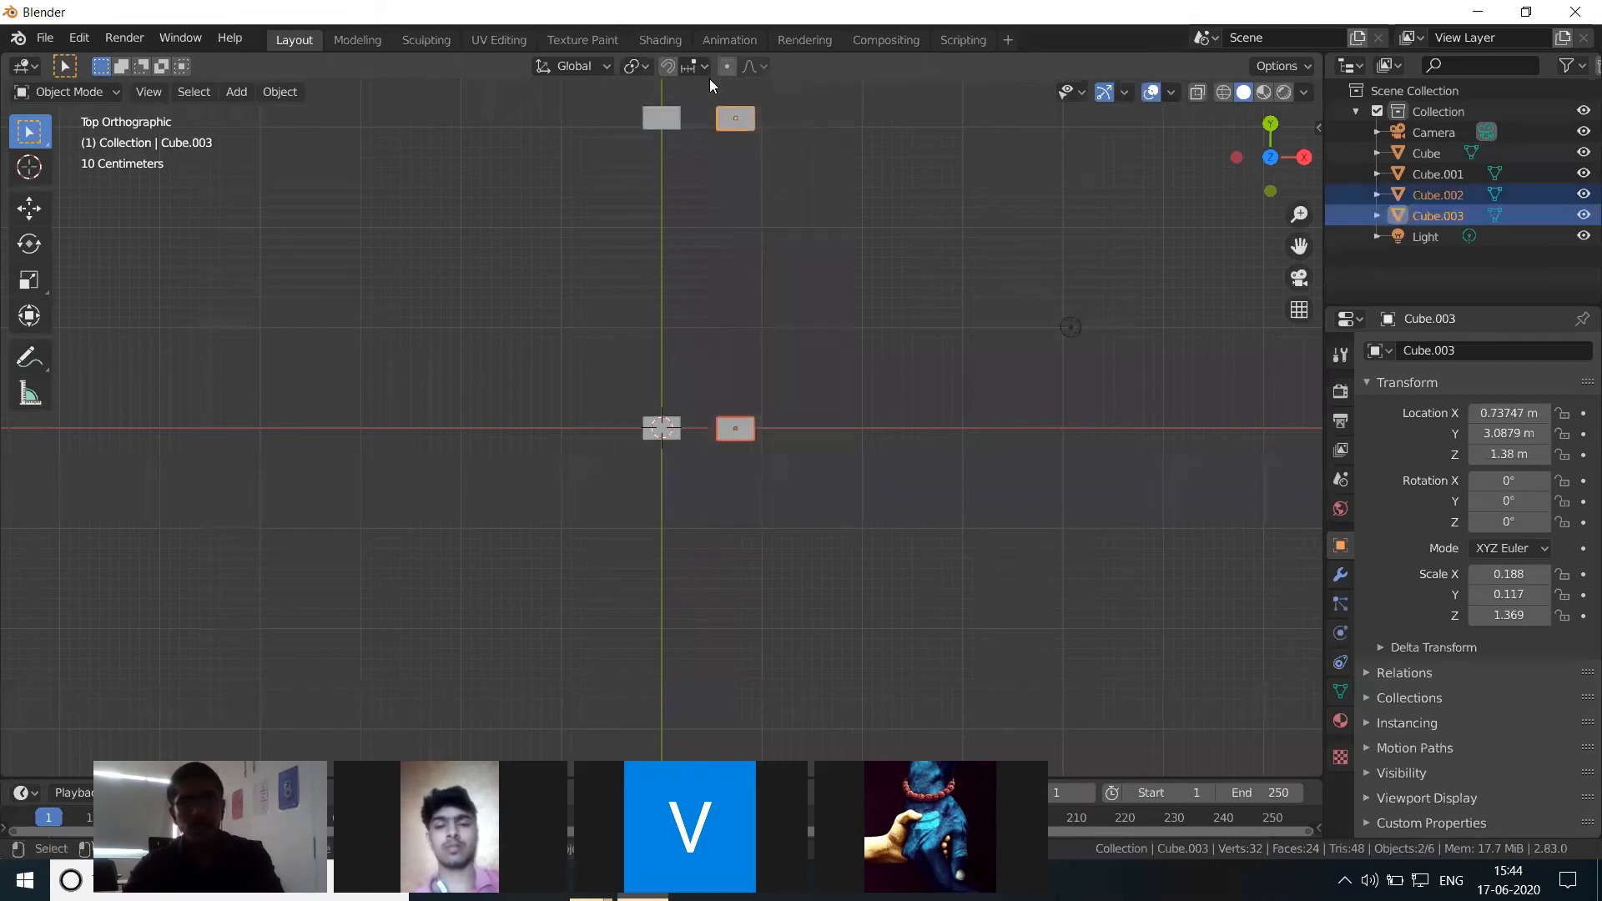
pyautogui.click(41, 210)
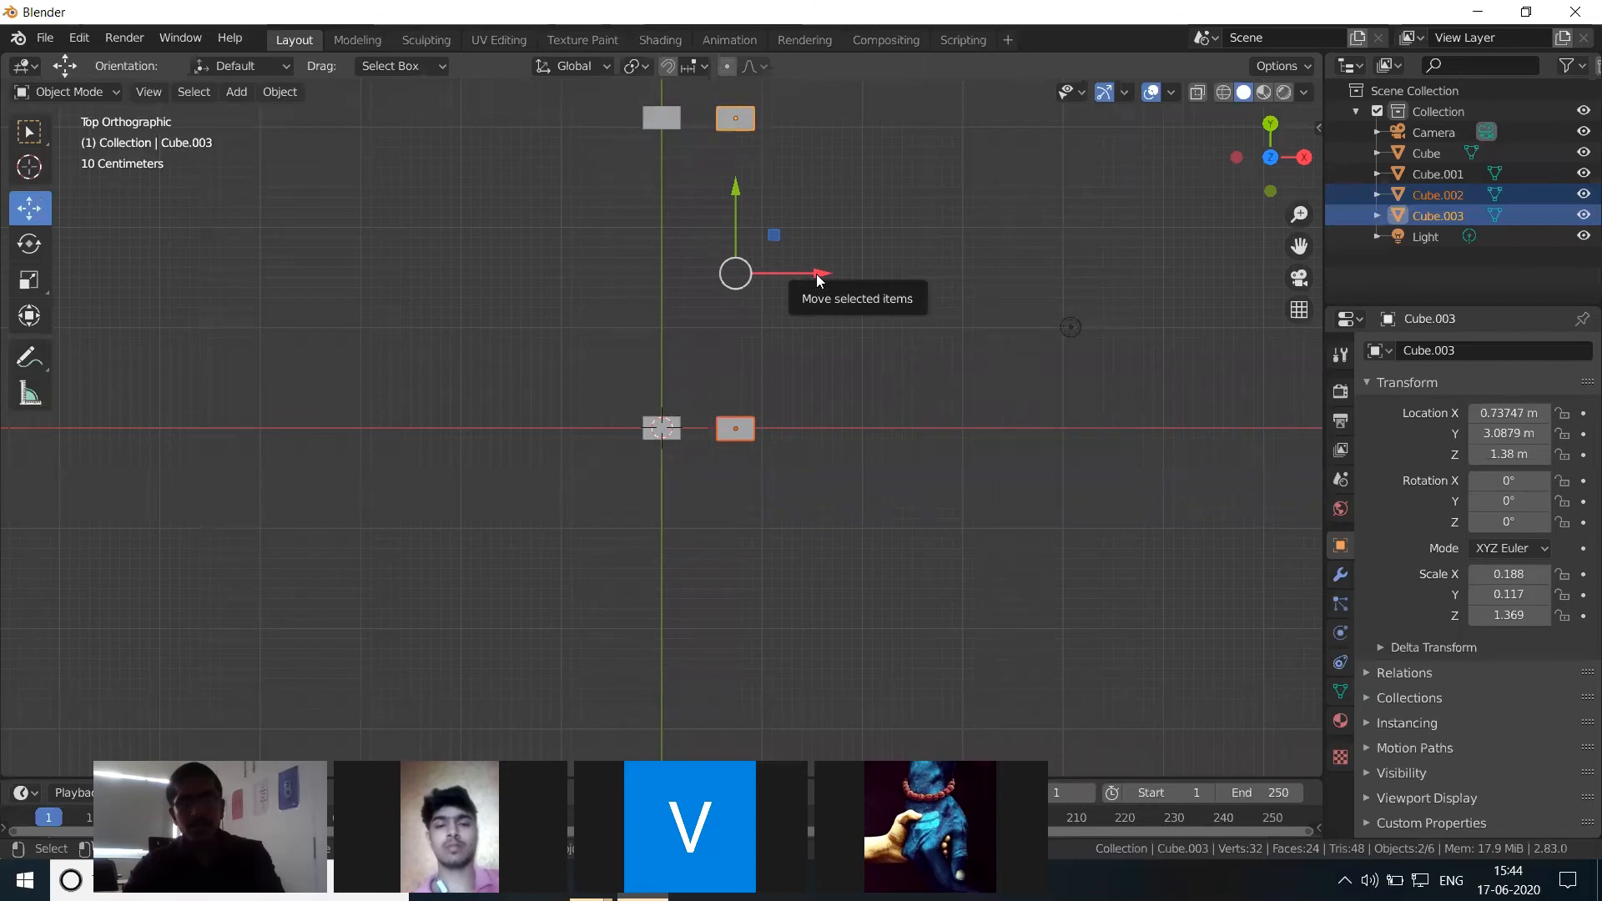
pyautogui.moveTo(819, 276); pyautogui.dragTo(1229, 333)
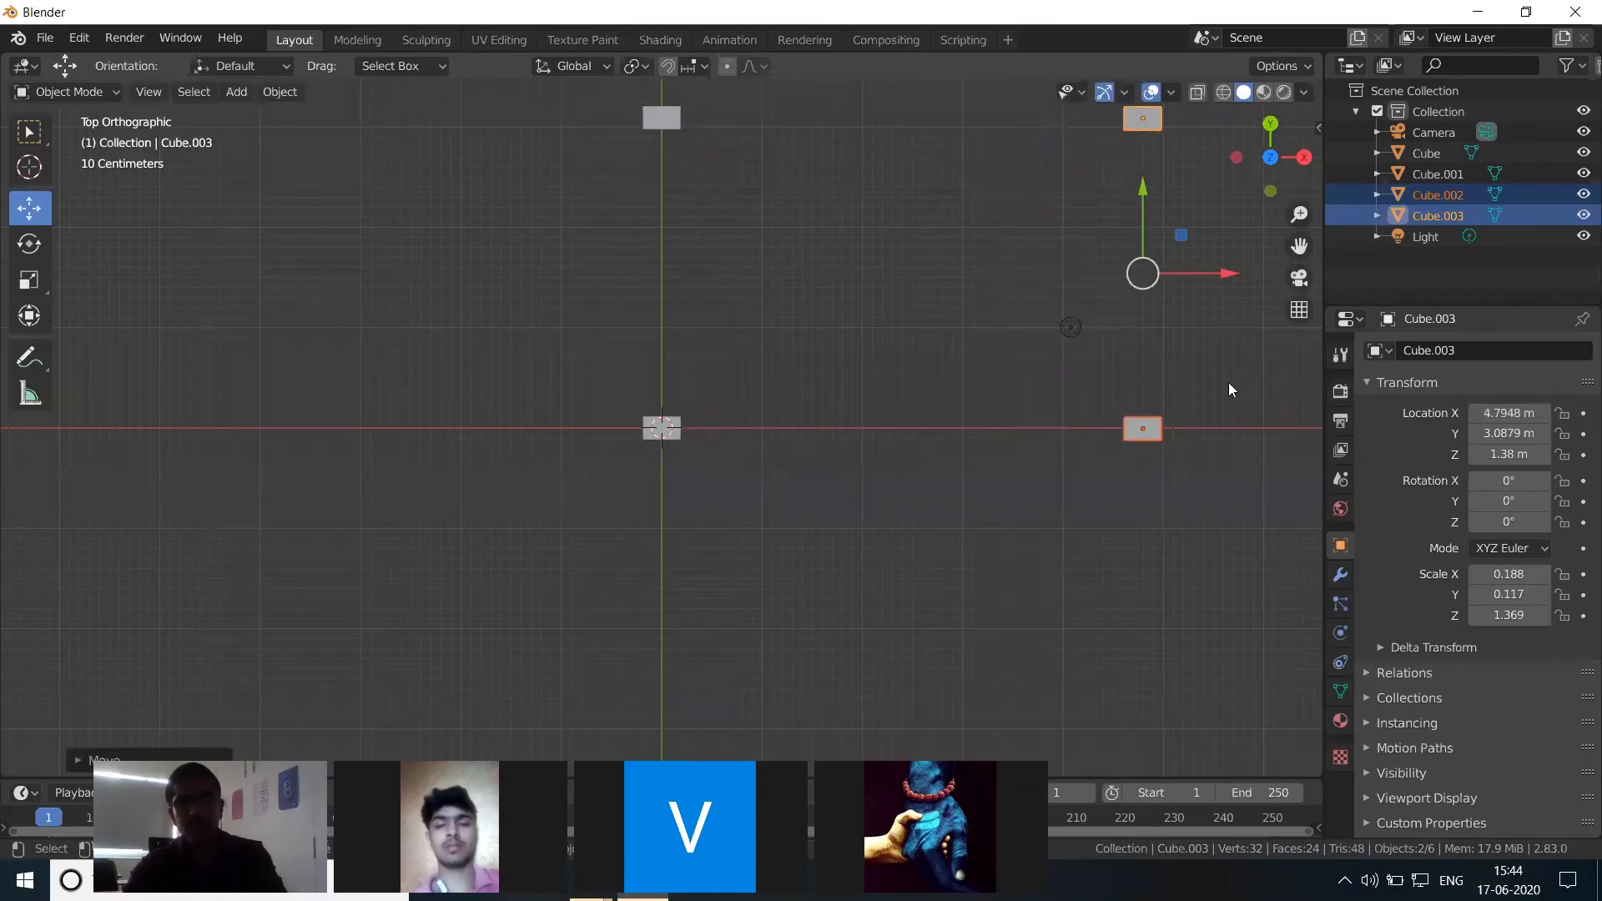
pyautogui.click(1221, 377)
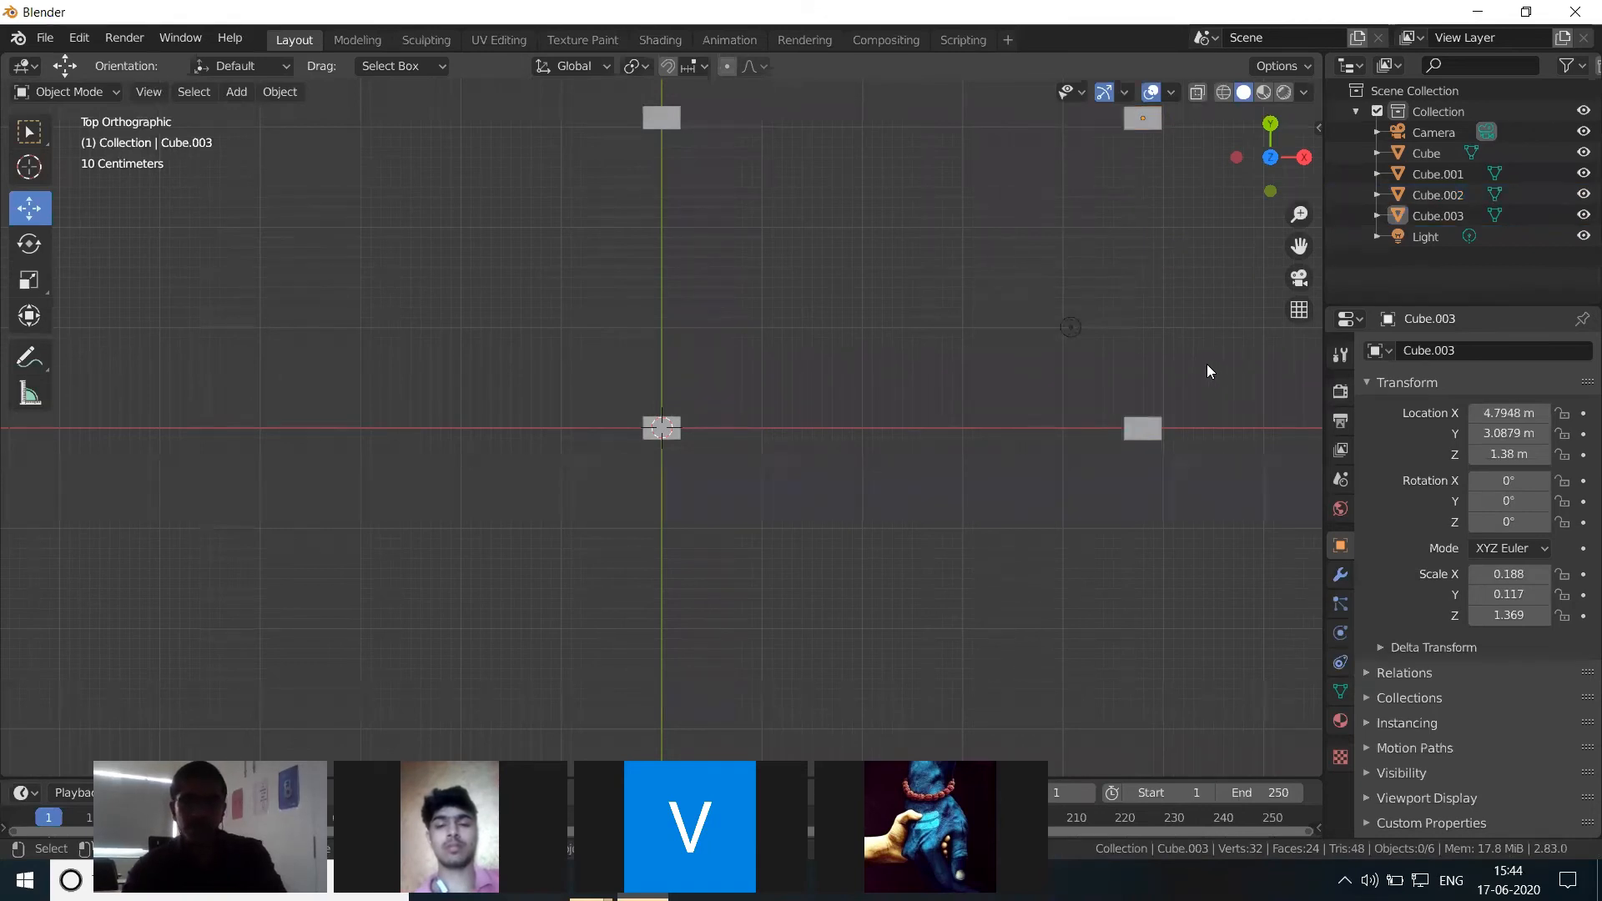
# Step: Orbit out of top view and switch to orthographic projection to inspect the layout of the four pillars
pyautogui.press('KP_4')
pyautogui.scroll(-2, 1046, 452)
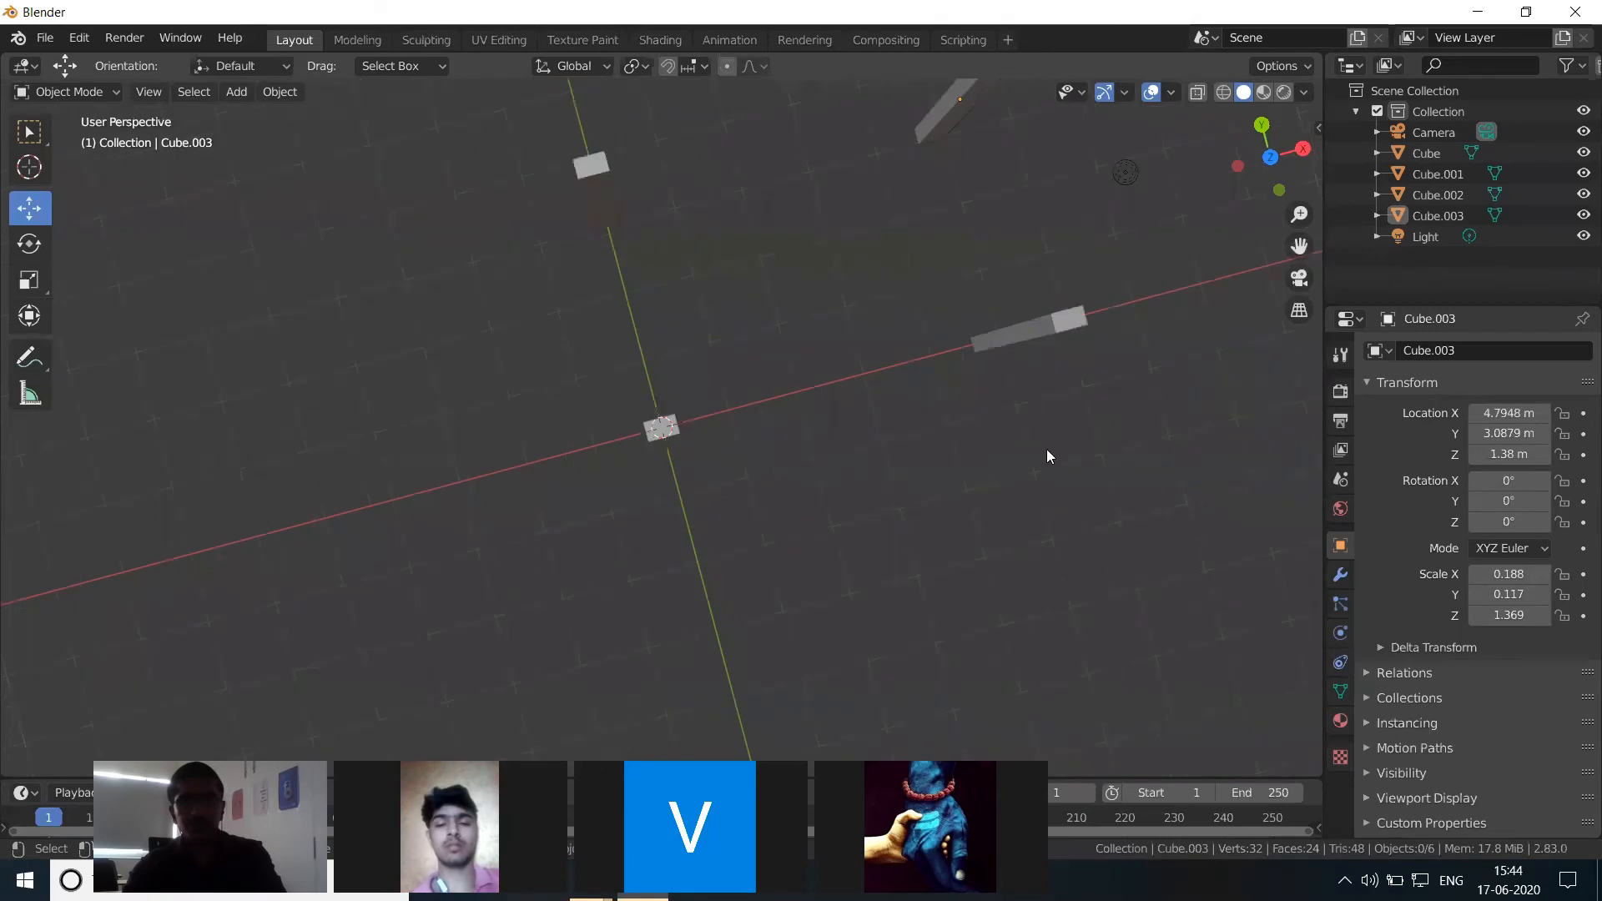
pyautogui.press('KP_5')
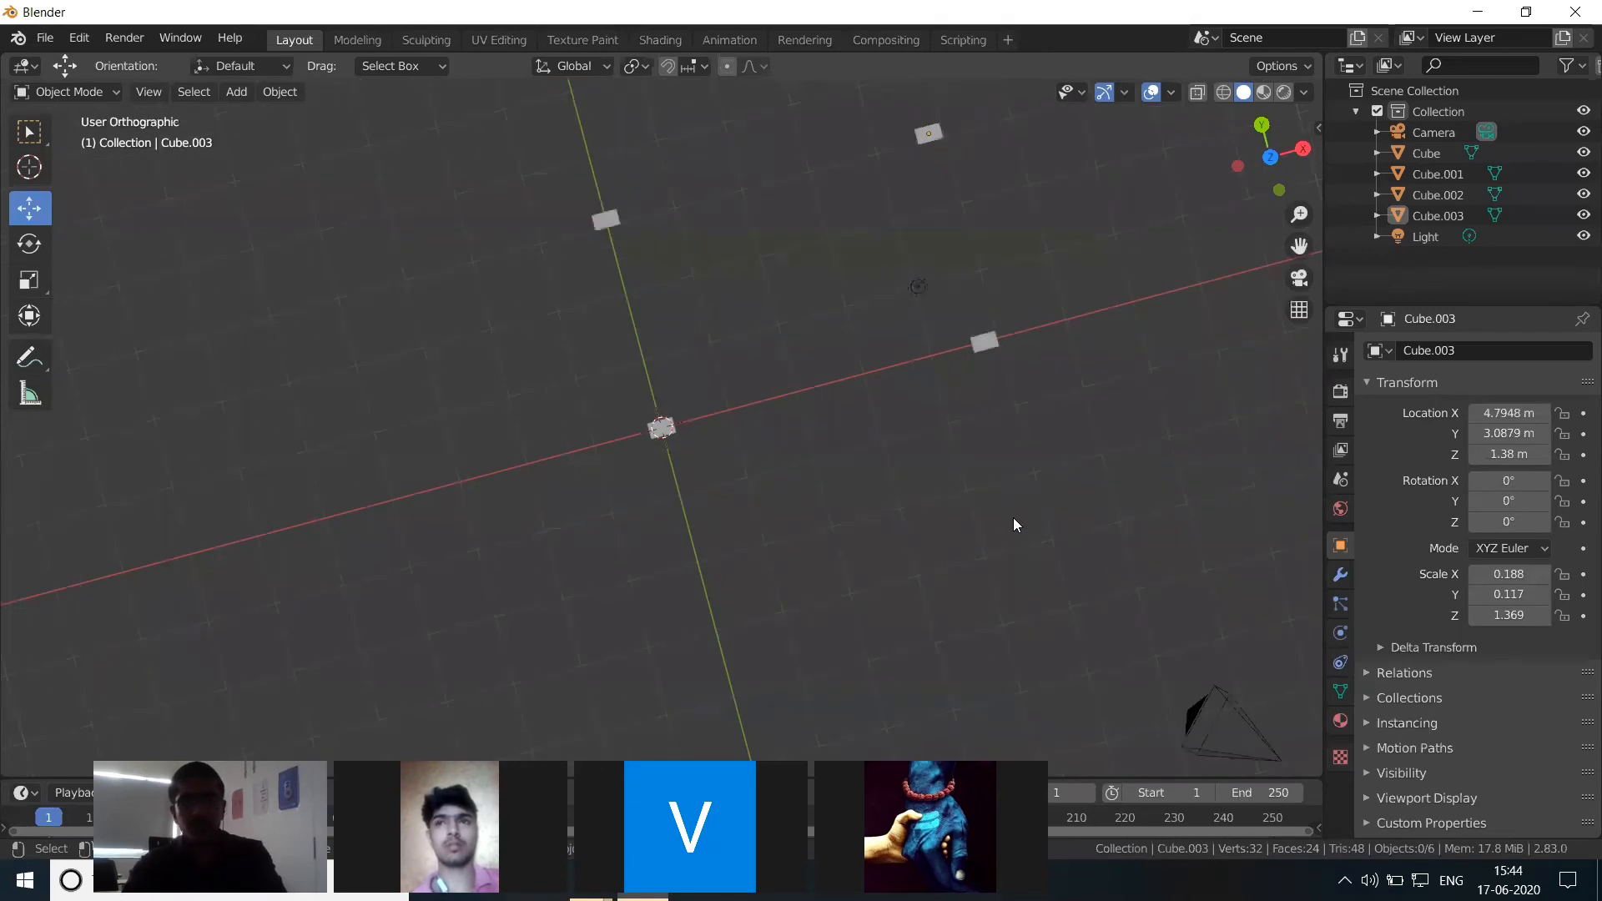
# Step: Switch to perspective projection, select the four pillars together with the light, and frame them in the view
pyautogui.moveTo(904, 547); pyautogui.dragTo(958, 392, button='middle')
pyautogui.scroll(1, 704, 213)
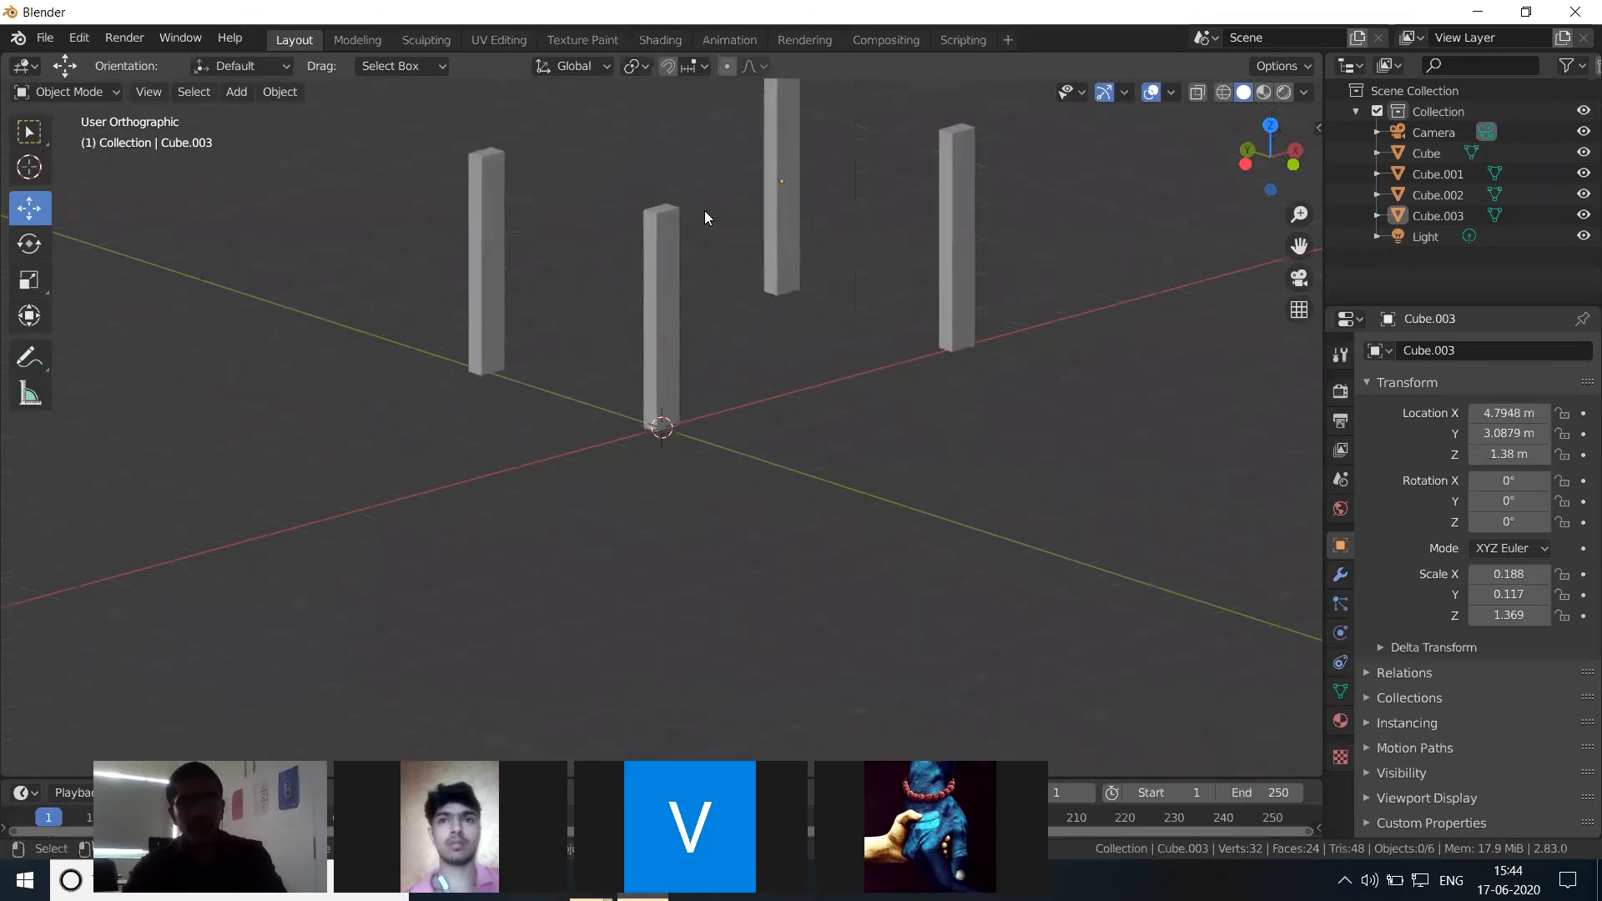
pyautogui.scroll(-1, 733, 237)
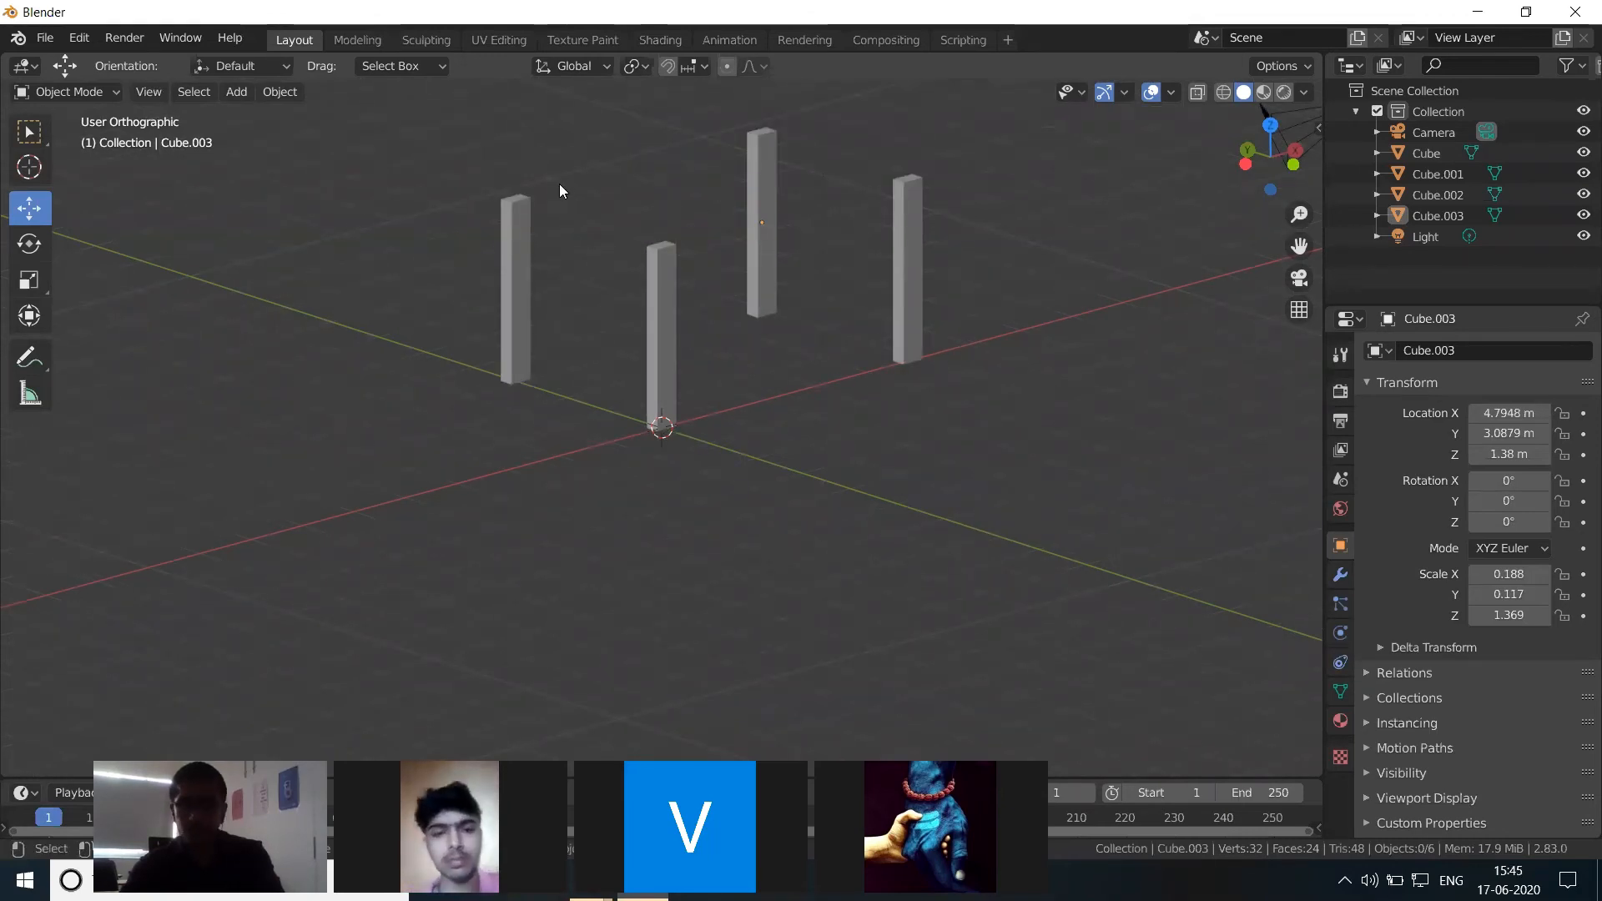
pyautogui.press('KP_5')
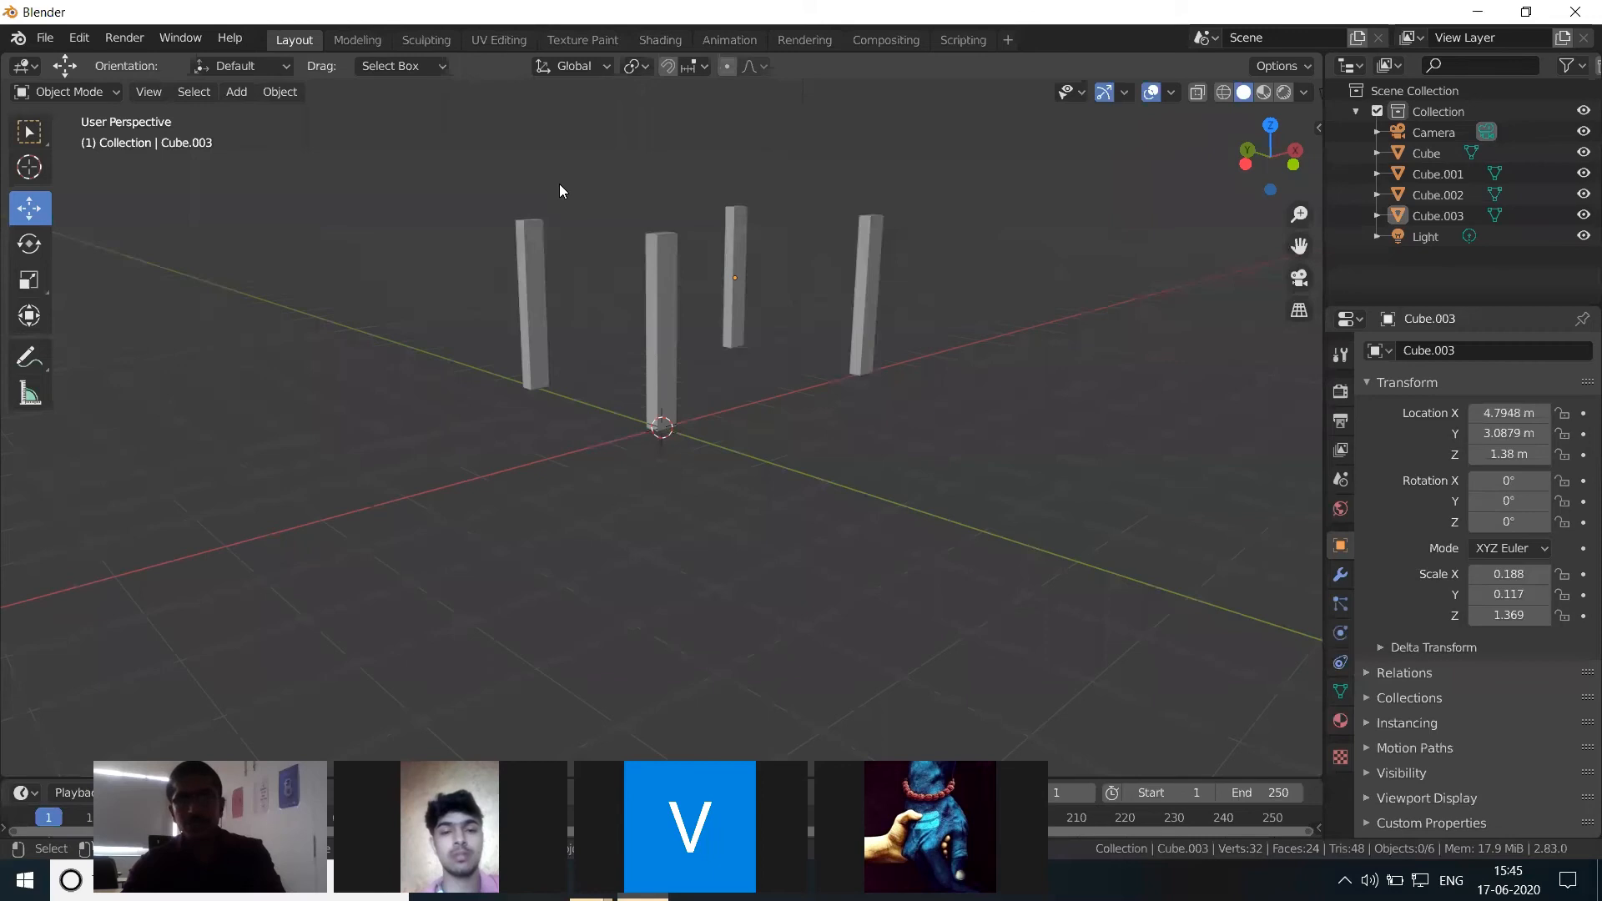
pyautogui.moveTo(383, 162); pyautogui.dragTo(955, 303)
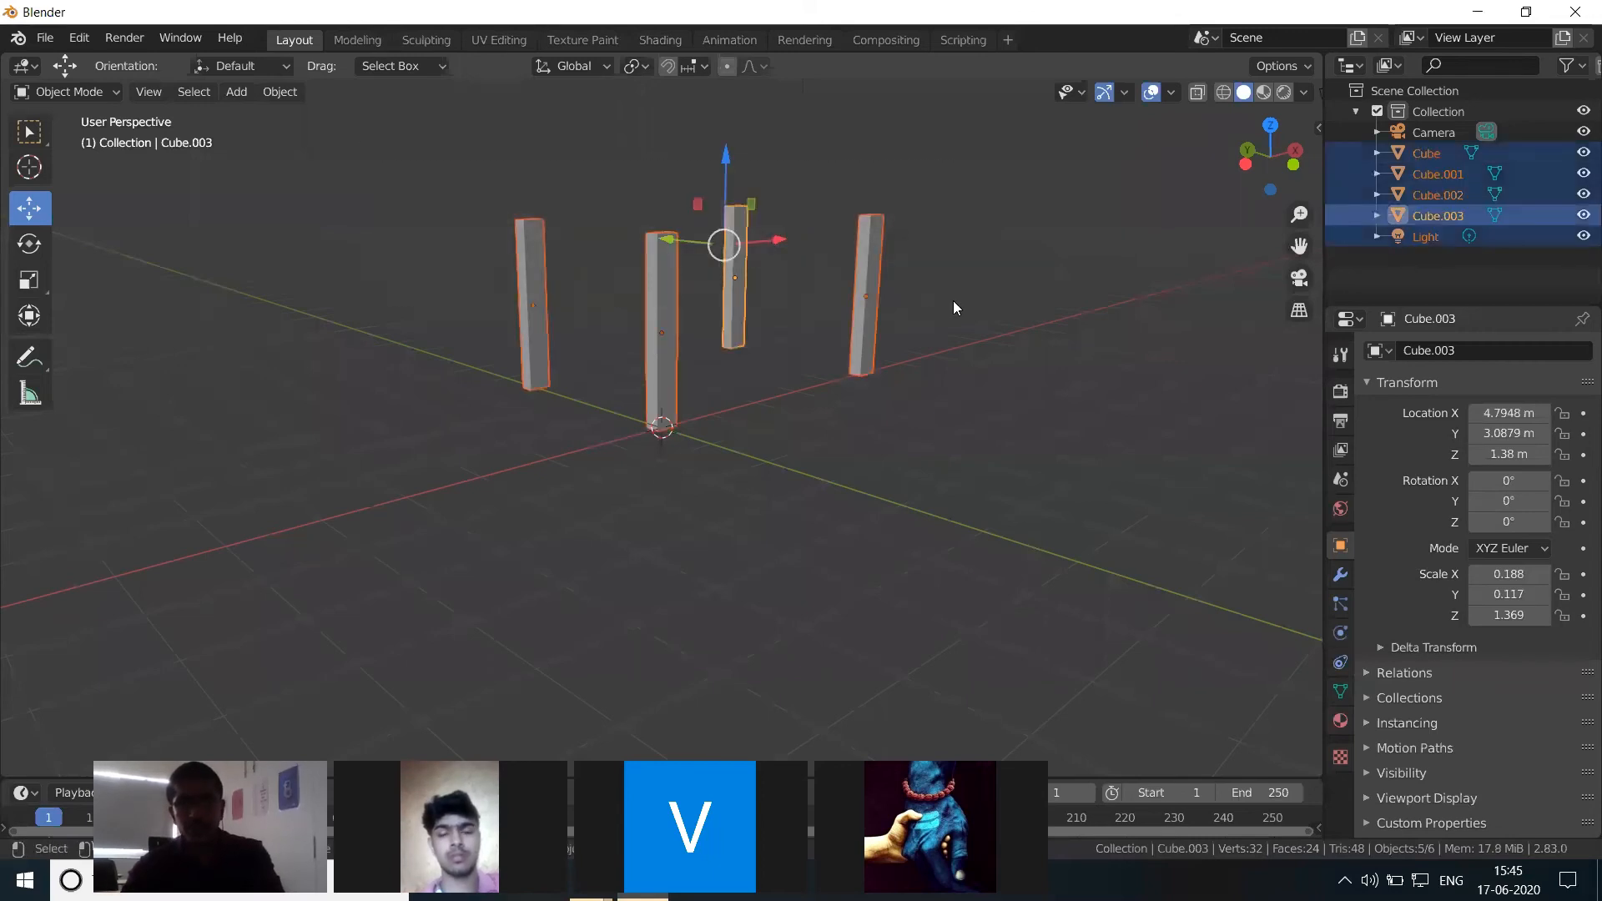
pyautogui.press('KP_Decimal')
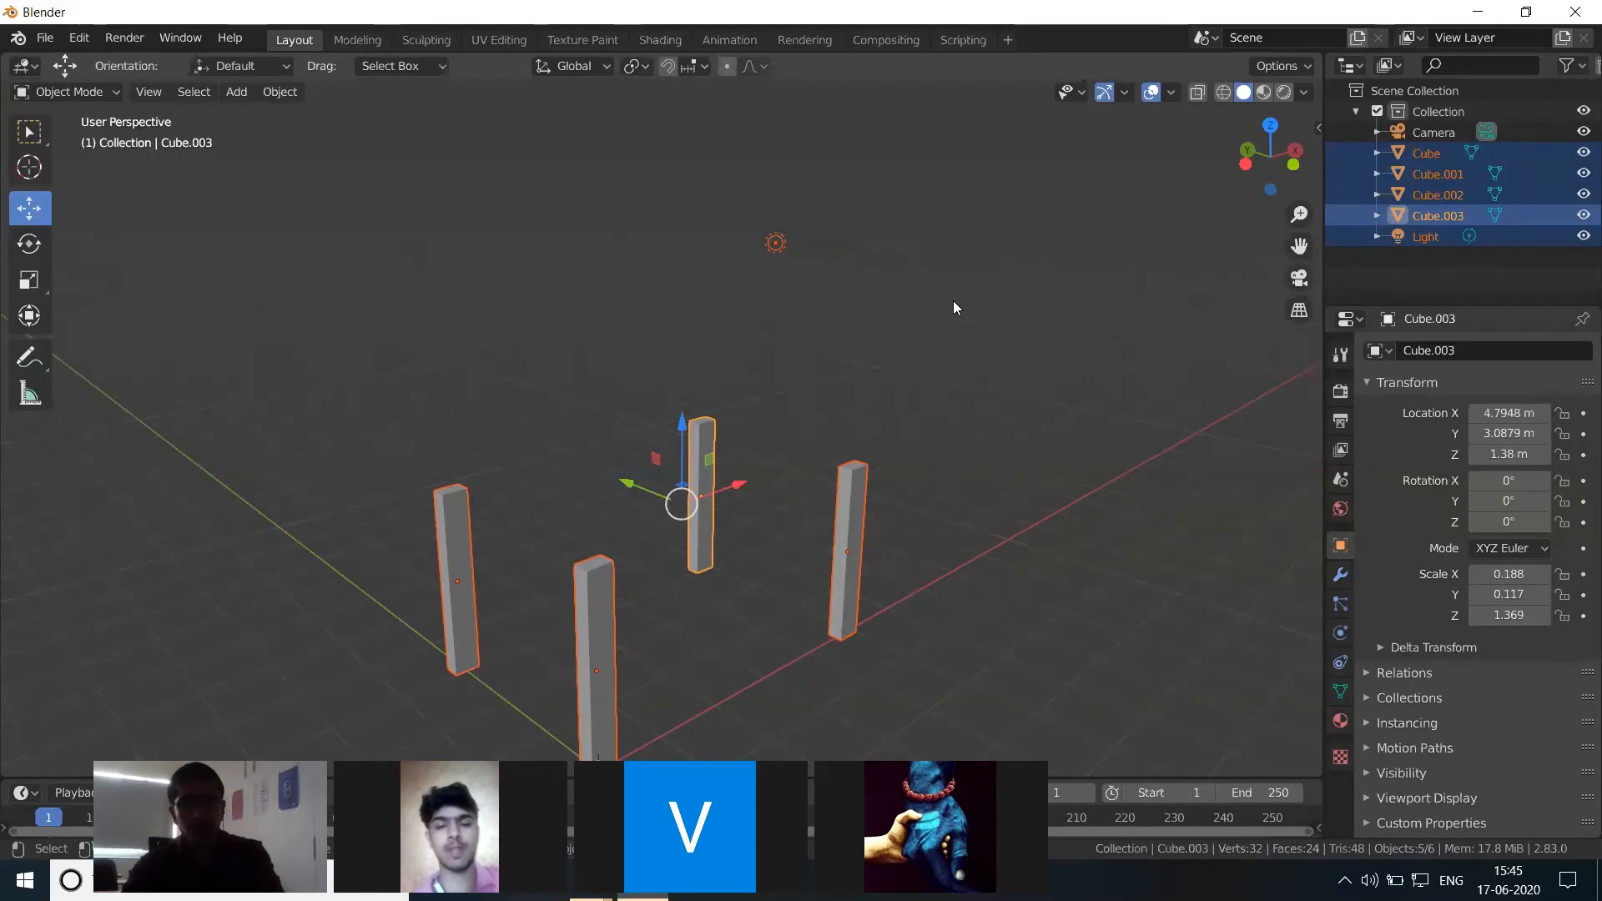
# Step: Move the selected pillars and light along the X axis, placing pillar Cube.001 at about X 0.906 m, and deselect everything
pyautogui.click(566, 490)
pyautogui.moveTo(305, 378); pyautogui.dragTo(922, 614)
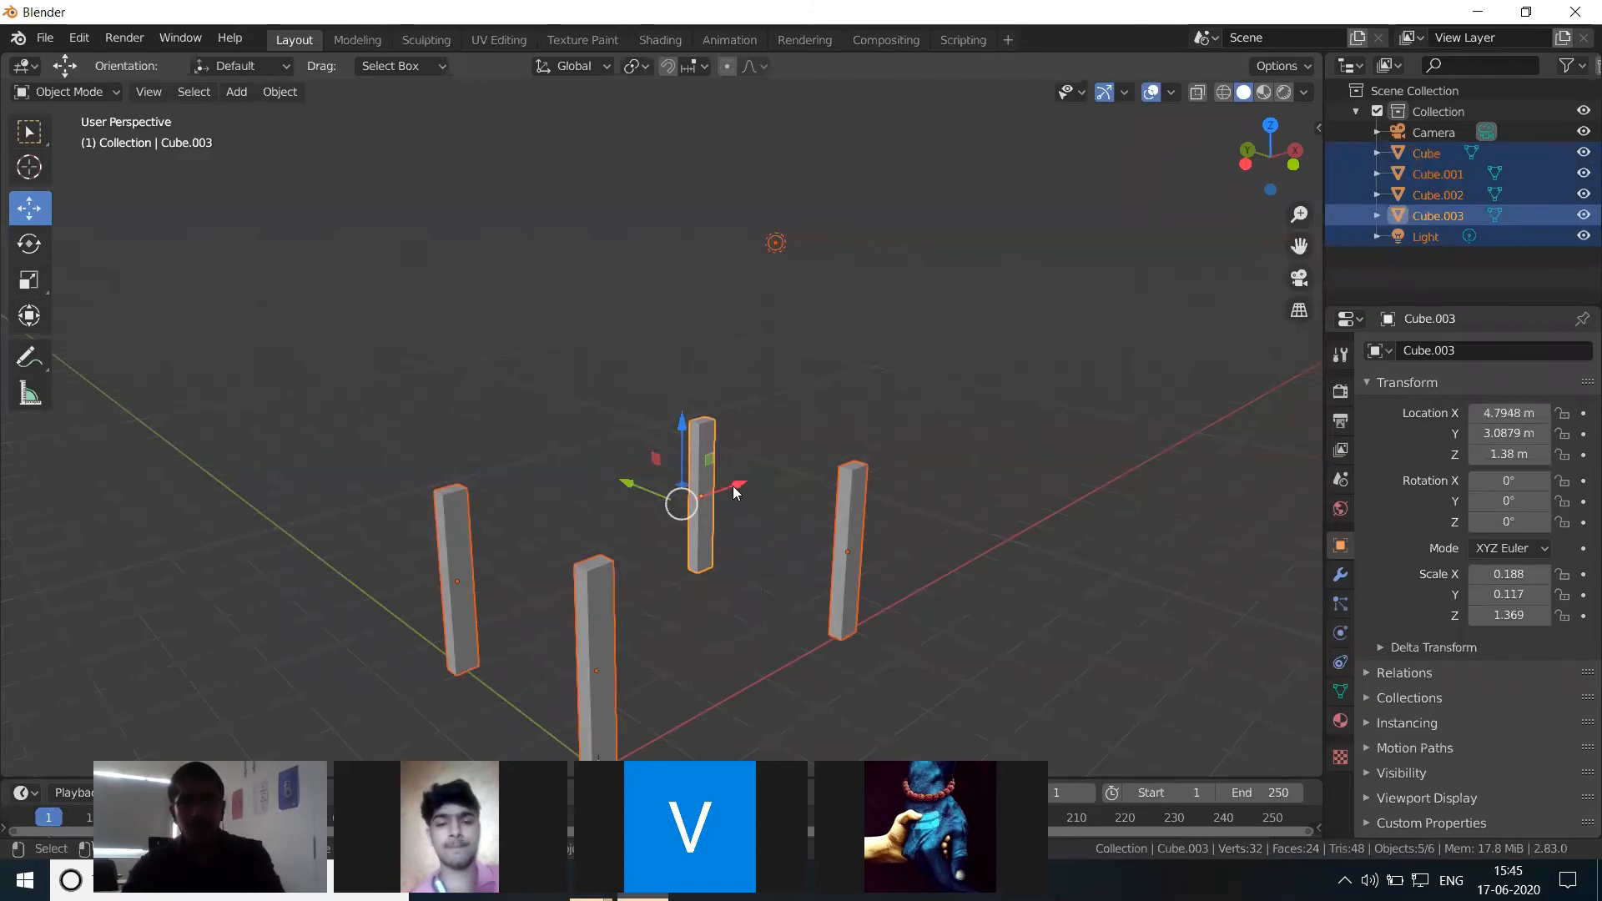
pyautogui.moveTo(735, 486); pyautogui.dragTo(778, 459)
pyautogui.click(1043, 455)
pyautogui.click(515, 505)
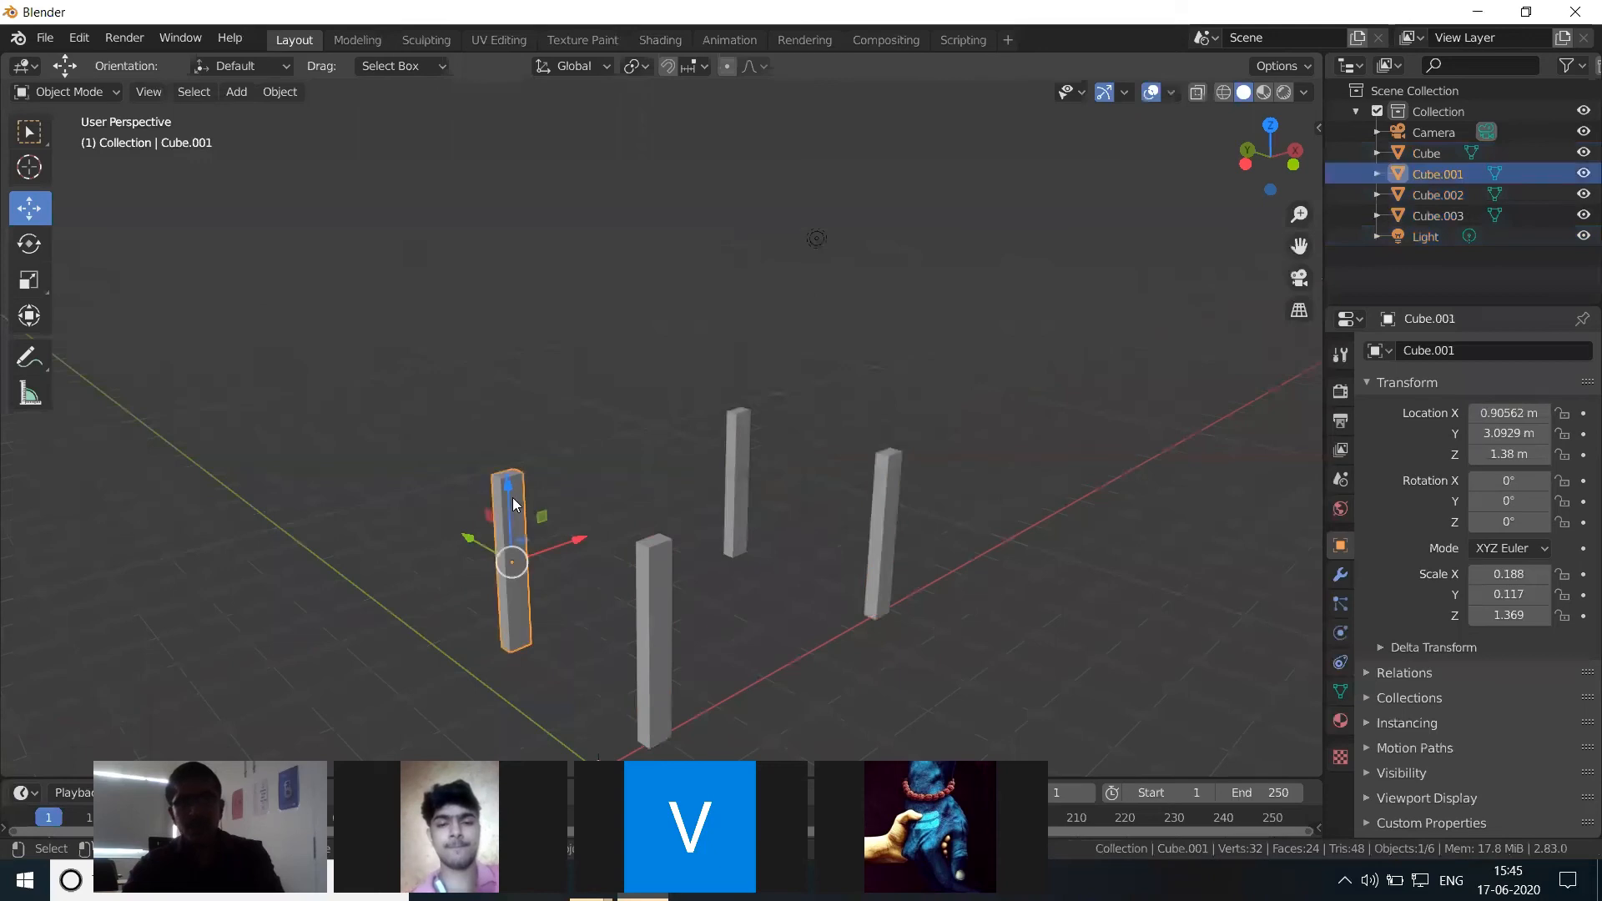
pyautogui.click(567, 436)
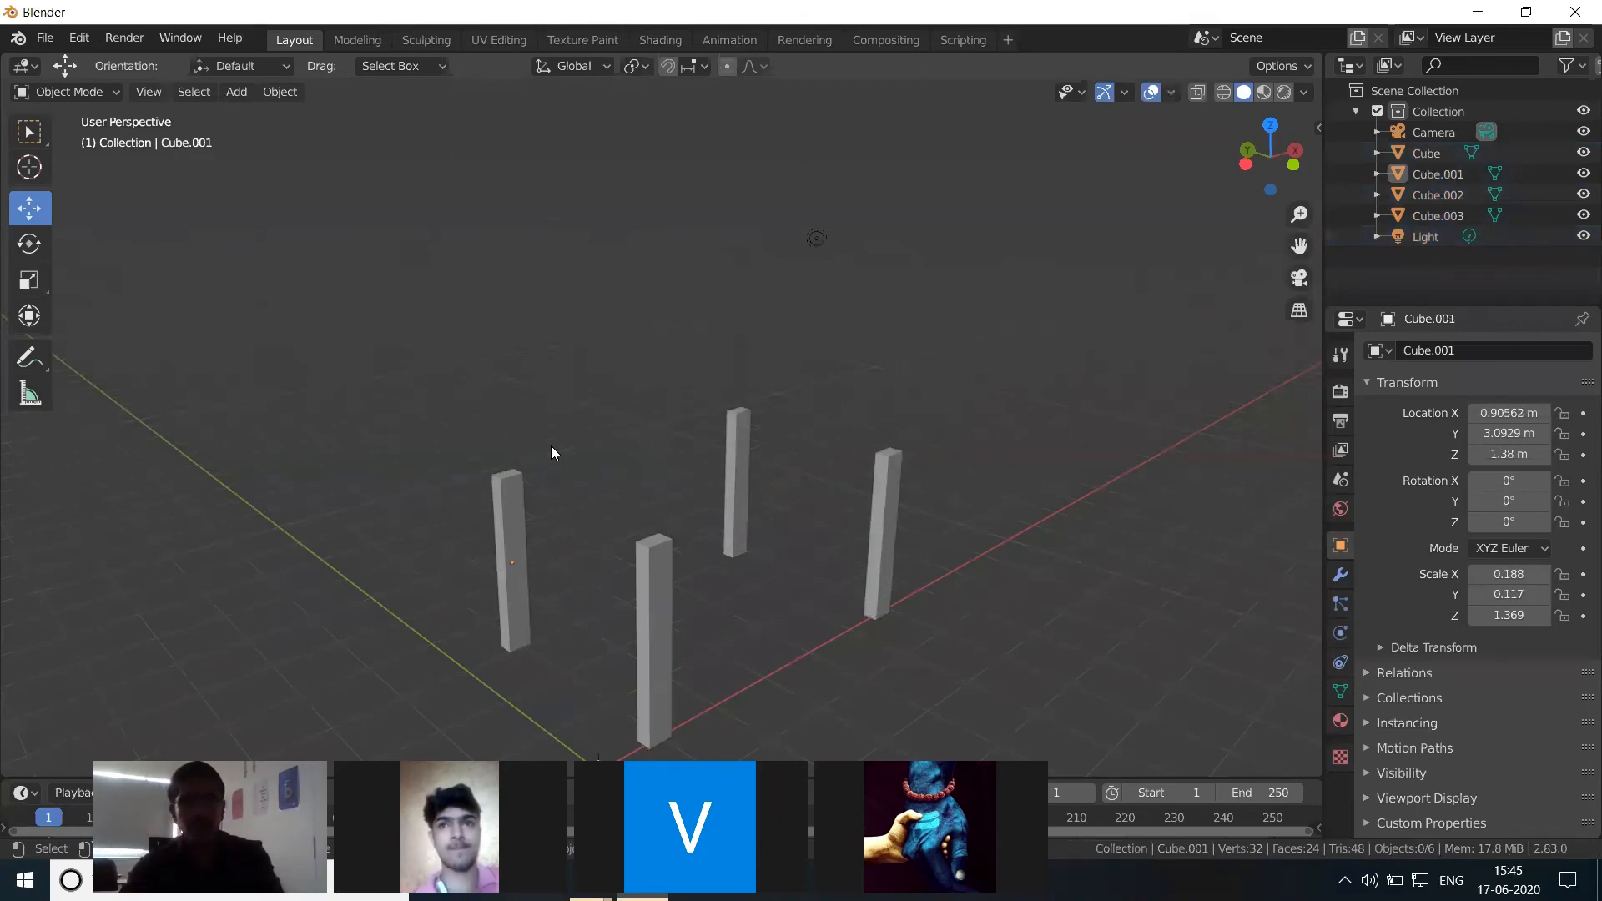
# Step: Duplicate pillar Cube.001 and place the copy at about X -0.16 m, Y 4.79 m, Z 3.09 m
pyautogui.click(501, 502)
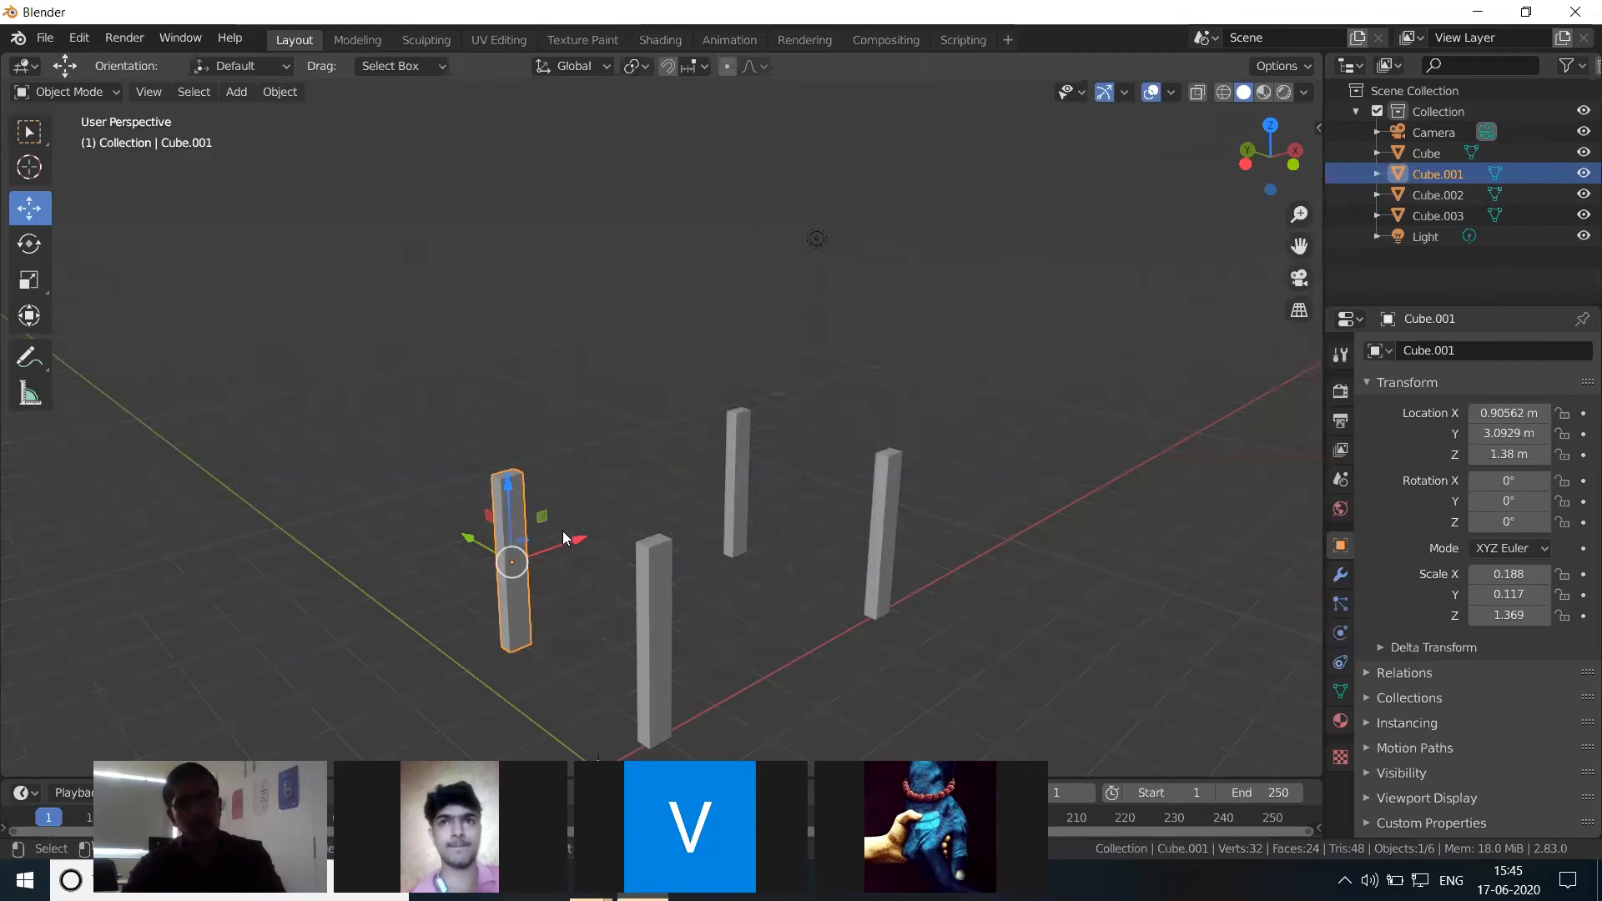
pyautogui.hotkey('shift', 'd')
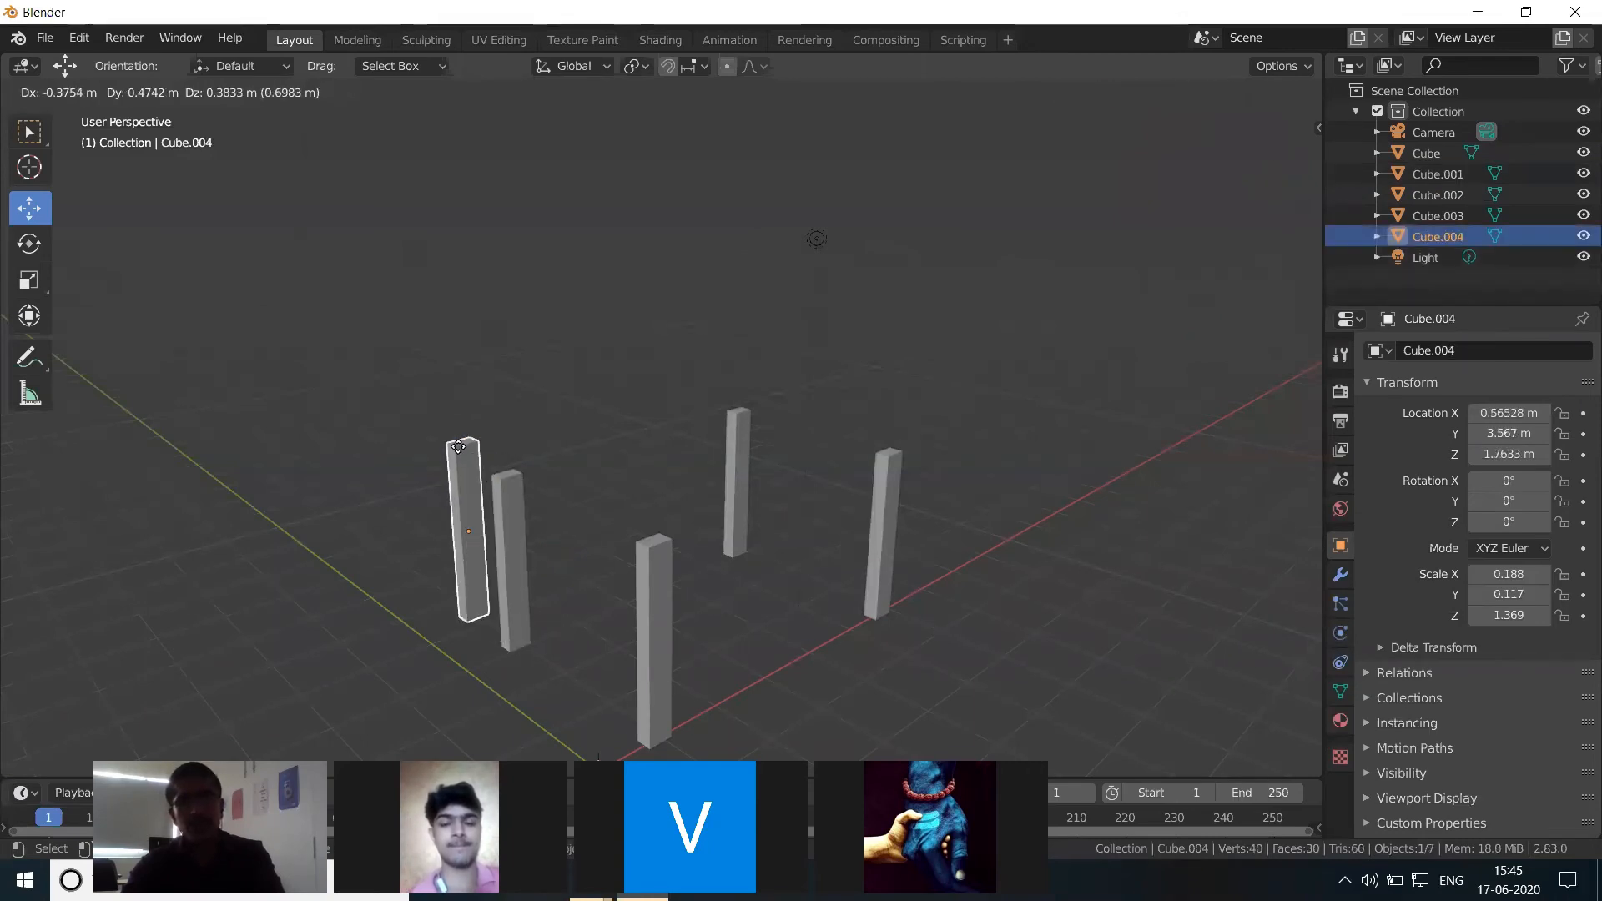
pyautogui.click(430, 414)
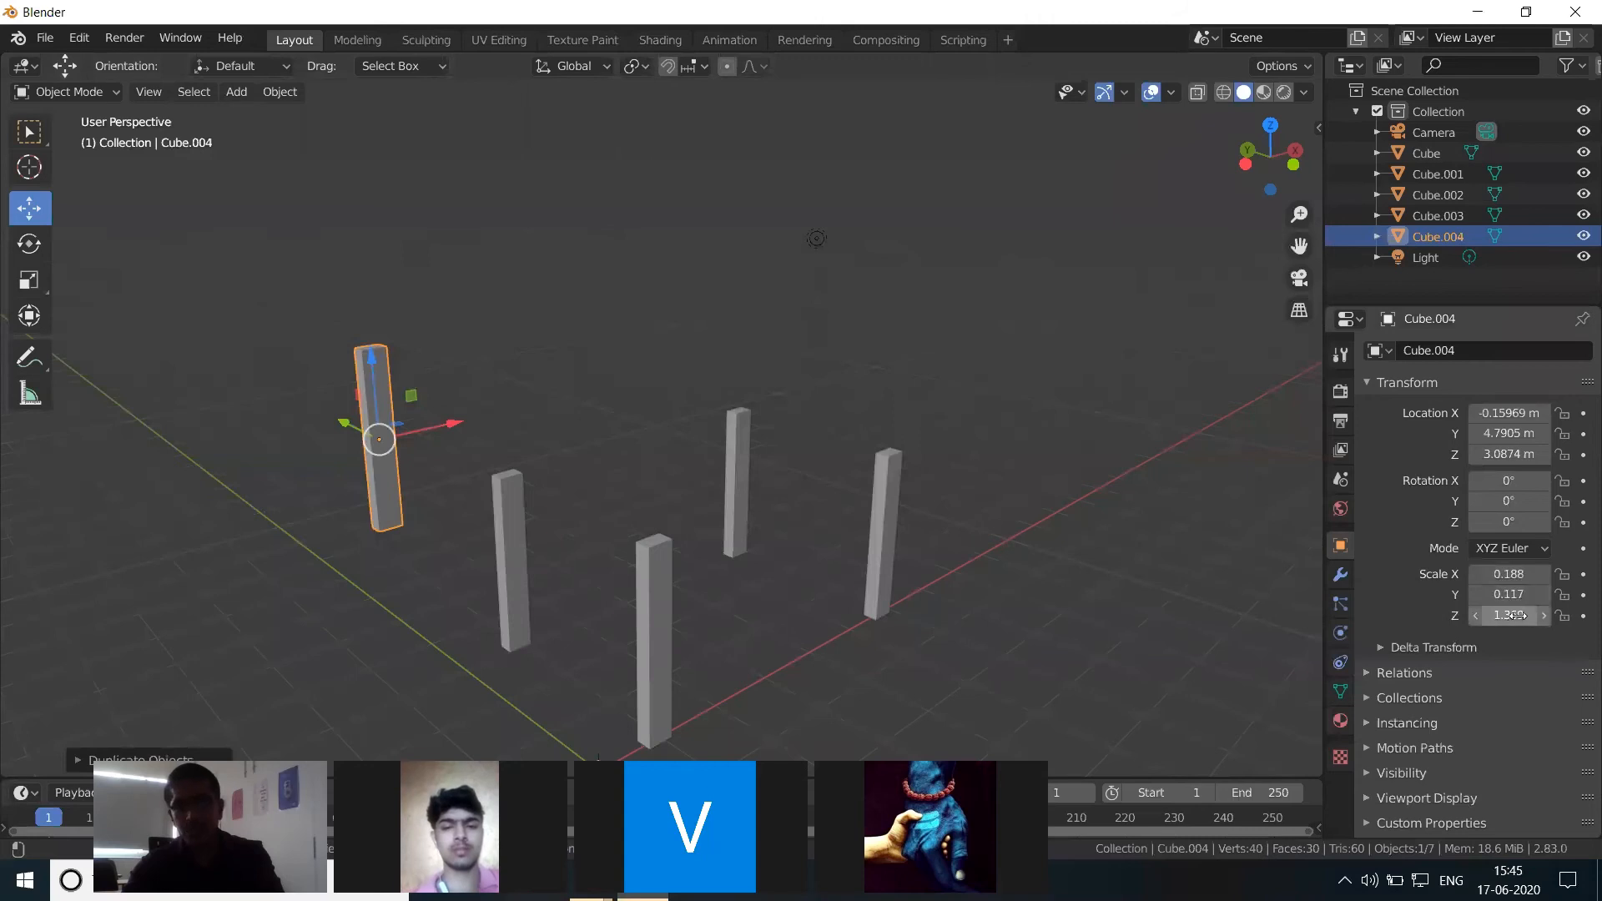
# Step: Flatten the copied pillar into a tabletop slab with scale X -3.252, Y -2.363 and Z -0.101, and deselect it
pyautogui.moveTo(1509, 574); pyautogui.dragTo(1354, 580)
pyautogui.click(1517, 574)
pyautogui.click(1562, 589)
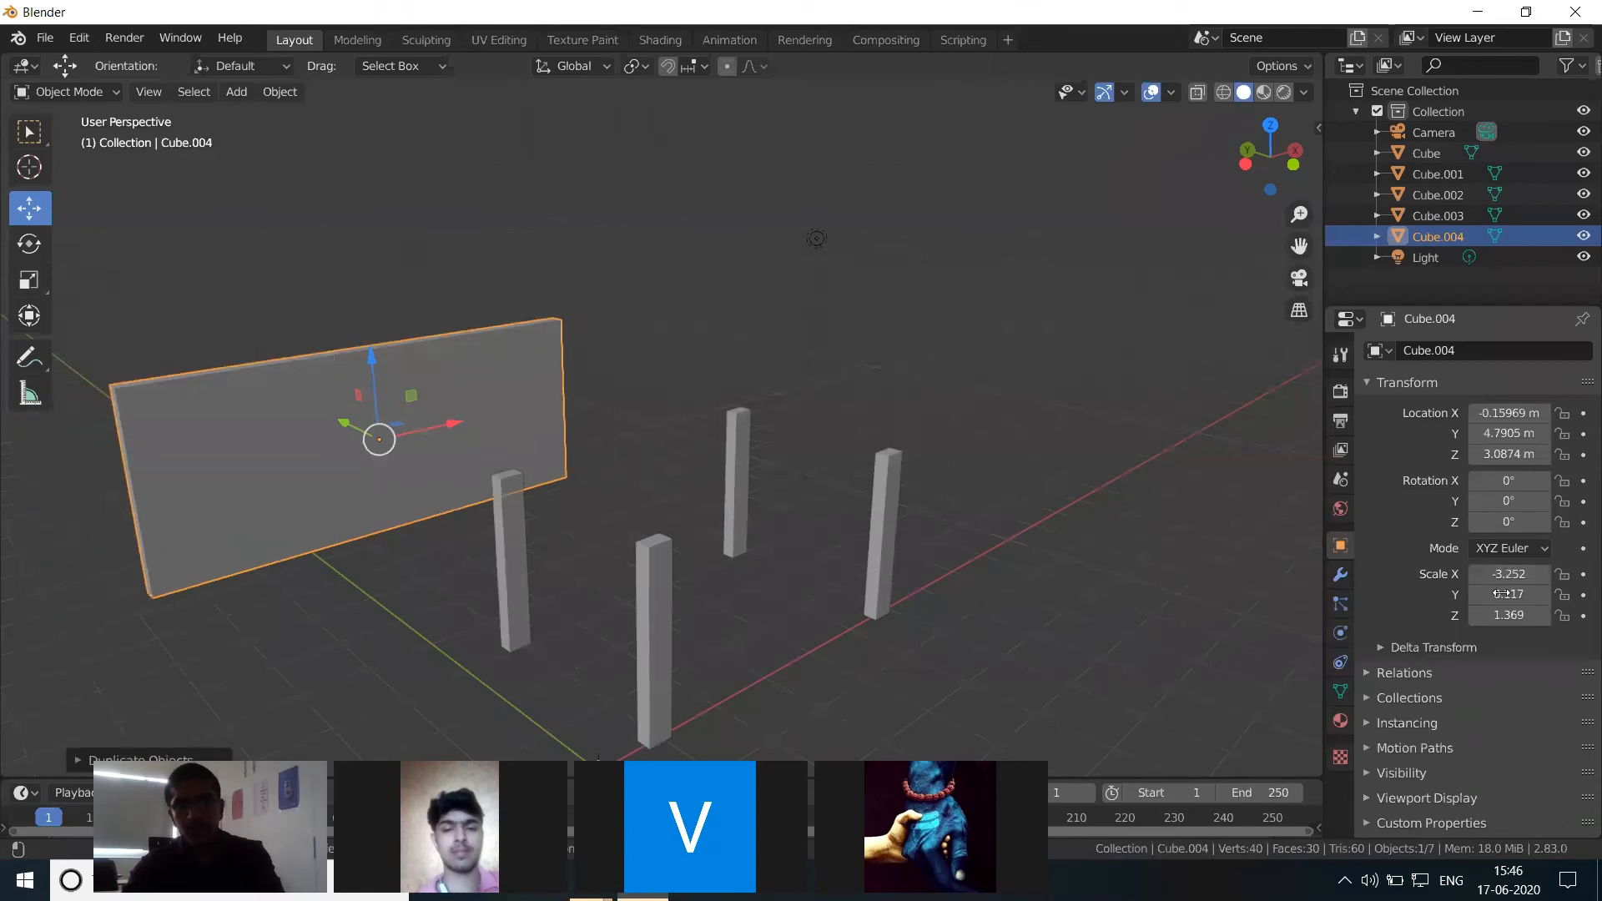
pyautogui.moveTo(1518, 592); pyautogui.dragTo(1419, 594)
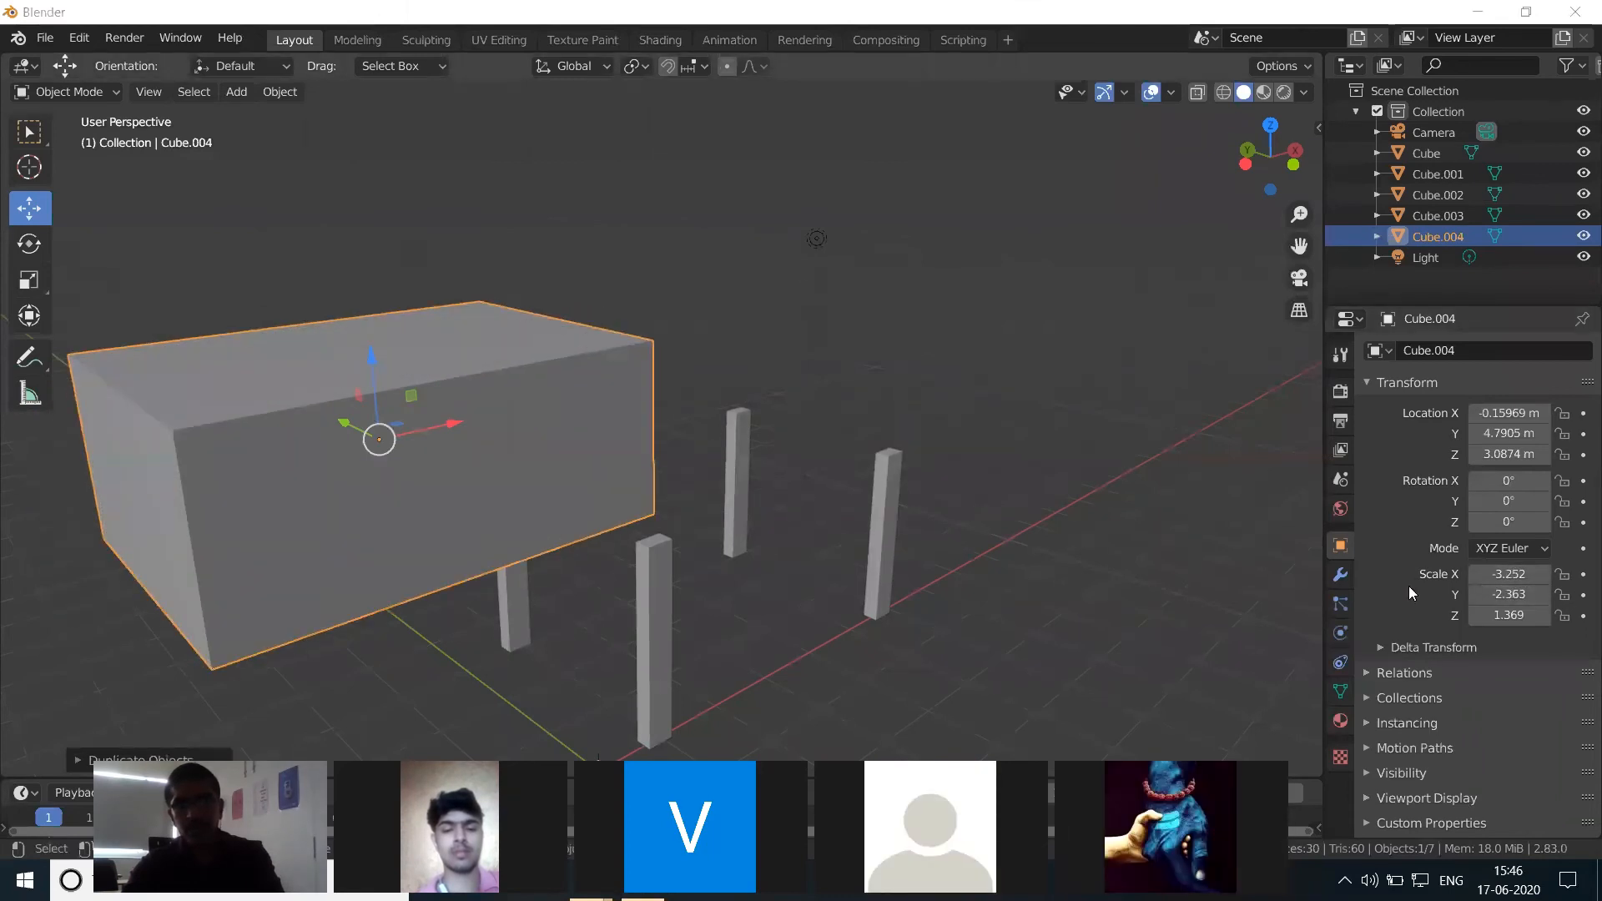
pyautogui.moveTo(1510, 615); pyautogui.dragTo(1385, 615)
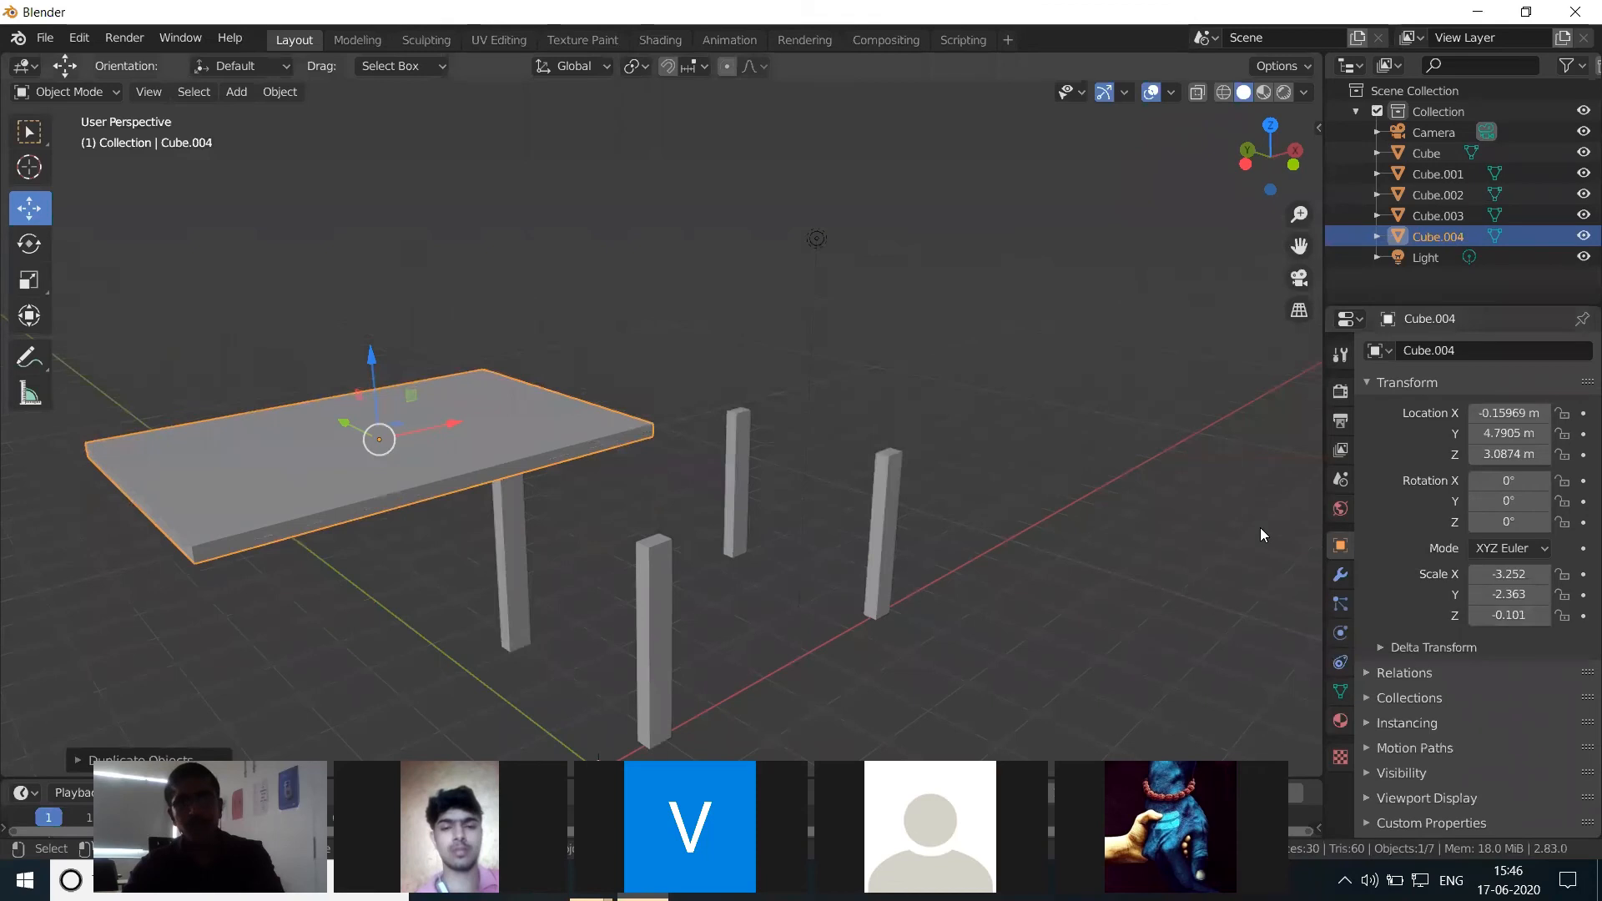
pyautogui.click(1260, 534)
# Step: Show the scene from the top with the slab and pillars in wireframe shading
pyautogui.press('KP_7')
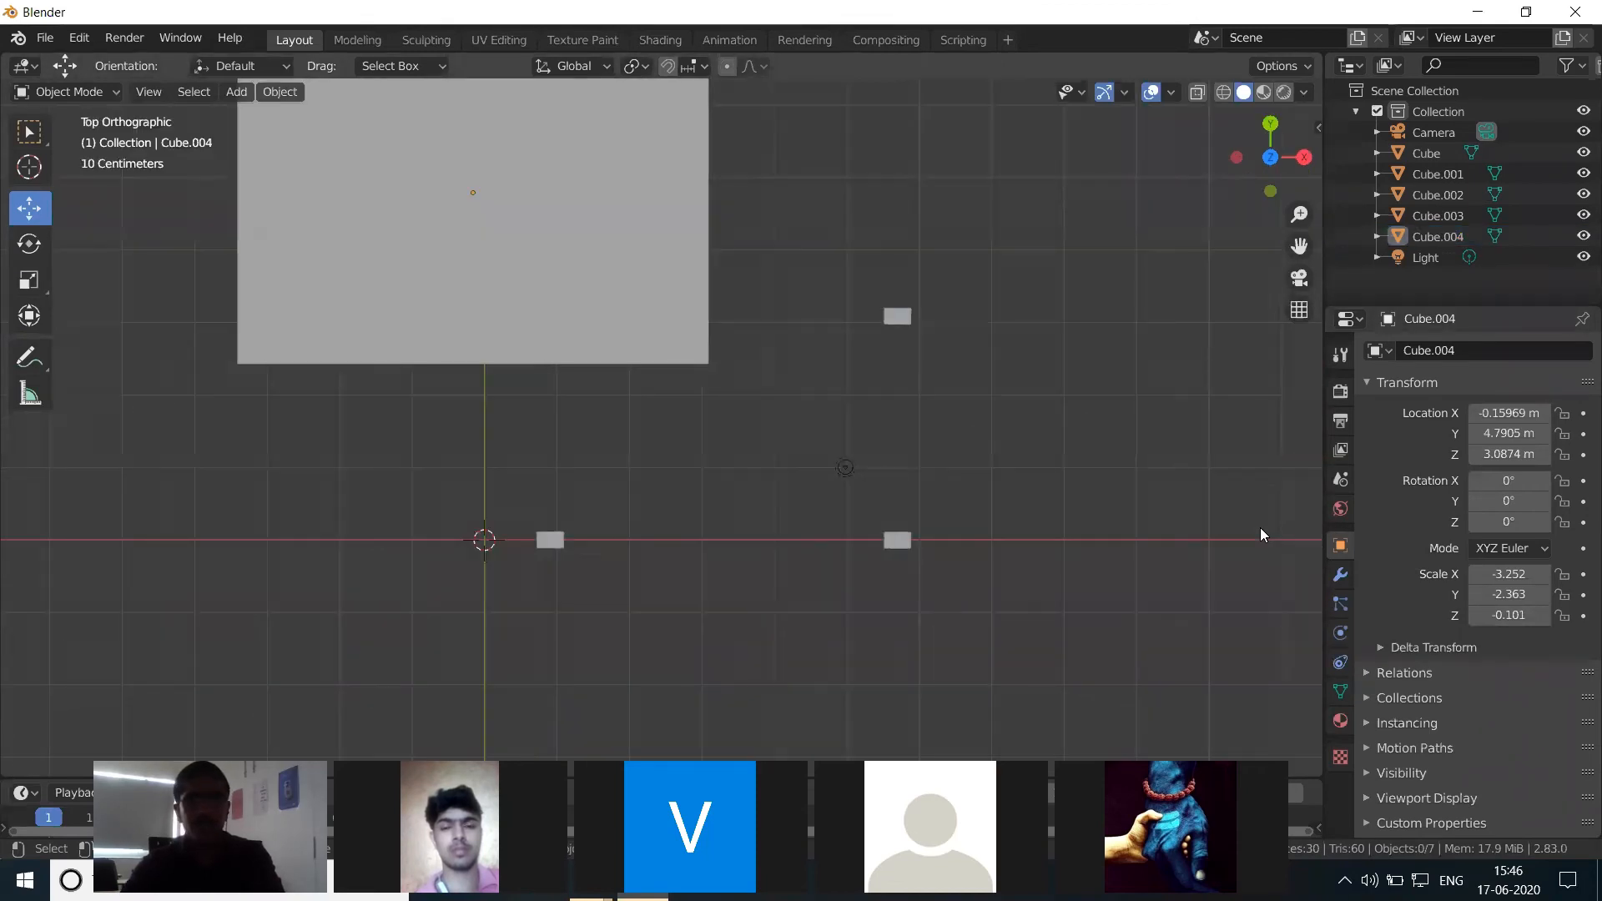
pyautogui.scroll(-2, 918, 401)
pyautogui.scroll(1, 631, 289)
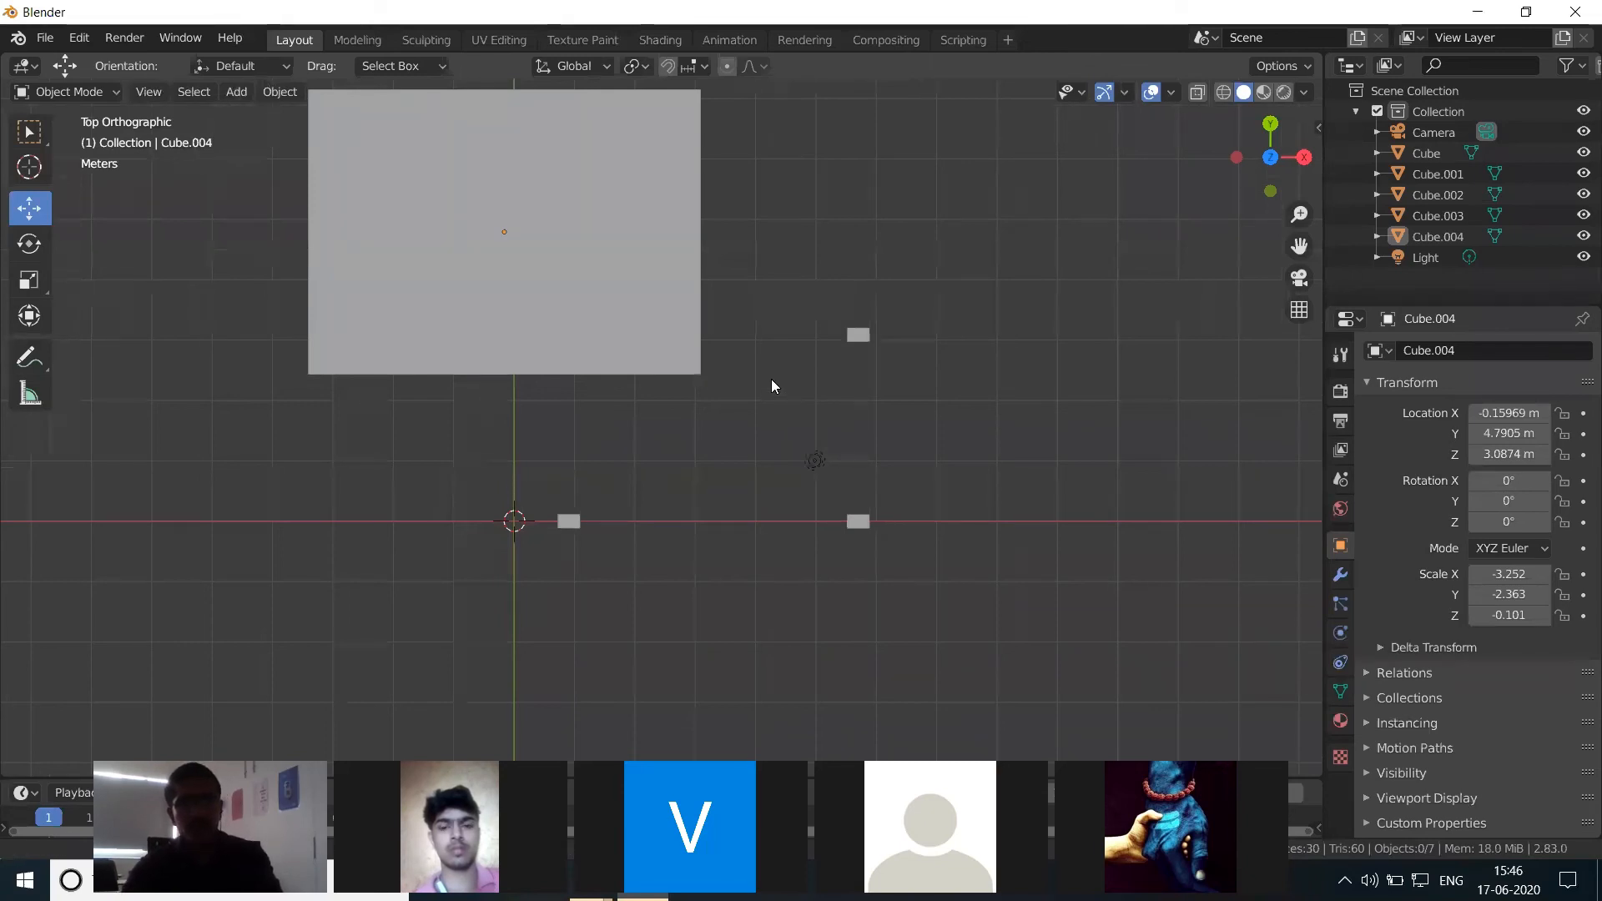
pyautogui.keyDown('shift'); pyautogui.moveTo(777, 406); pyautogui.dragTo(794, 447, button='middle'); pyautogui.keyUp('shift')
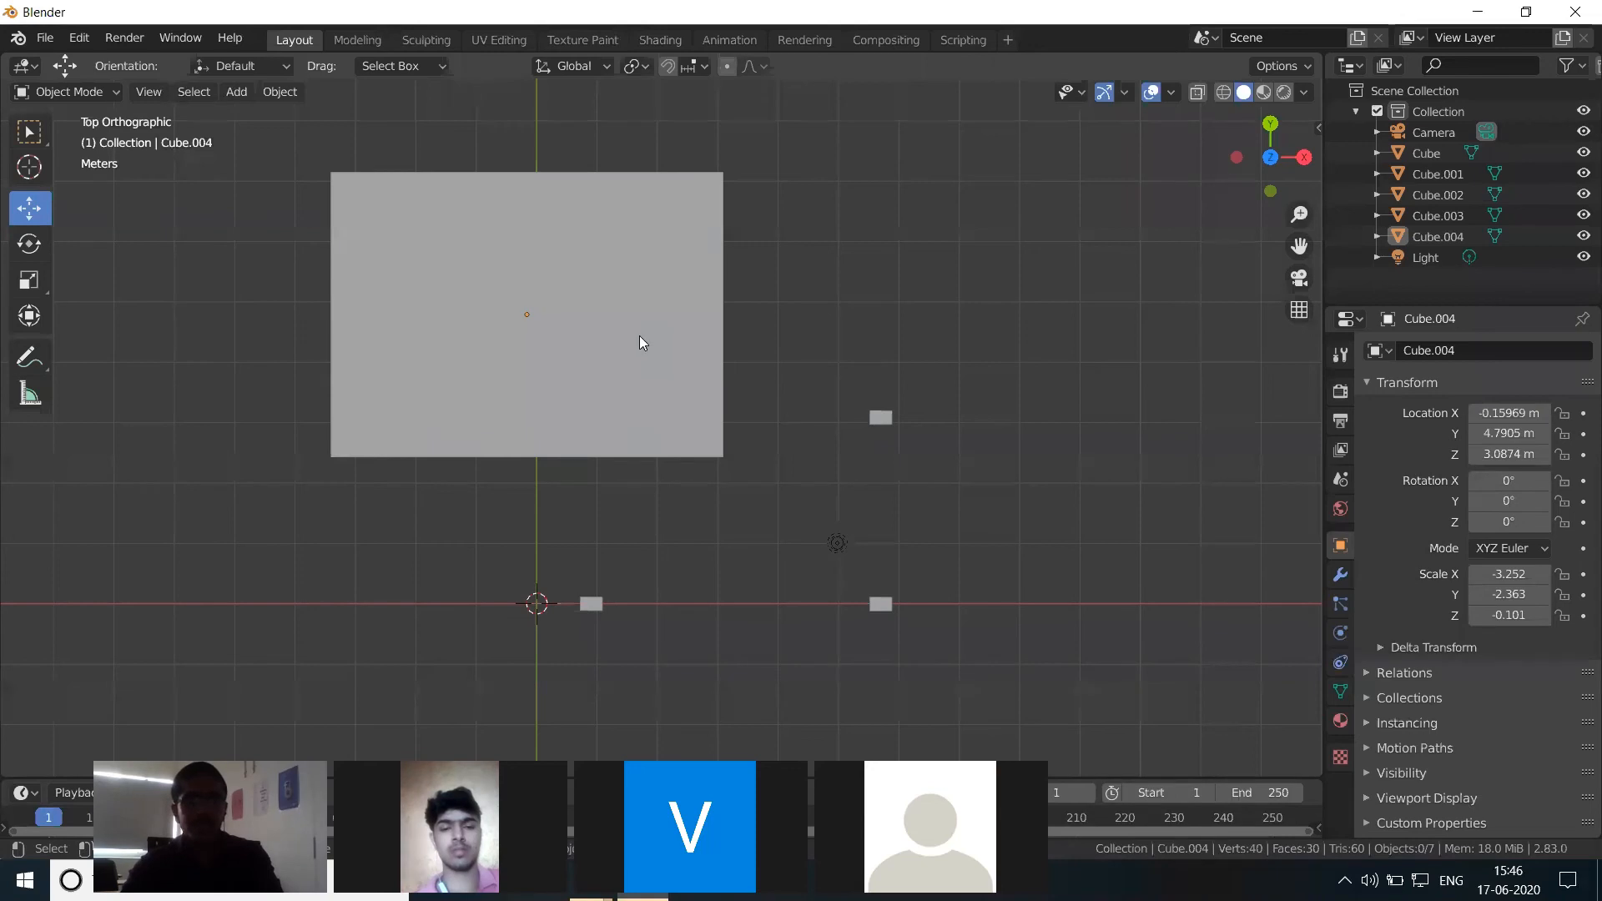
pyautogui.press('z')
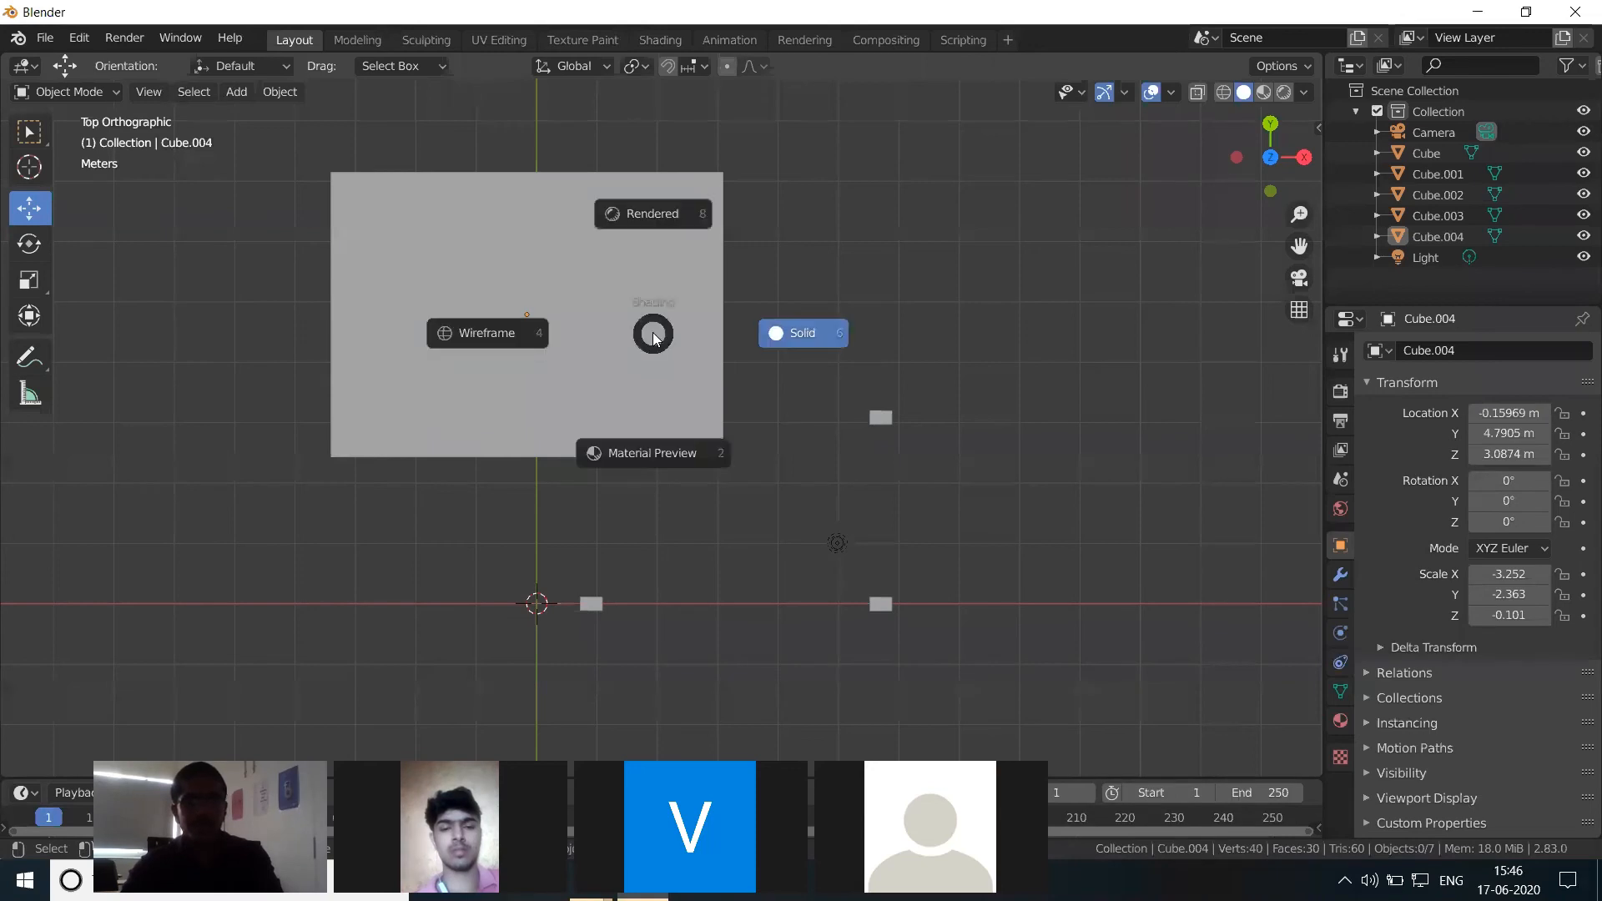
pyautogui.click(488, 333)
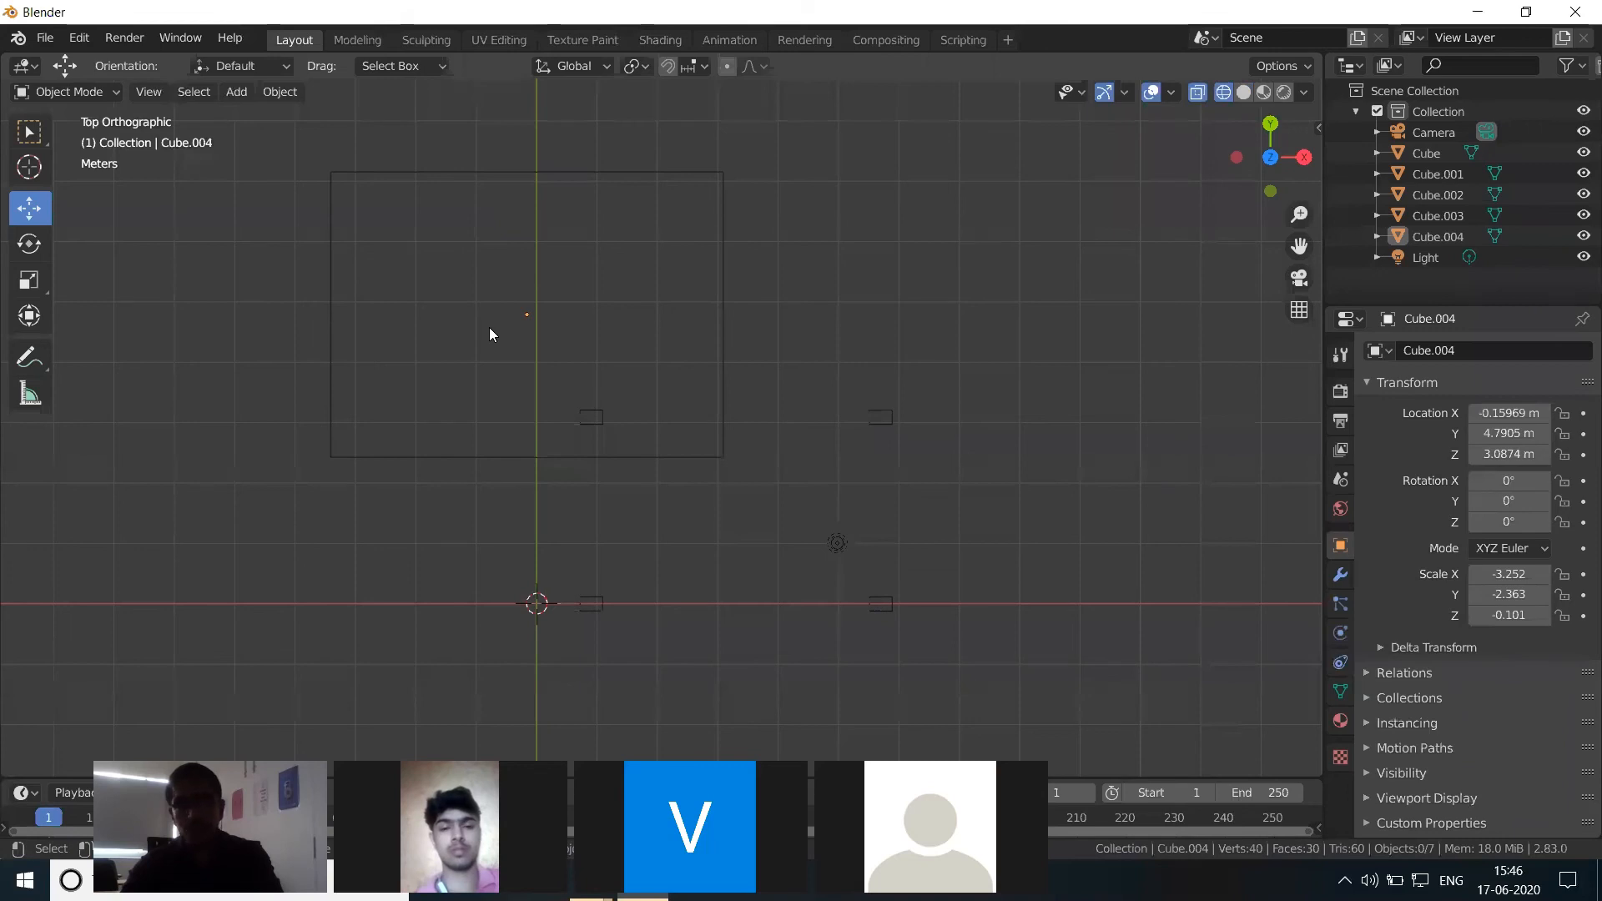
# Step: Move the tabletop slab over the four pillars, to about X 3.32 m and Y 1.29 m
pyautogui.click(741, 374)
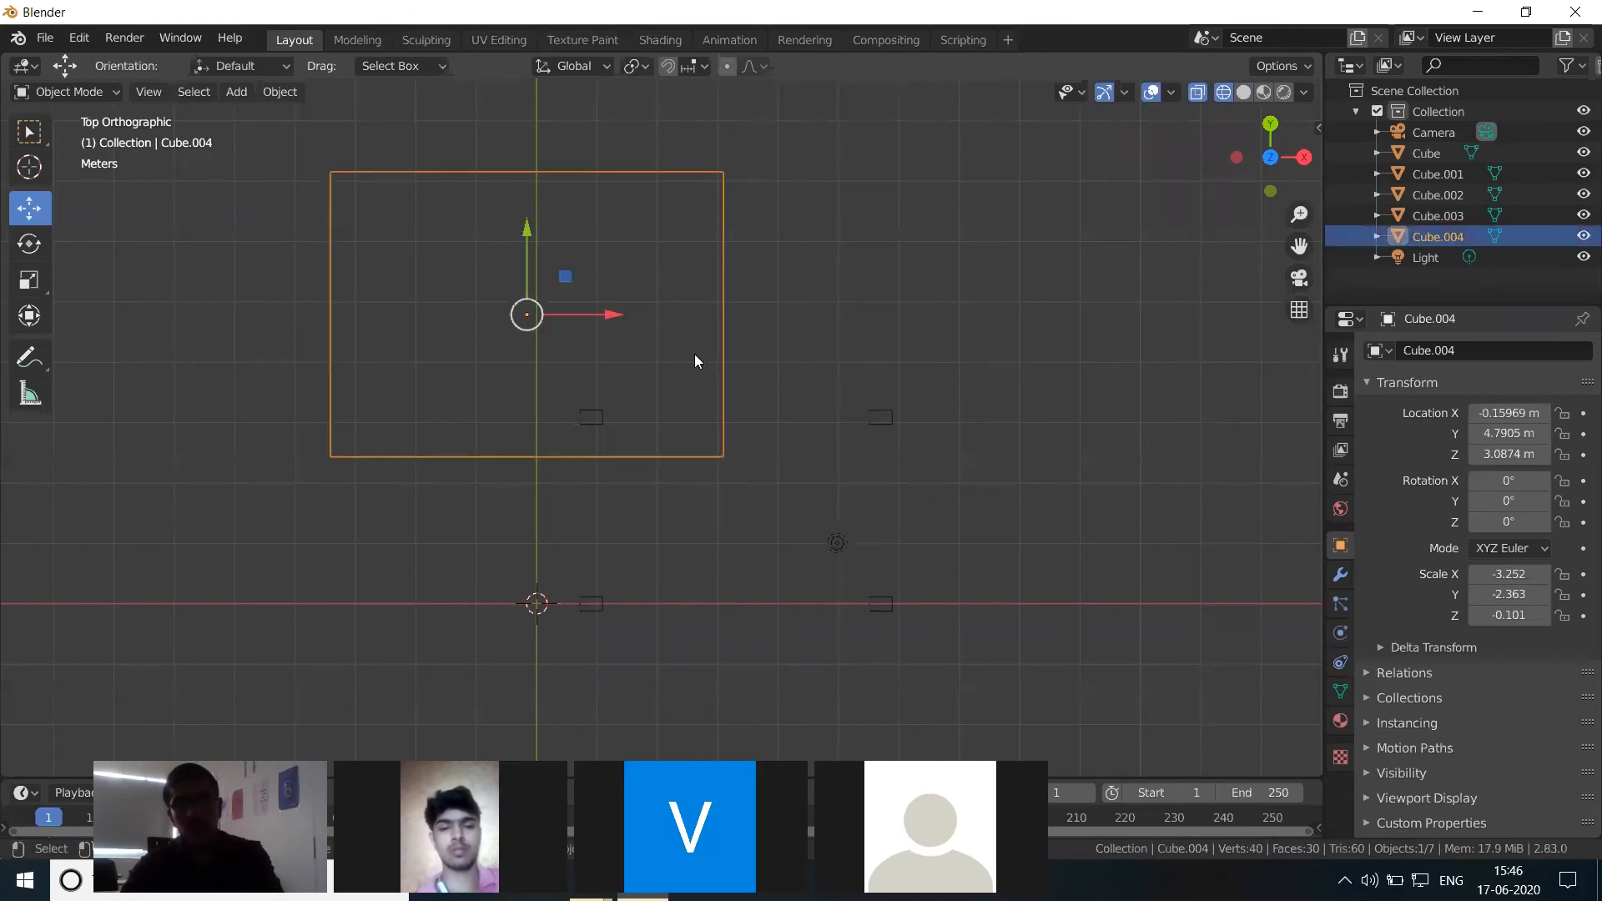
pyautogui.moveTo(608, 314); pyautogui.dragTo(819, 306)
pyautogui.moveTo(737, 236); pyautogui.dragTo(762, 441)
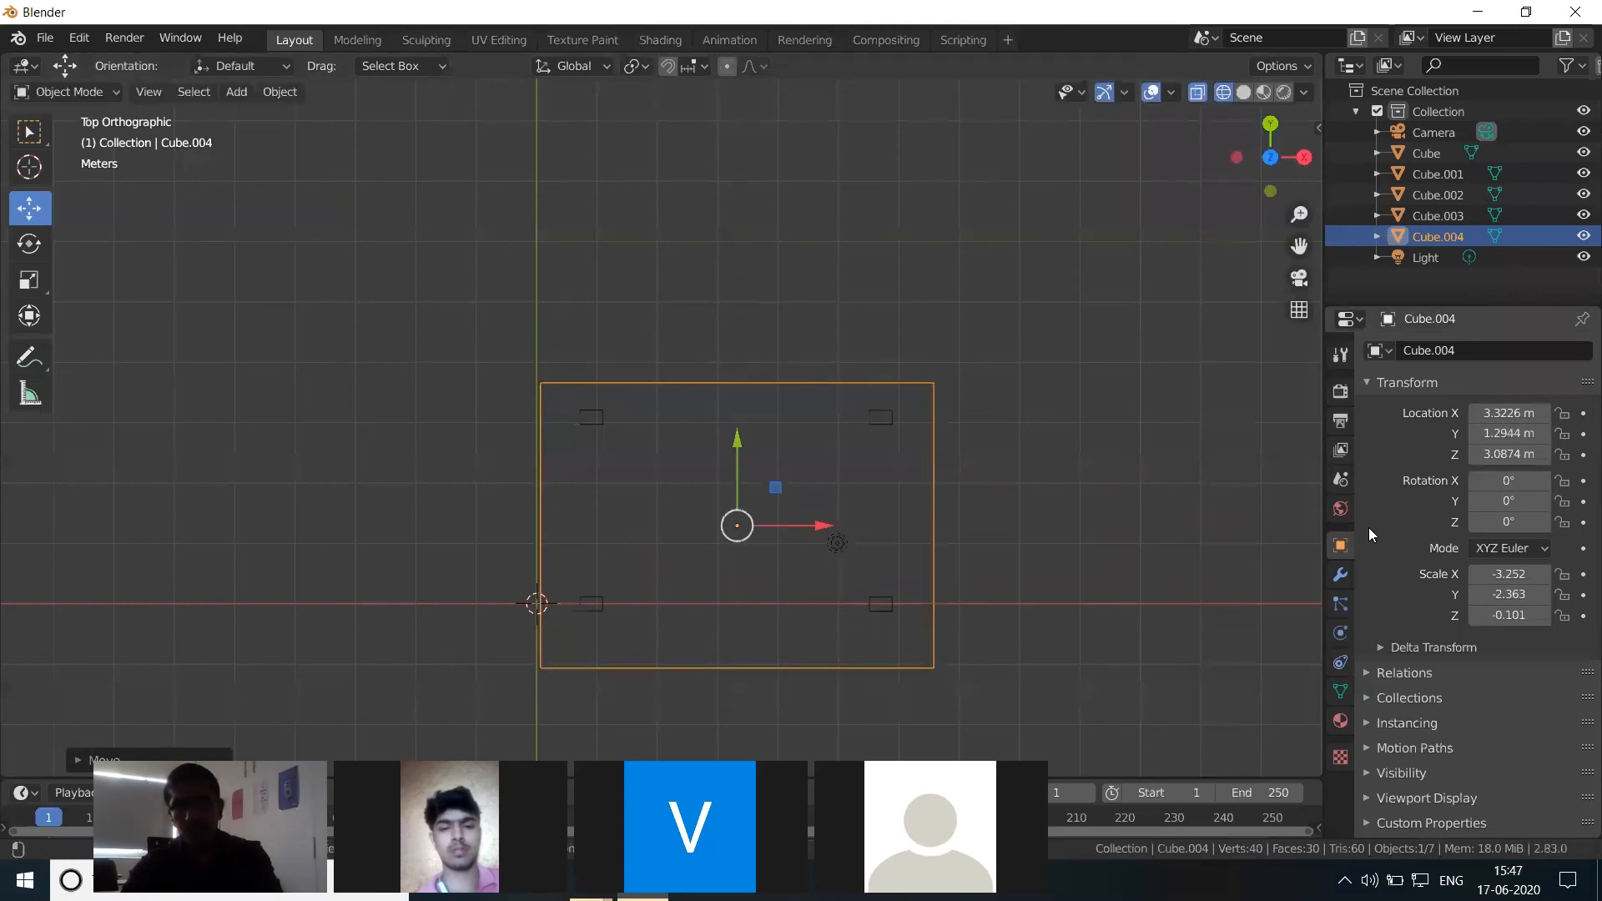
# Step: Resize the tabletop to scale X -3.542, Y -1.913, center it over the legs at about X 3.24 m, Y 1.54 m, and deselect it
pyautogui.moveTo(1526, 579); pyautogui.dragTo(1572, 597)
pyautogui.moveTo(739, 443); pyautogui.dragTo(736, 425)
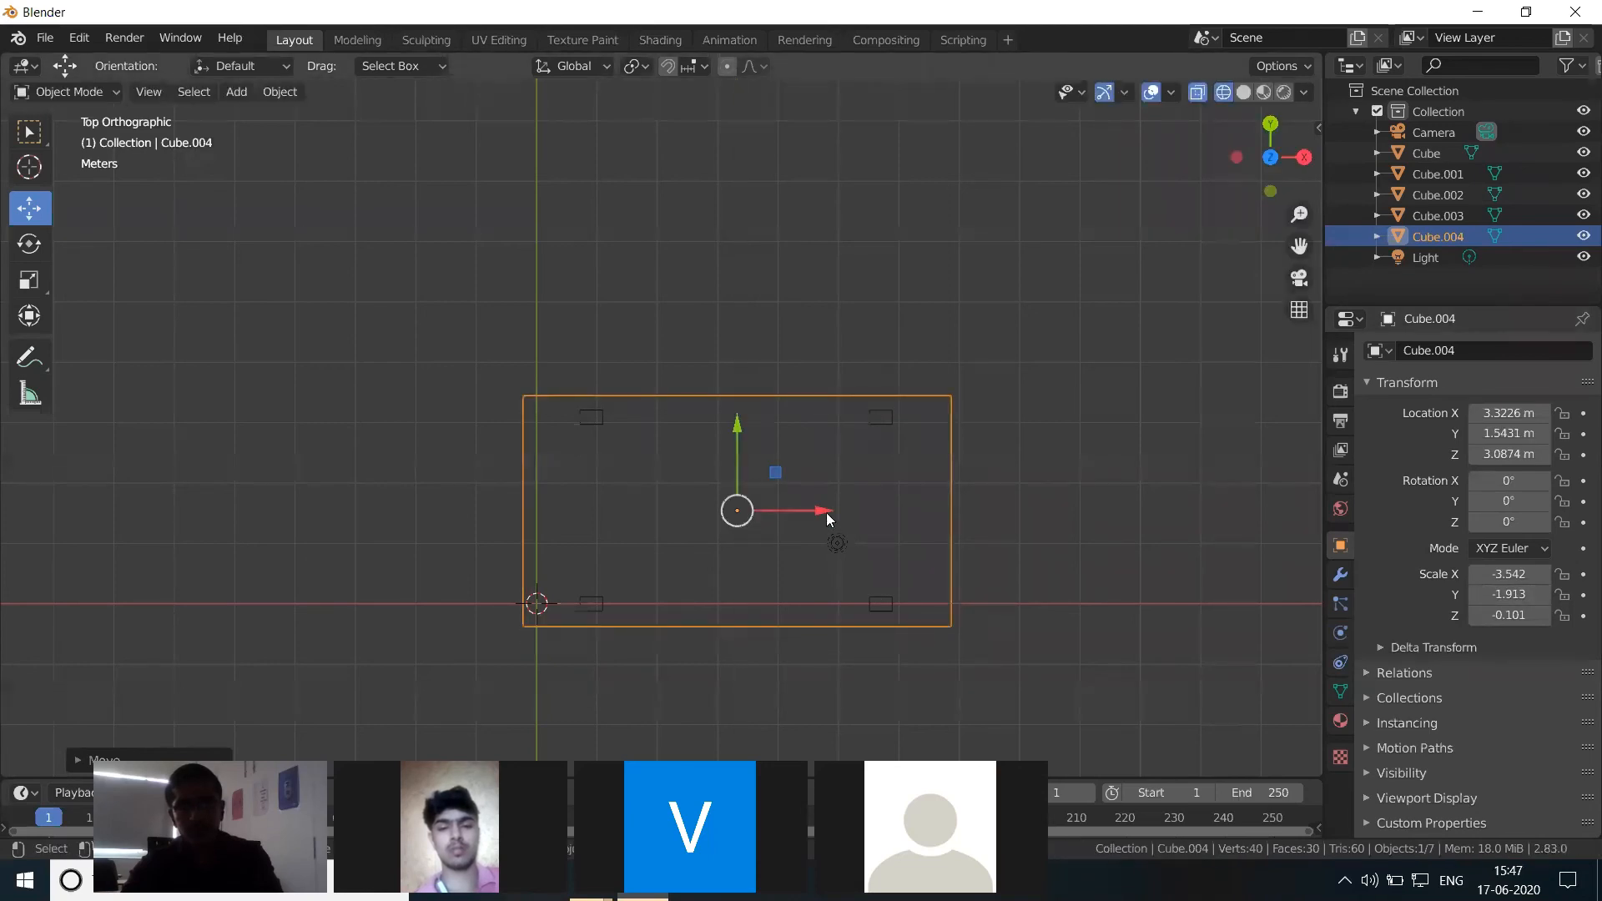
pyautogui.moveTo(826, 513); pyautogui.dragTo(821, 510)
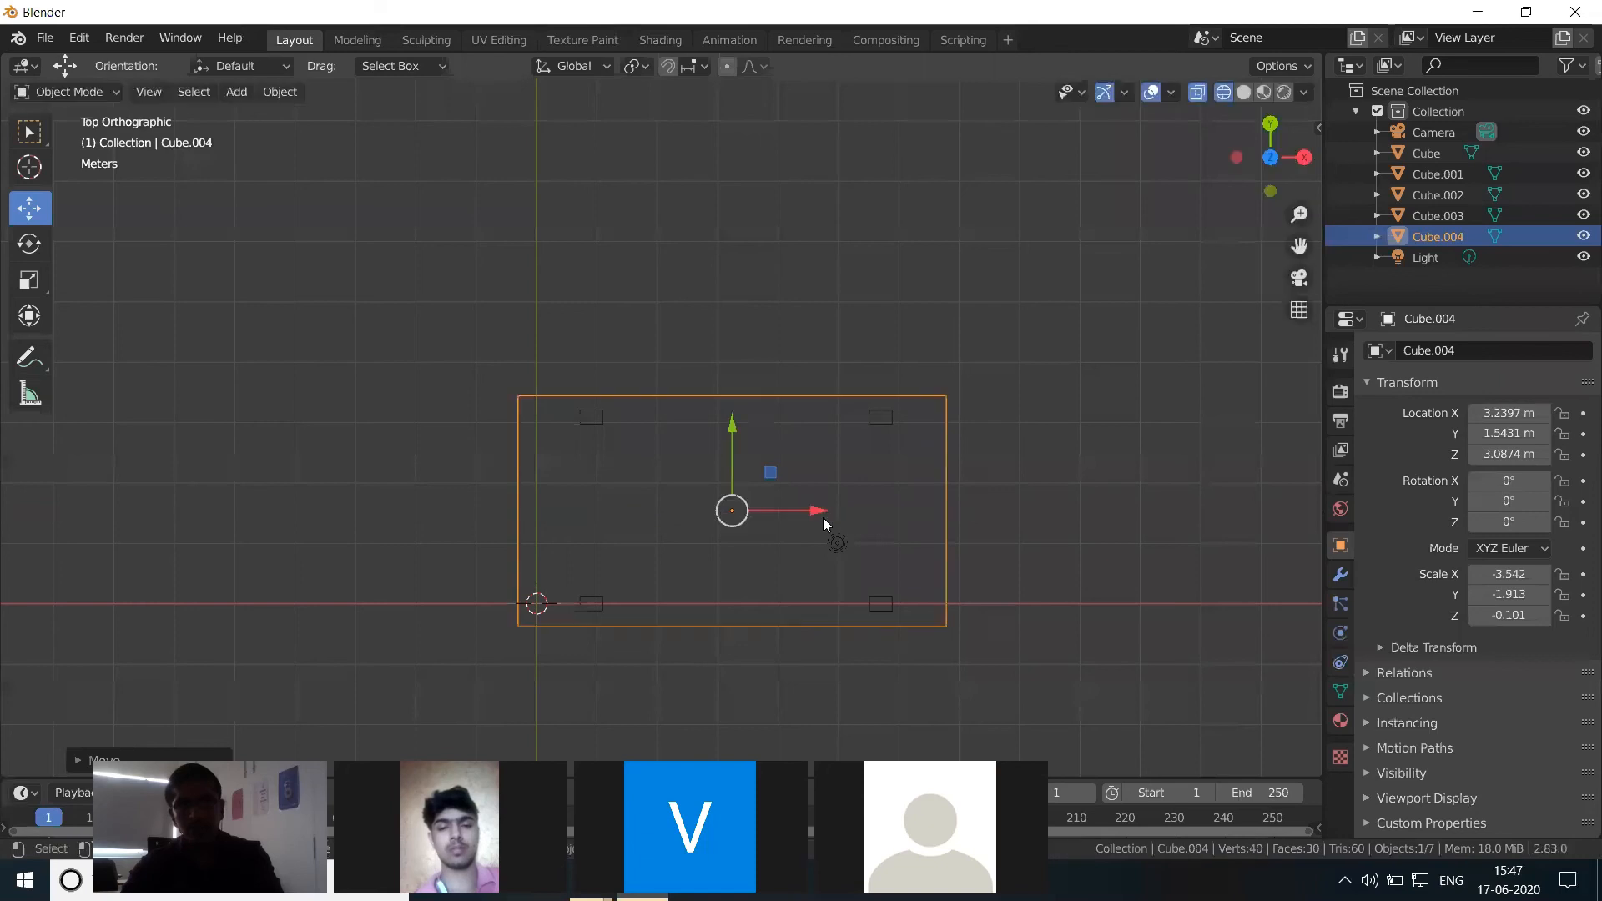
pyautogui.click(1053, 544)
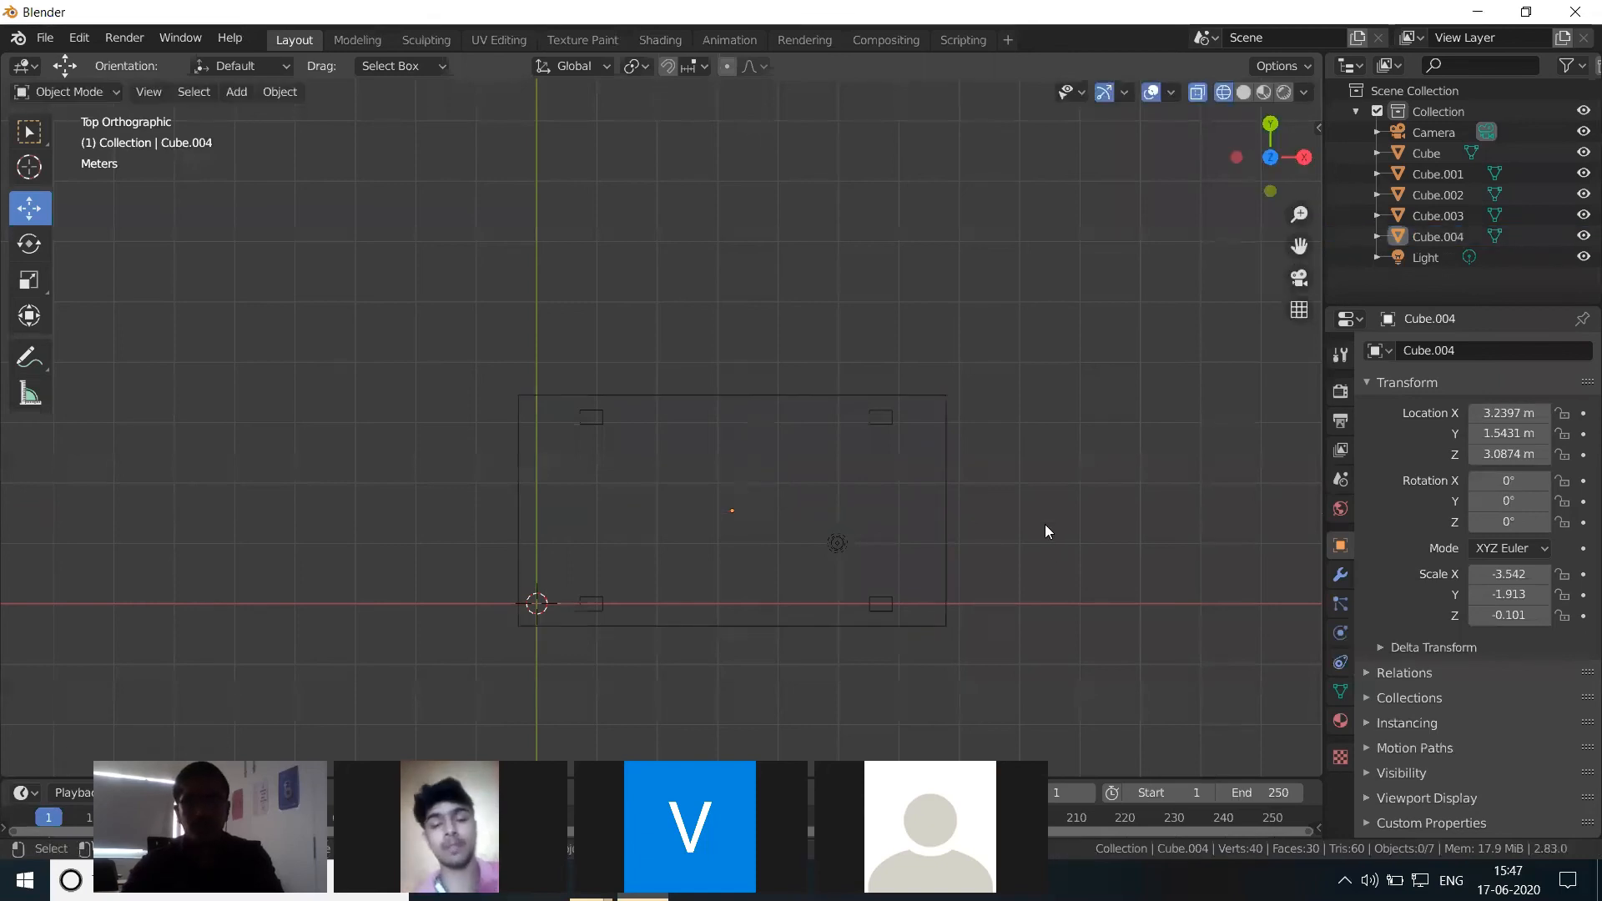
# Step: In front view, lower the tabletop onto the legs, to about Z 2.88 m
pyautogui.press('KP_1')
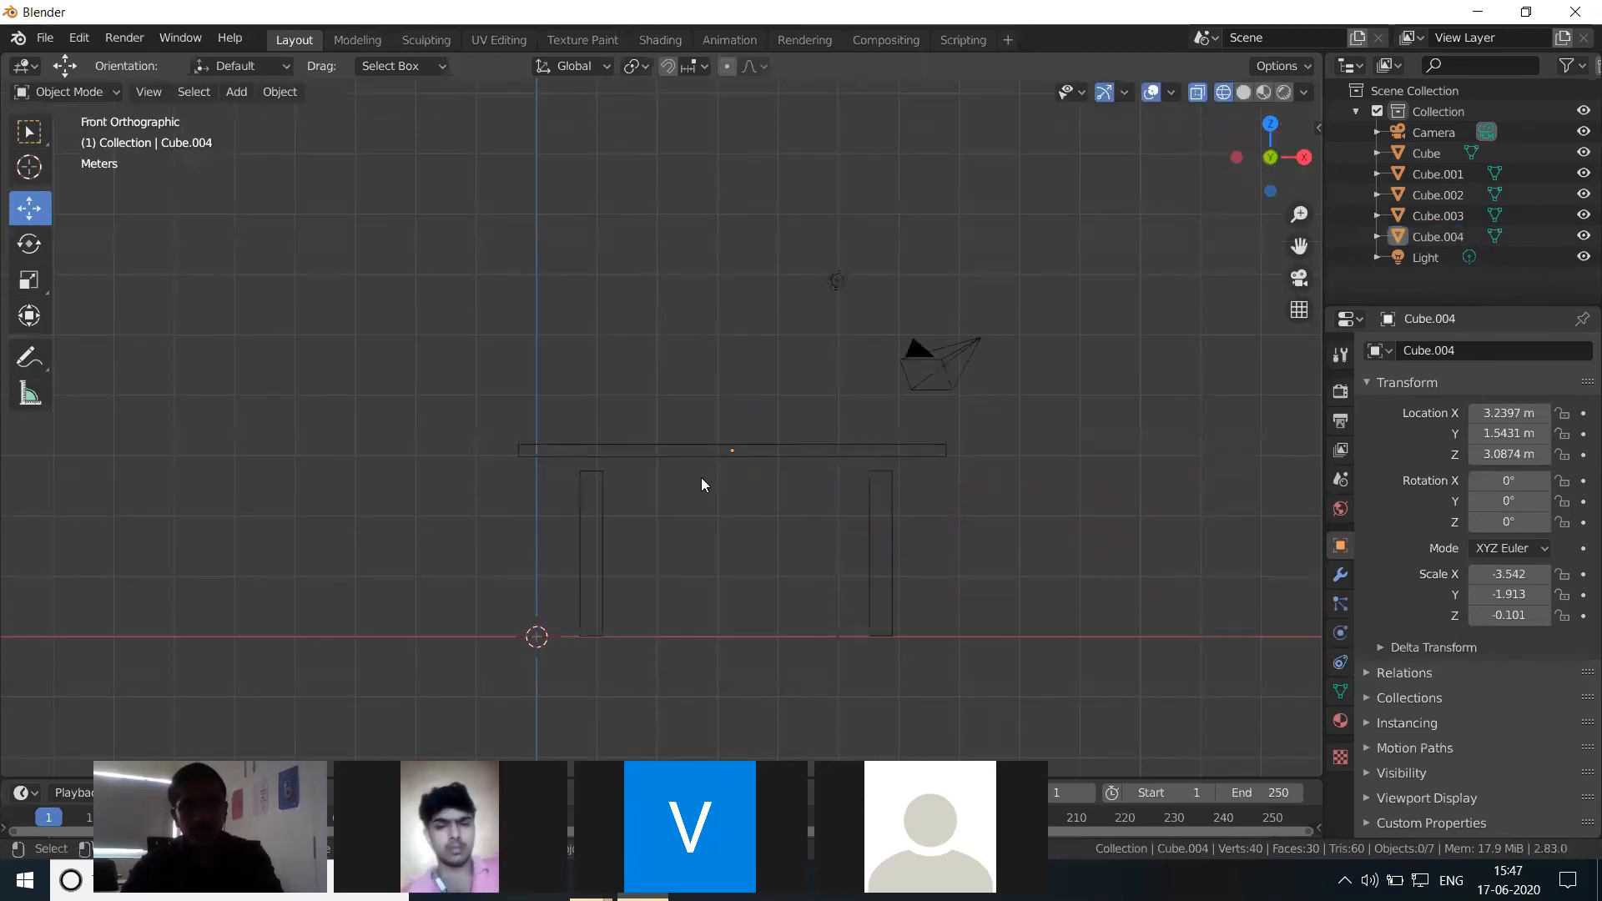
pyautogui.click(742, 448)
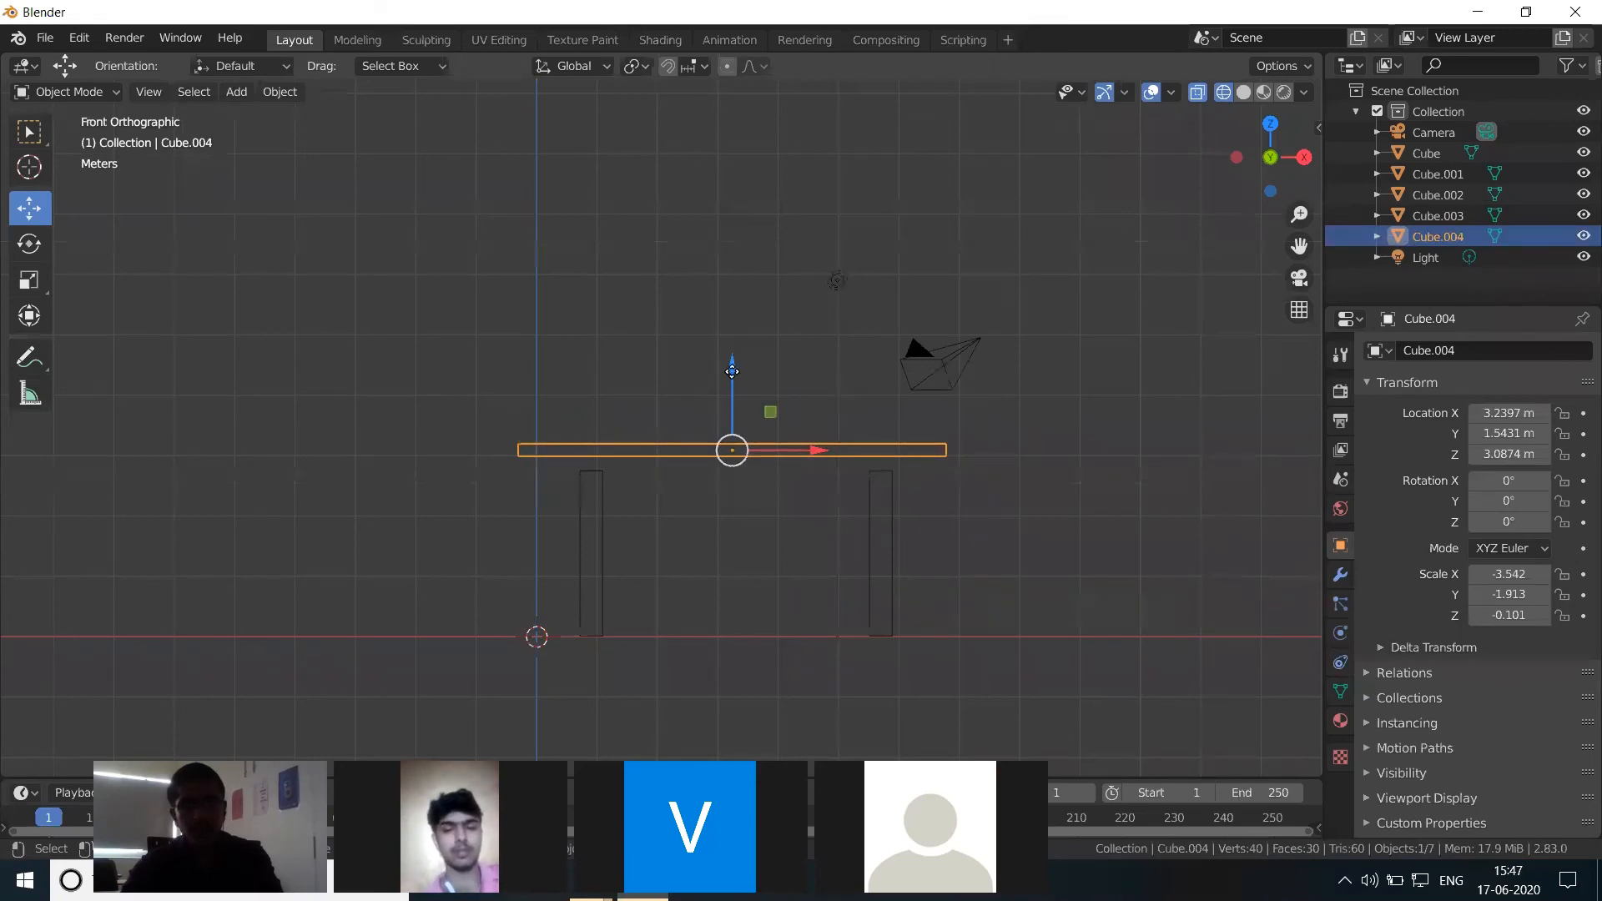
pyautogui.moveTo(732, 363); pyautogui.dragTo(744, 383)
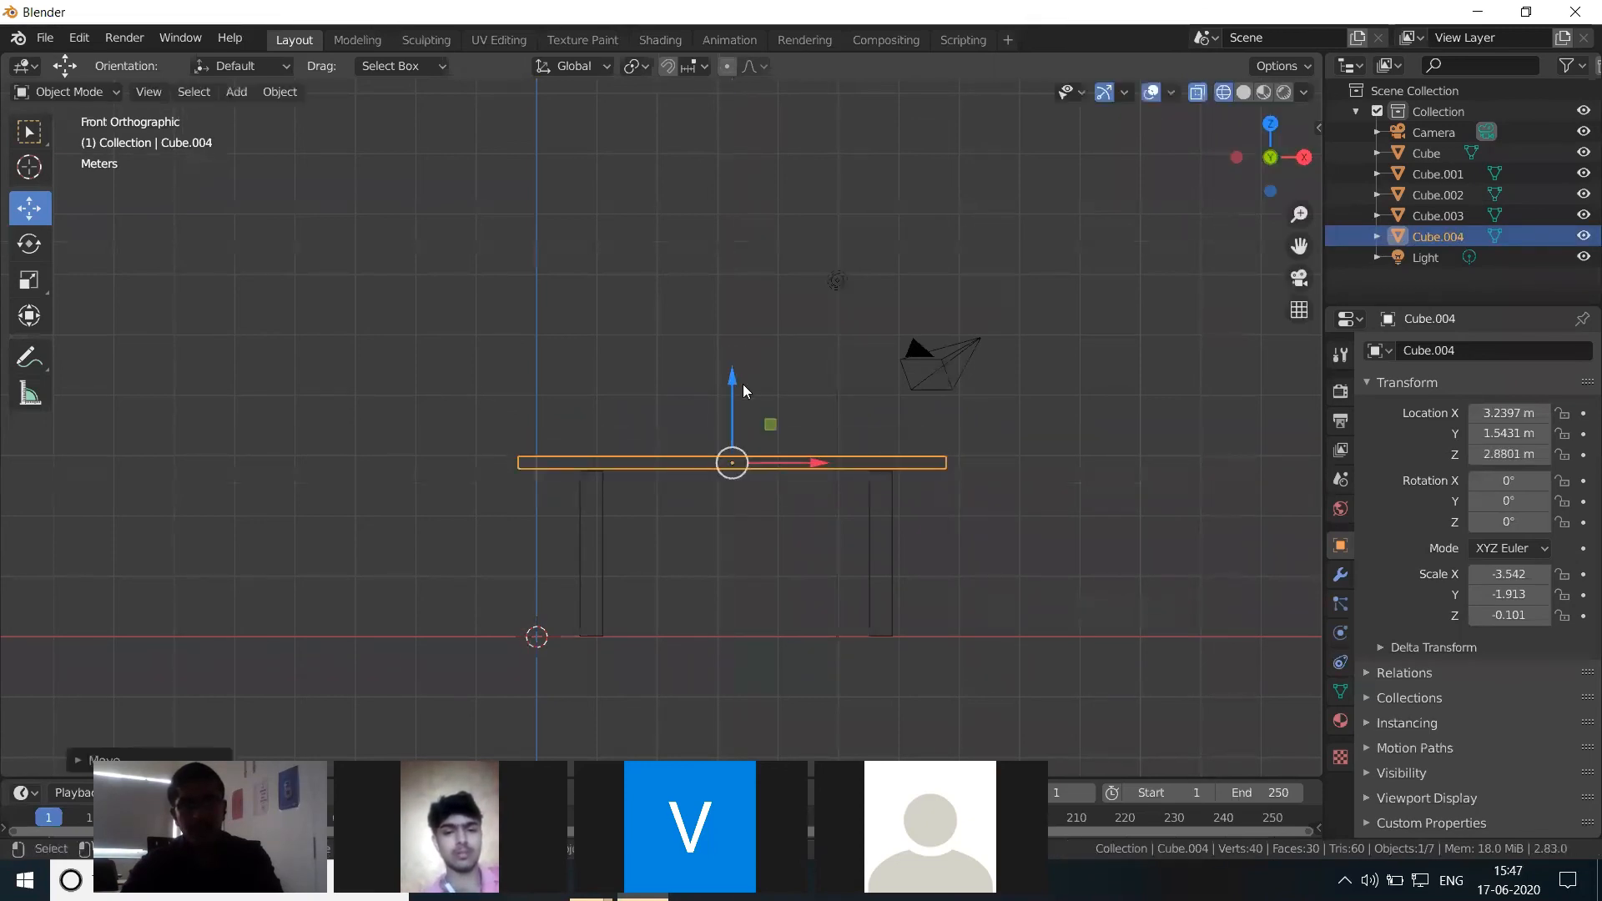
# Step: In top view, scale the tabletop down uniformly to about X -3.266, Y -1.764, Z -0.093
pyautogui.press('KP_7')
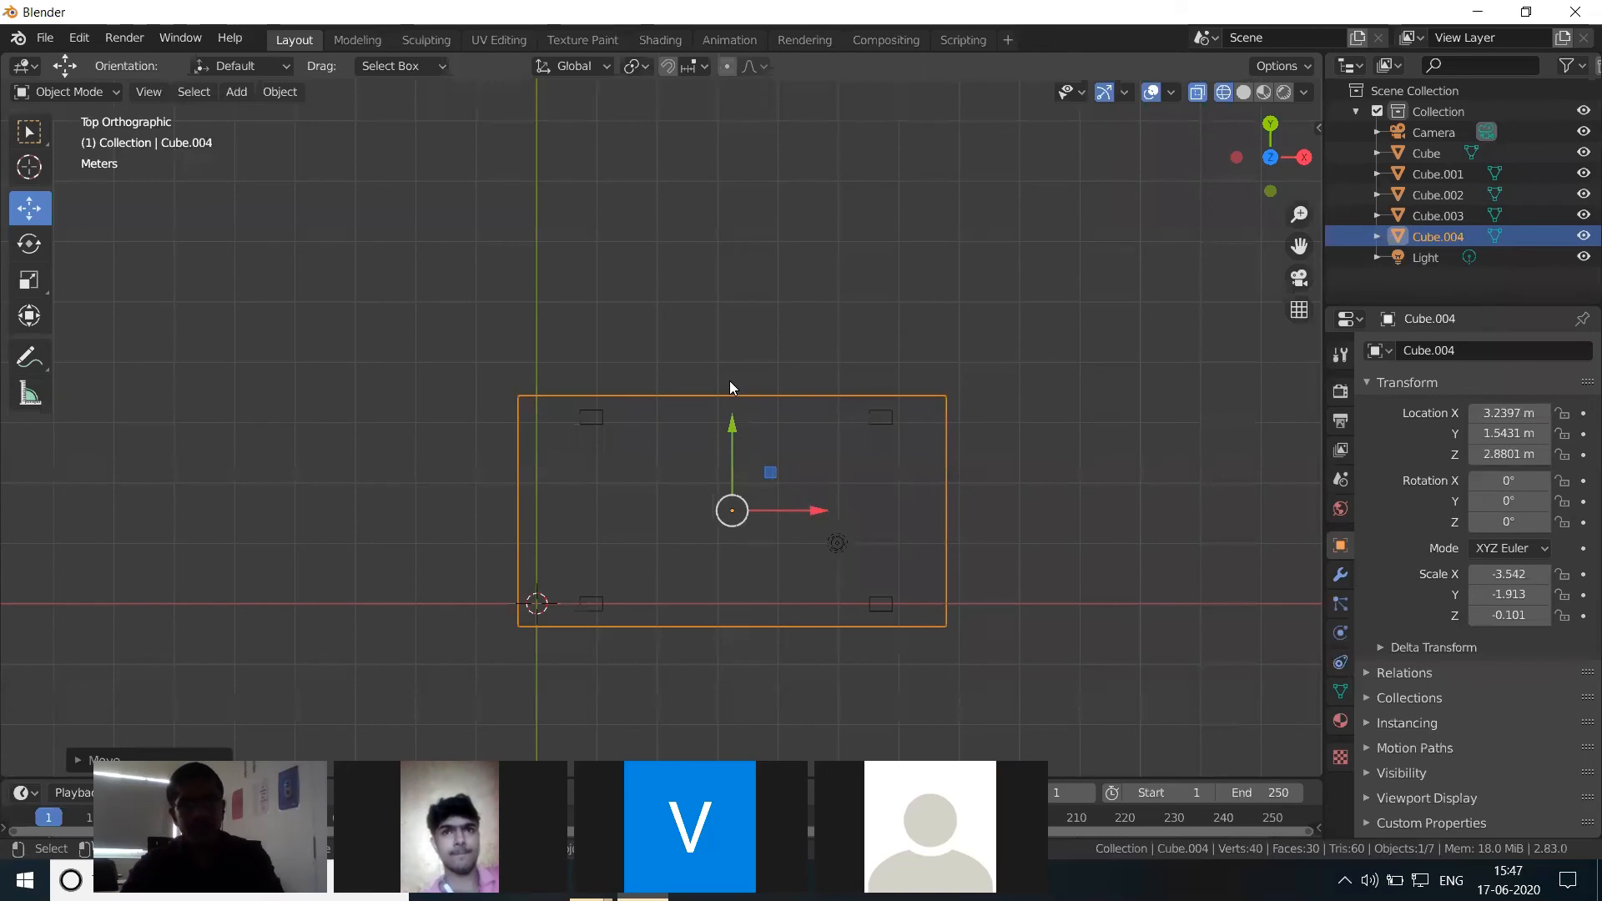
pyautogui.press('s')
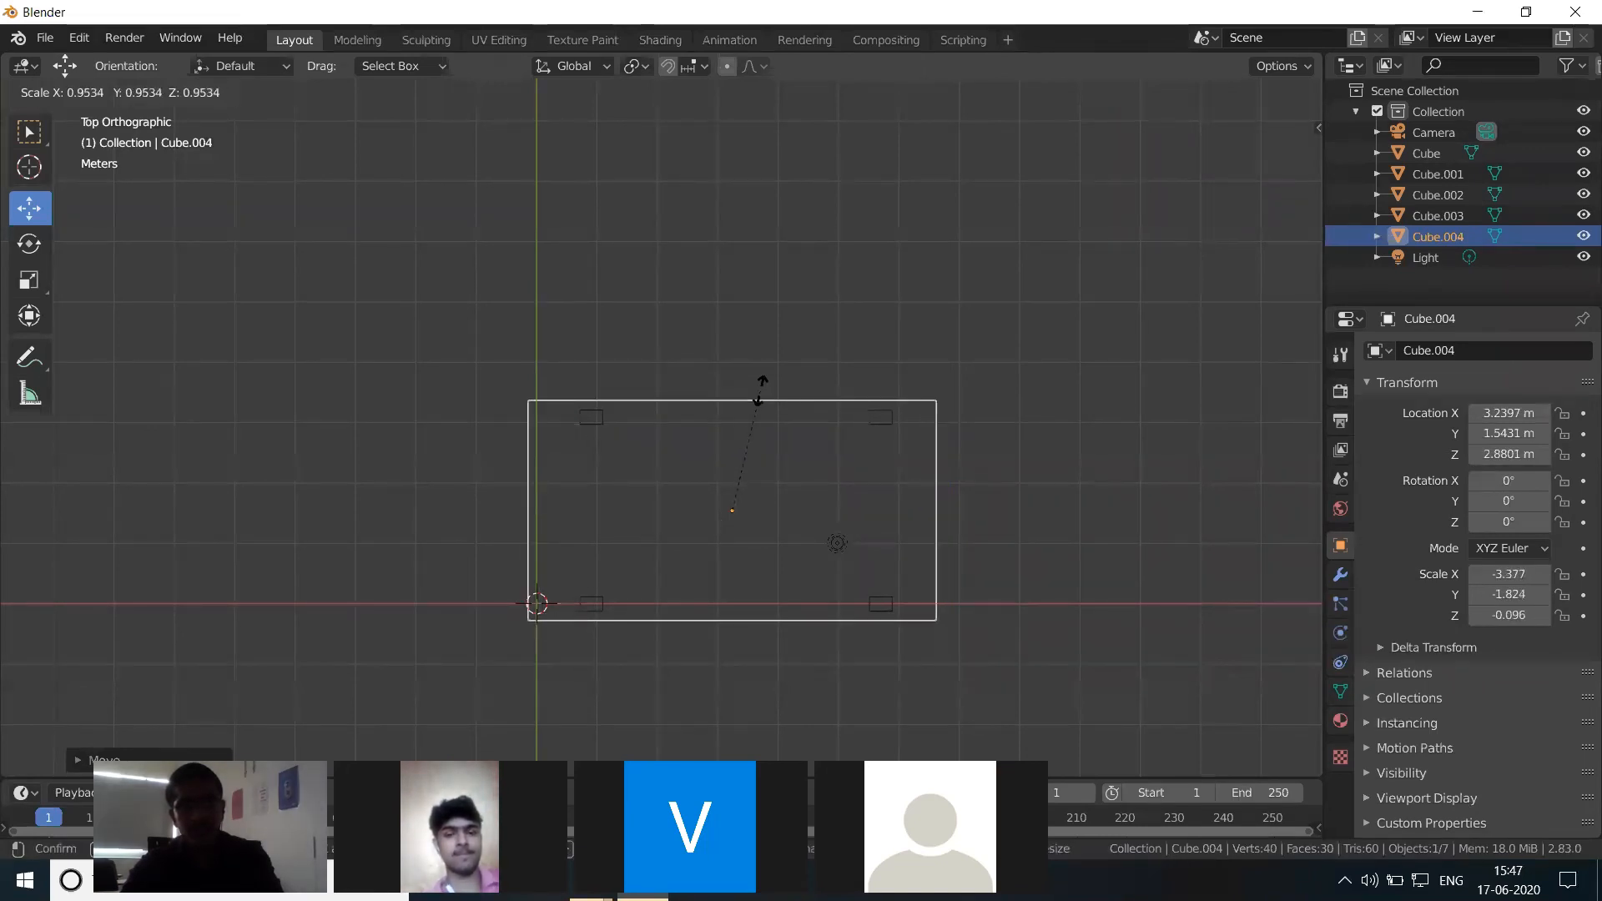
pyautogui.click(764, 396)
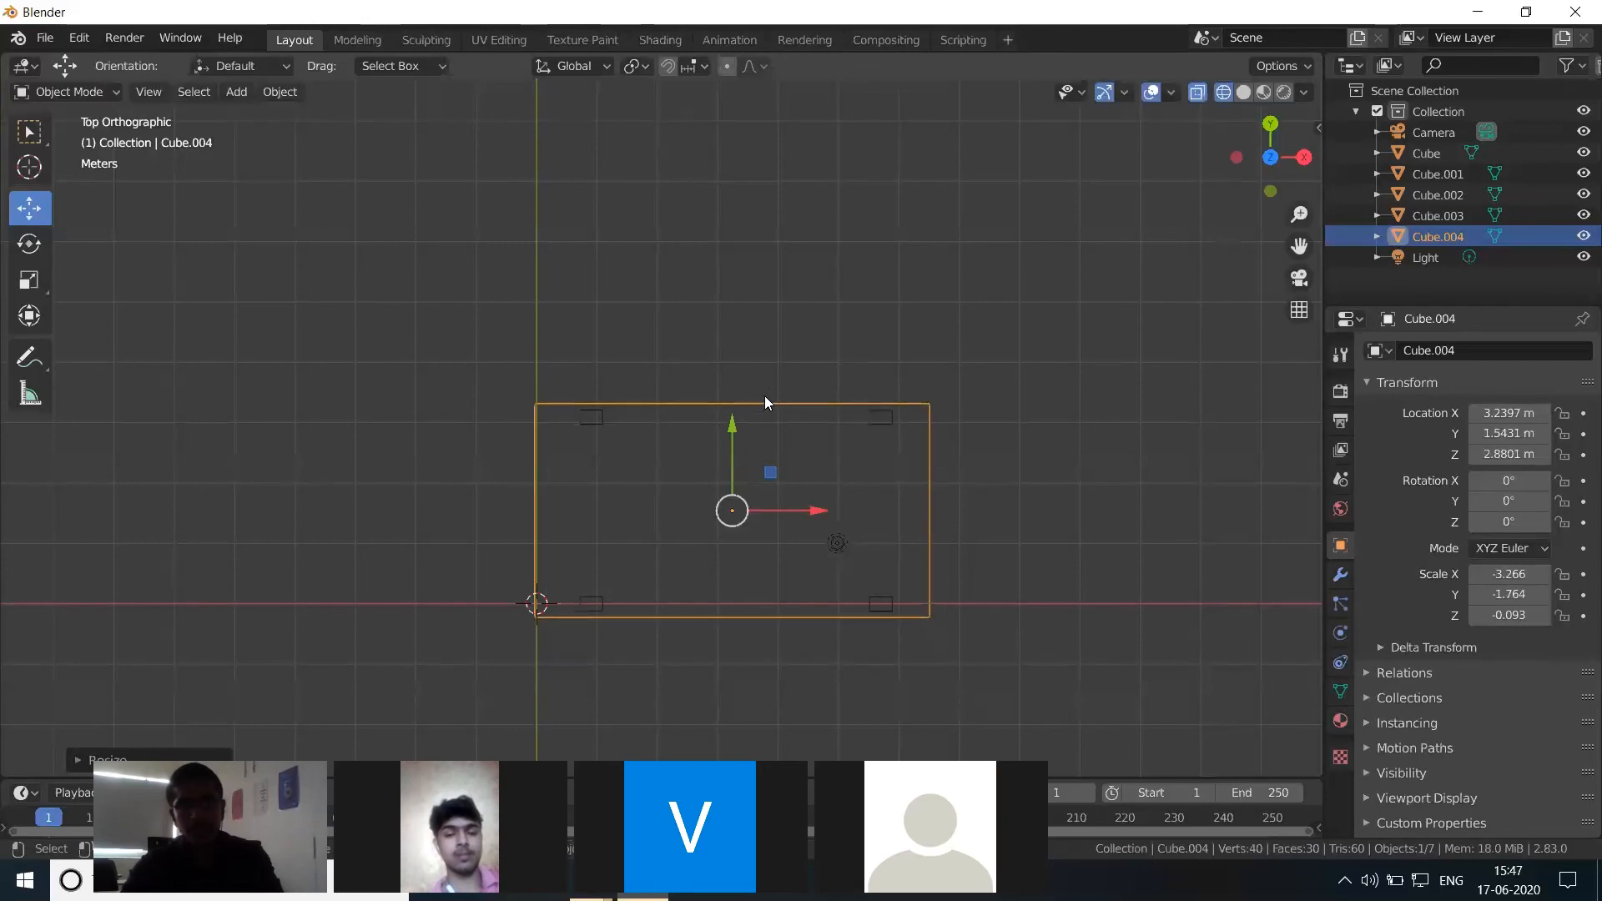
# Step: Show the table from the front in perspective, deselect the tabletop, and return to solid shading
pyautogui.press('KP_1')
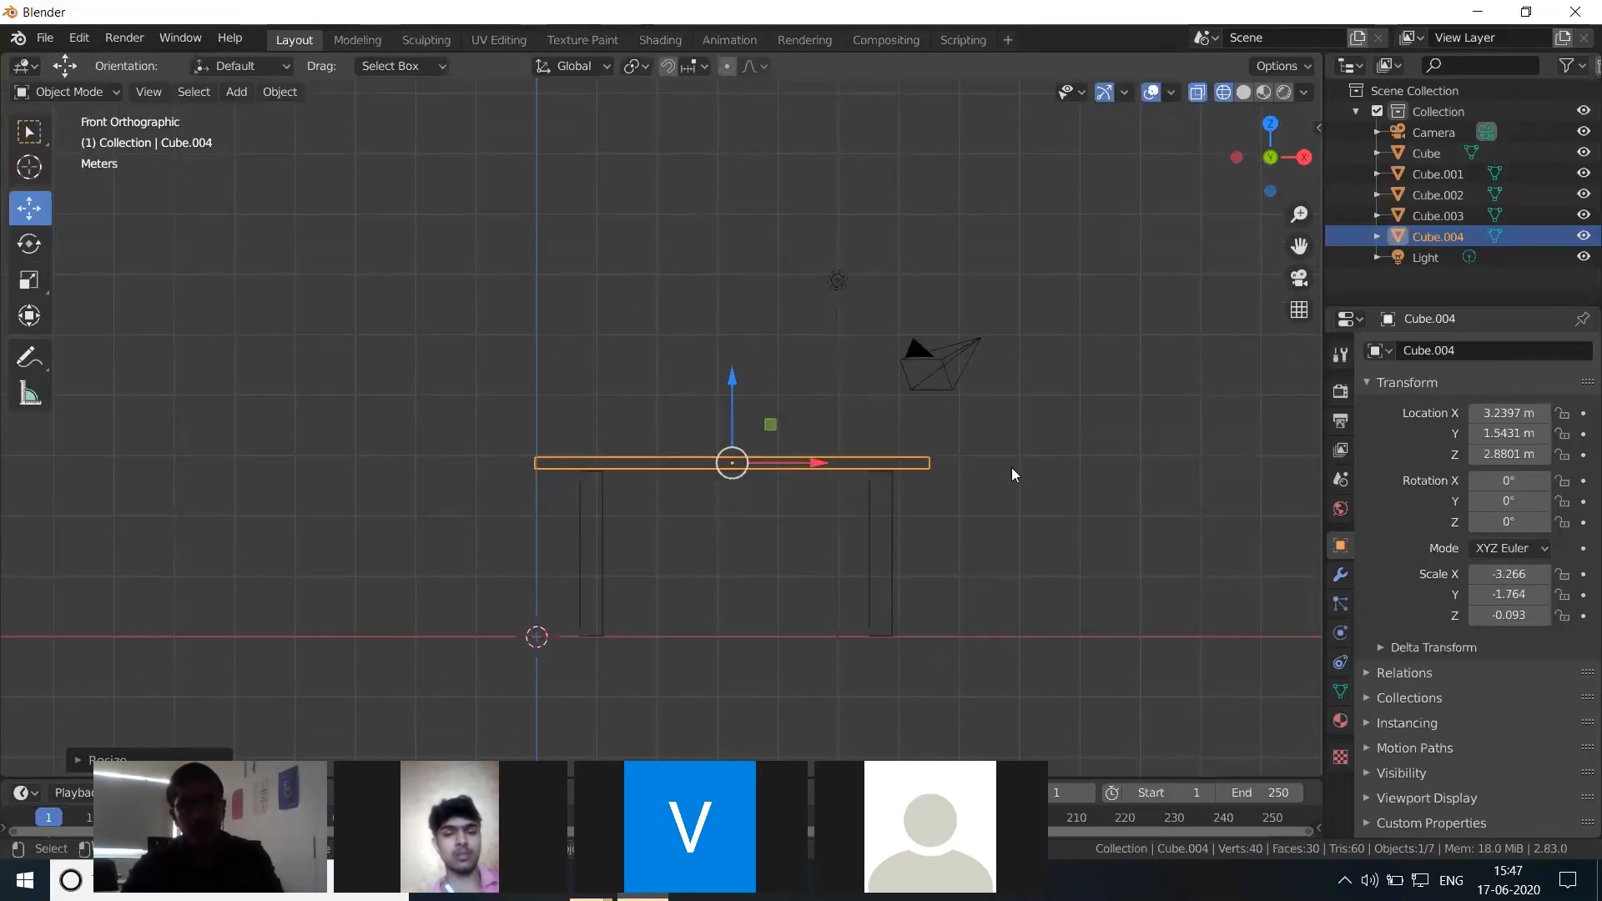
pyautogui.press('KP_5')
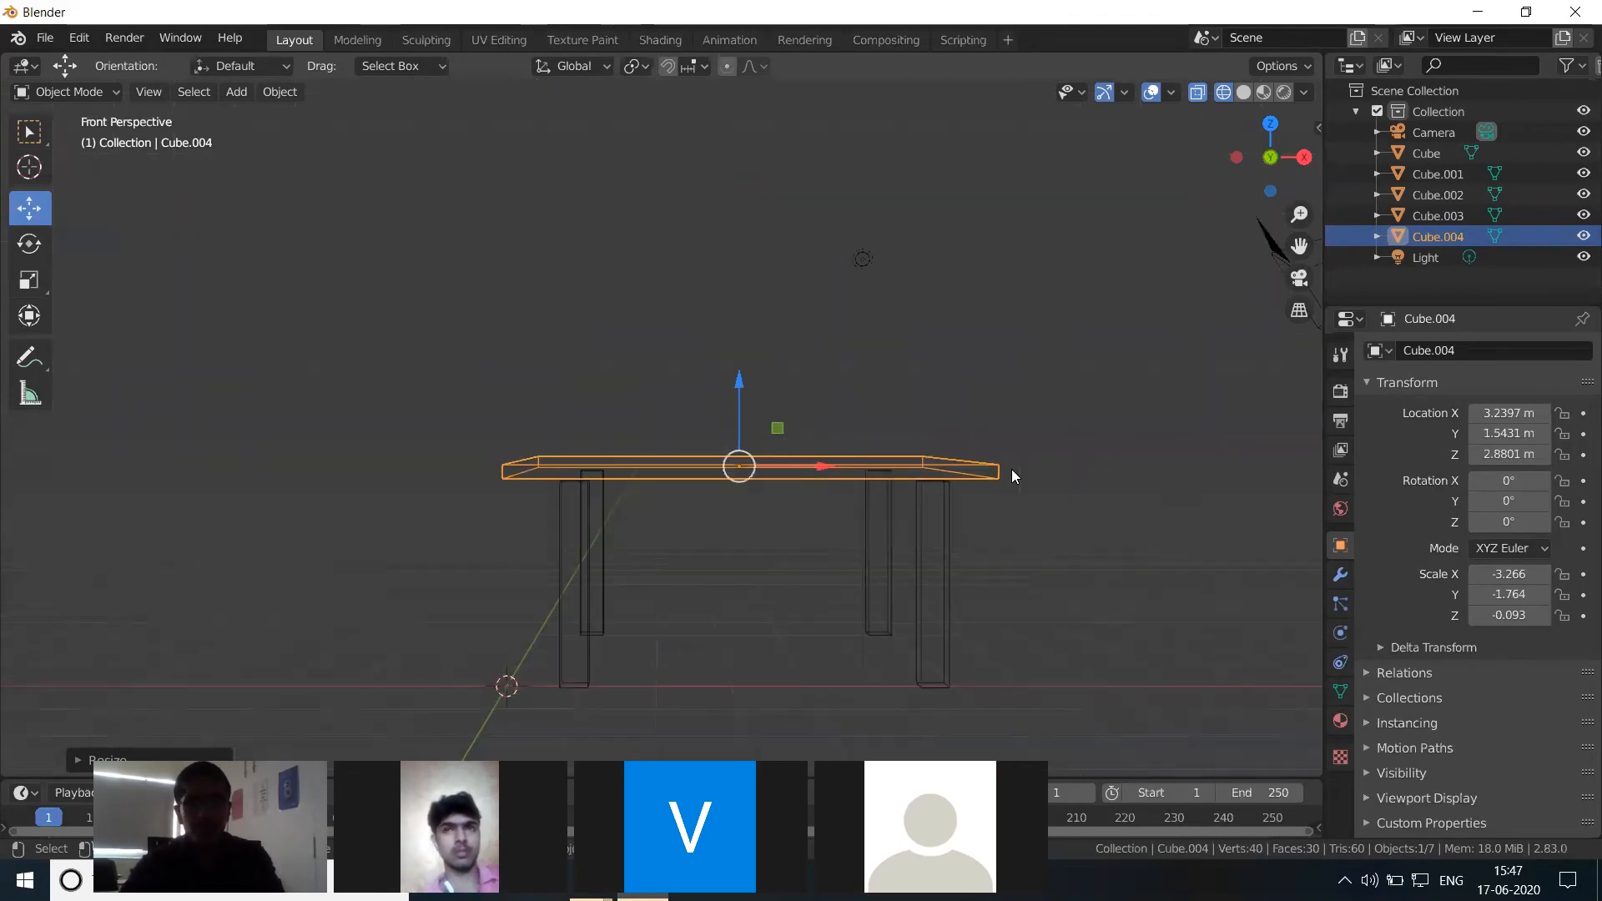
pyautogui.click(992, 528)
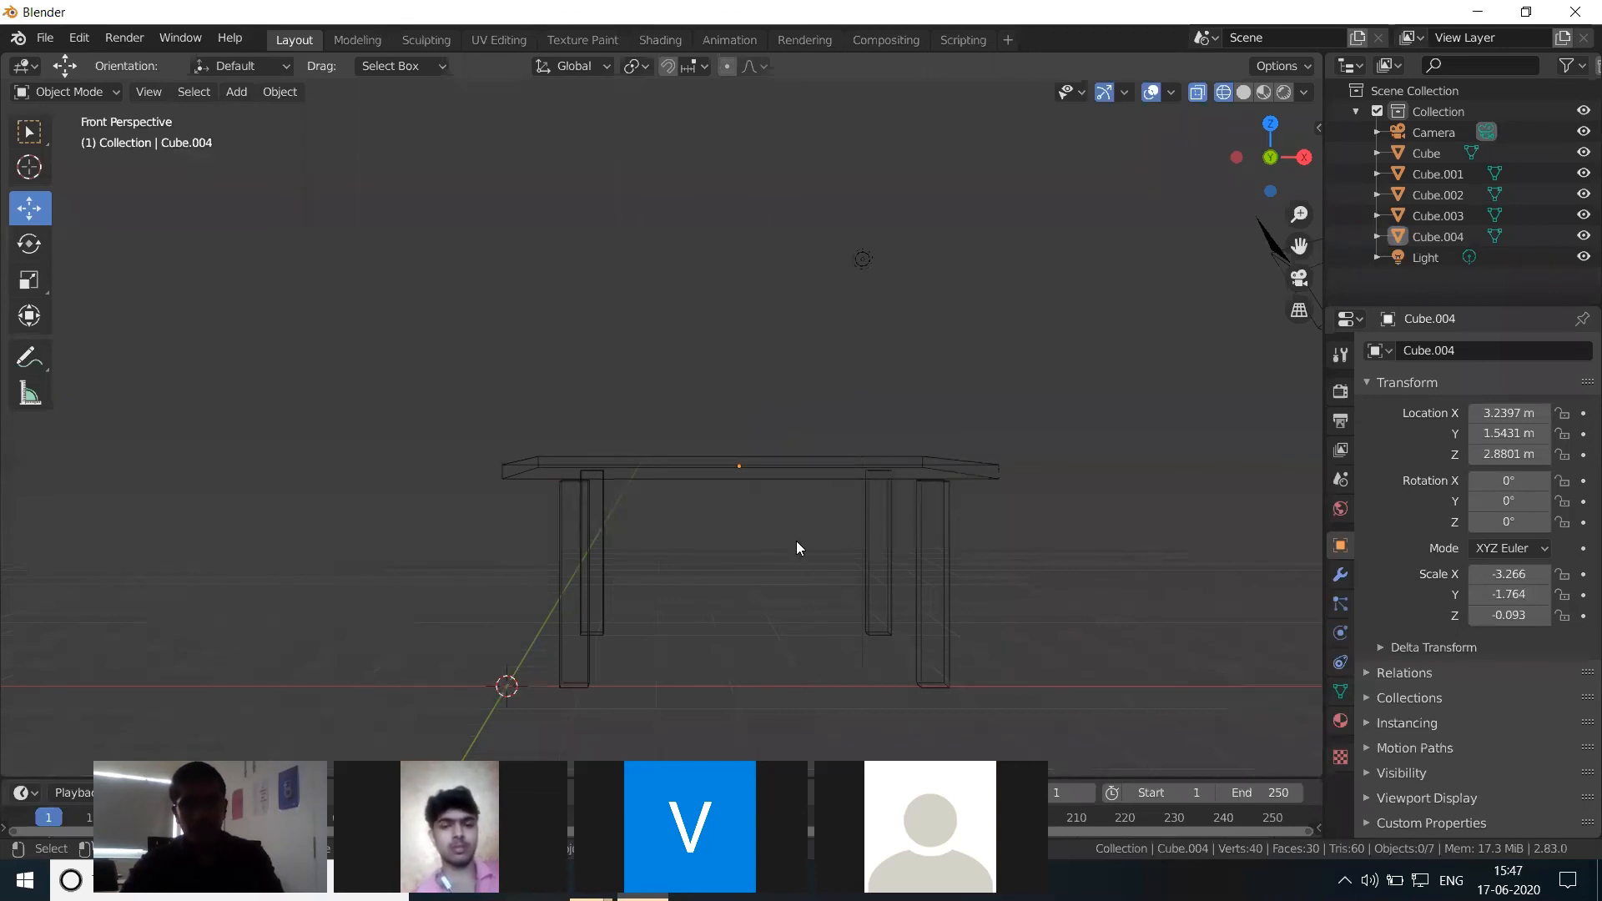
pyautogui.press('z')
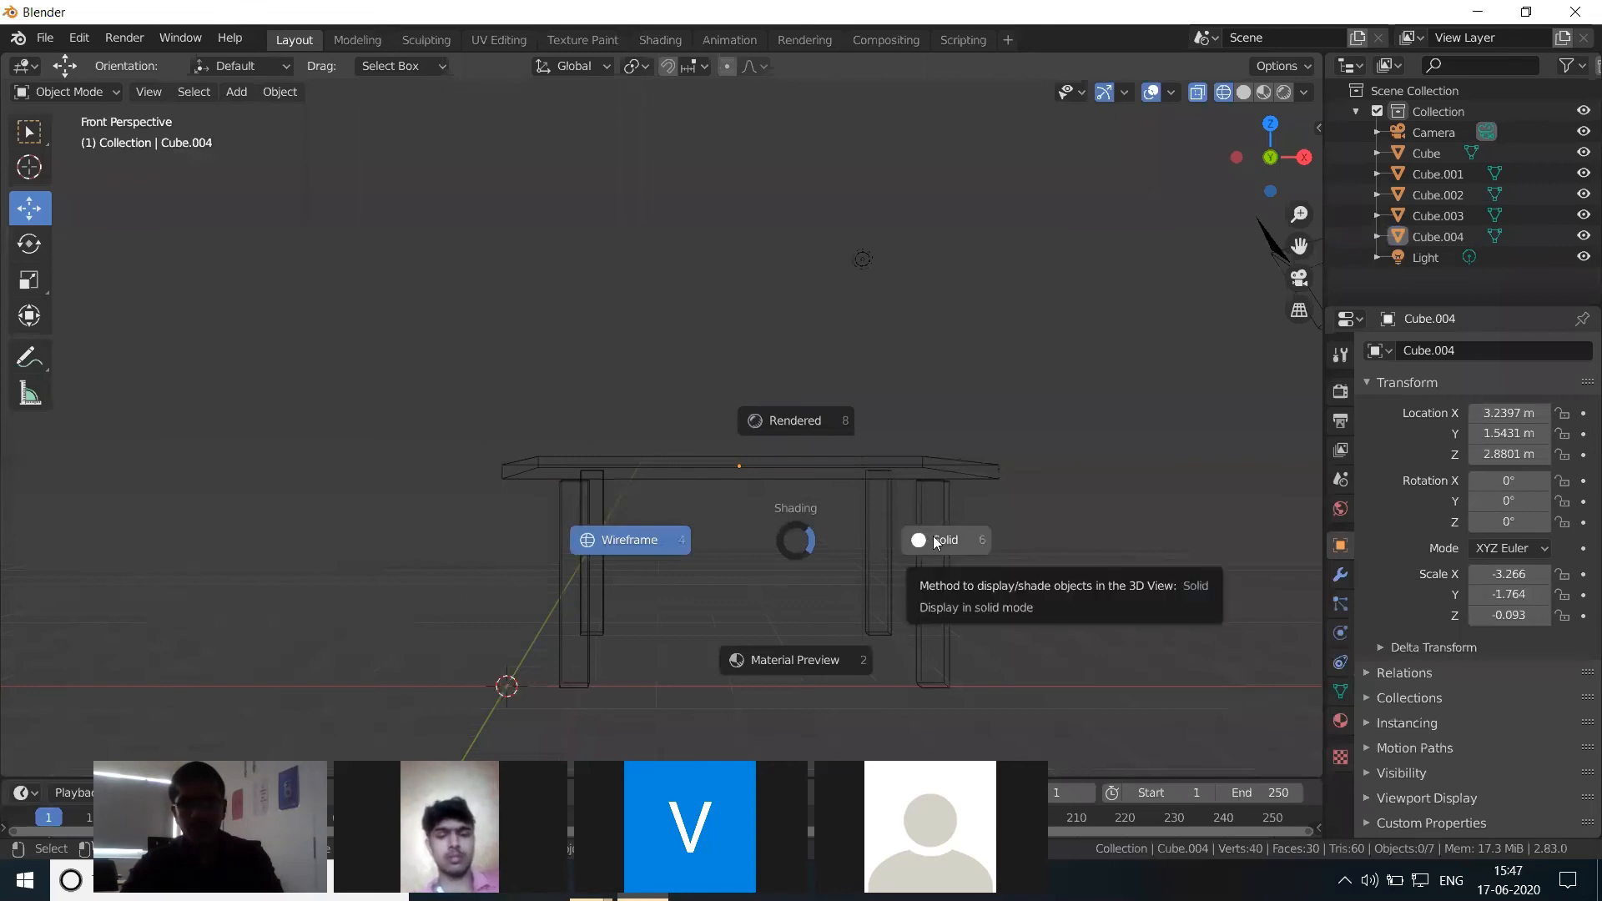
pyautogui.click(933, 539)
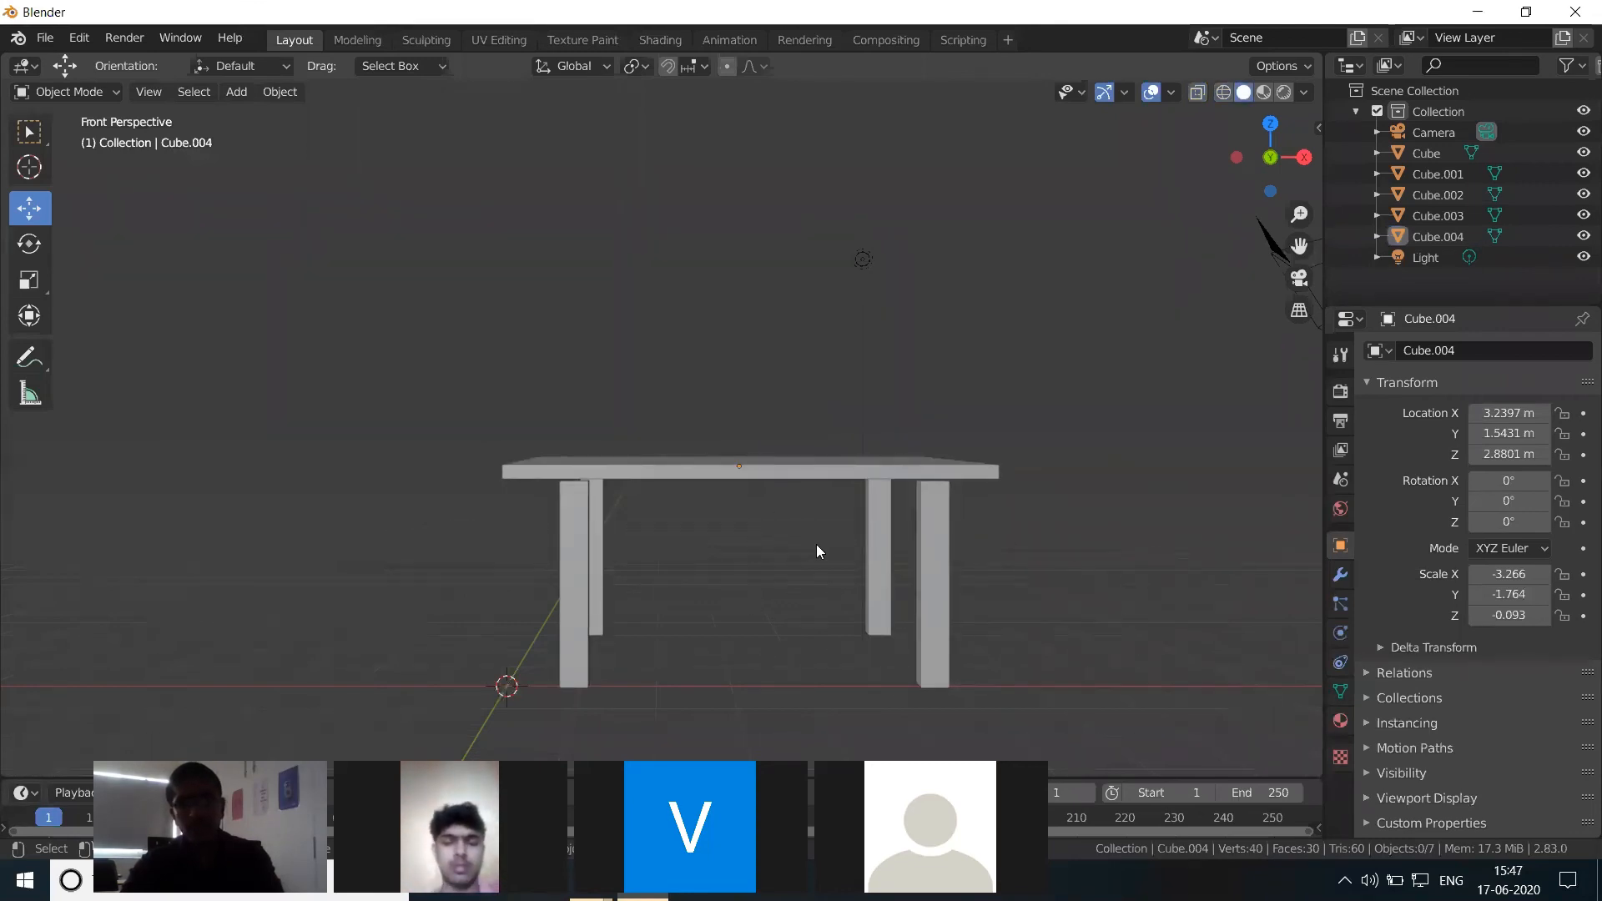
# Step: Examine the finished table from the front and from oblique angles, selecting and deselecting the tabletop along the way
pyautogui.scroll(-2, 816, 545)
pyautogui.scroll(1, 817, 545)
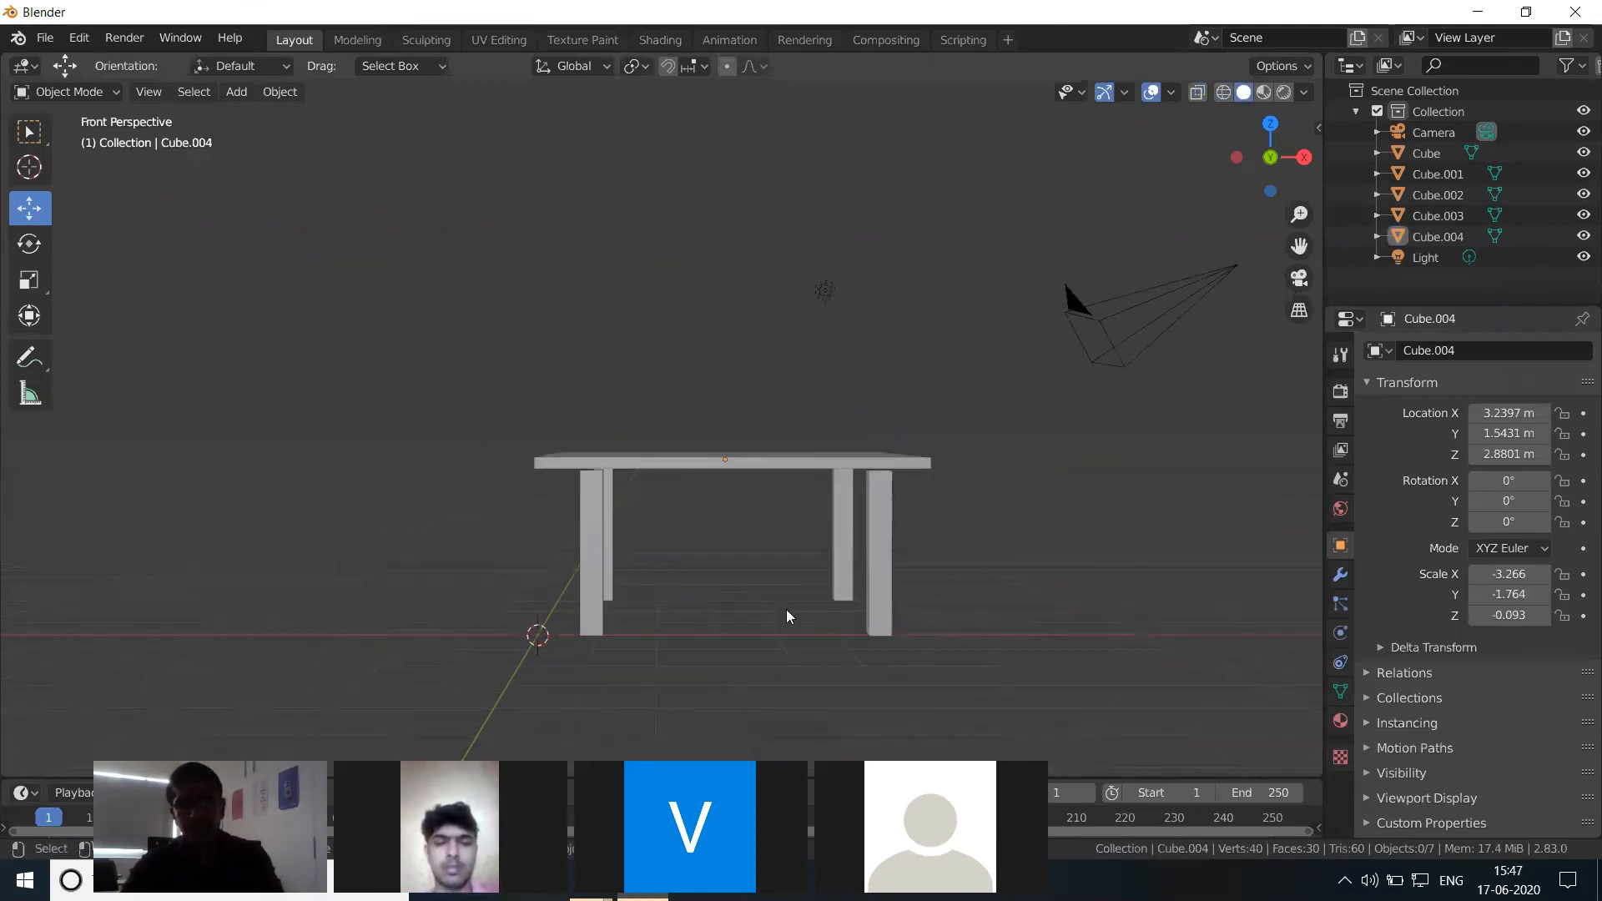
pyautogui.moveTo(731, 598); pyautogui.dragTo(801, 624, button='middle')
pyautogui.scroll(2, 833, 566)
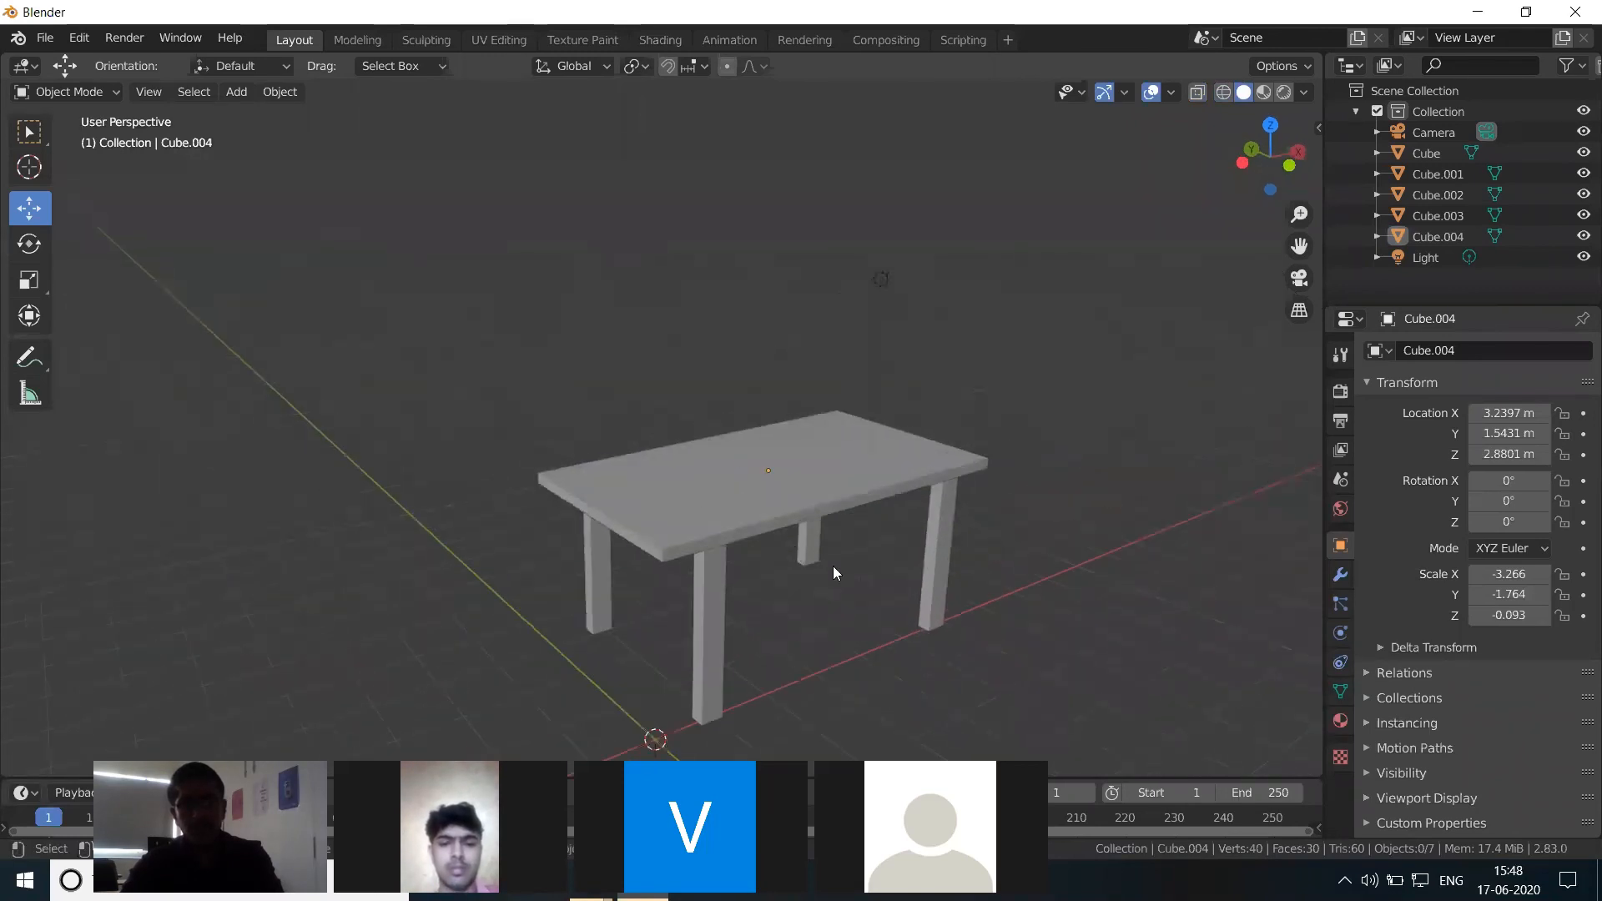
pyautogui.moveTo(921, 641); pyautogui.dragTo(1147, 617, button='middle')
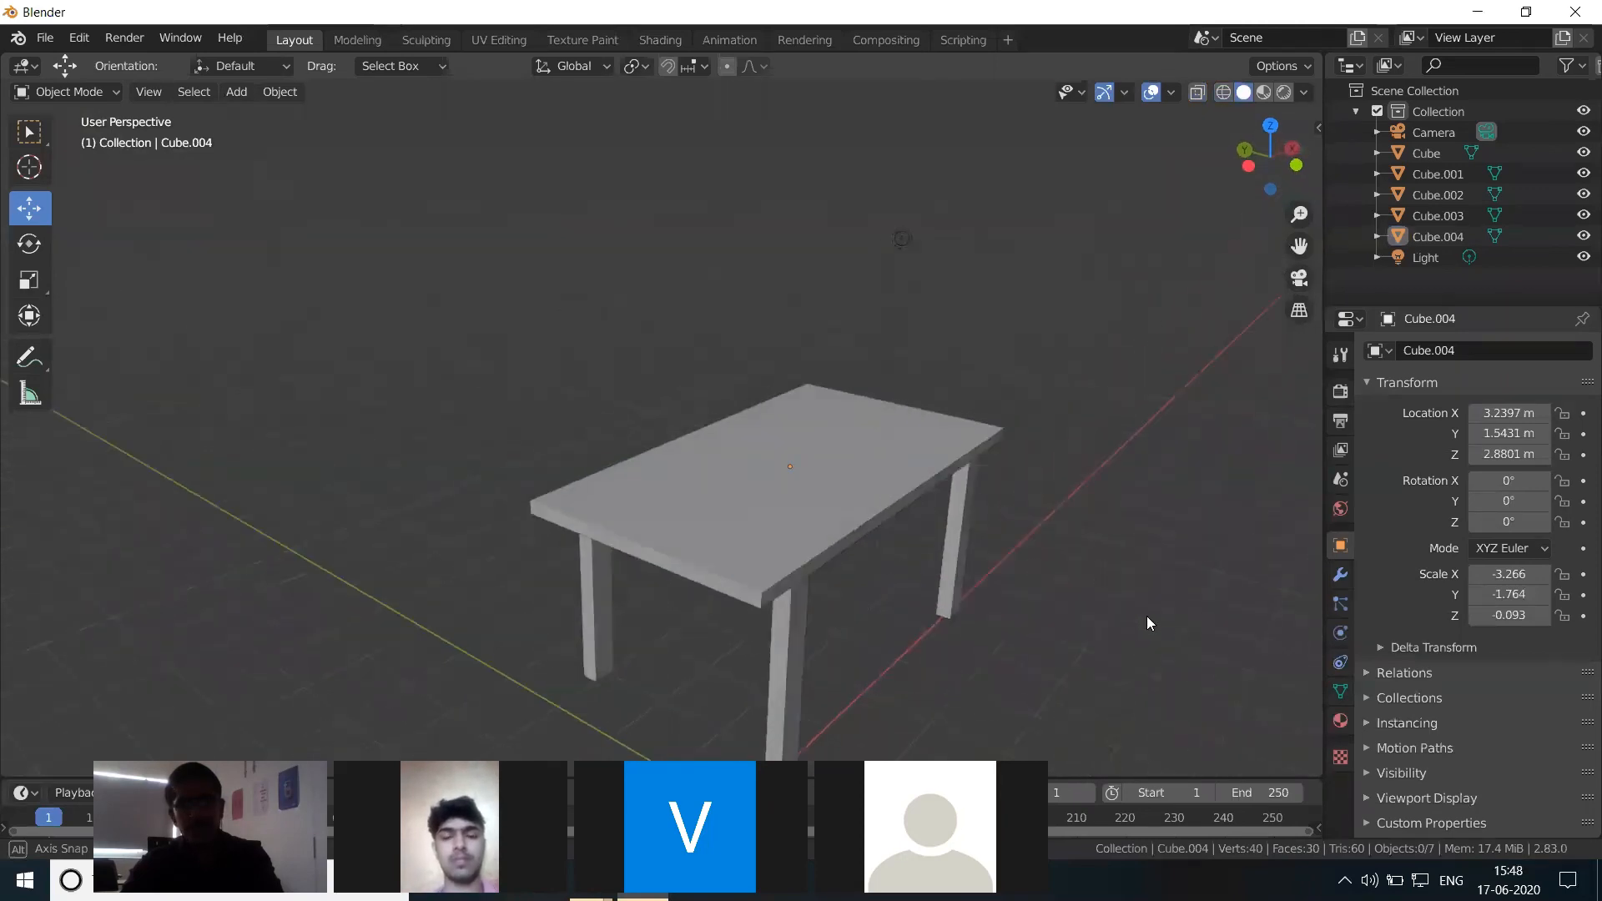
pyautogui.click(836, 516)
pyautogui.scroll(-1, 930, 596)
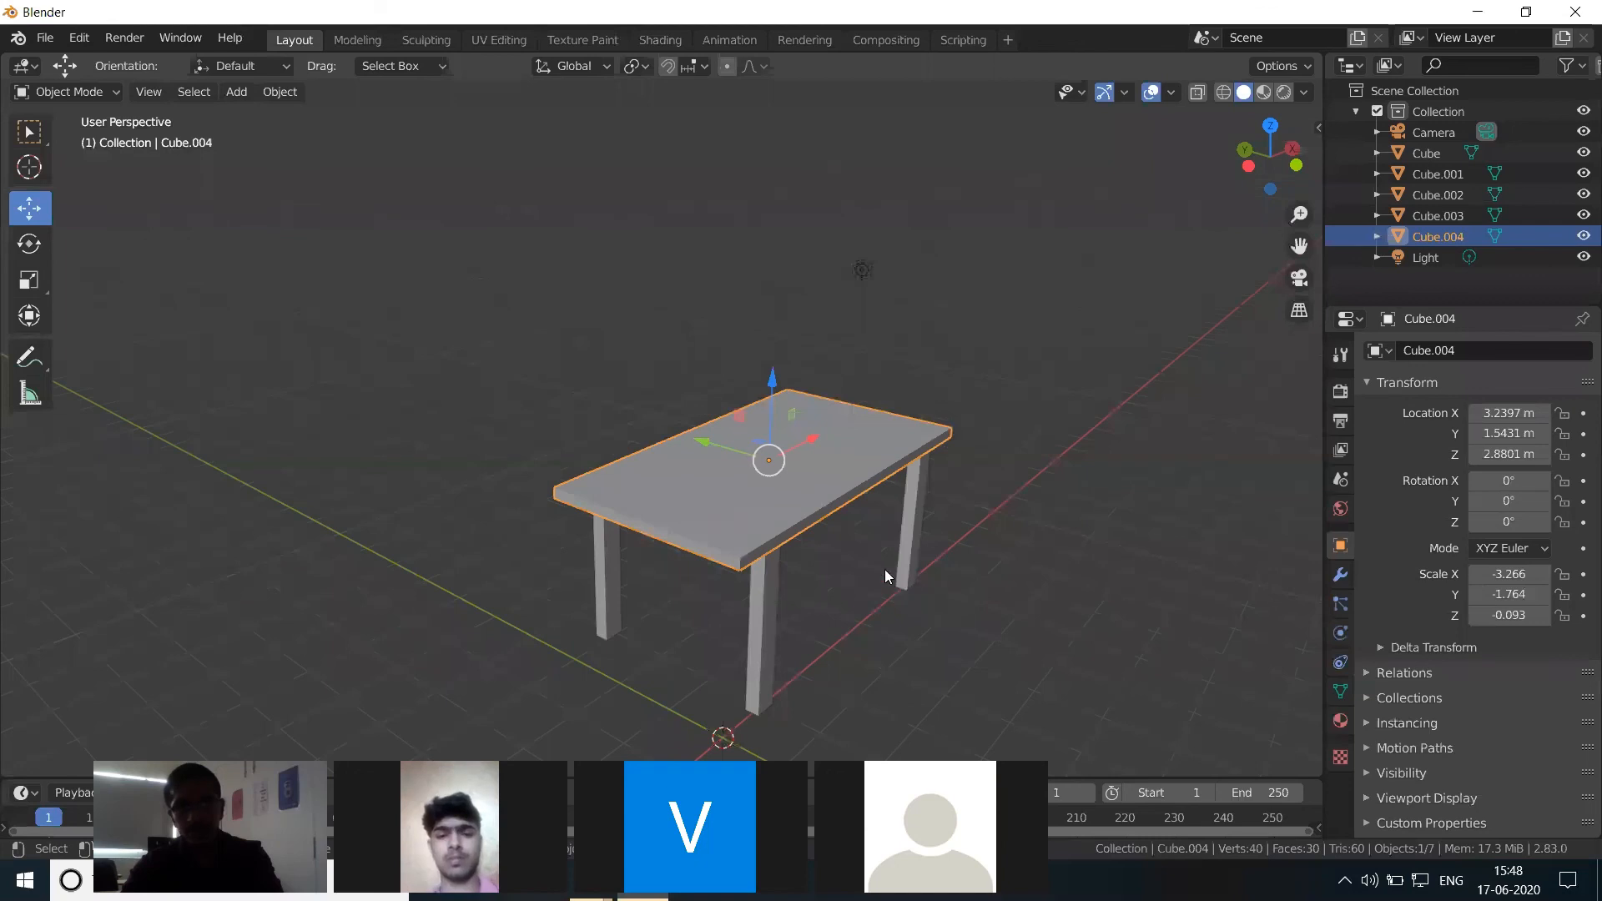
pyautogui.moveTo(885, 570)
pyautogui.mouseDown(button='middle')
pyautogui.moveTo(941, 551)
pyautogui.moveTo(942, 586)
pyautogui.moveTo(920, 607)
pyautogui.moveTo(908, 589)
pyautogui.mouseUp(button='middle')
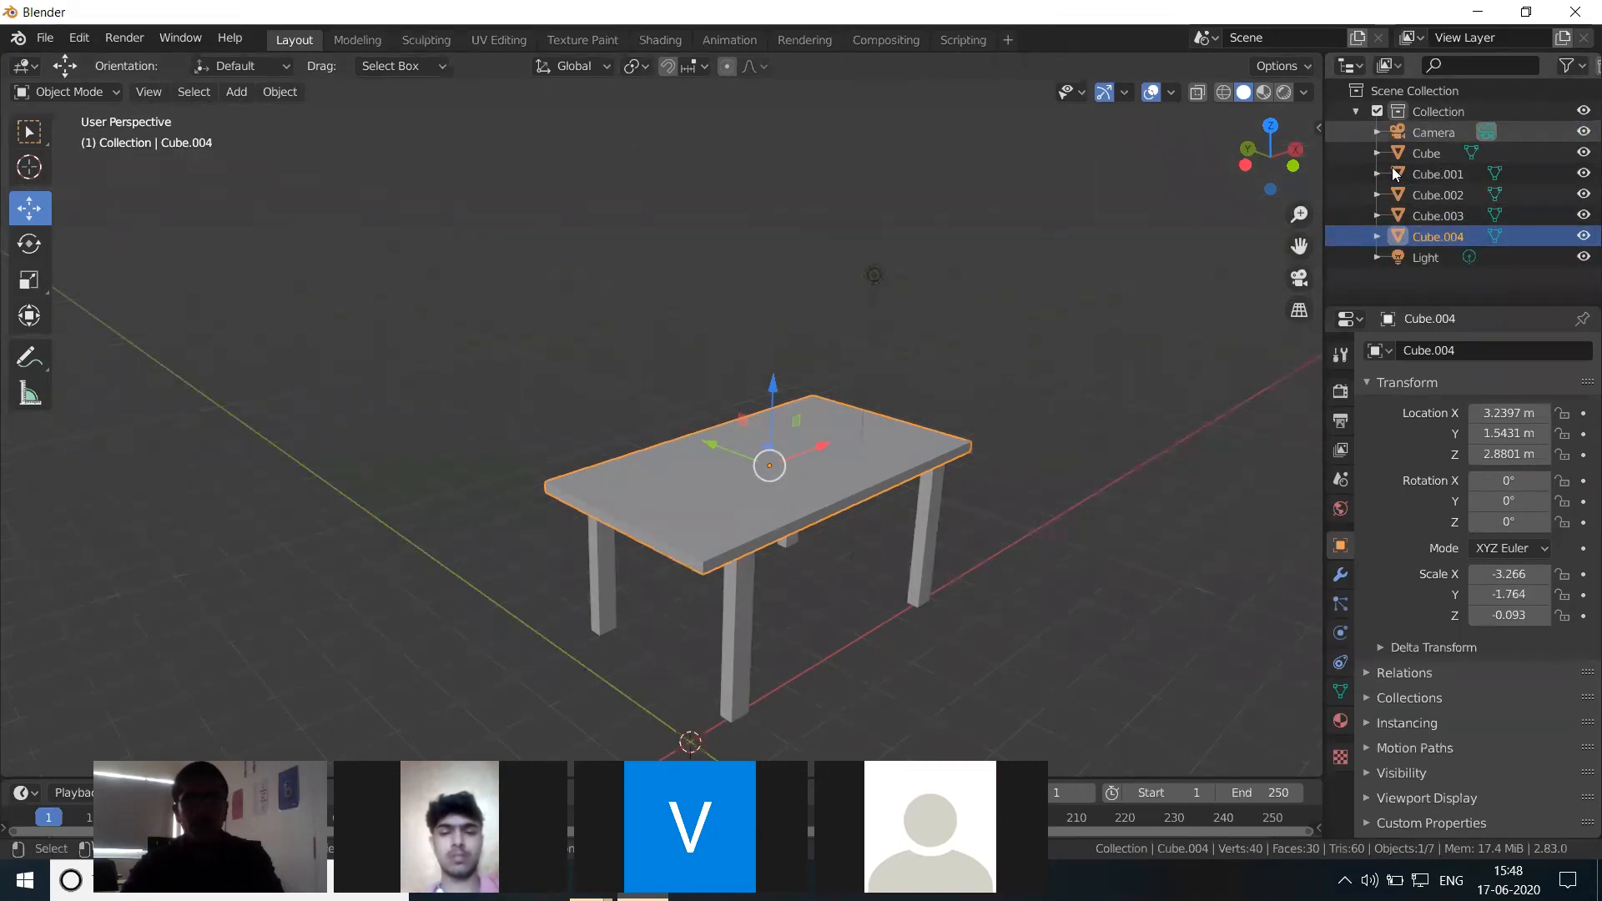
pyautogui.click(1110, 392)
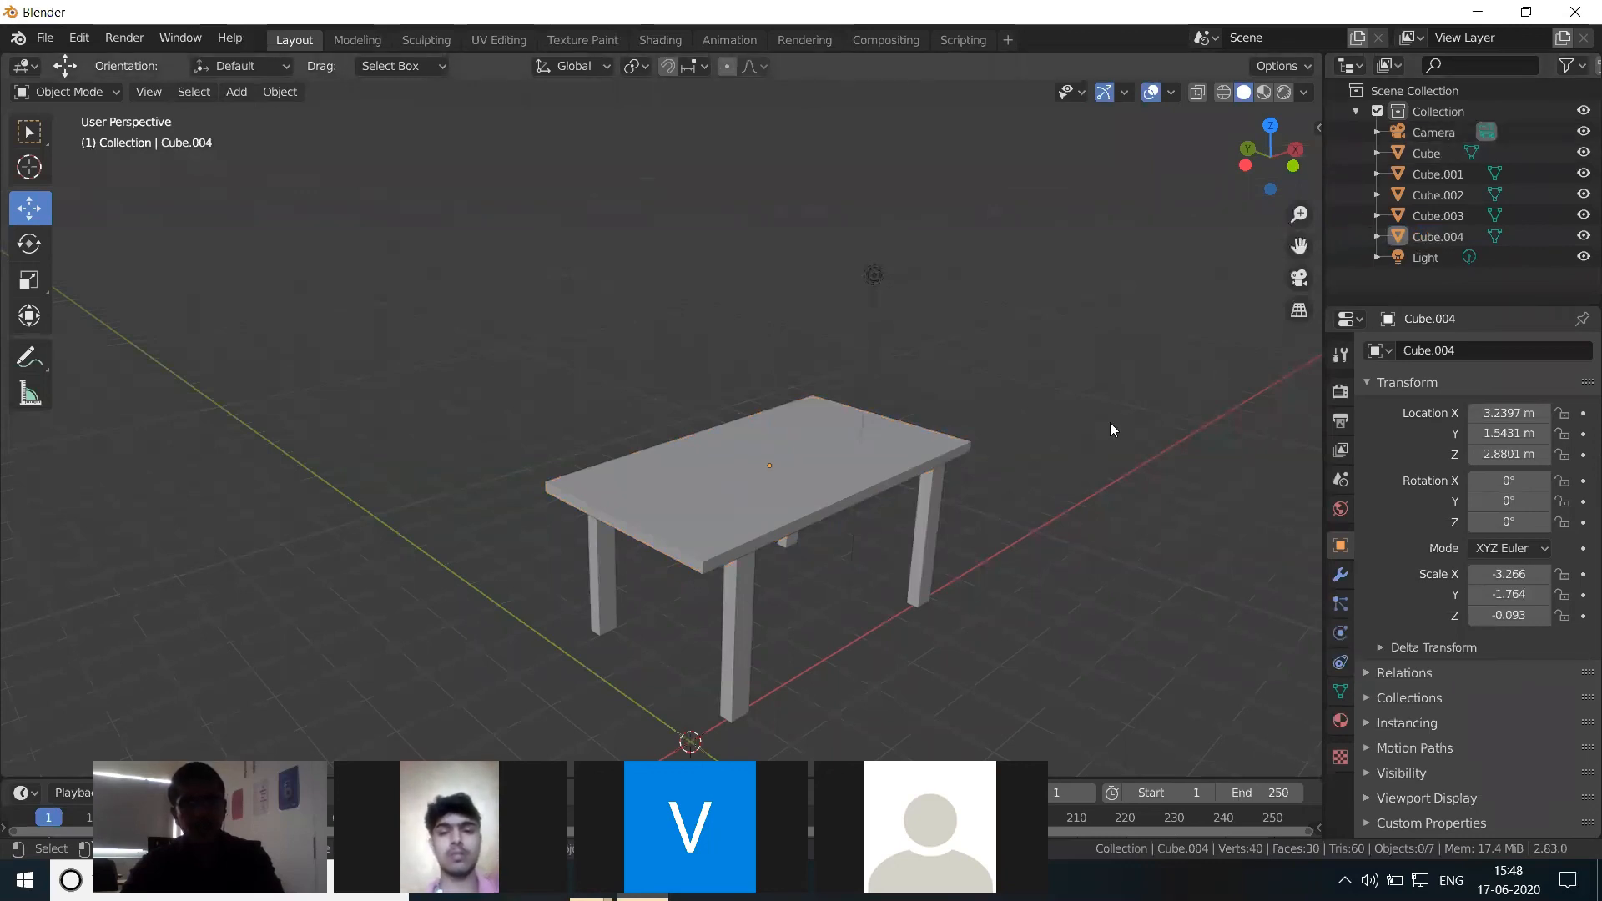
# Step: Select the camera and the light in turn to identify them in the scene, and clear the selection
pyautogui.scroll(-1, 988, 506)
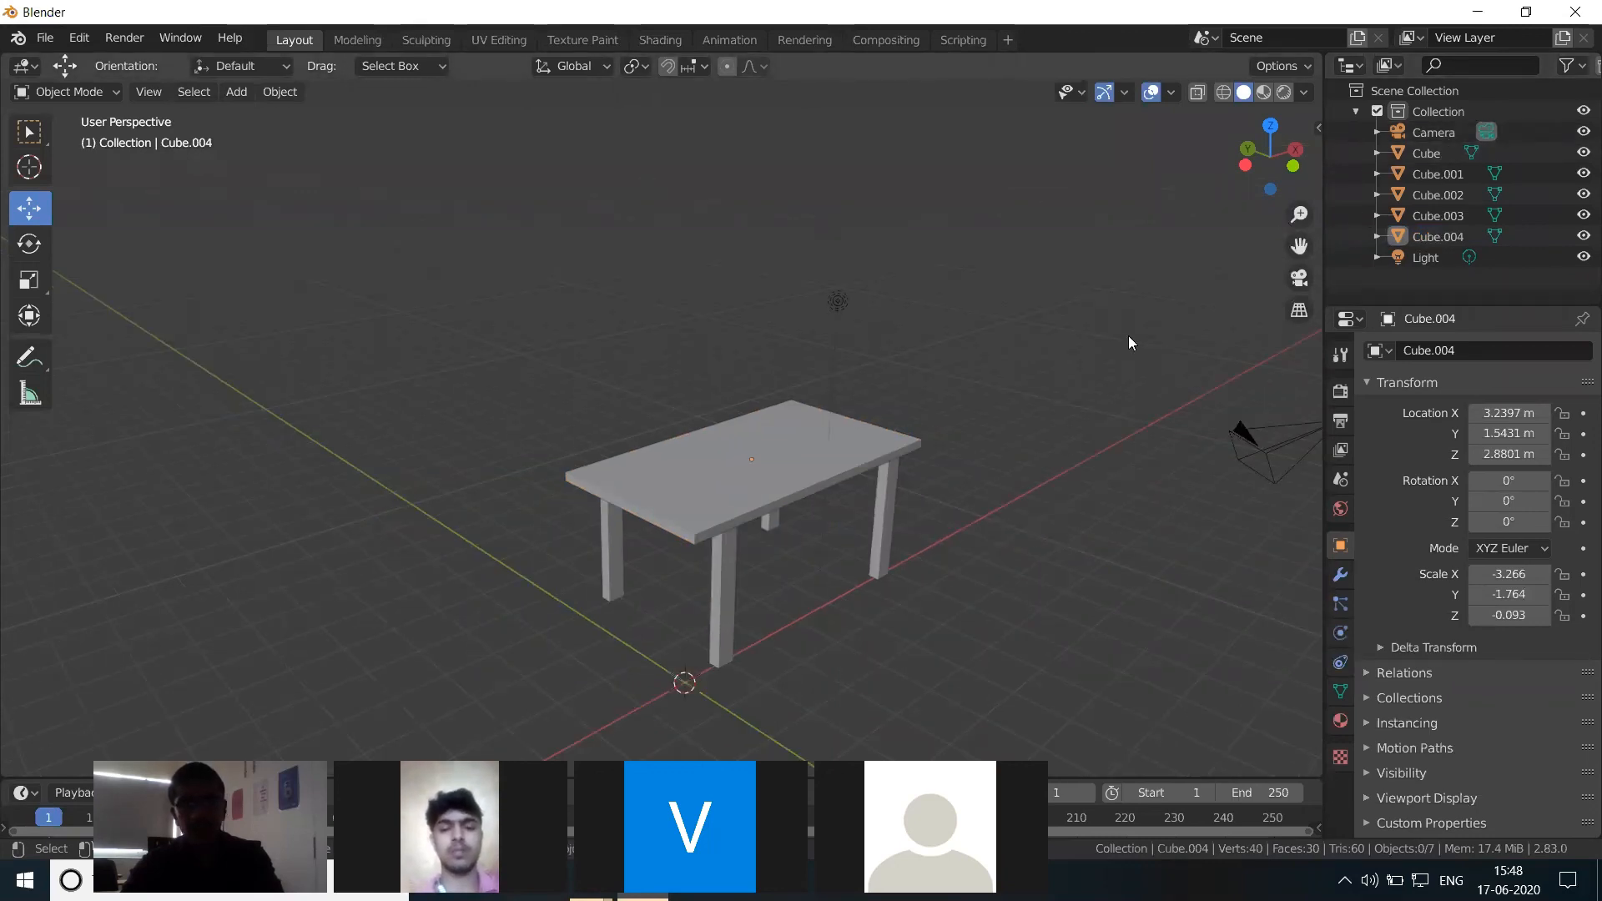
pyautogui.moveTo(1129, 335); pyautogui.dragTo(1193, 354, button='middle')
pyautogui.moveTo(1105, 296); pyautogui.dragTo(1203, 399)
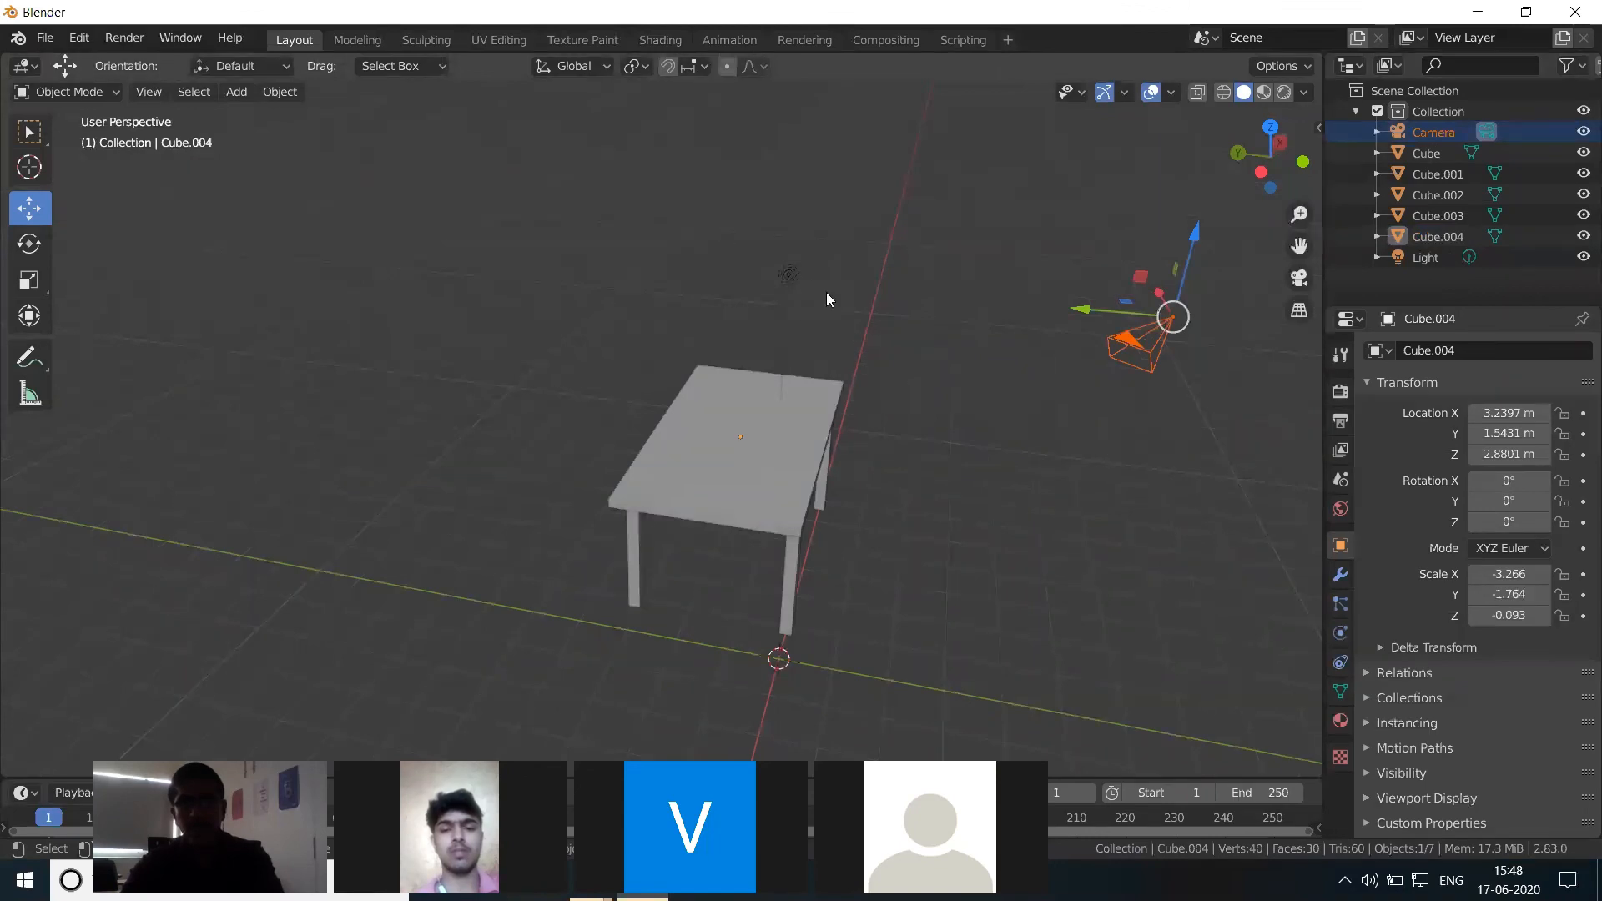
pyautogui.click(788, 275)
pyautogui.moveTo(965, 488)
pyautogui.mouseDown(button='middle')
pyautogui.moveTo(905, 484)
pyautogui.moveTo(993, 476)
pyautogui.mouseUp(button='middle')
pyautogui.click(993, 476)
pyautogui.moveTo(826, 618); pyautogui.dragTo(661, 452, button='middle')
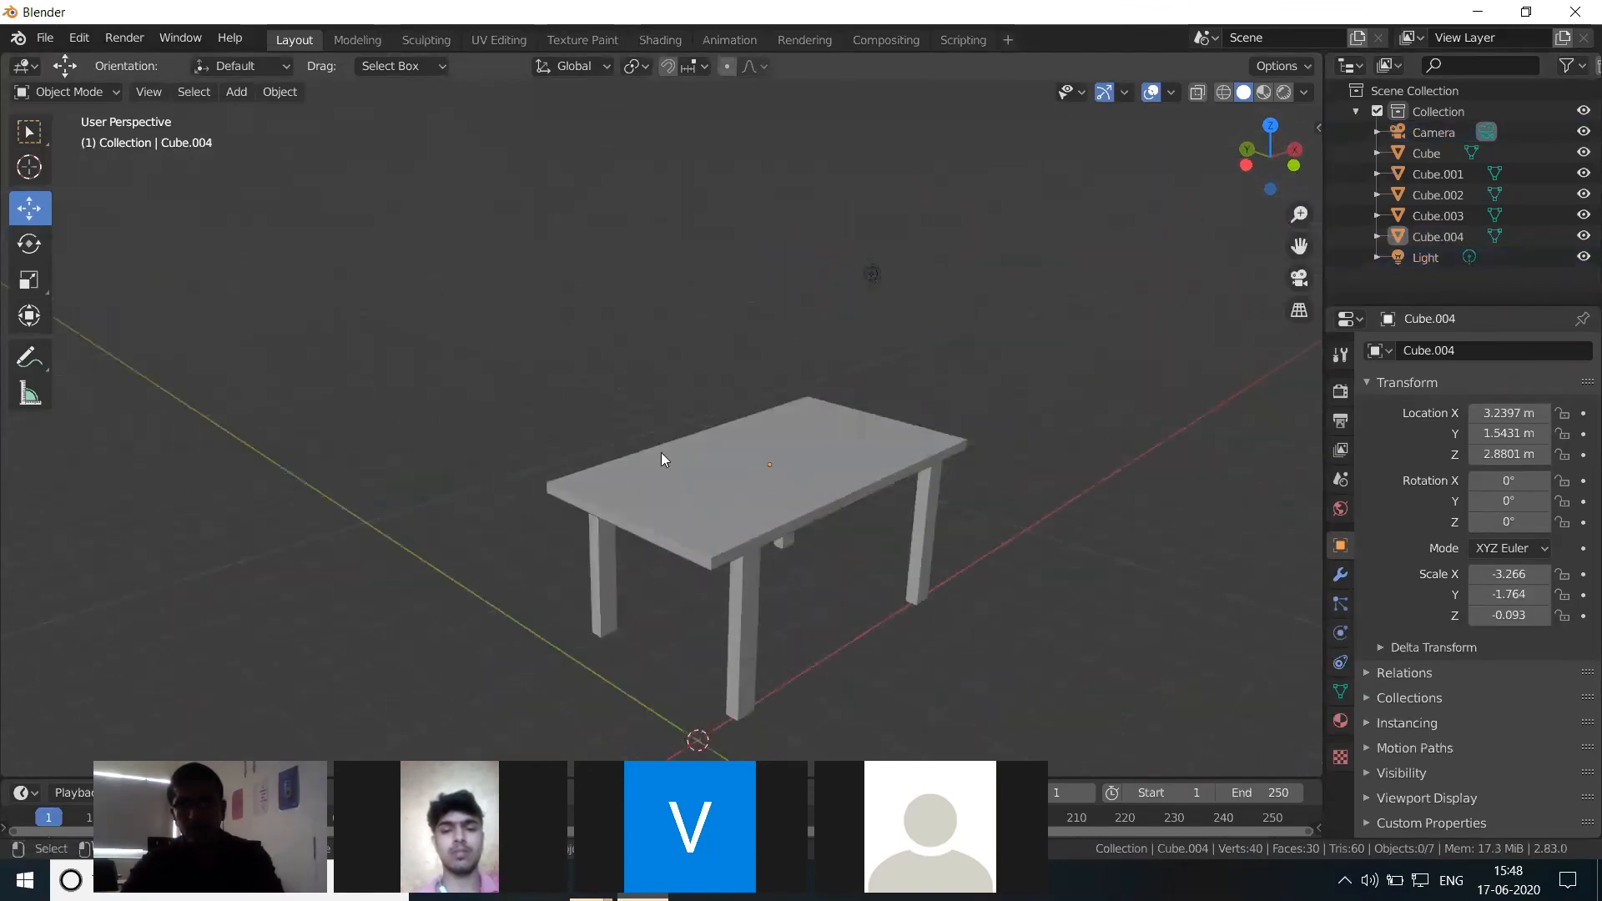
# Step: Select all the table parts together with the light, and clear the selection
pyautogui.moveTo(492, 332); pyautogui.dragTo(985, 601)
pyautogui.click(1012, 573)
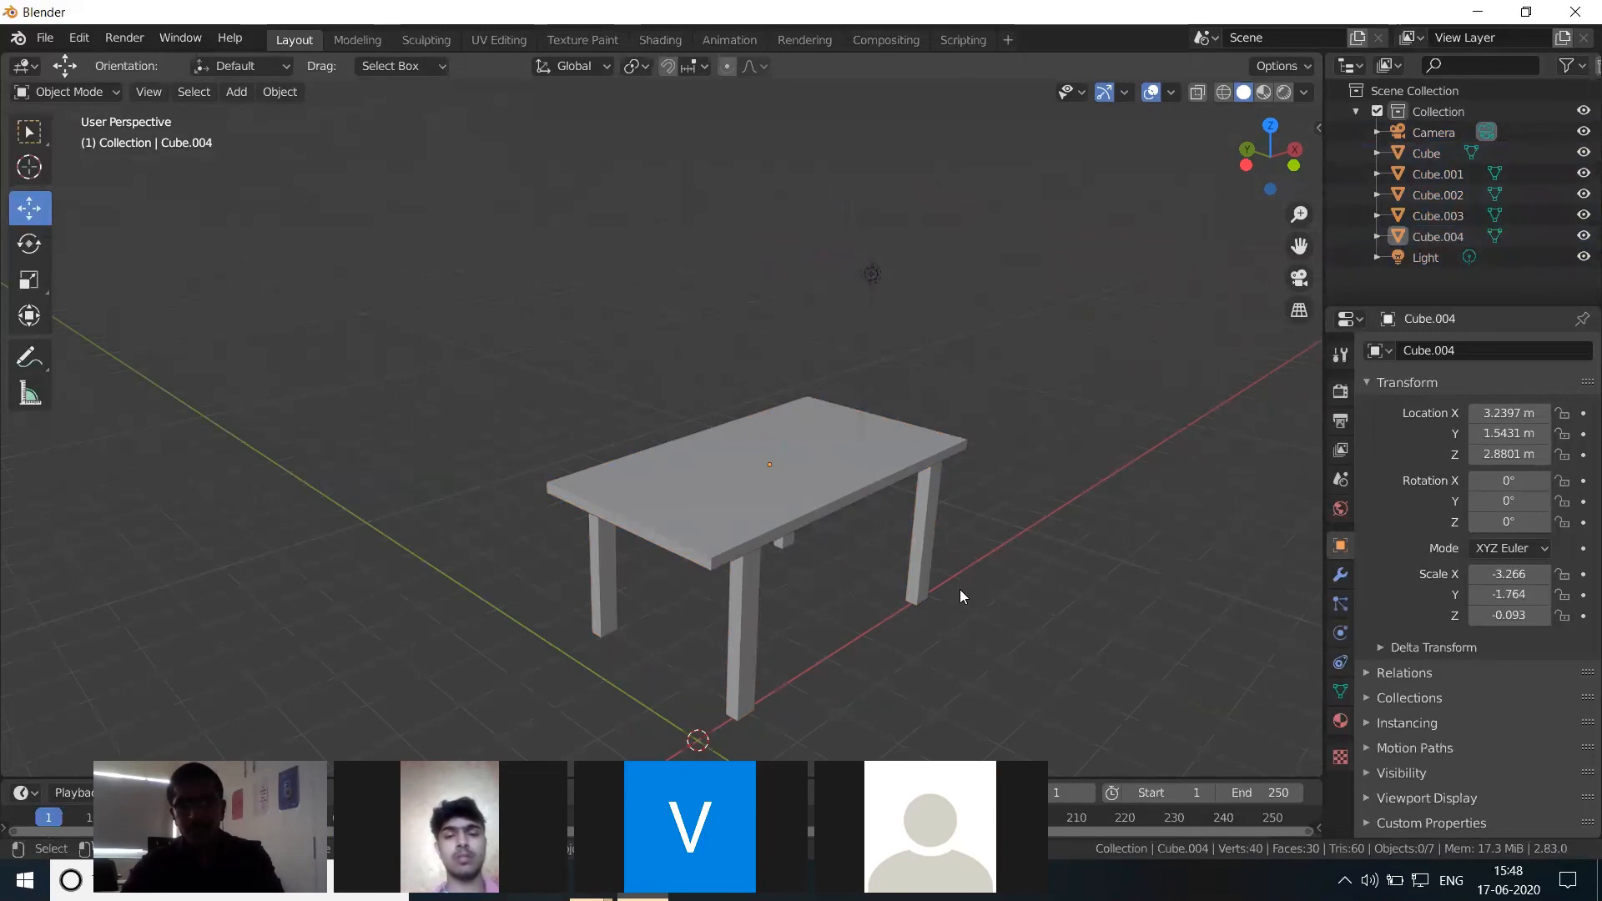
pyautogui.moveTo(960, 589); pyautogui.dragTo(934, 619, button='middle')
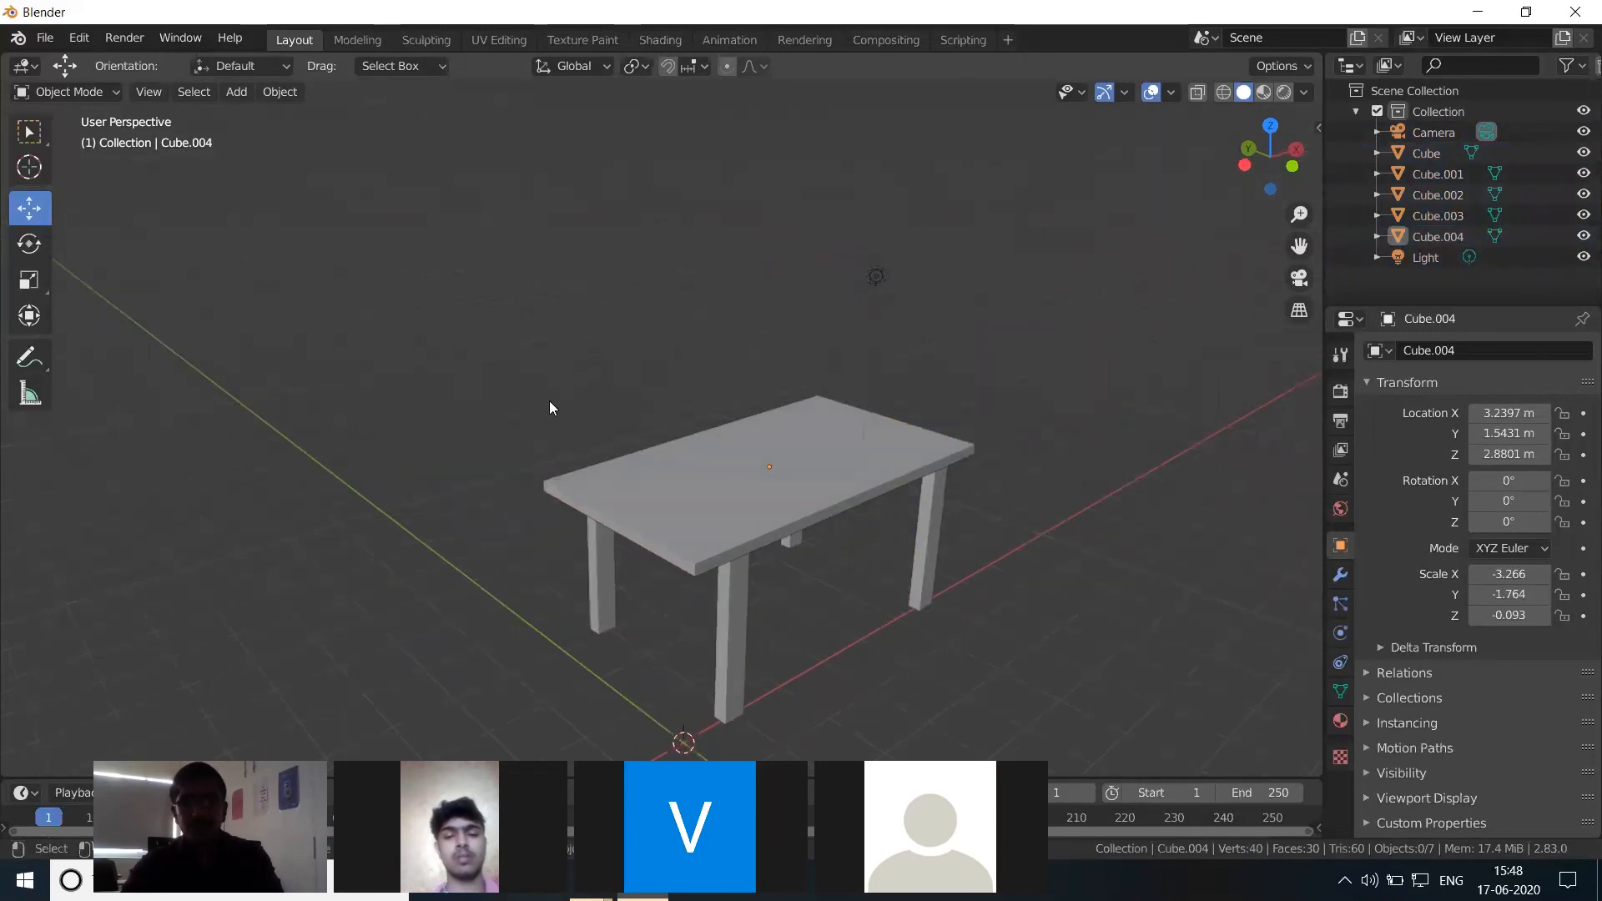
pyautogui.press('a')
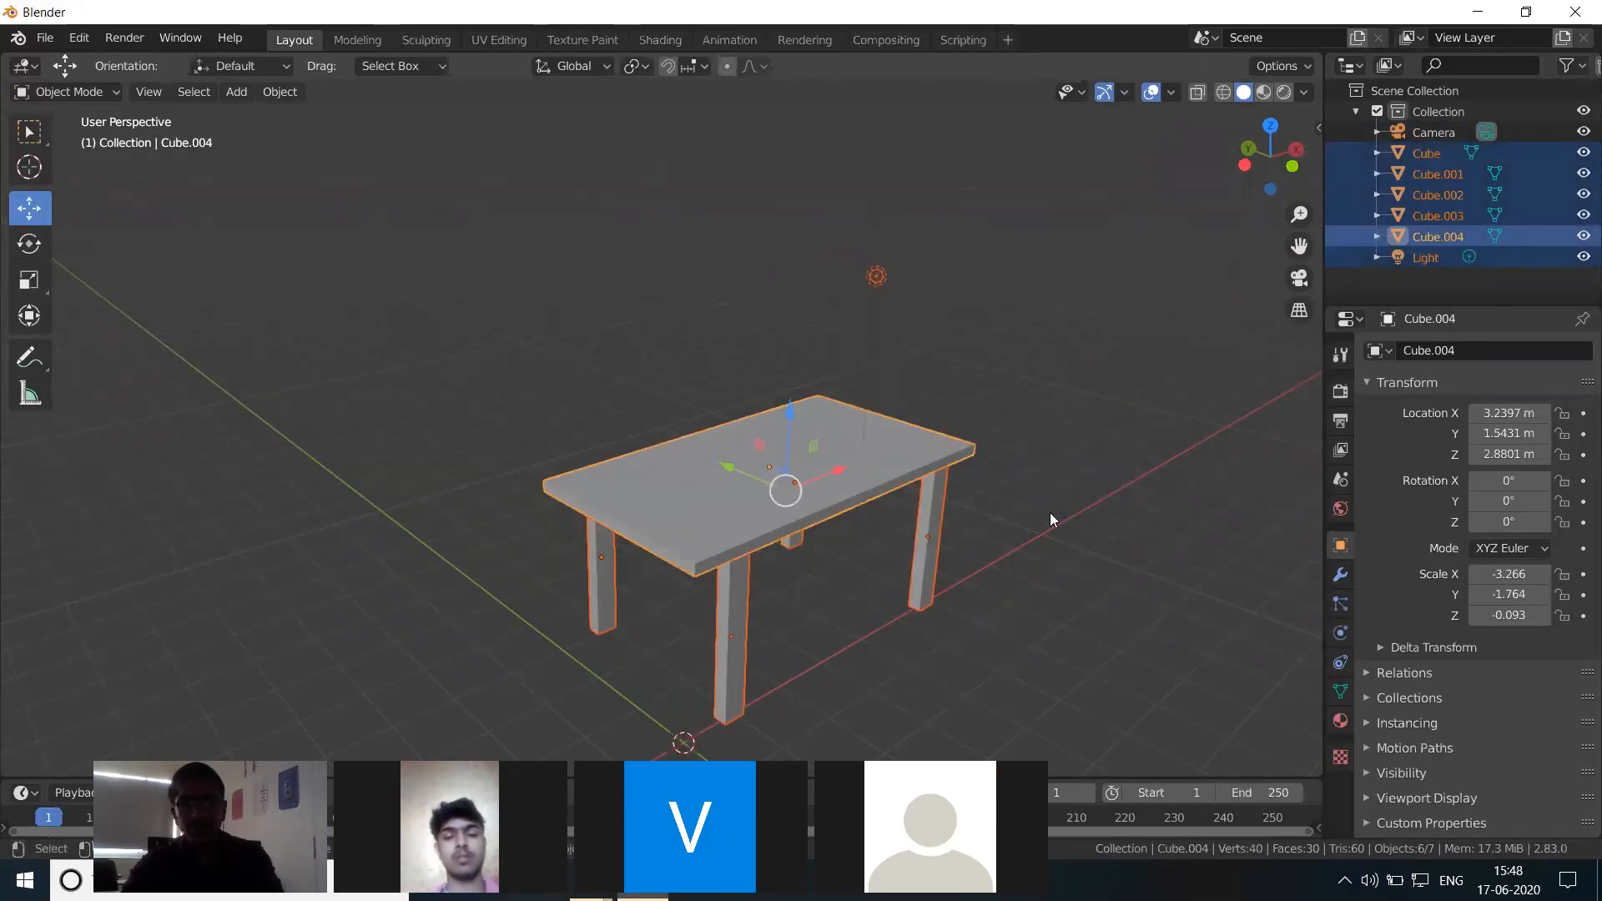
pyautogui.hotkey('alt', 'a')
# Step: Switch the viewport to Rendered shading and view the lit table from a lower angle
pyautogui.press('z')
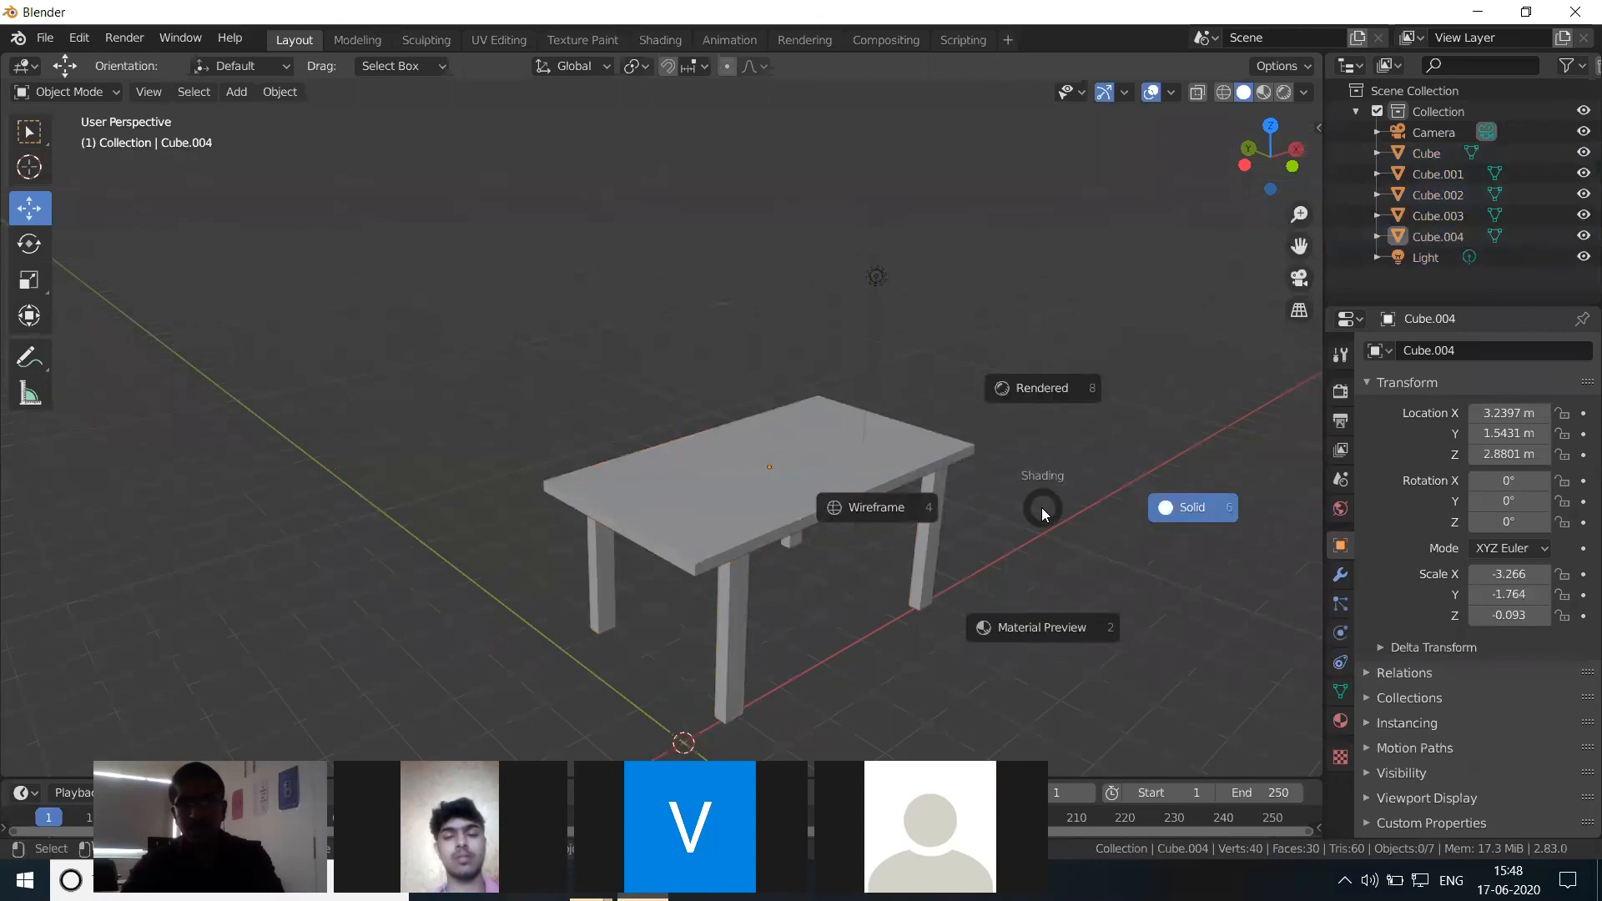
pyautogui.click(1032, 391)
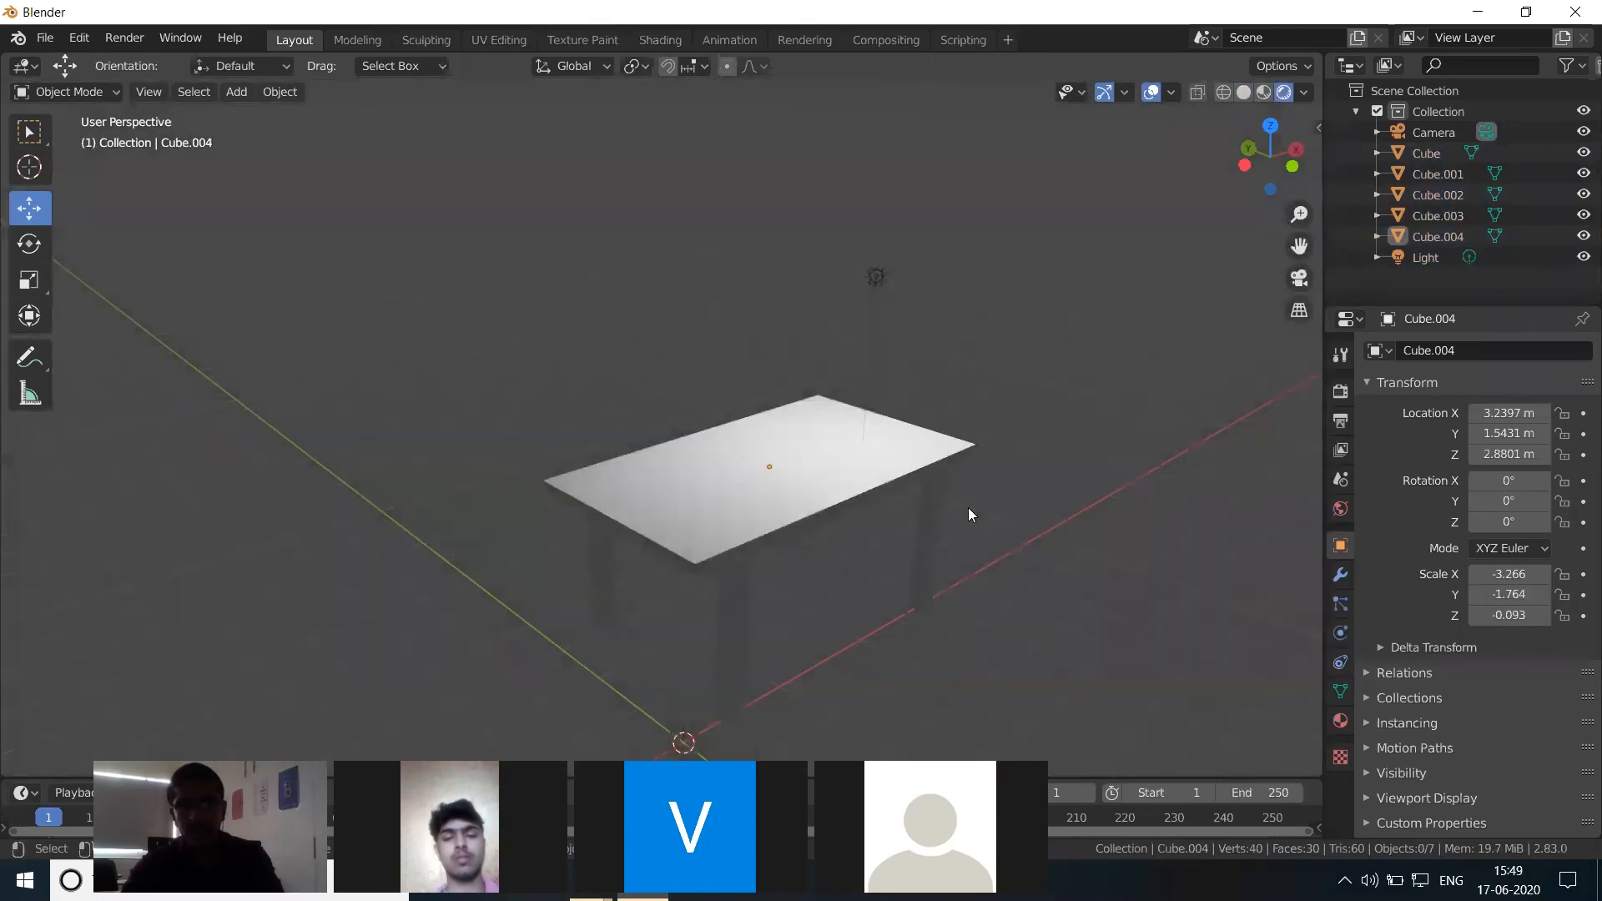
pyautogui.moveTo(973, 512); pyautogui.dragTo(1022, 457, button='middle')
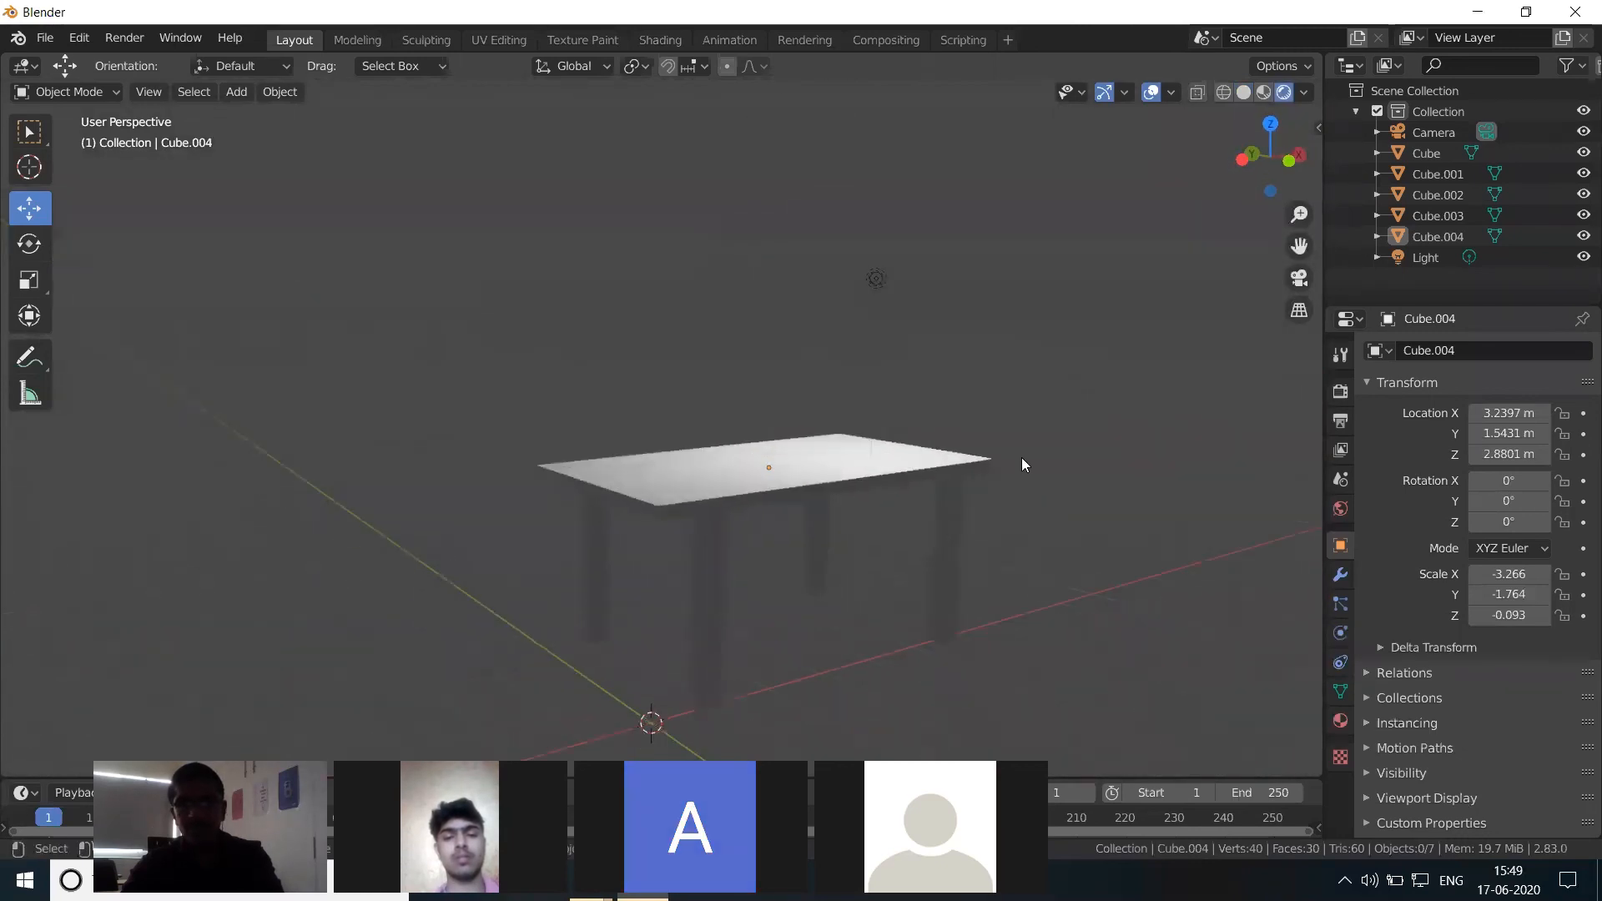
# Step: Move the light in front of the table and lower it, to about Y -2.851 m, Z 4.680 m
pyautogui.click(1405, 259)
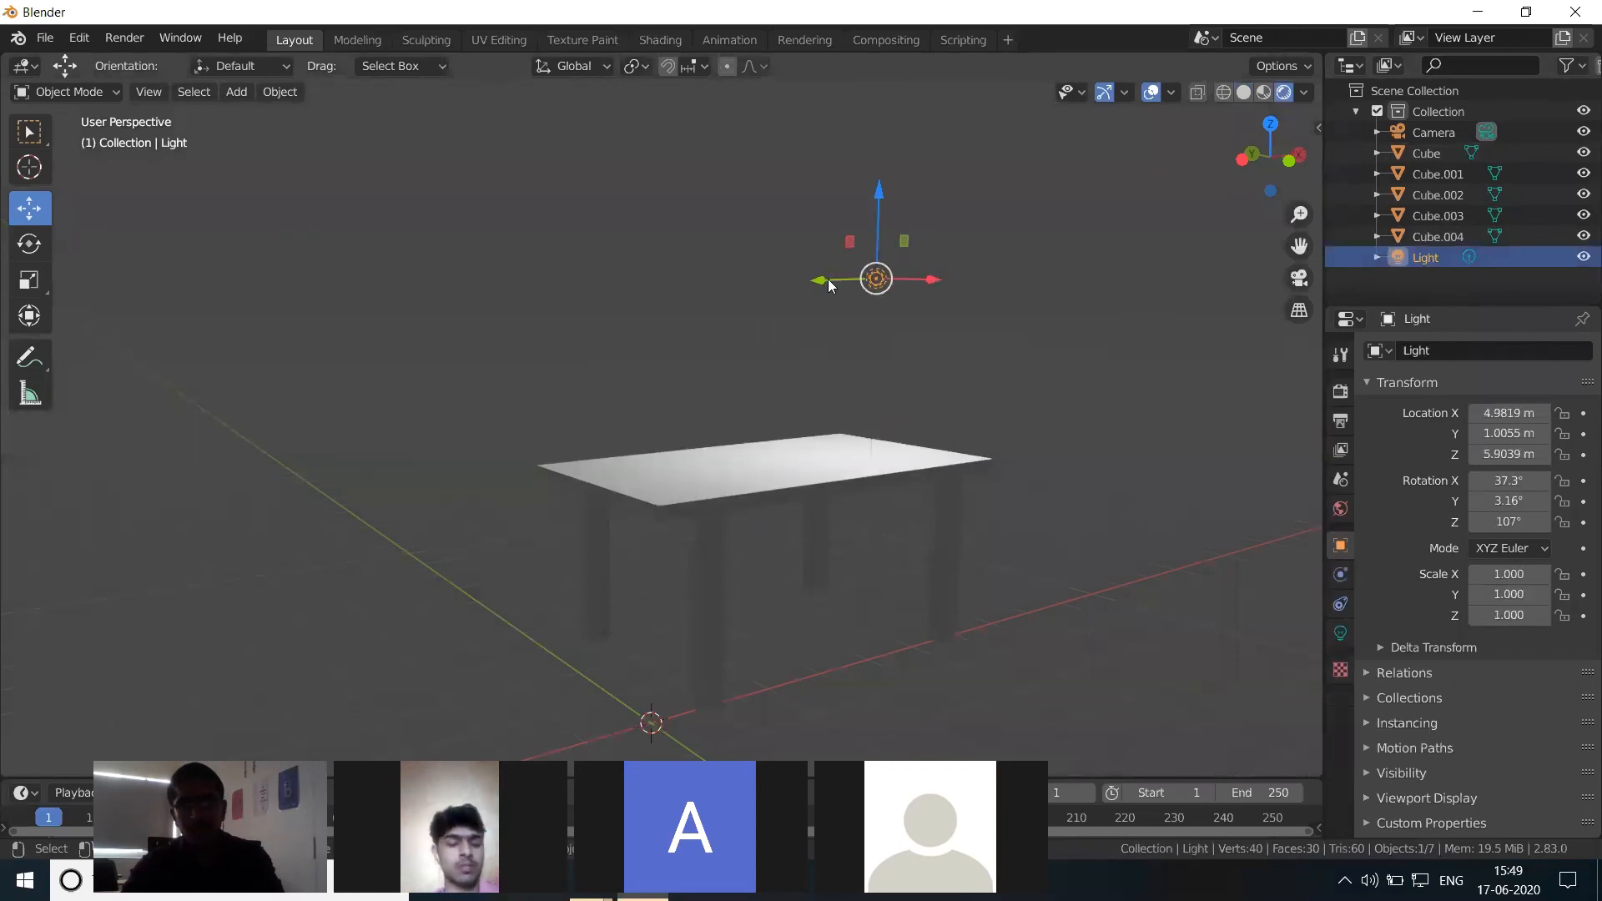
pyautogui.moveTo(828, 279)
pyautogui.mouseDown()
pyautogui.moveTo(987, 265)
pyautogui.moveTo(608, 292)
pyautogui.moveTo(565, 351)
pyautogui.moveTo(1053, 359)
pyautogui.mouseUp()
pyautogui.moveTo(1108, 194)
pyautogui.mouseDown()
pyautogui.moveTo(1091, 241)
pyautogui.moveTo(1078, 609)
pyautogui.moveTo(1092, 180)
pyautogui.moveTo(1074, 312)
pyautogui.mouseUp()
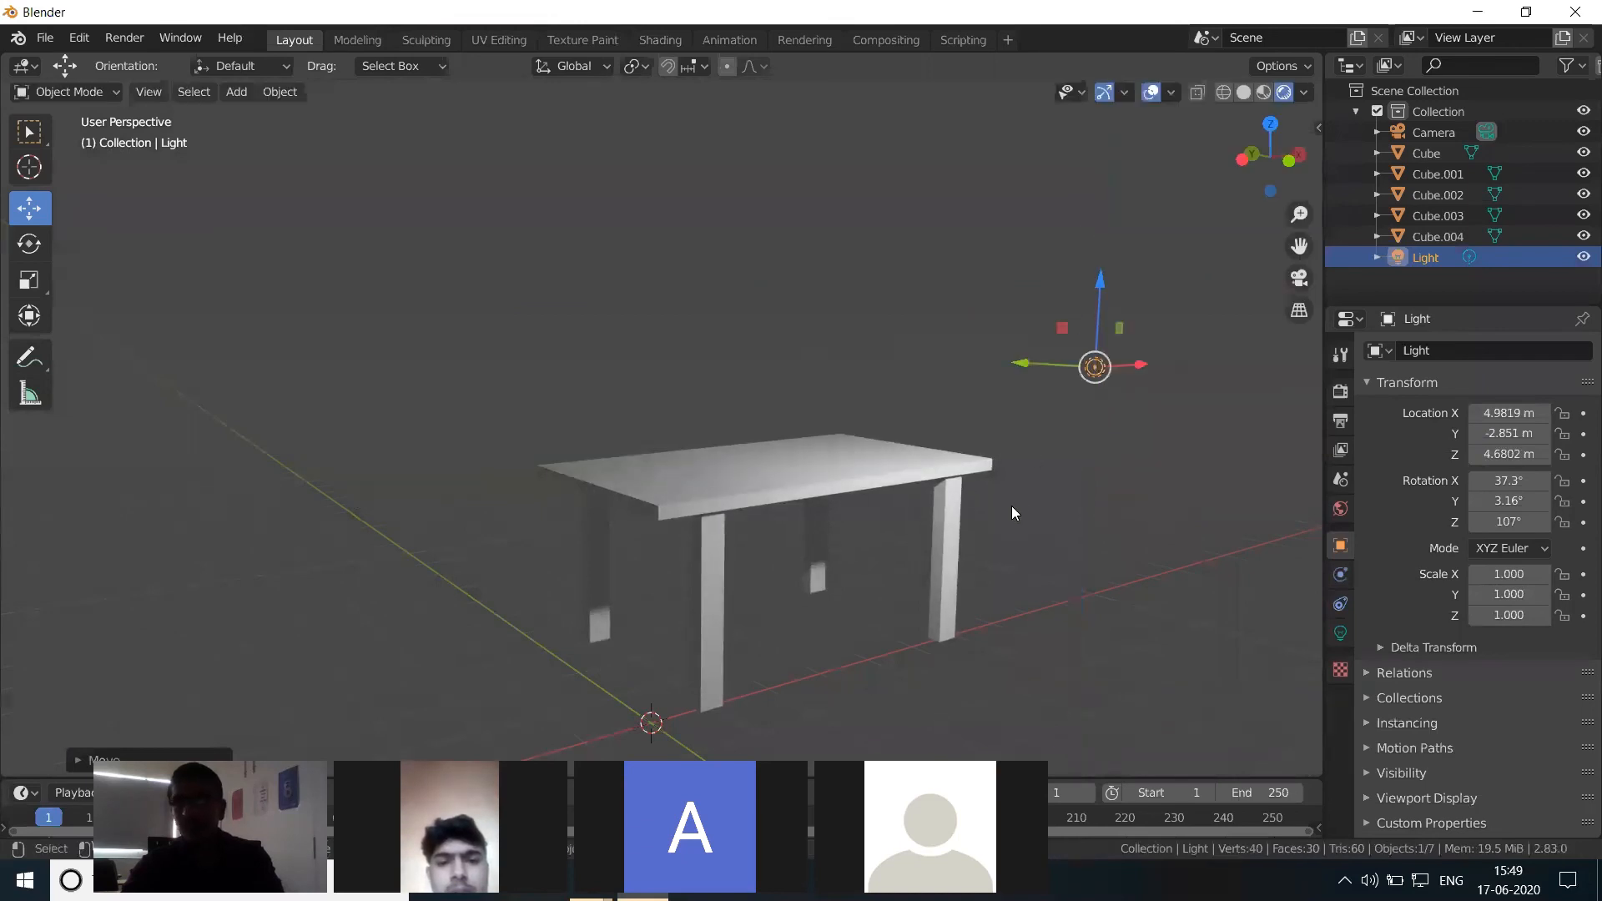
pyautogui.moveTo(1023, 498)
pyautogui.mouseDown(button='middle')
pyautogui.moveTo(1055, 526)
pyautogui.moveTo(1031, 527)
pyautogui.mouseUp(button='middle')
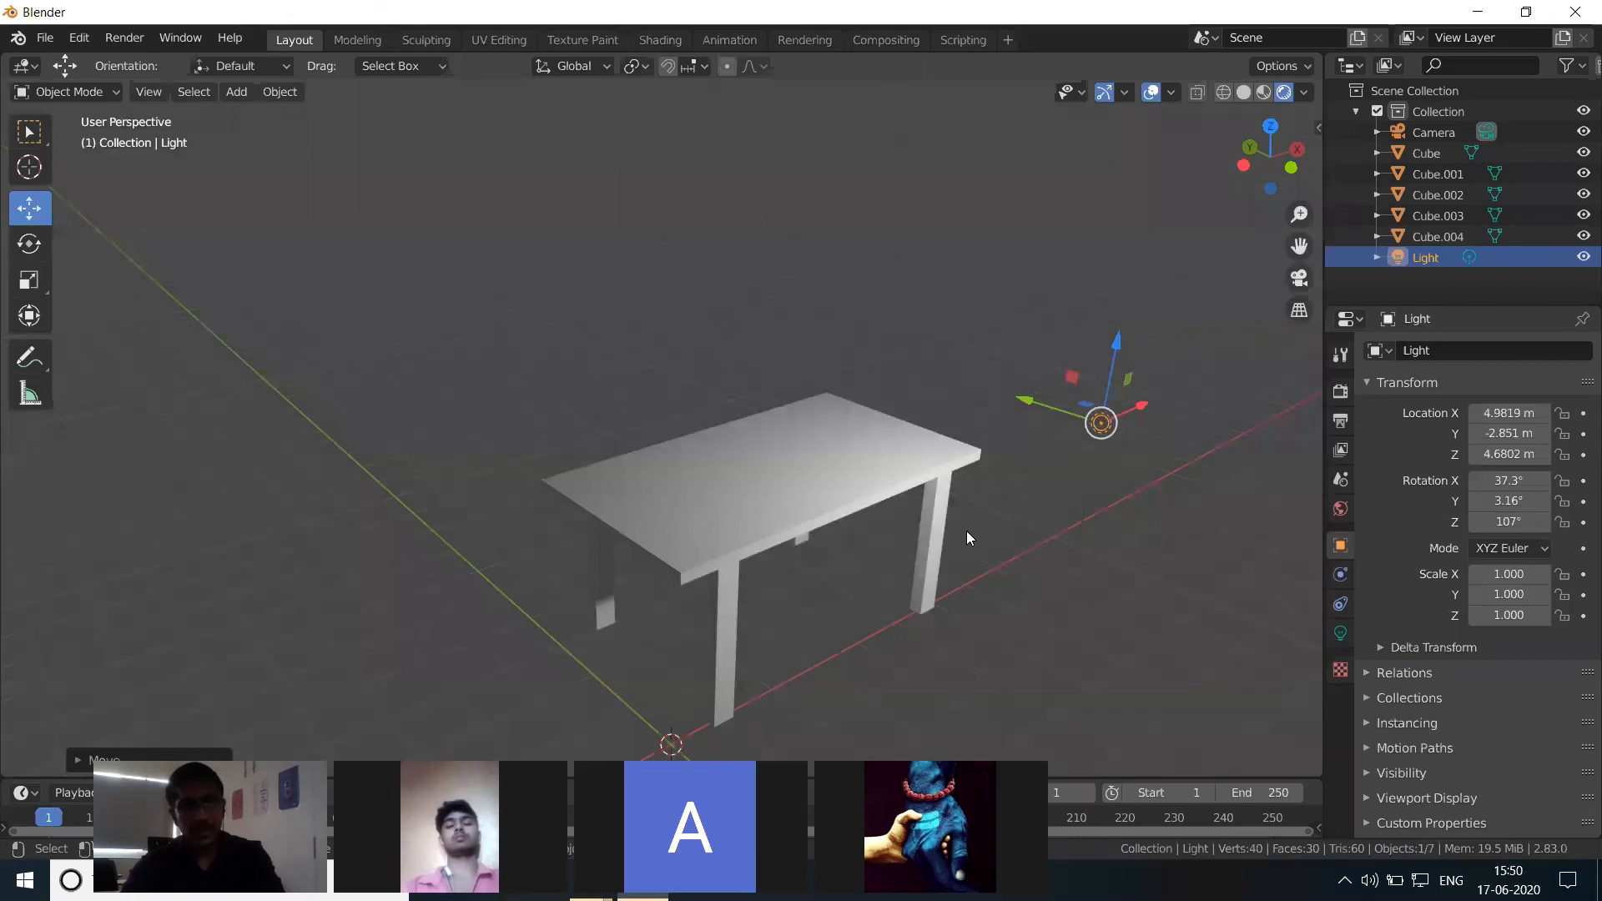
# Step: Scale the tabletop along the global X axis to a scale X of about -2.839
pyautogui.click(877, 469)
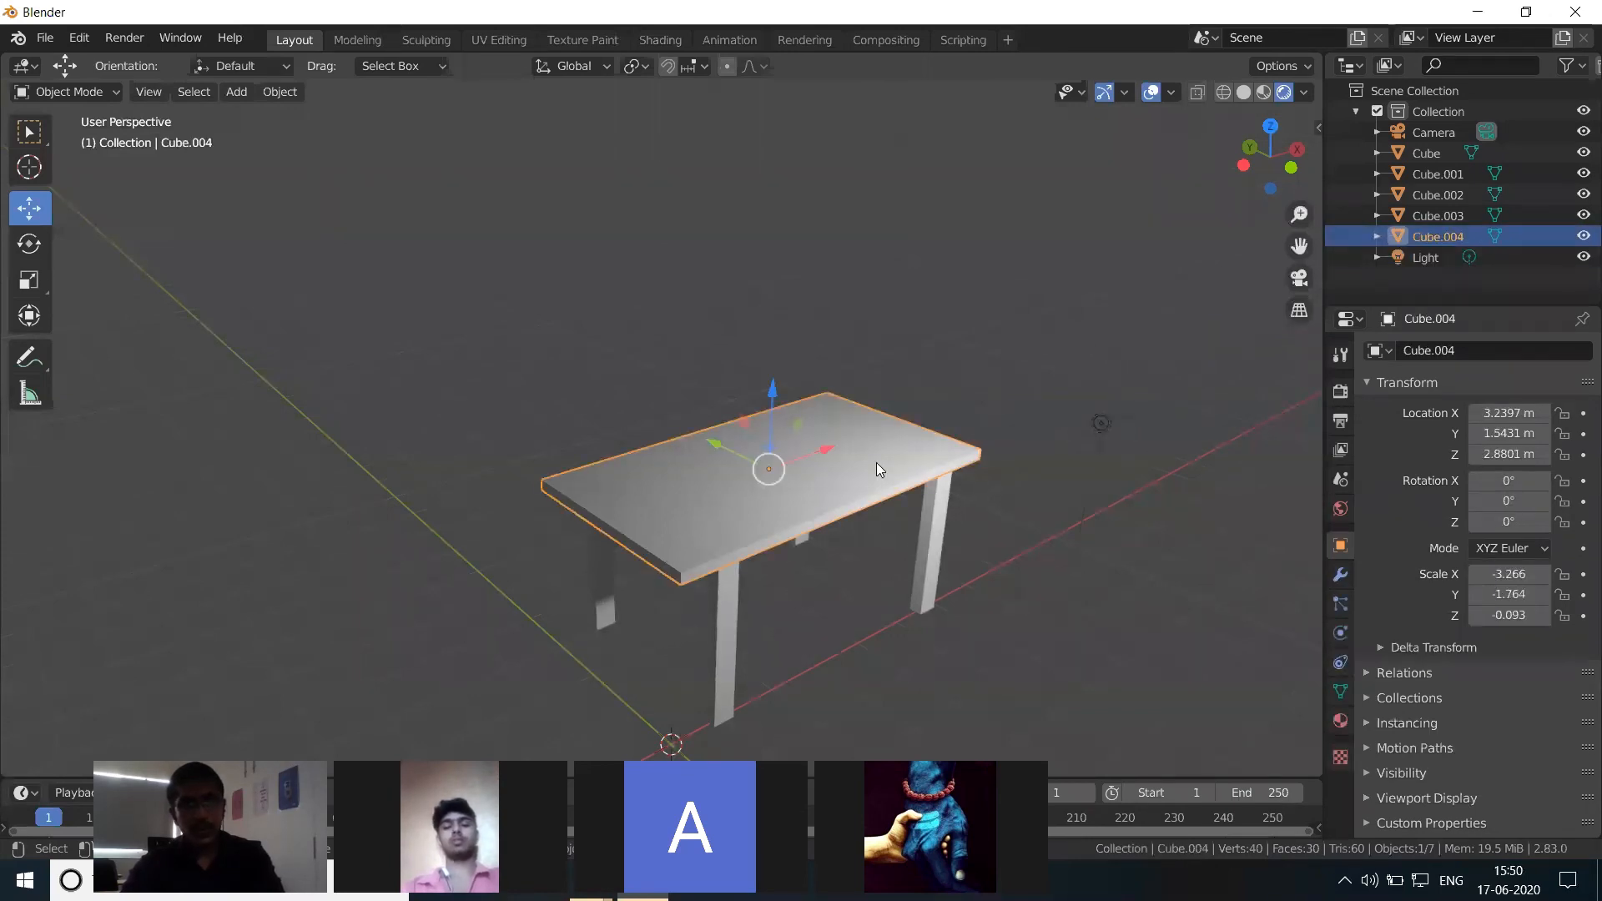
pyautogui.press('s')
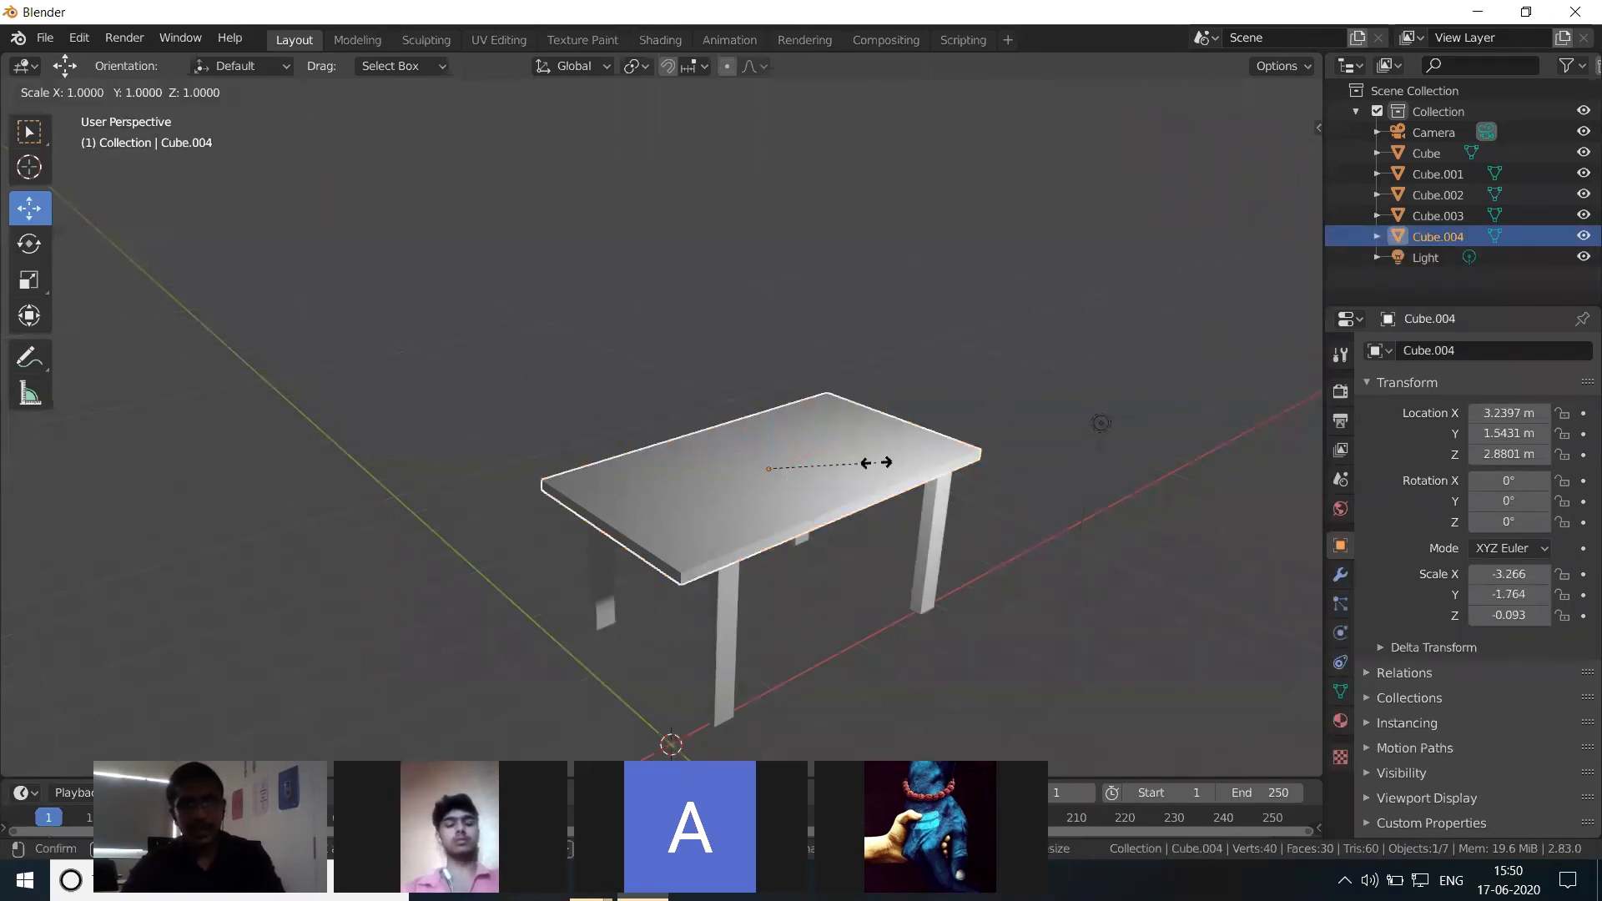
pyautogui.press('x')
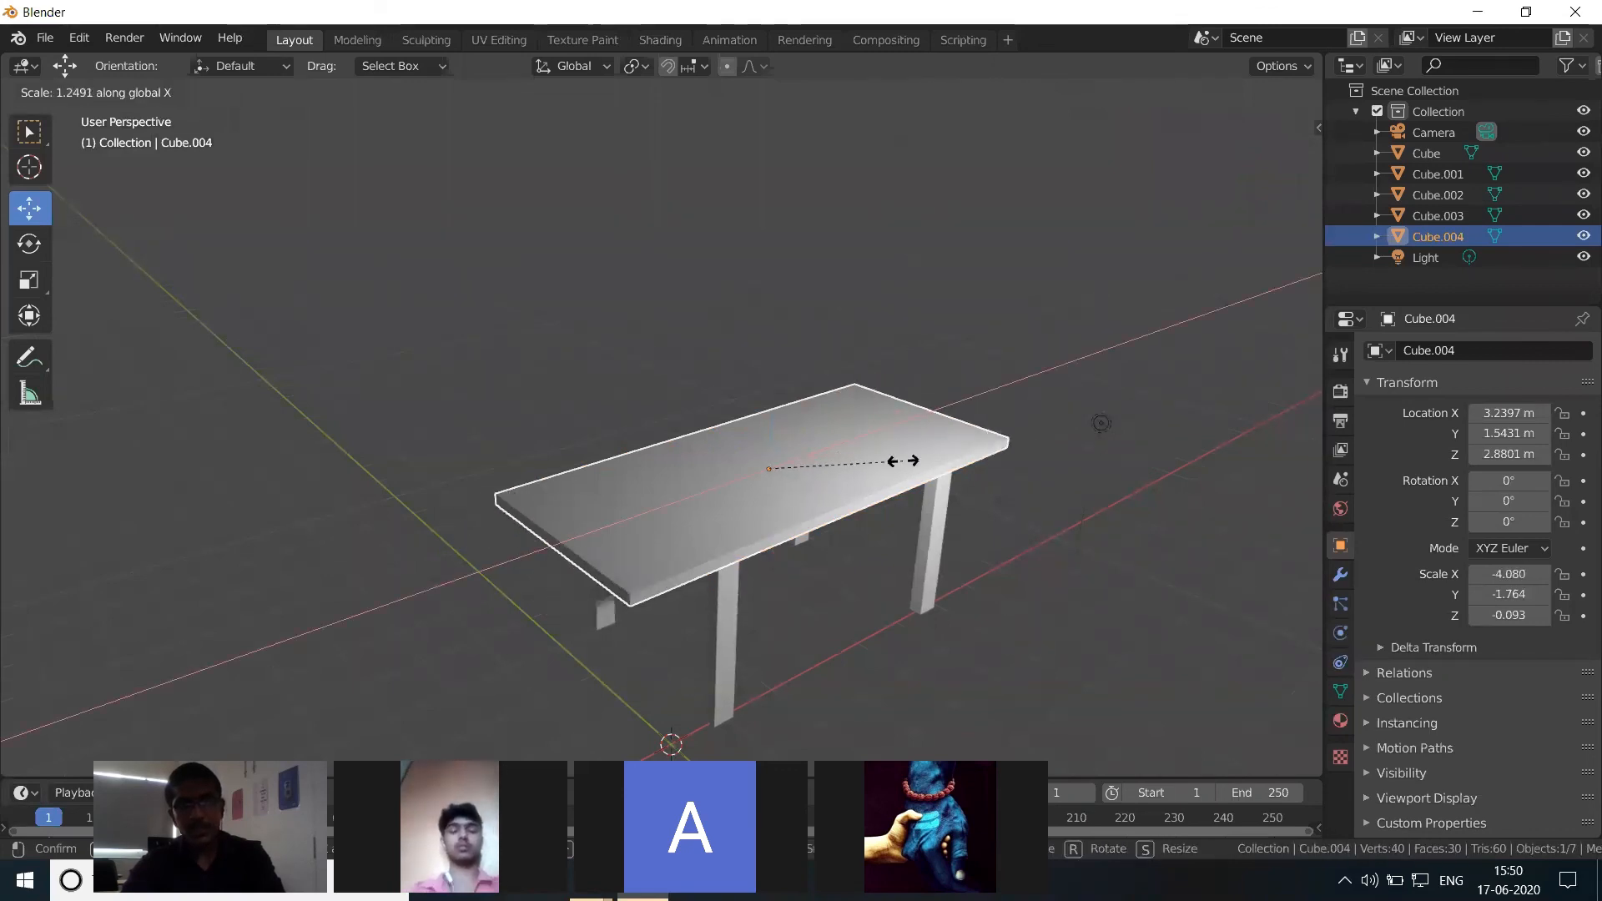
pyautogui.click(836, 535)
# Step: Delete the tabletop and undo the deletion
pyautogui.press('x')
pyautogui.click(838, 536)
pyautogui.press('x')
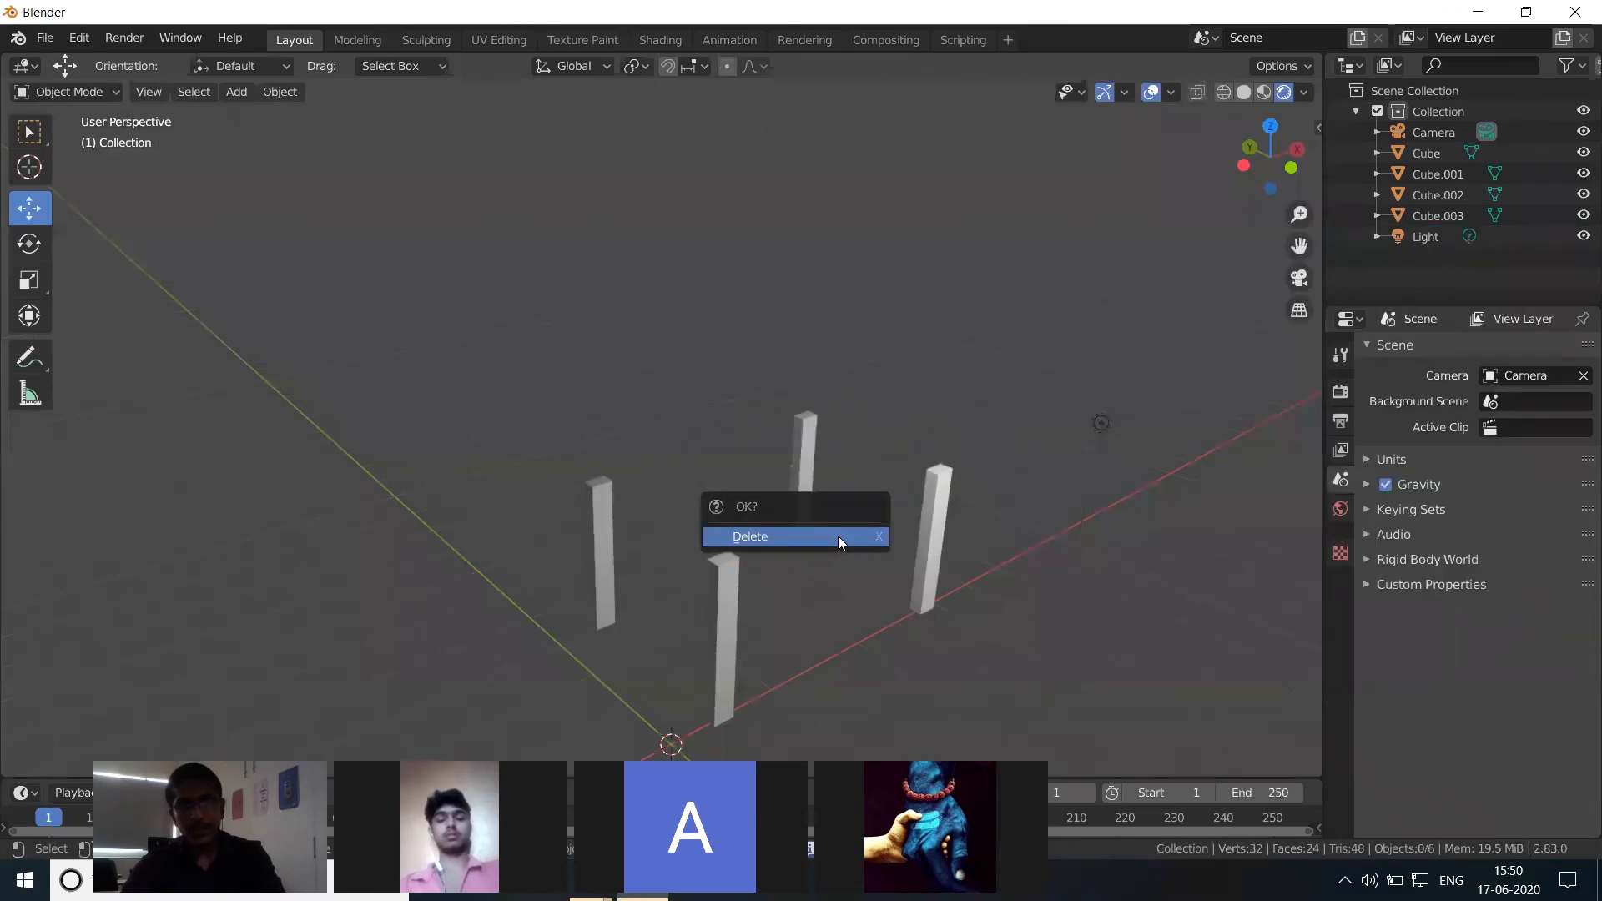
pyautogui.press('Escape')
pyautogui.click(881, 452)
pyautogui.hotkey('ctrl', 'z')
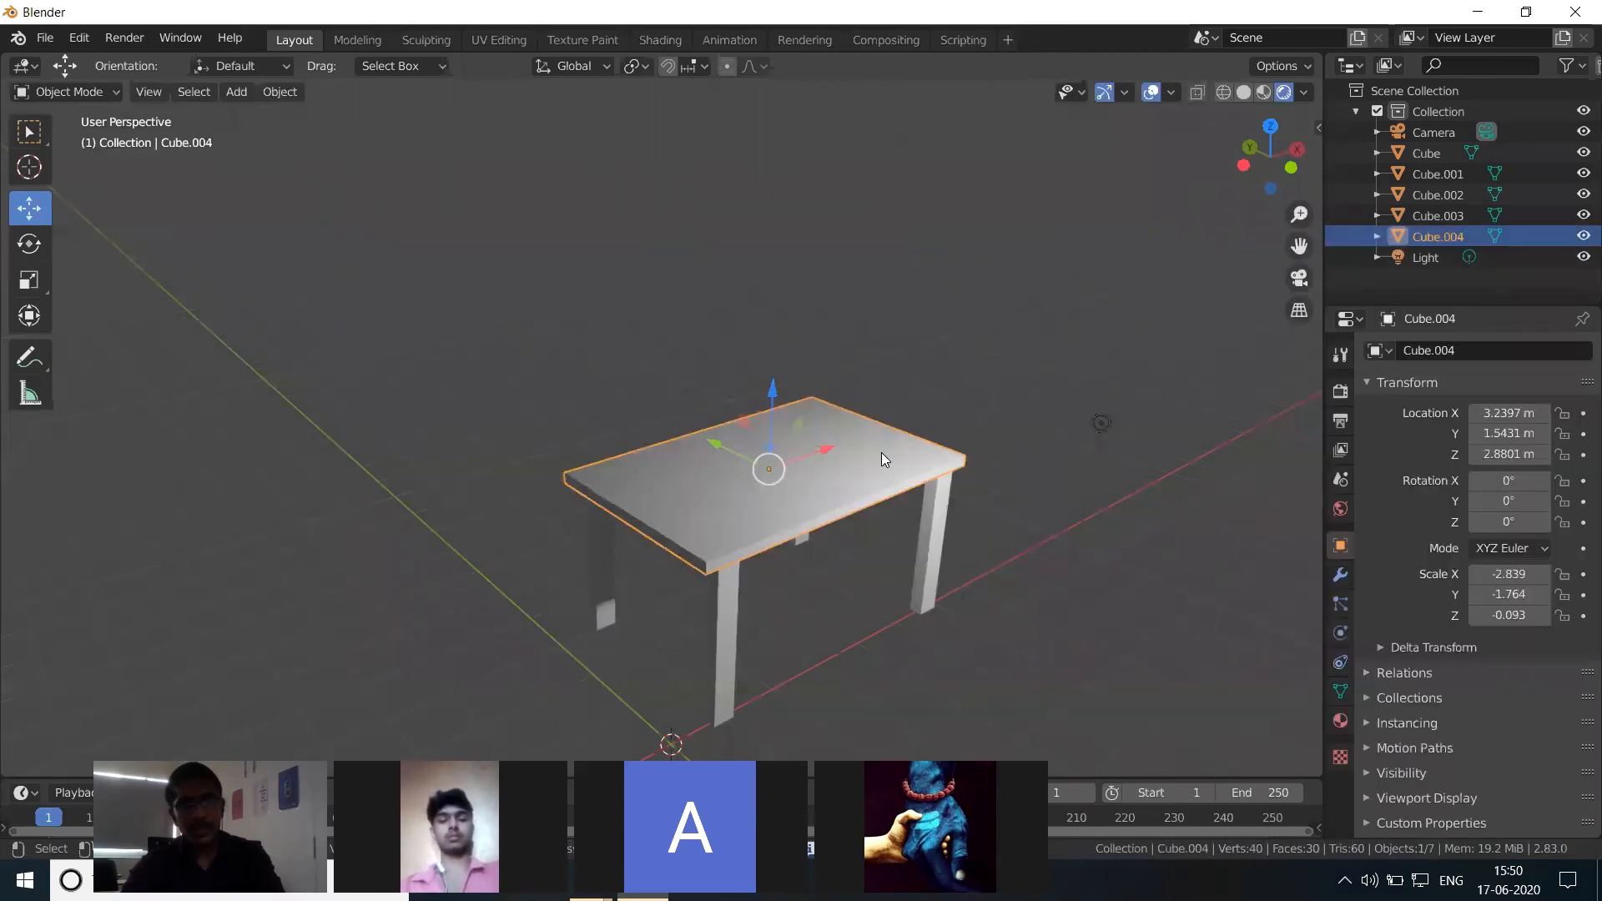
pyautogui.click(879, 469)
pyautogui.click(859, 604)
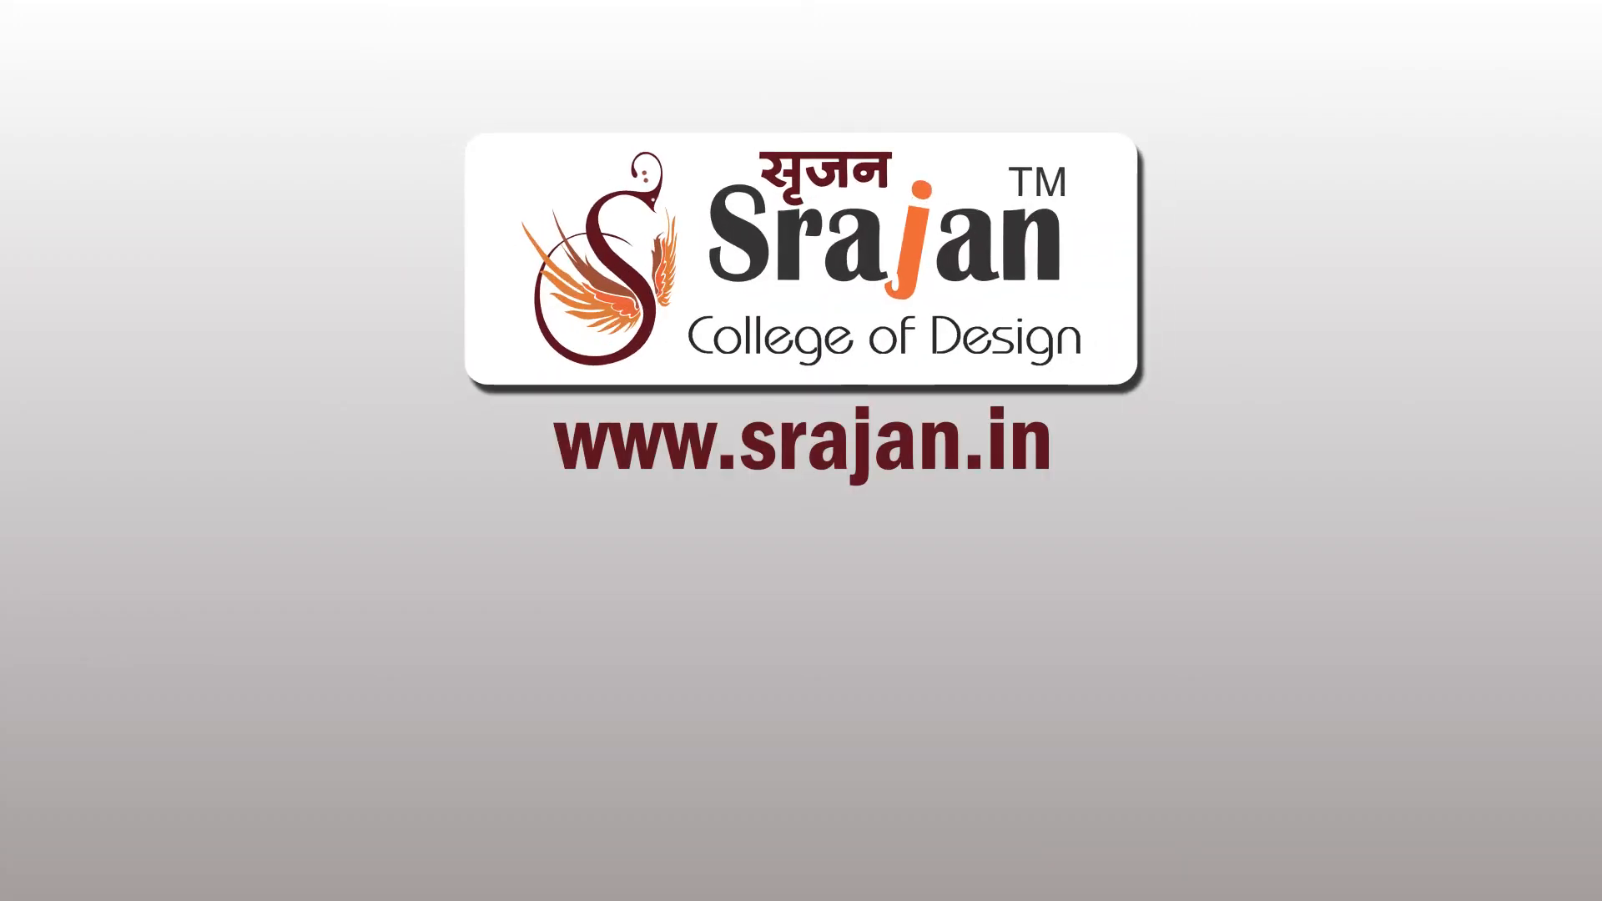